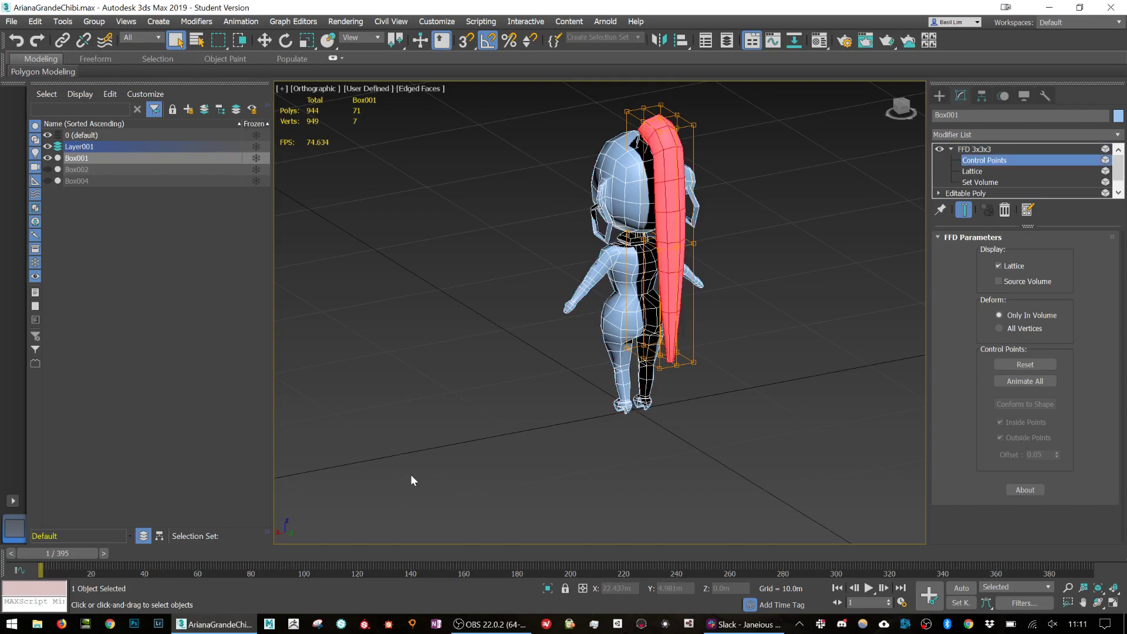
Widen the lower ponytail by scaling the FFD lattice's bottom row of control points along X, using about 125% for the final scaling.
key("r")
left_click_drag(683, 389, 563, 349)
middle_click_drag(690, 301, 621, 237, "alt")
left_click_drag(635, 226, 618, 223)
left_click_drag(579, 317, 751, 376)
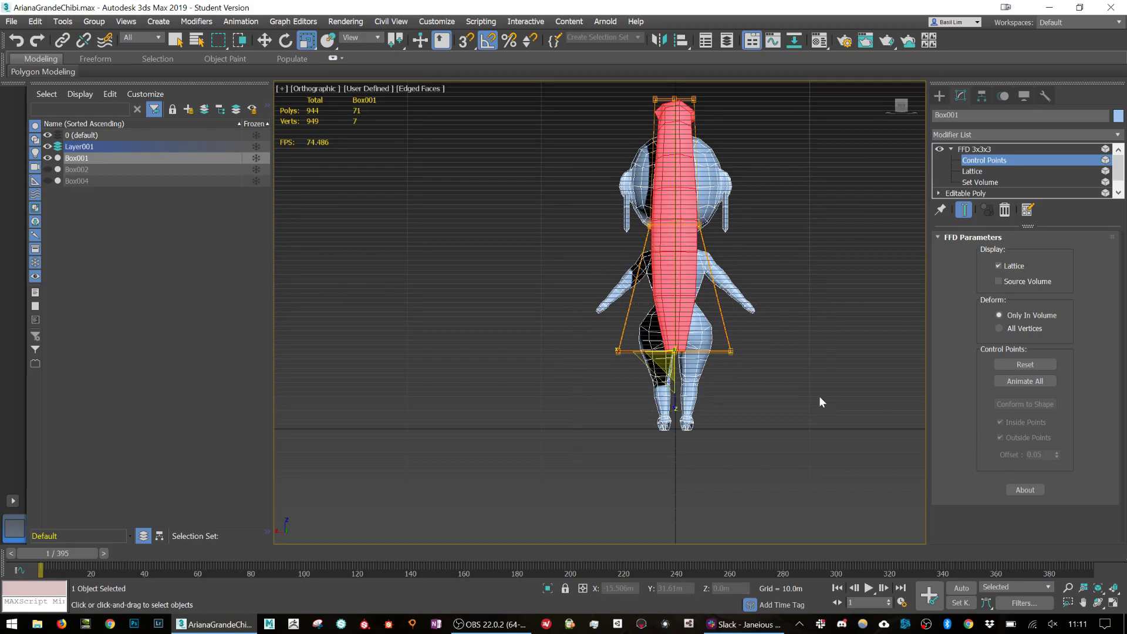
left_click_drag(651, 352, 619, 354)
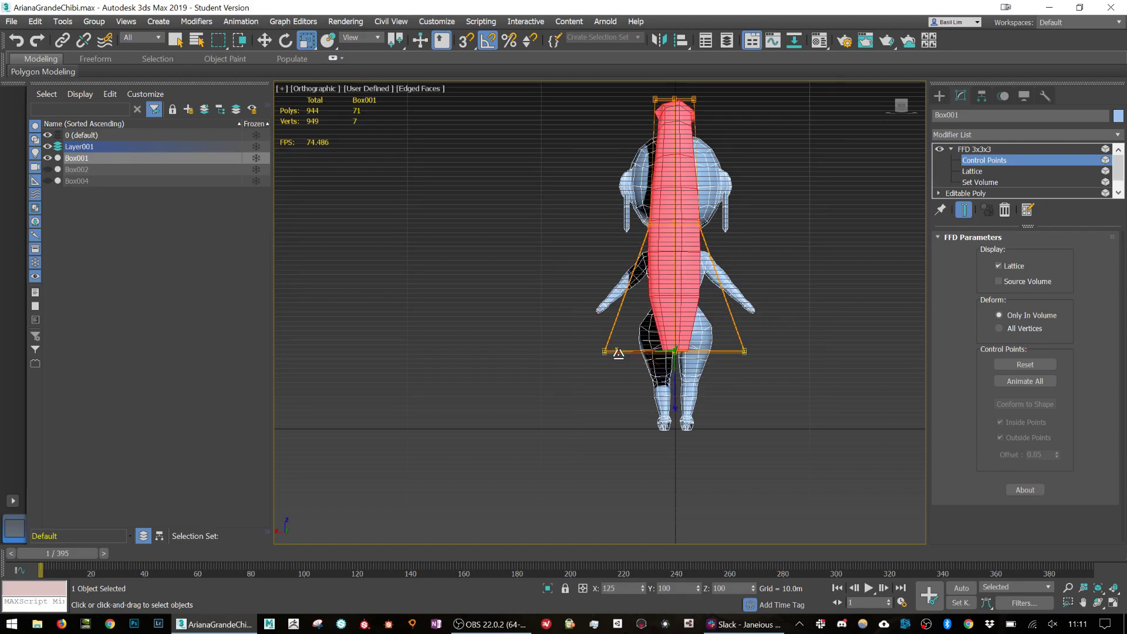
Spread the ponytail lattice's bottom control points in depth and shift them about -2.7 m along Y.
middle_click_drag(619, 354, 704, 367, "alt")
left_click_drag(620, 352, 565, 346)
key("w")
left_click_drag(711, 353, 674, 351)
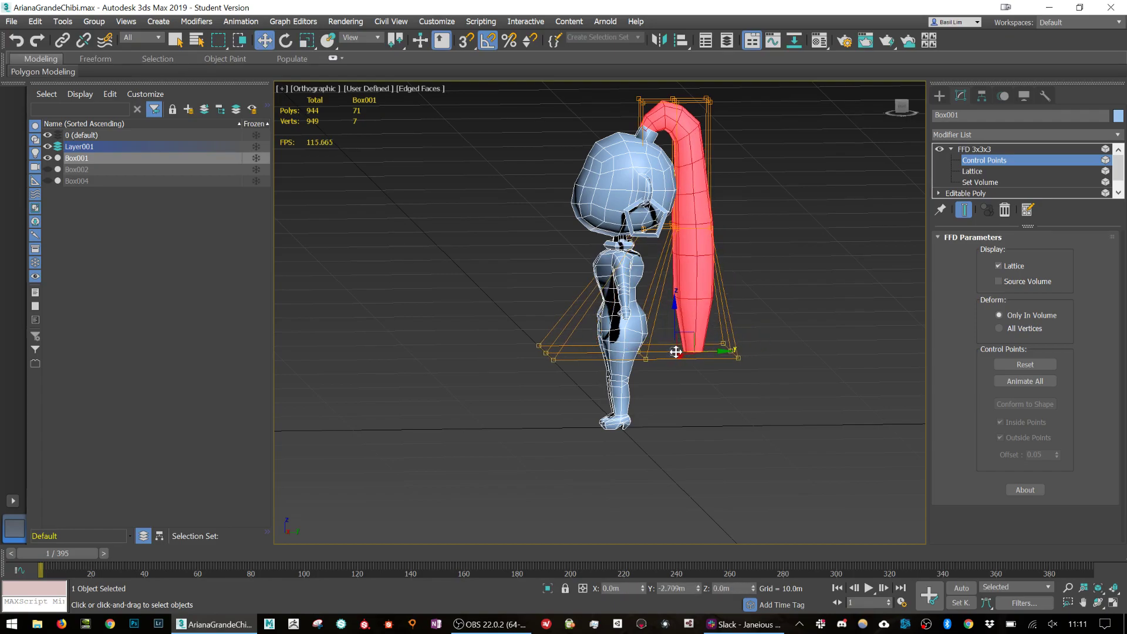
Collapse the FFD deformation by converting the character model to an Editable Poly.
mouse_move(736, 316)
middle_mouse_down("alt")
mouse_move(678, 314)
mouse_move(756, 308)
mouse_move(731, 307)
middle_mouse_up("alt")
right_click(693, 288)
mouse_move(774, 434)
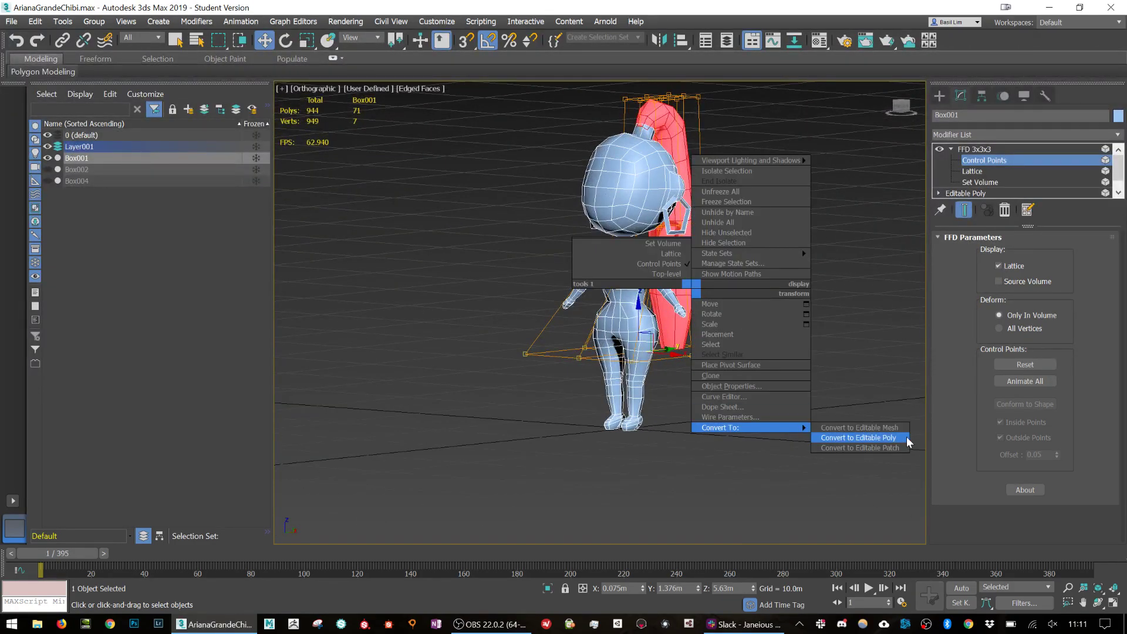
left_click(880, 438)
Tessellate the polygon capping the ponytail's lower end into faces fanning from its center to its corner vertices.
middle_click_drag(731, 298, 722, 346, "alt")
scroll(722, 317, "up", 8)
scroll(718, 323, "up", 3)
left_click(1040, 254)
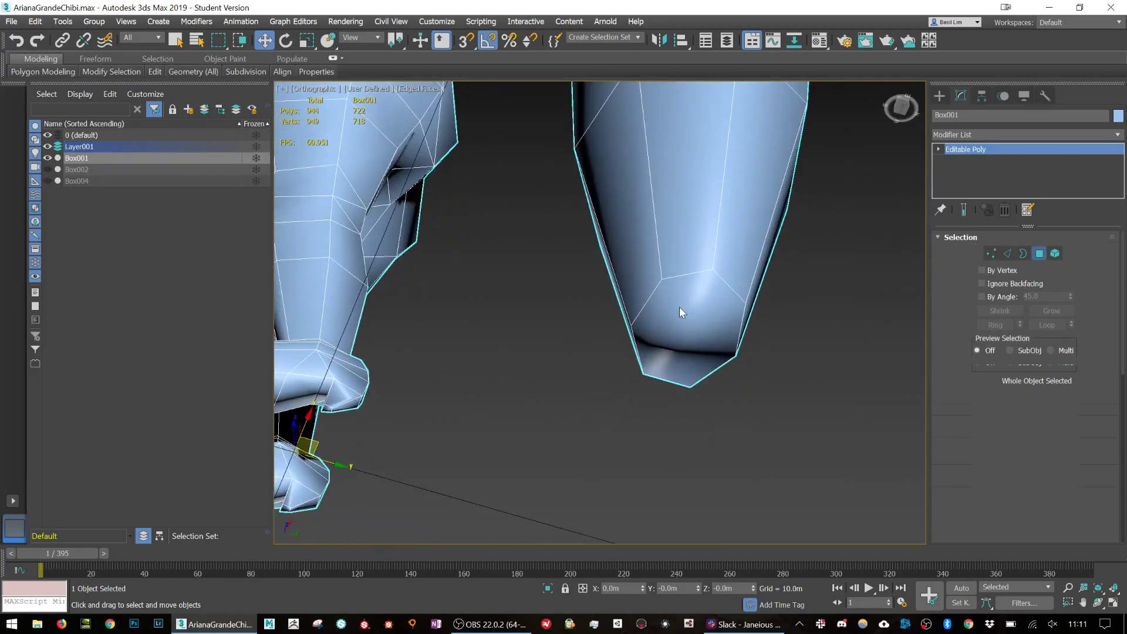
left_click(678, 306)
scroll(1093, 463, "down", 2)
scroll(1092, 460, "up", 2)
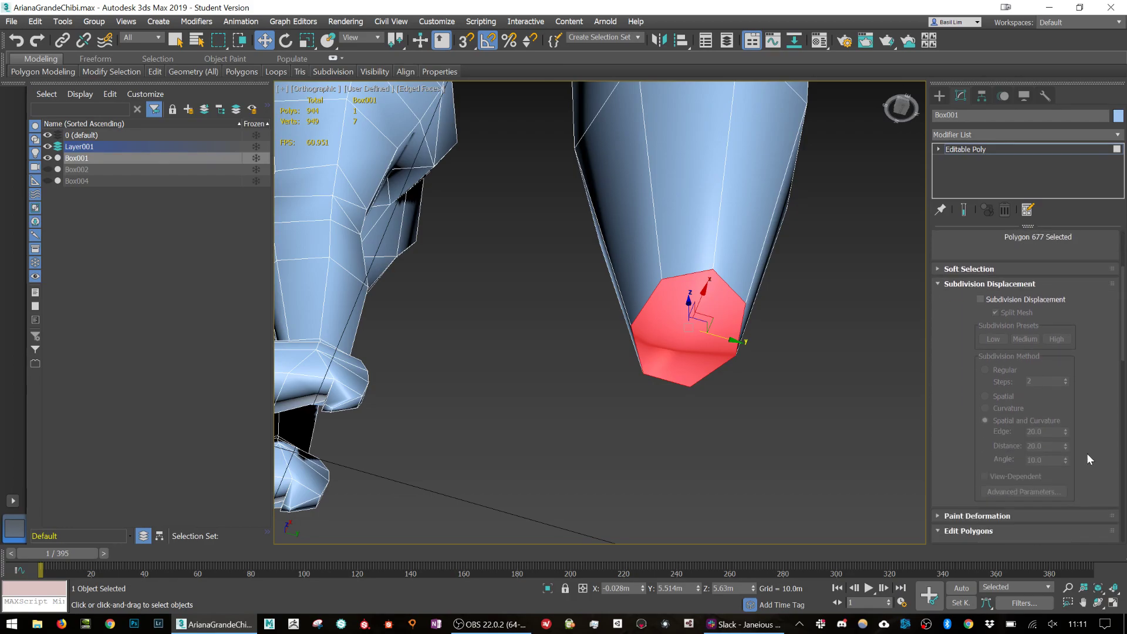
left_click(1007, 268)
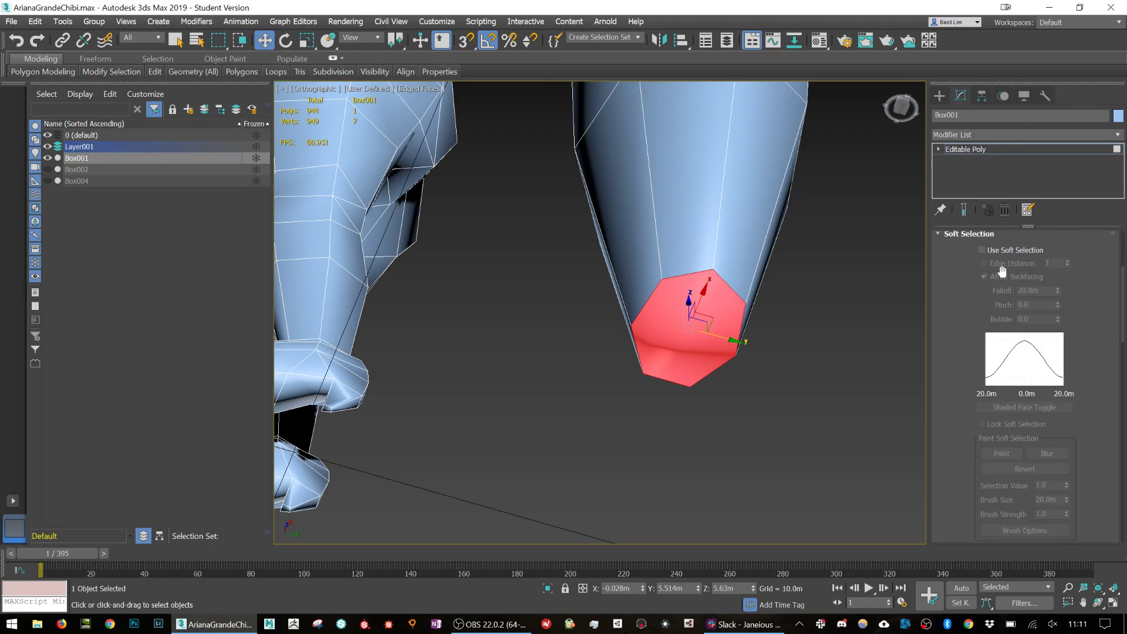
left_click(1012, 235)
scroll(1047, 352, "down", 5)
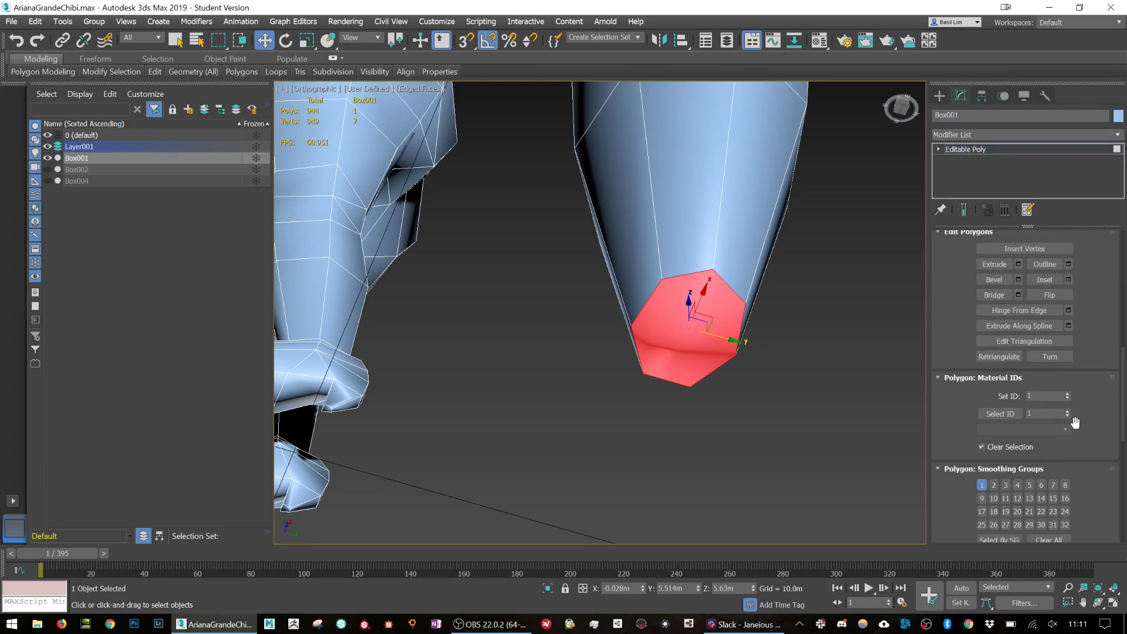
scroll(1076, 421, "down", 8)
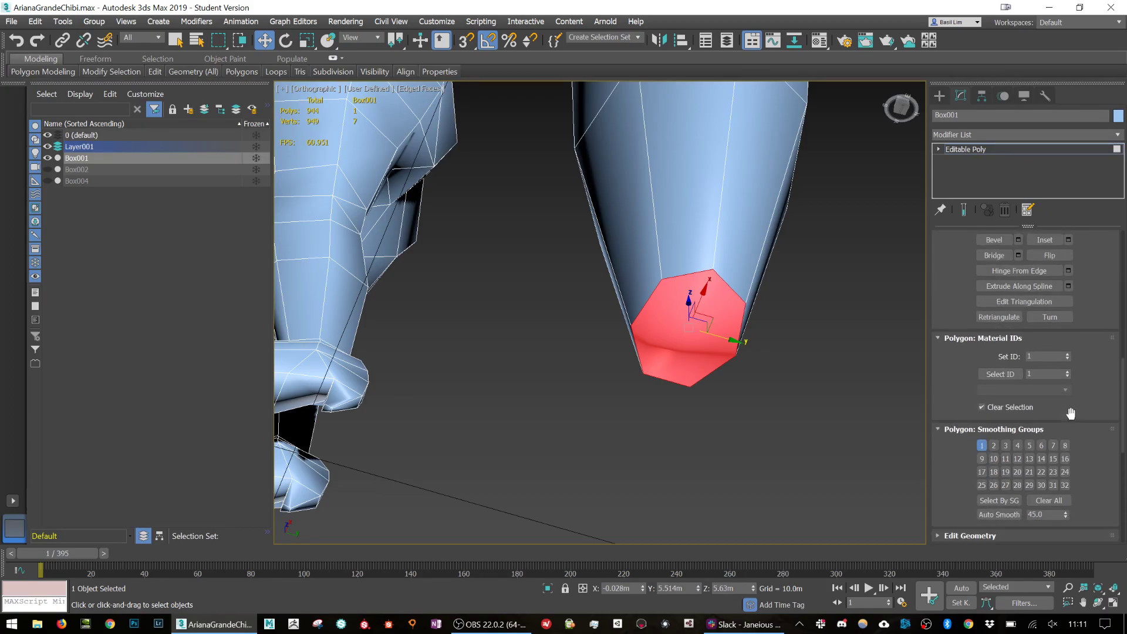
scroll(1078, 413, "down", 4)
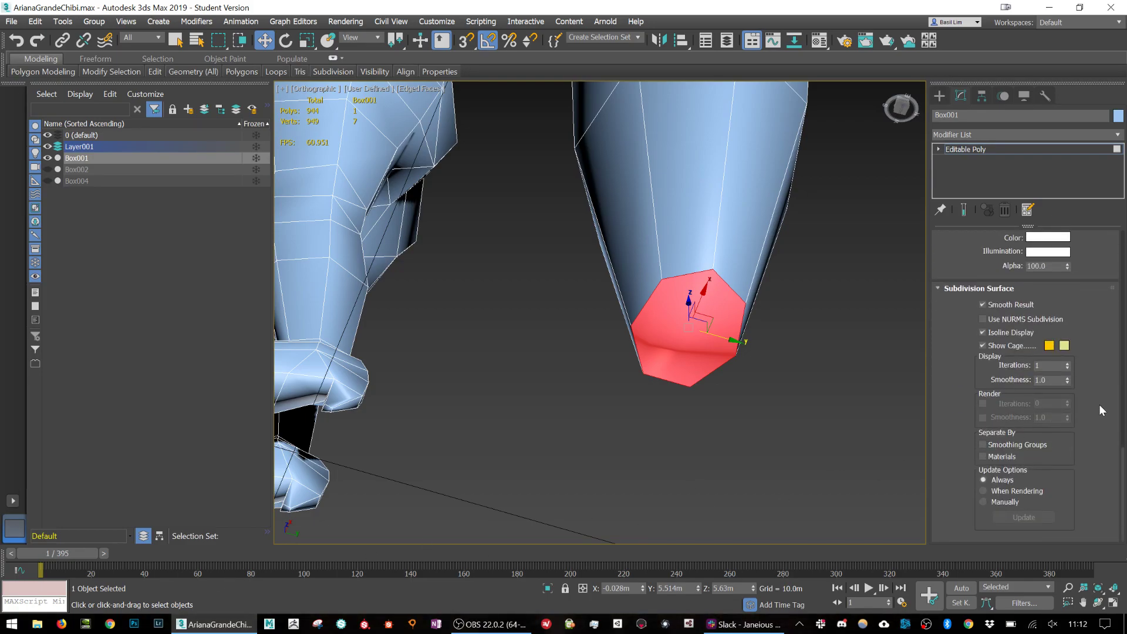
scroll(1099, 404, "up", 6)
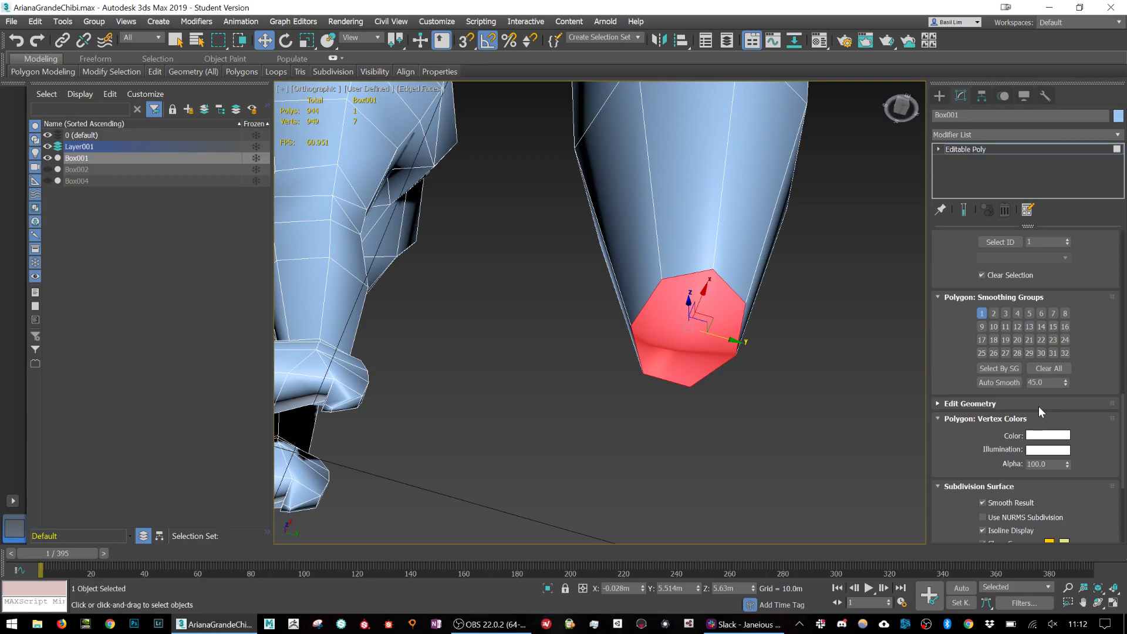
left_click(1038, 406)
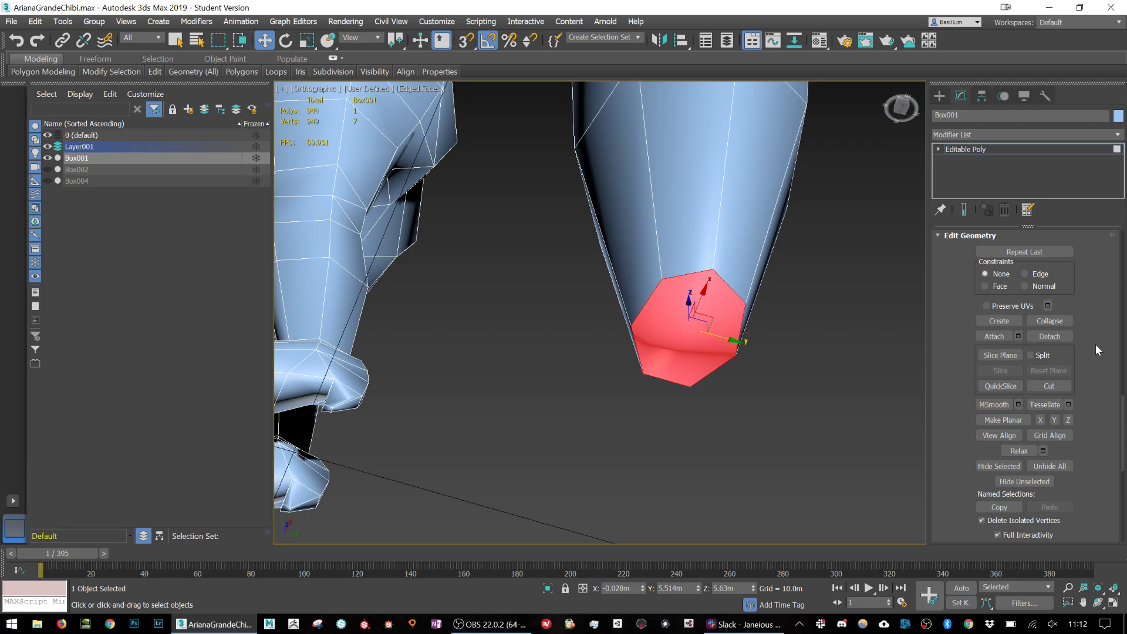
left_click(1062, 404)
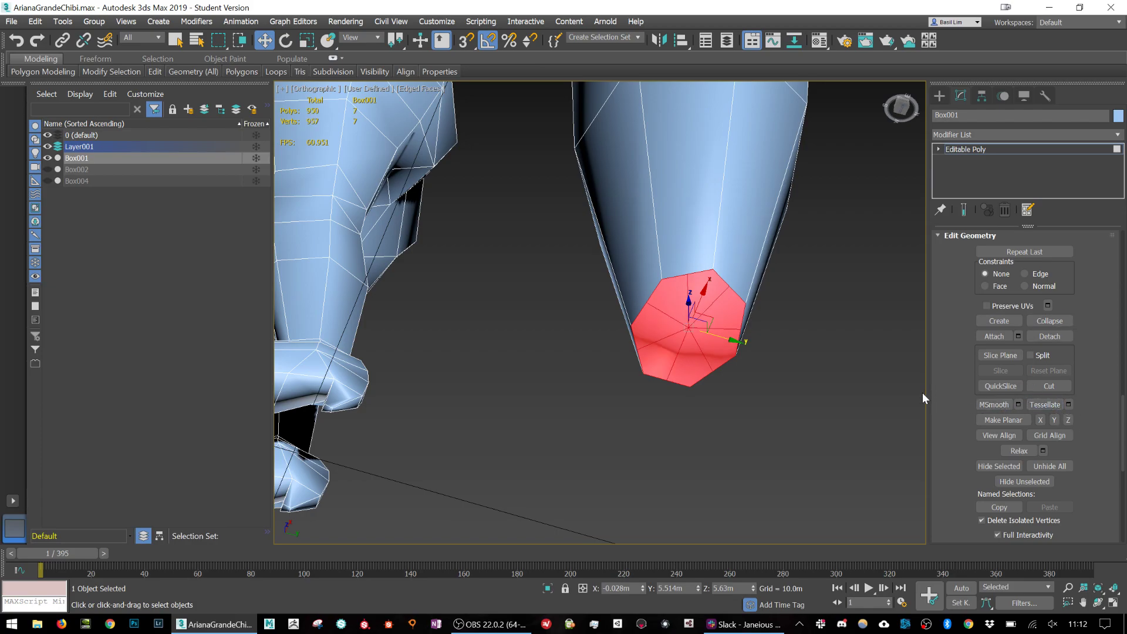
key("ctrl+z")
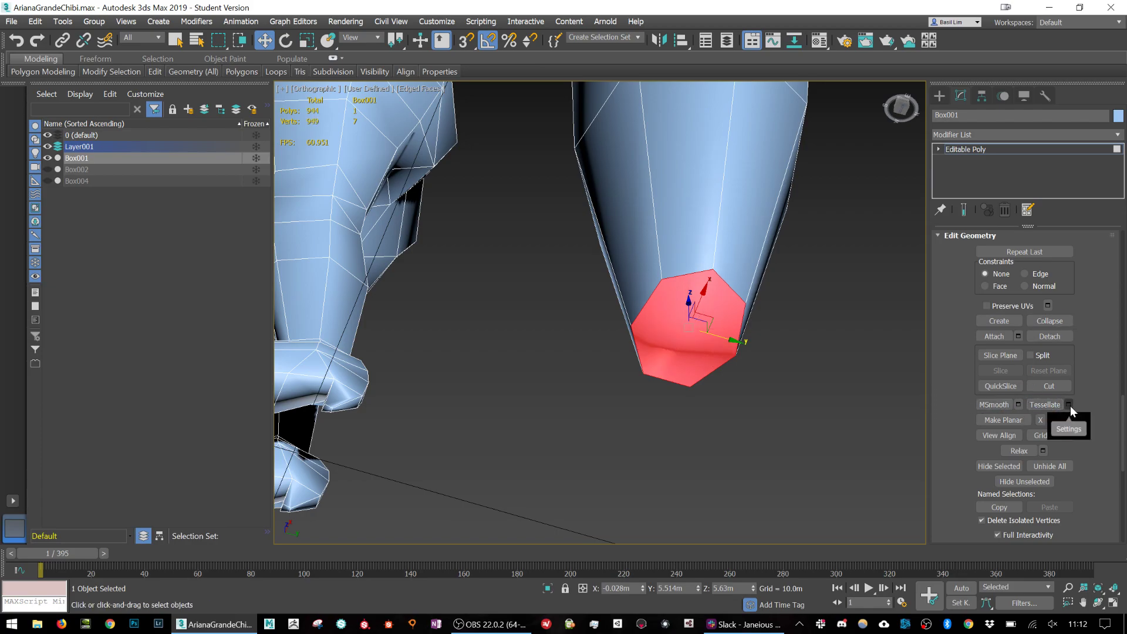
left_click(1068, 405)
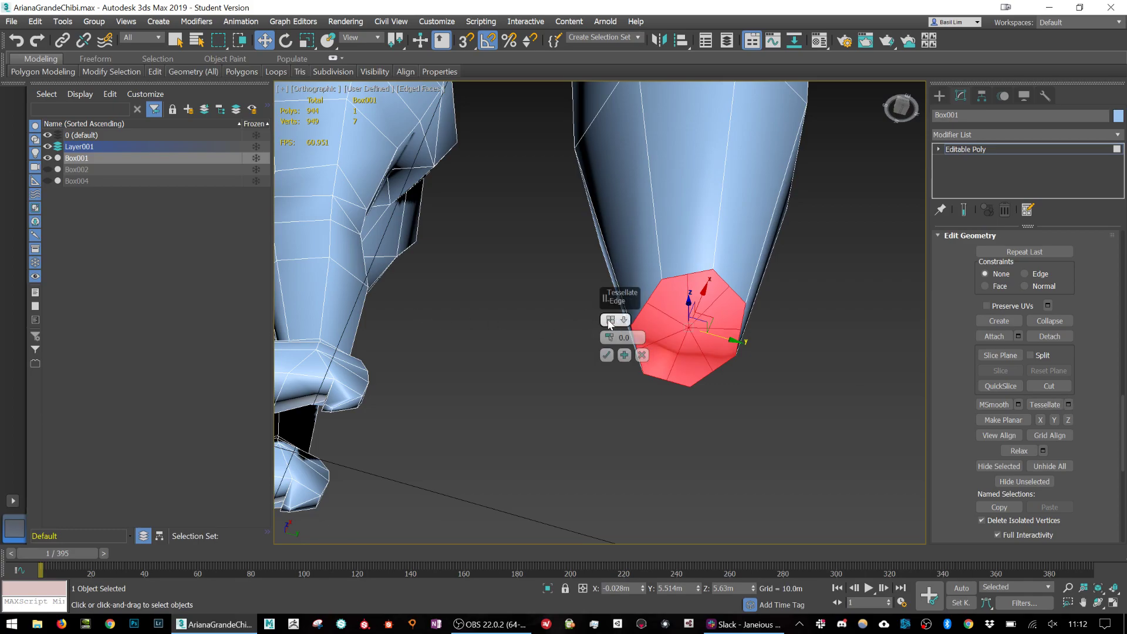
left_click(606, 355)
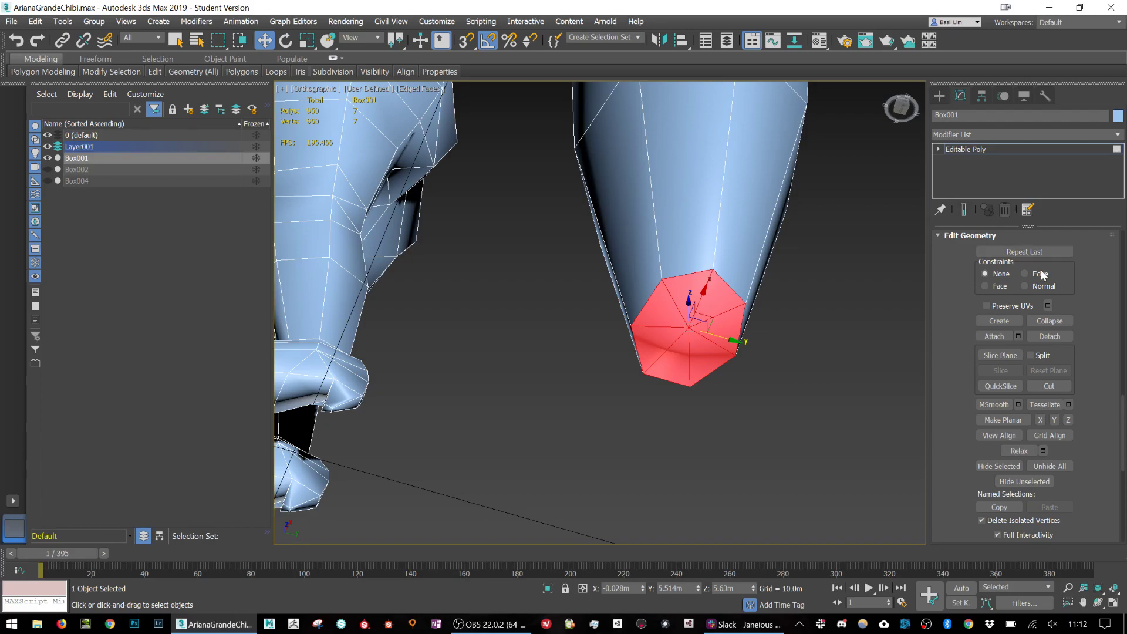
Pull the center vertex of the ponytail's end cap down to about Z 4.77 m to form a pointed tip.
key("1")
left_click(689, 327)
middle_click_drag(690, 328, 682, 348, "alt")
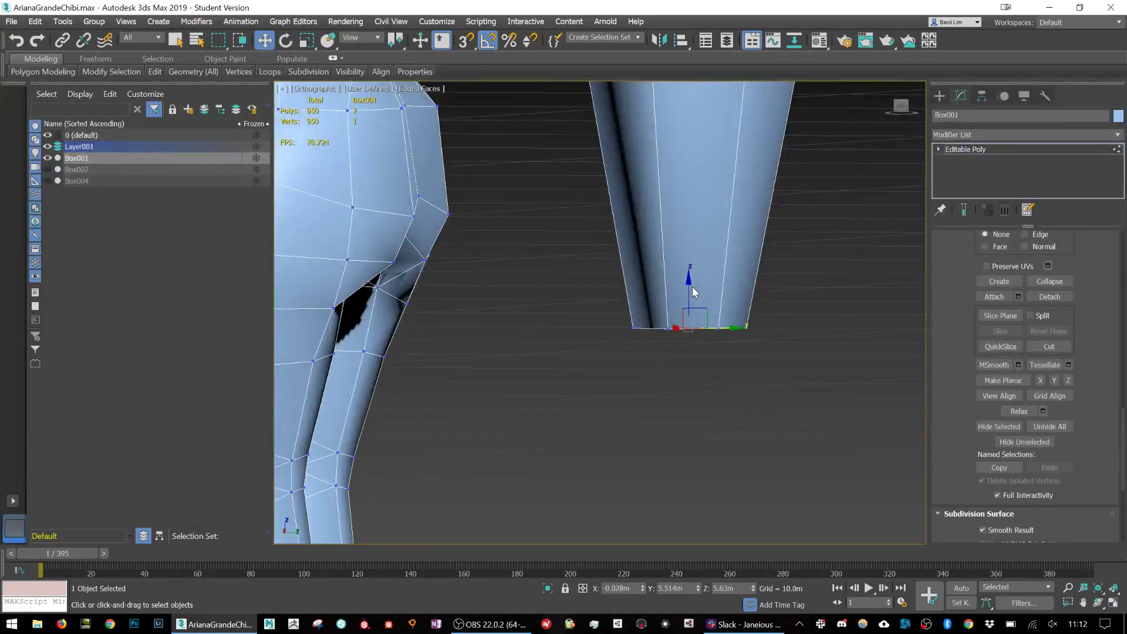
left_click_drag(692, 287, 683, 346)
middle_click_drag(683, 346, 589, 368, "alt")
scroll(717, 371, "up", 2)
scroll(590, 369, "up", 4)
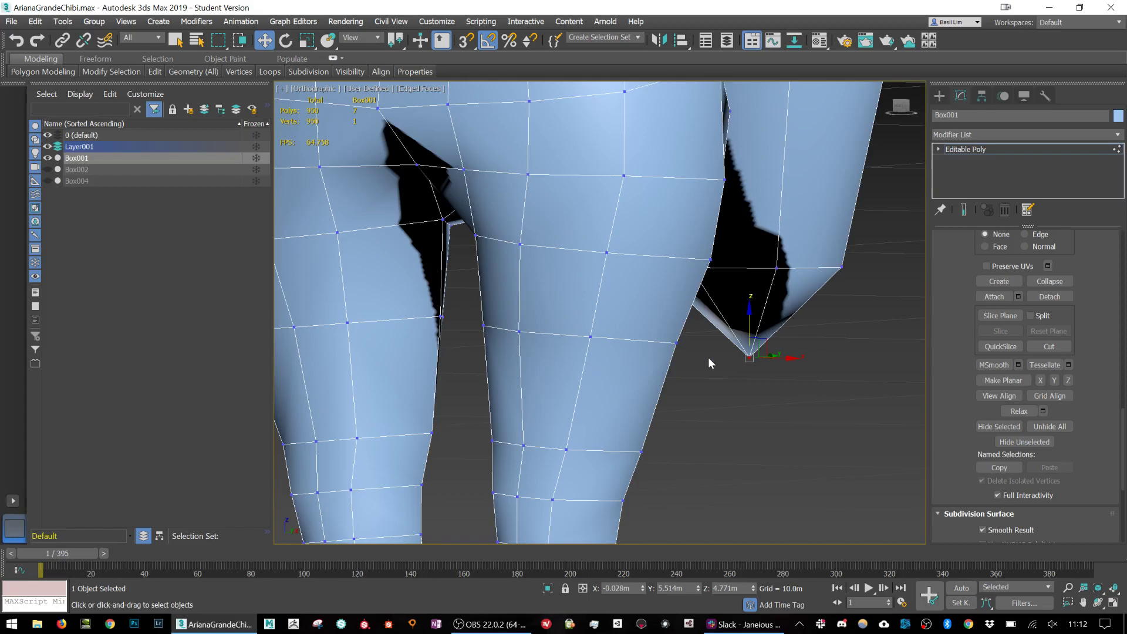
Chamfer the horizontal edge loop around the middle of the character's left thigh into two closely spaced loops.
scroll(1107, 322, "down", 10)
scroll(1057, 329, "up", 10)
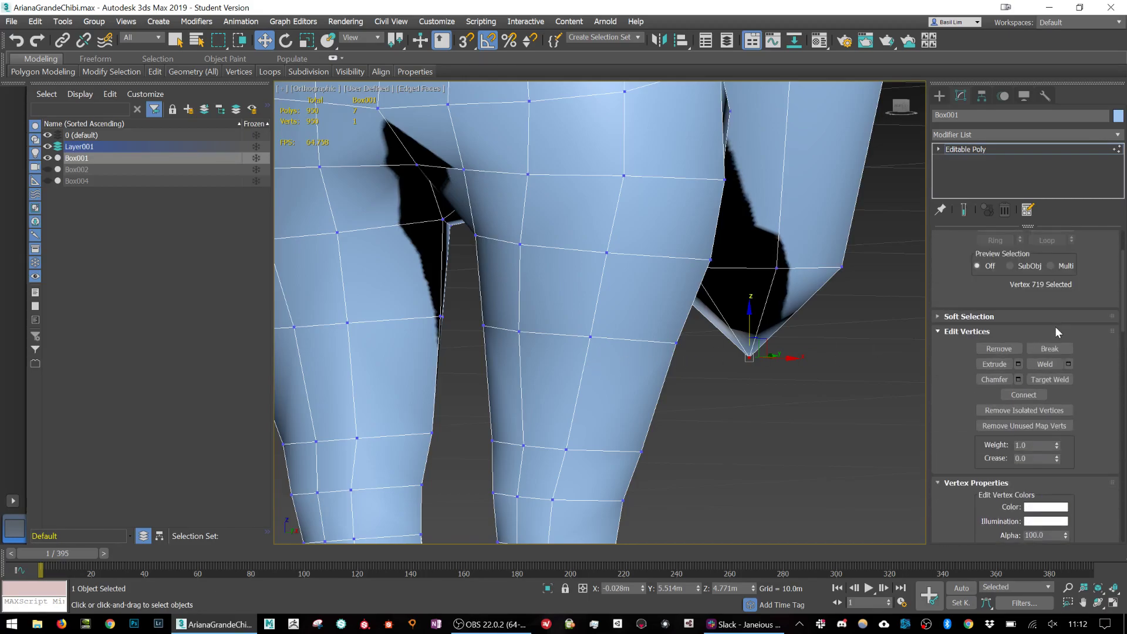
left_click(1007, 253)
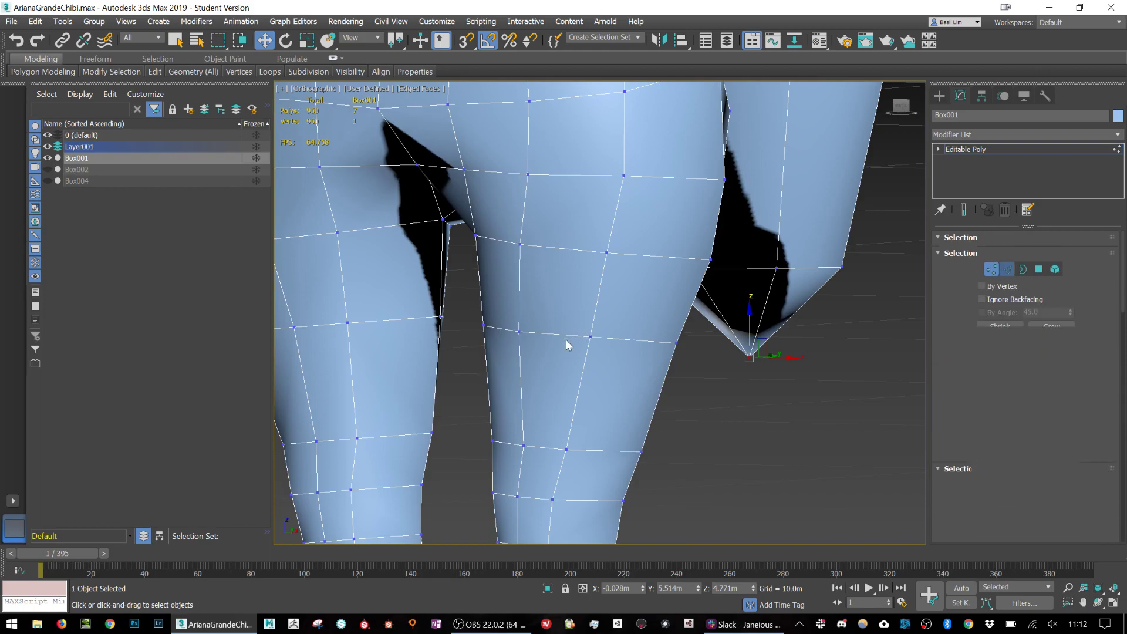
left_click(566, 334)
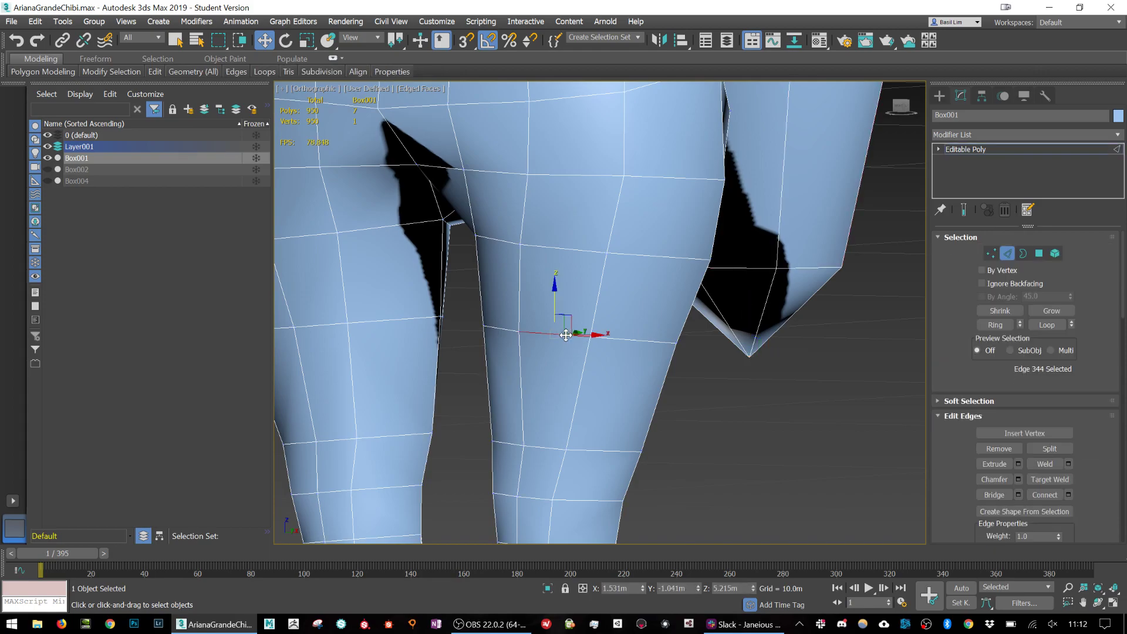
double_click(628, 341)
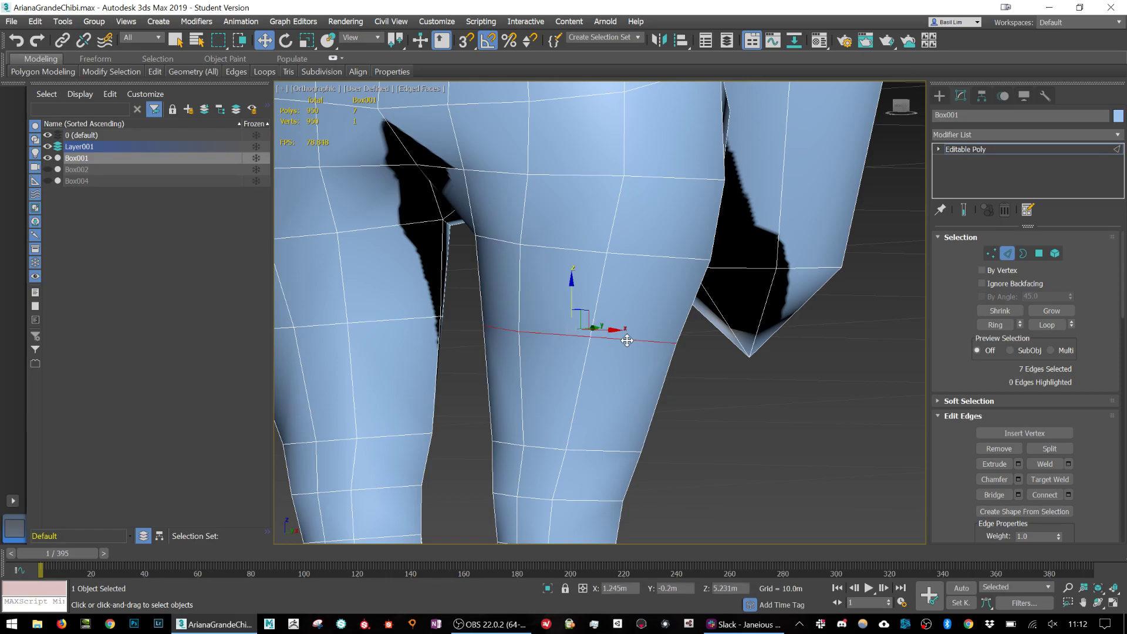
middle_click_drag(628, 341, 908, 433, "alt")
left_click(994, 479)
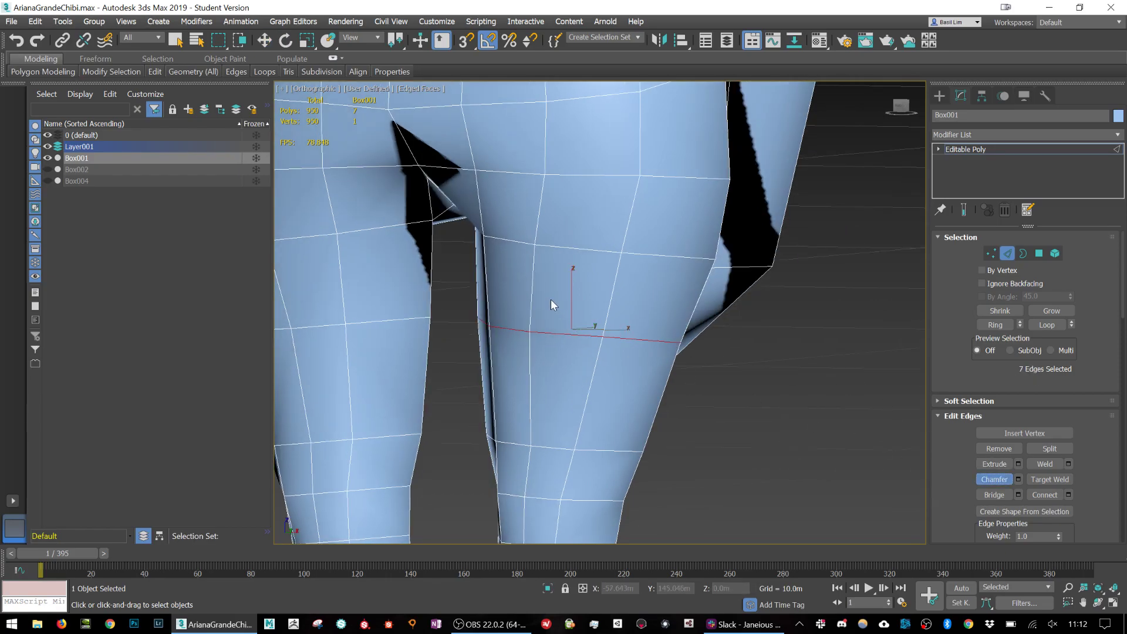
left_click_drag(577, 336, 605, 333)
middle_click_drag(606, 332, 749, 315, "alt")
left_click(749, 314)
left_click(622, 331)
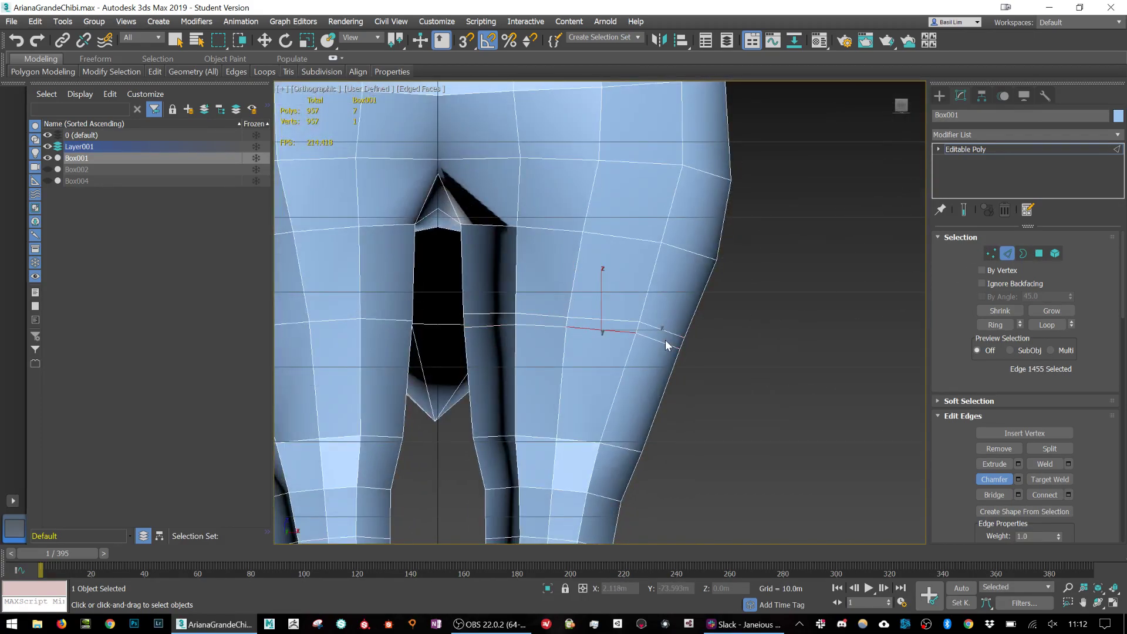
right_click(658, 338)
key("ctrl+shift+c")
right_click(649, 336)
right_click(649, 336)
right_click(649, 332)
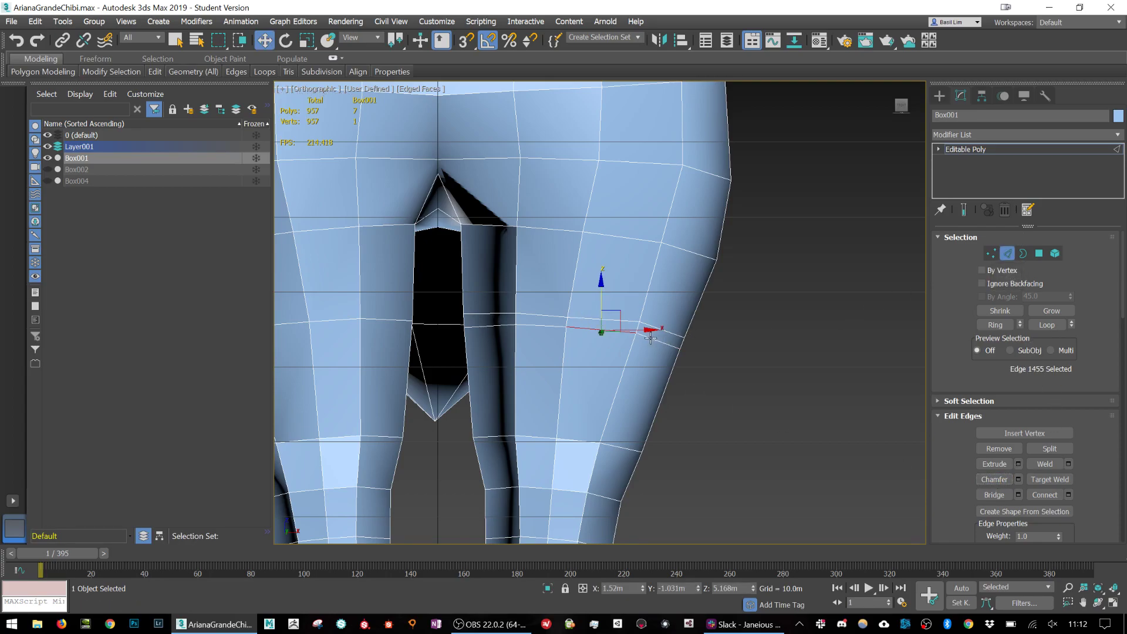
Select the whole lower loop of the left thigh's chamfered pair and scale it outward into a flared rim.
left_click(995, 325)
key("ctrl+z")
left_click(1047, 325)
middle_click_drag(611, 329, 585, 370, "alt")
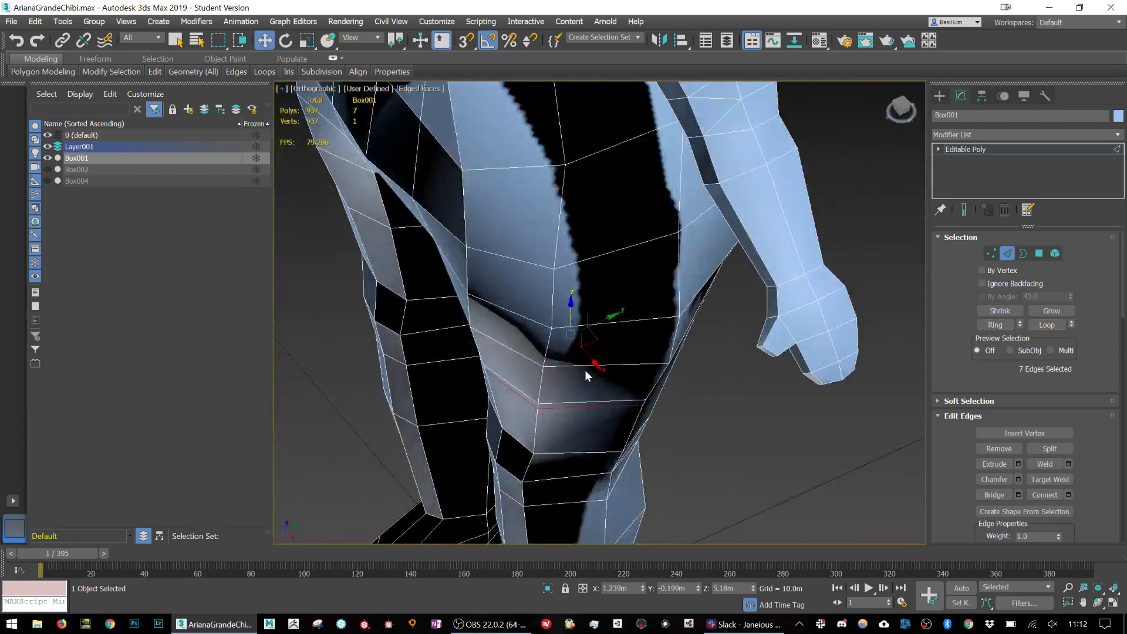
key("e")
key("r")
left_click_drag(559, 355, 558, 358)
middle_click_drag(559, 356, 656, 406, "alt")
scroll(659, 399, "down", 5)
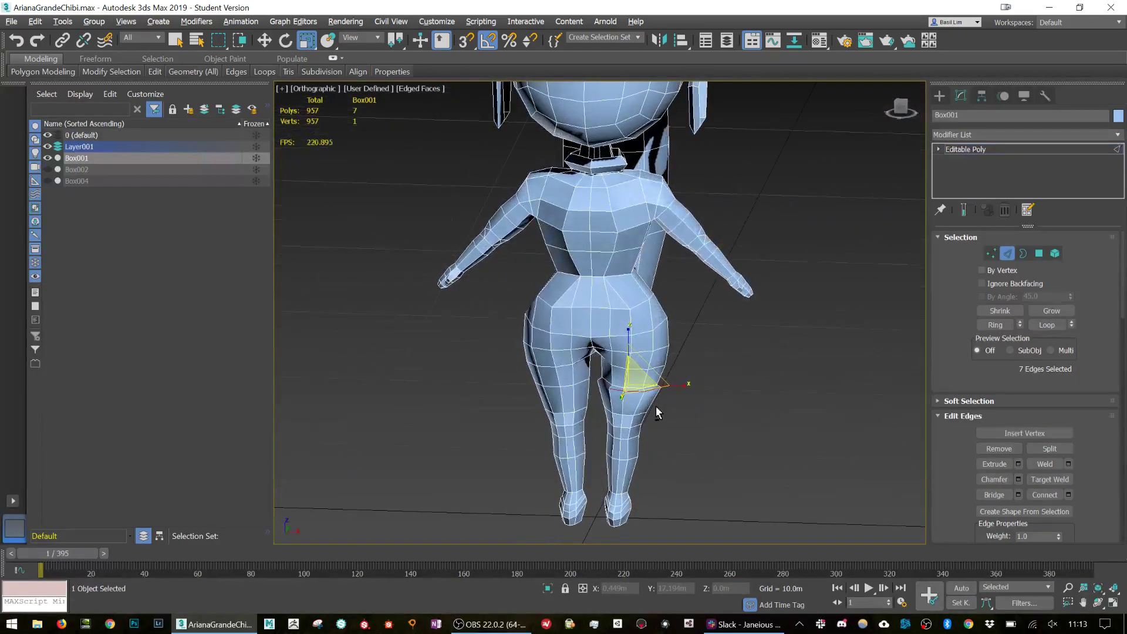
scroll(614, 376, "up", 5)
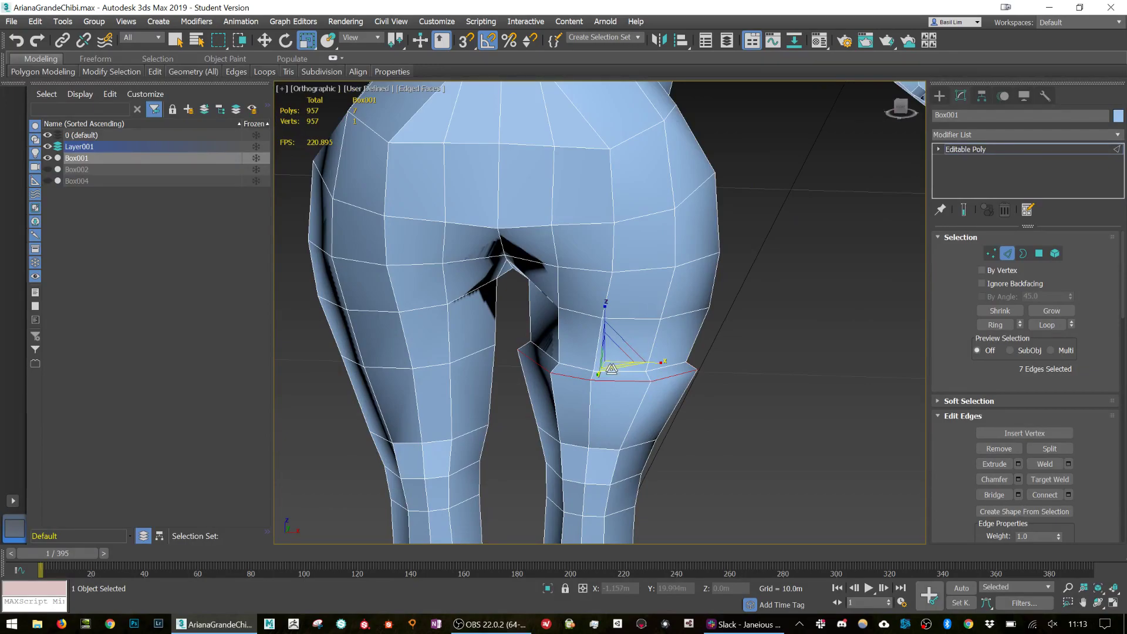
Chamfer the matching horizontal edge loop around the character's right thigh into two closely spaced loops.
left_click(611, 371)
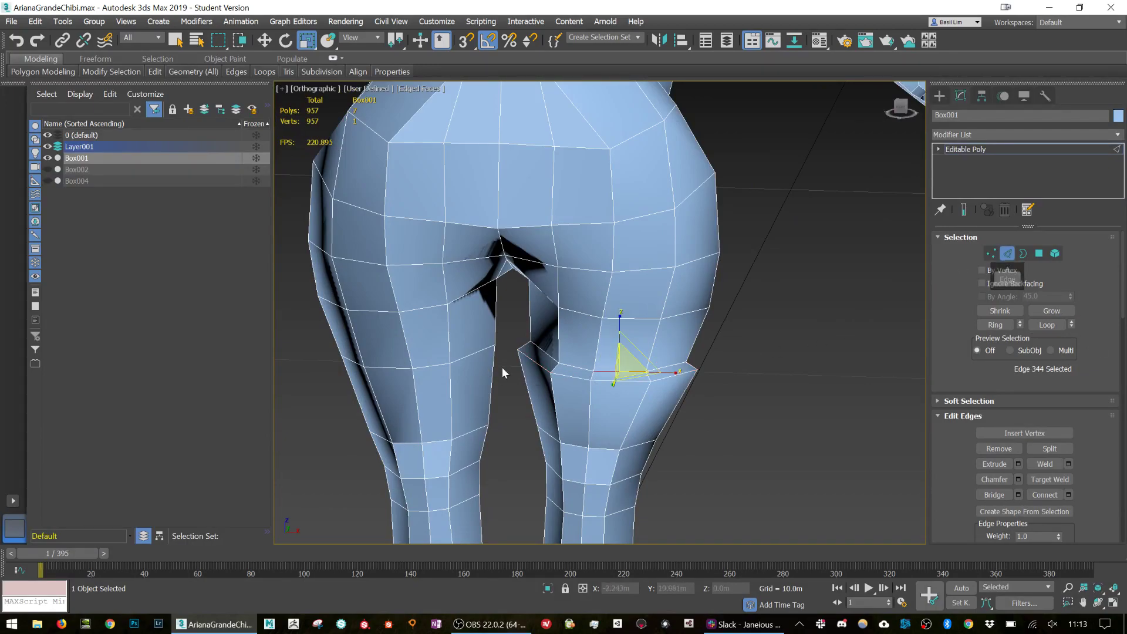
left_click(473, 357)
left_click(1048, 325)
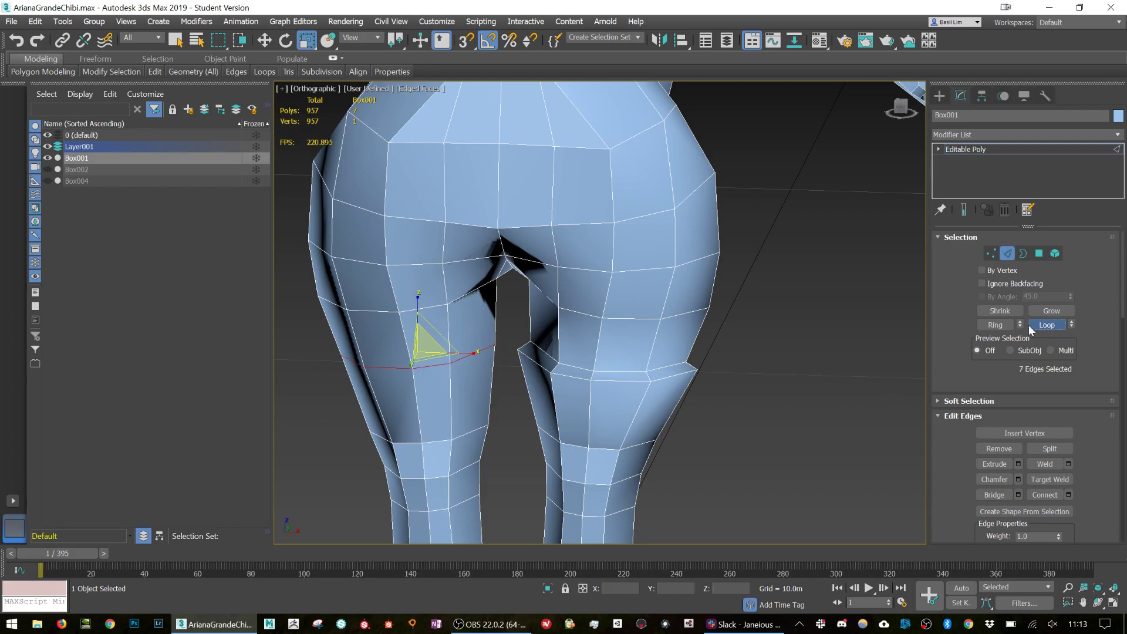
left_click(993, 479)
left_click_drag(431, 375, 433, 350)
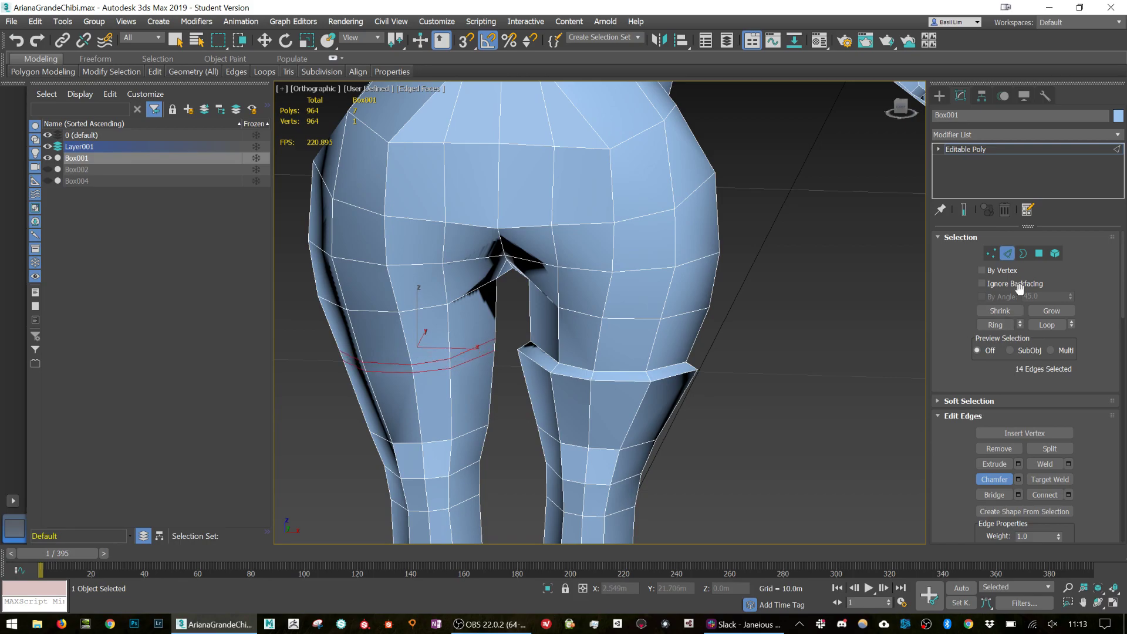
left_click(988, 480)
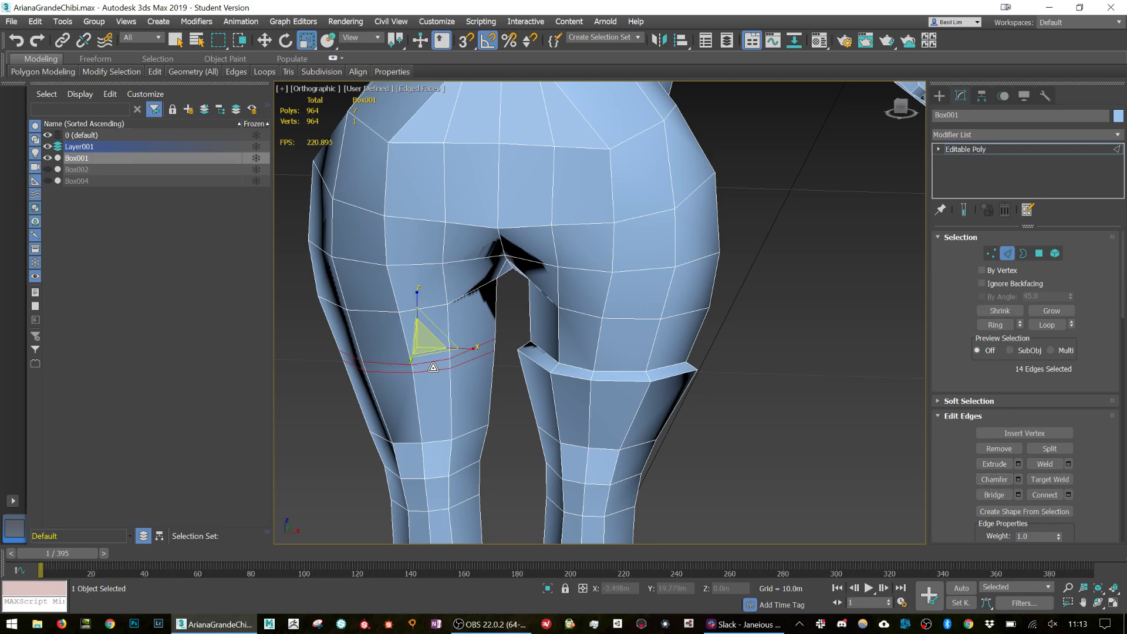
Scale the lower loop of the right thigh's chamfered pair outward to about 113% in X and Y.
left_click(434, 367)
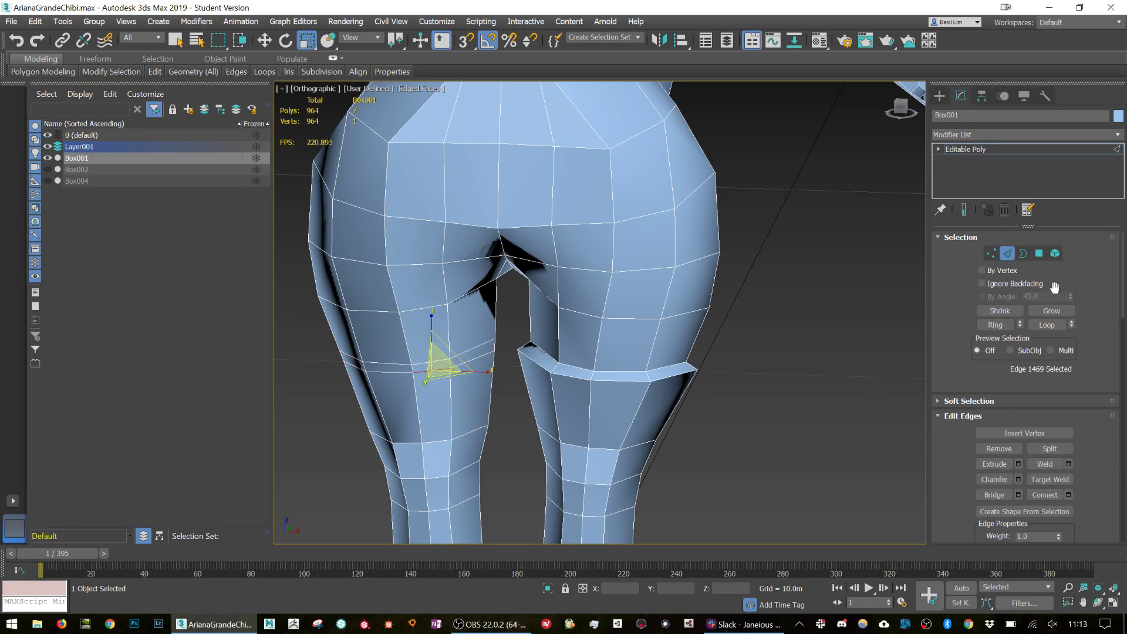
left_click(1051, 327)
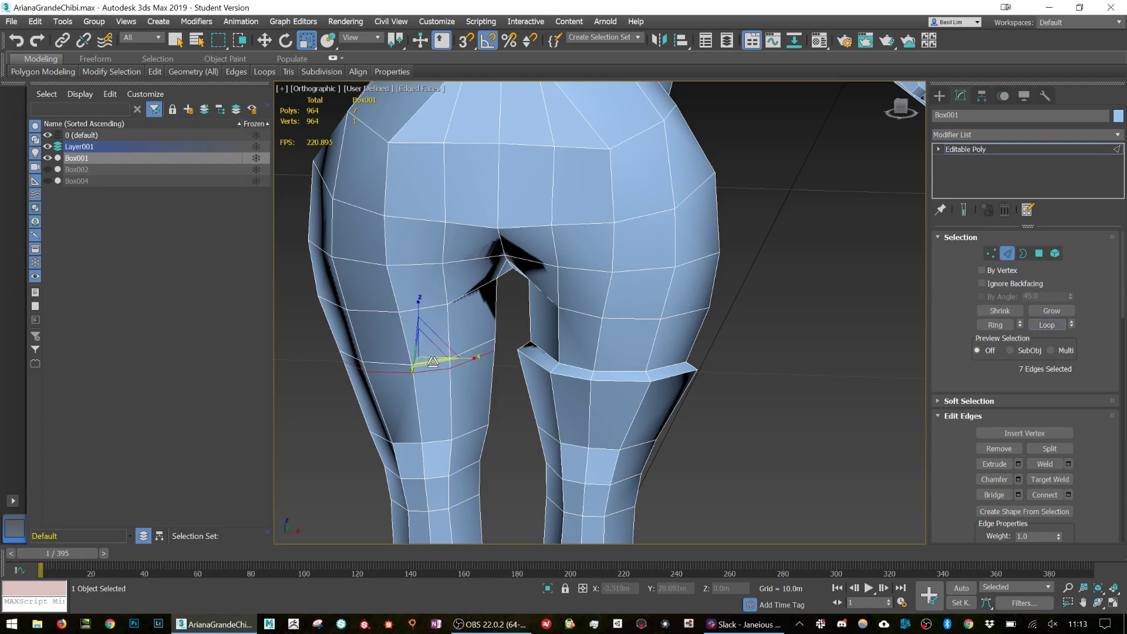
left_click_drag(429, 363, 432, 366)
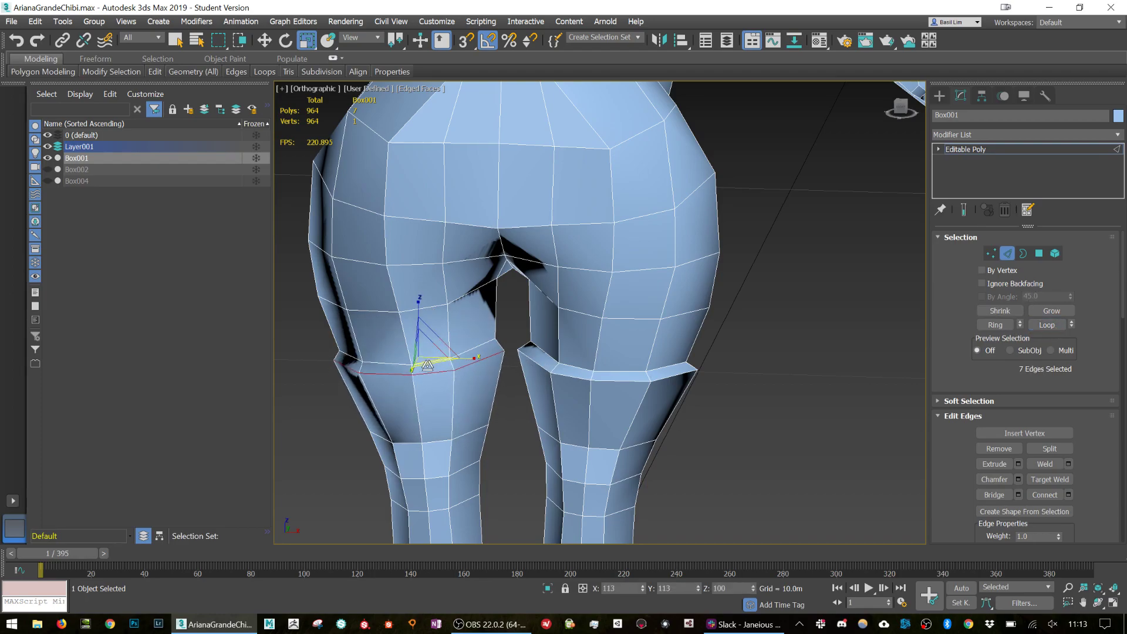
Select the upper edge loops of the flared rims on both thighs and adjust their height along Z.
left_click(578, 368)
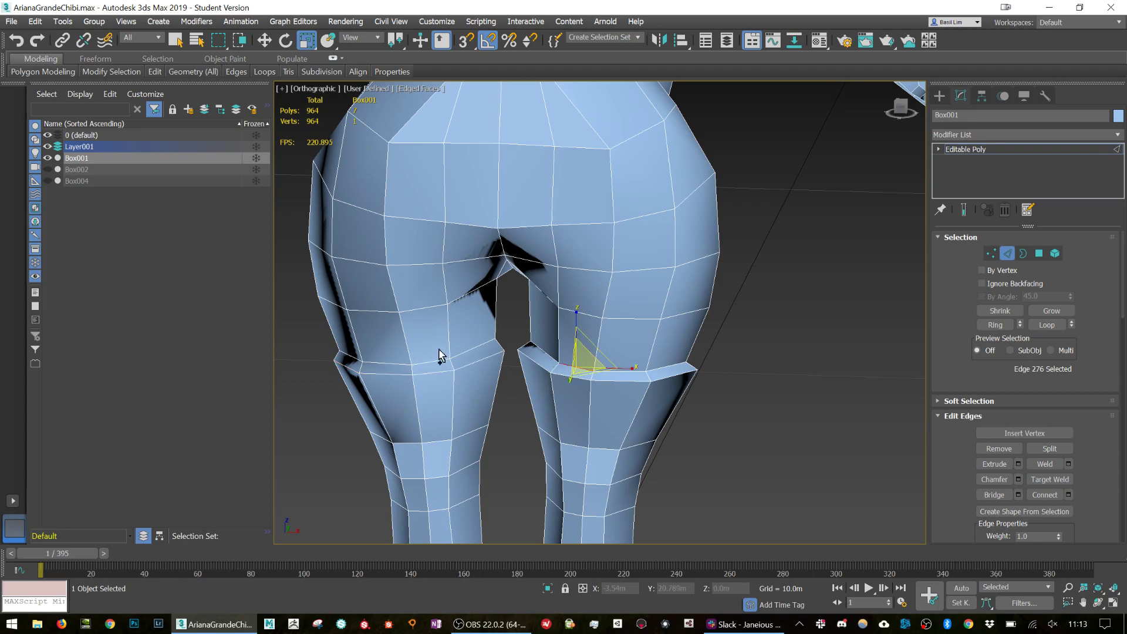
left_click(464, 351, "ctrl")
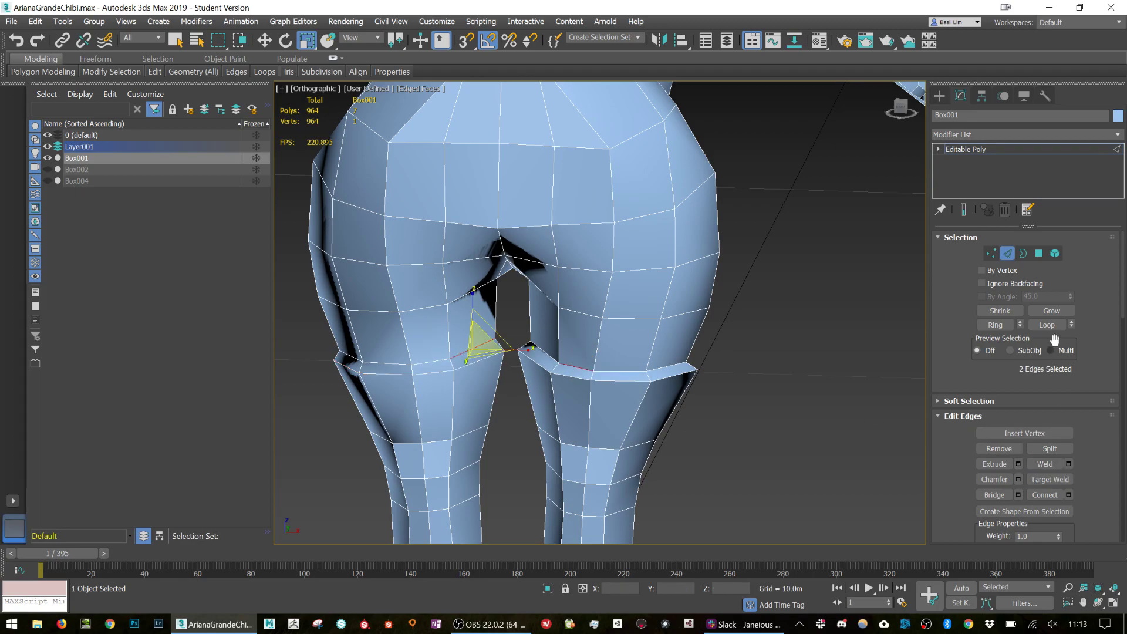
left_click(1047, 325)
key("w")
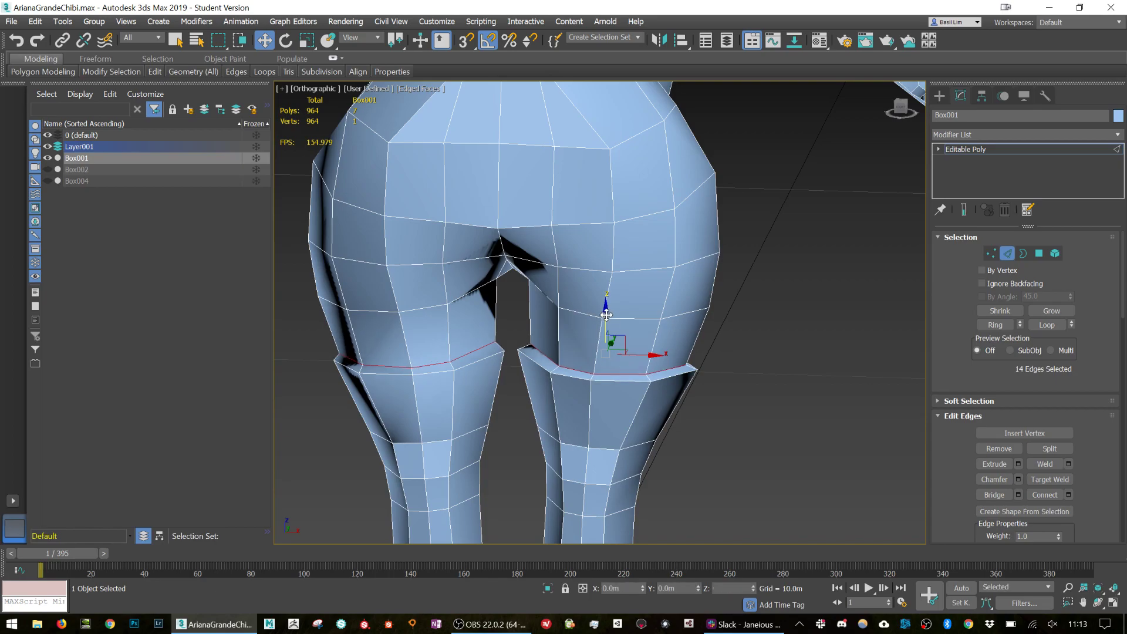
Select the whole body element, clear its smoothing groups and assign smoothing group 1 to it.
scroll(677, 366, "down", 5)
scroll(676, 366, "down", 3)
middle_click_drag(695, 379, 734, 339, "alt")
scroll(734, 339, "up", 5)
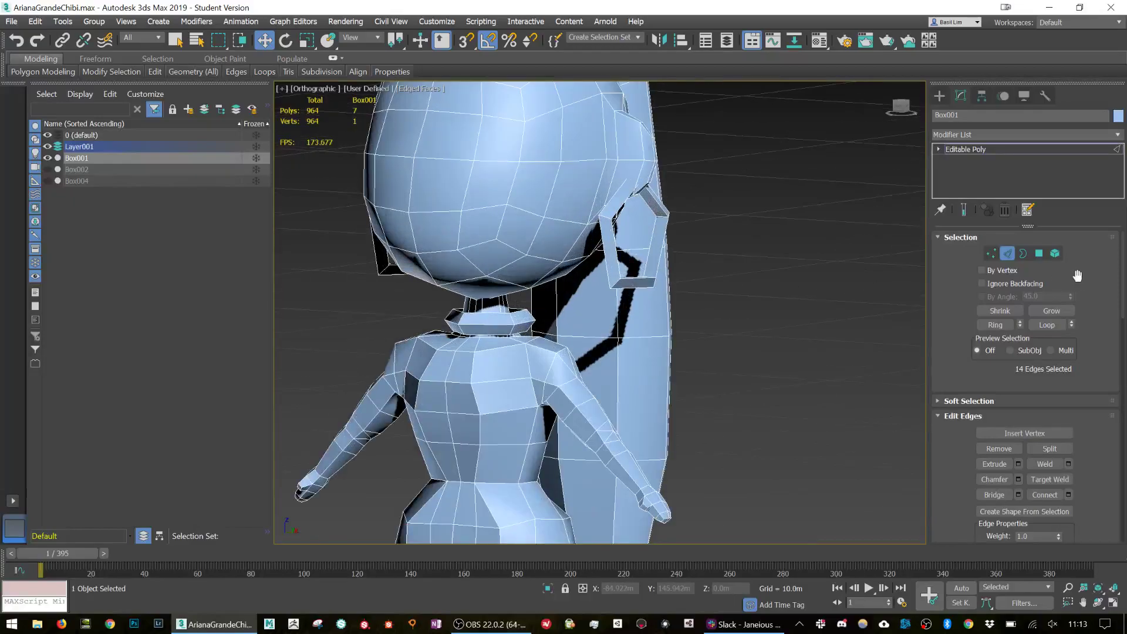
left_click(1009, 254)
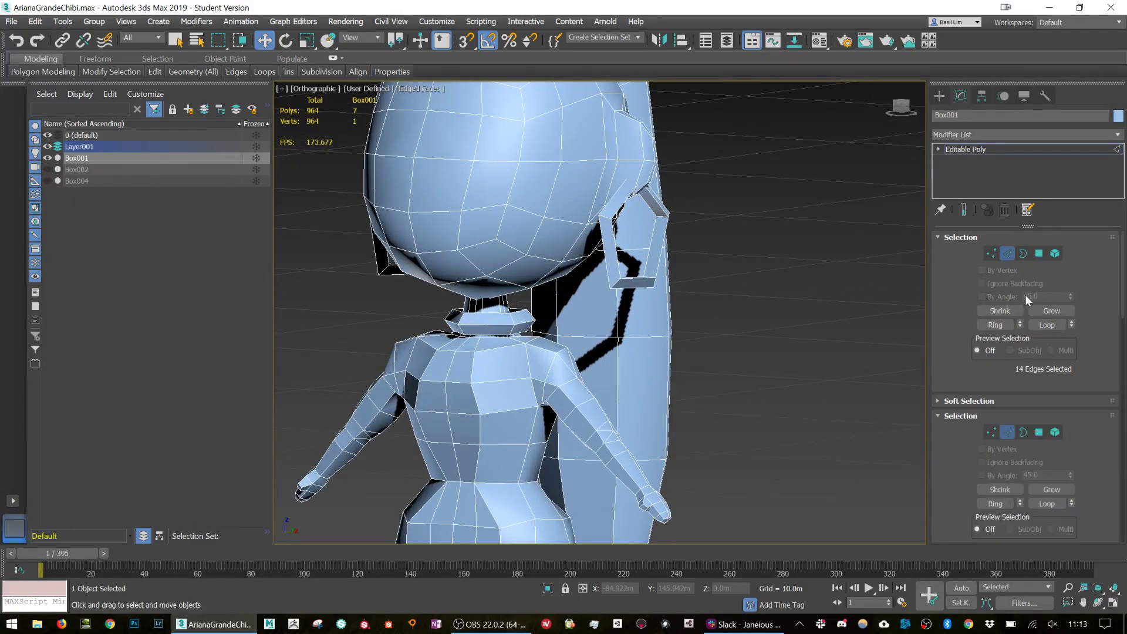
left_click(1055, 256)
left_click(520, 389)
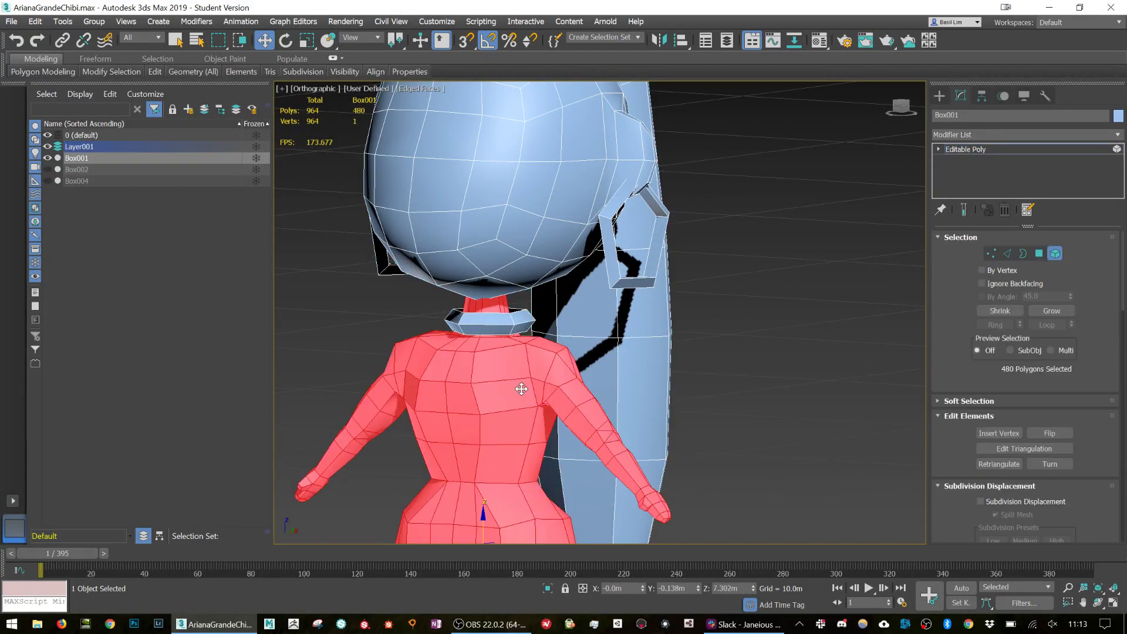
scroll(1104, 432, "down", 10)
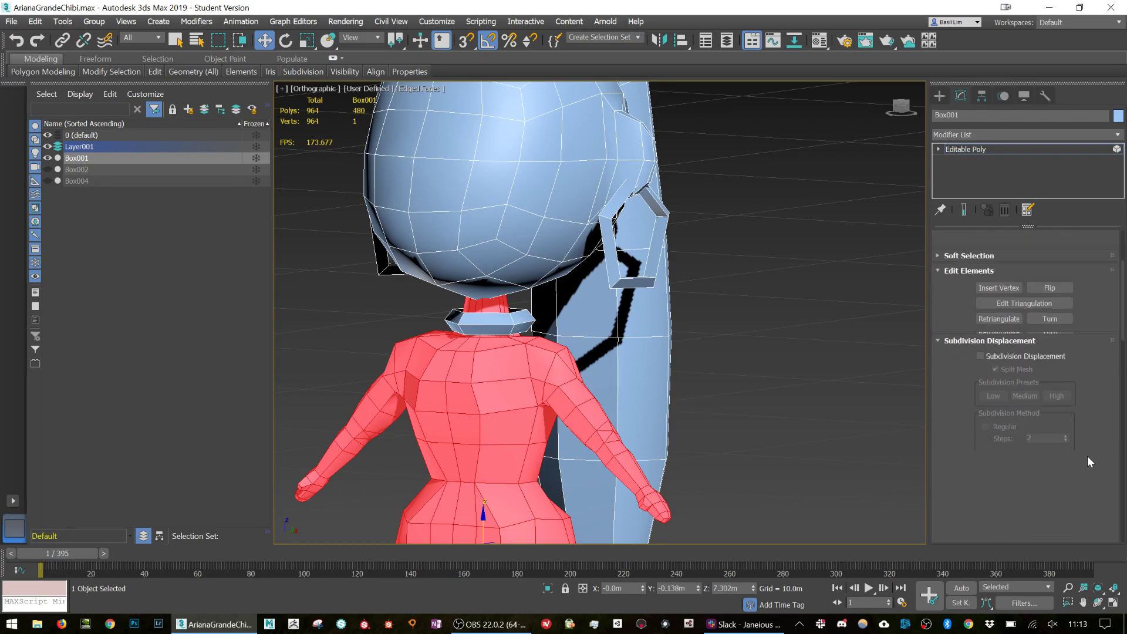
scroll(1083, 450, "down", 5)
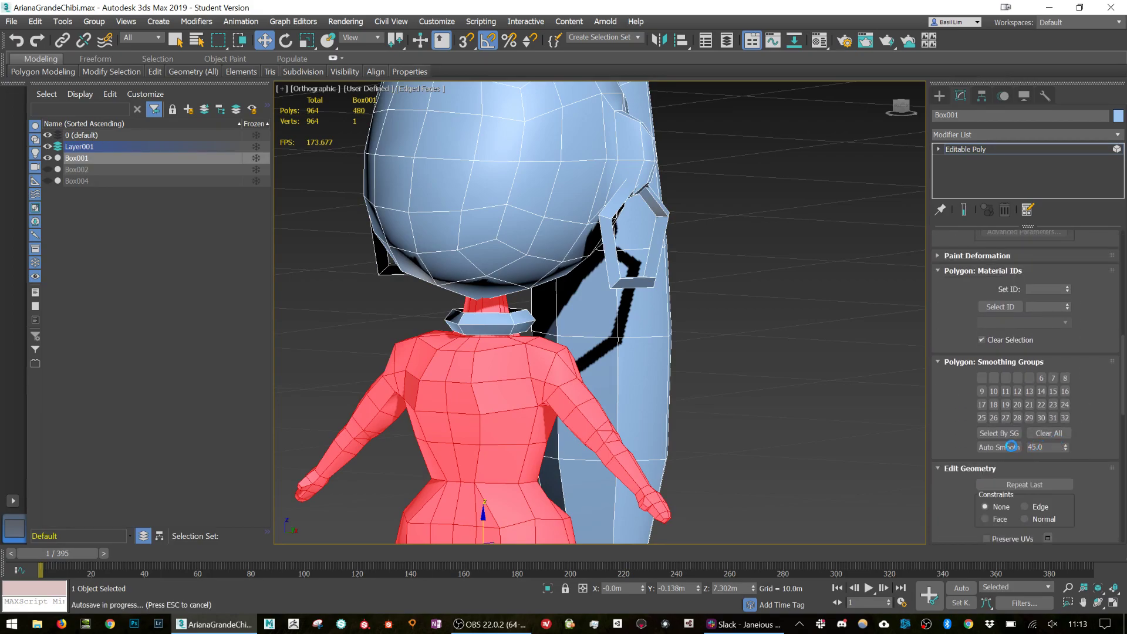
left_click(1037, 435)
left_click(982, 378)
middle_click_drag(653, 442, 539, 451, "alt")
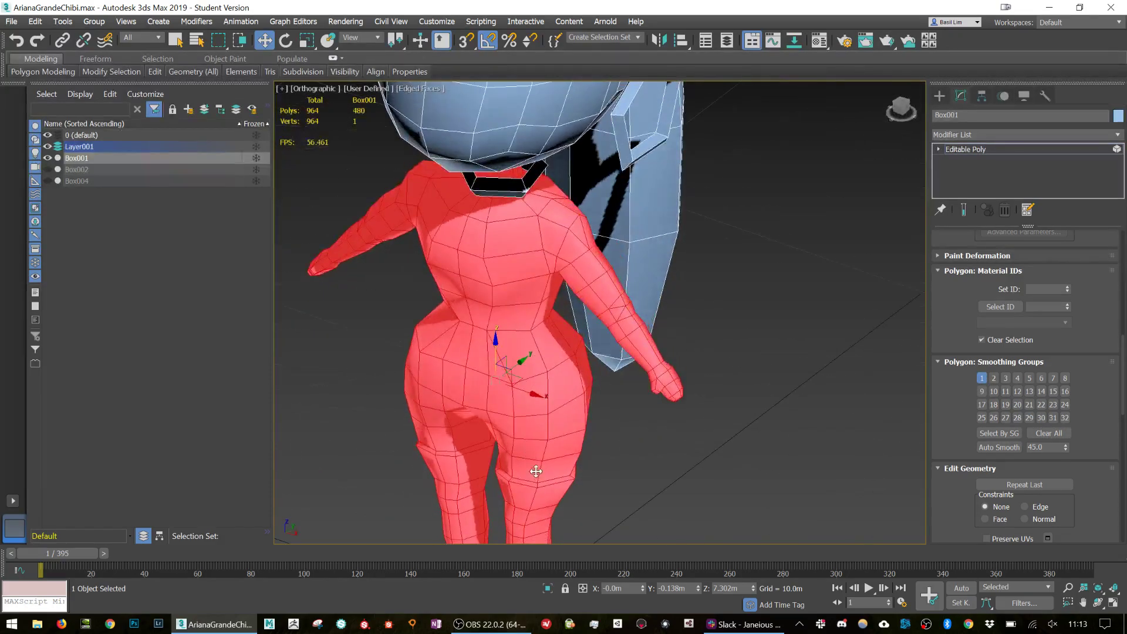
left_click(632, 481)
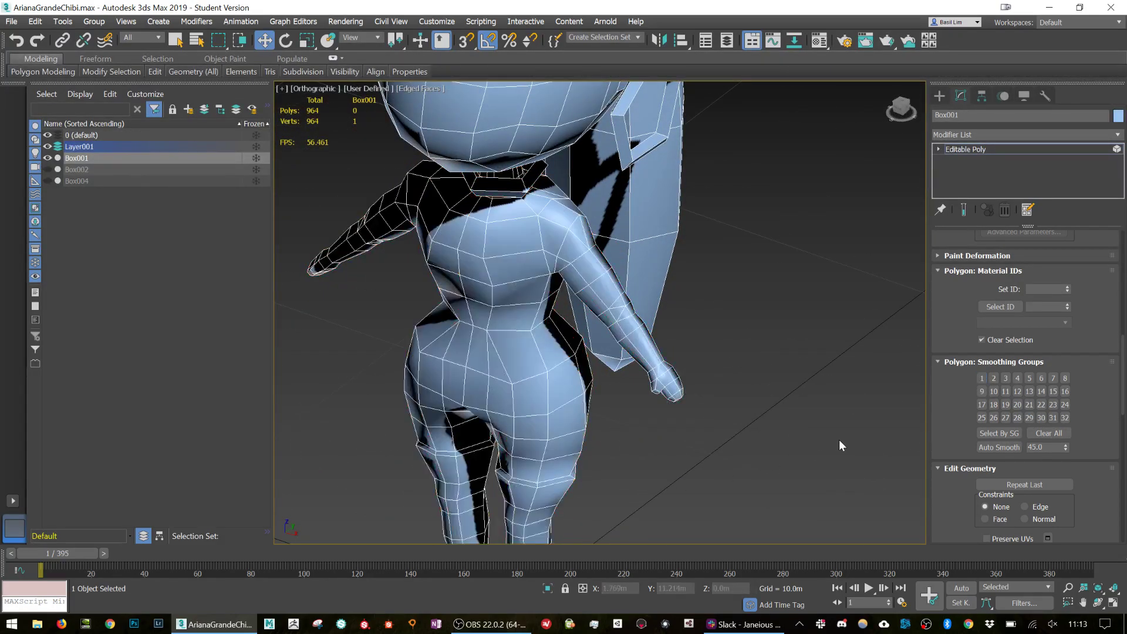
Select the narrow polygon rings around both thighs and switch them from smoothing group 1 to smoothing group 2.
scroll(1029, 351, "up", 5)
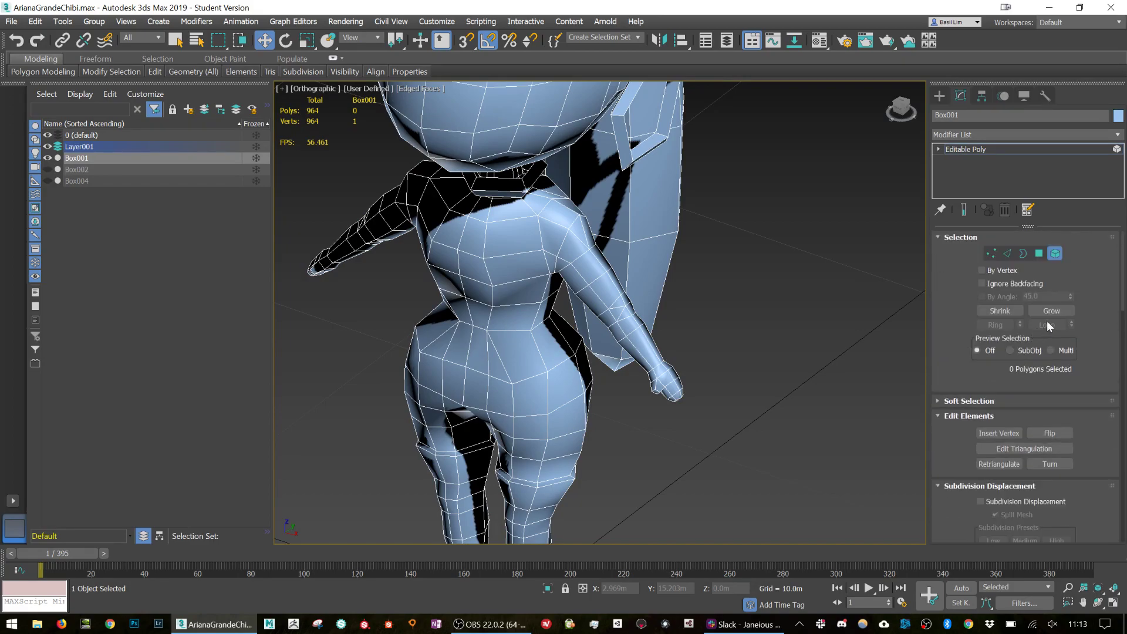
left_click(1047, 253)
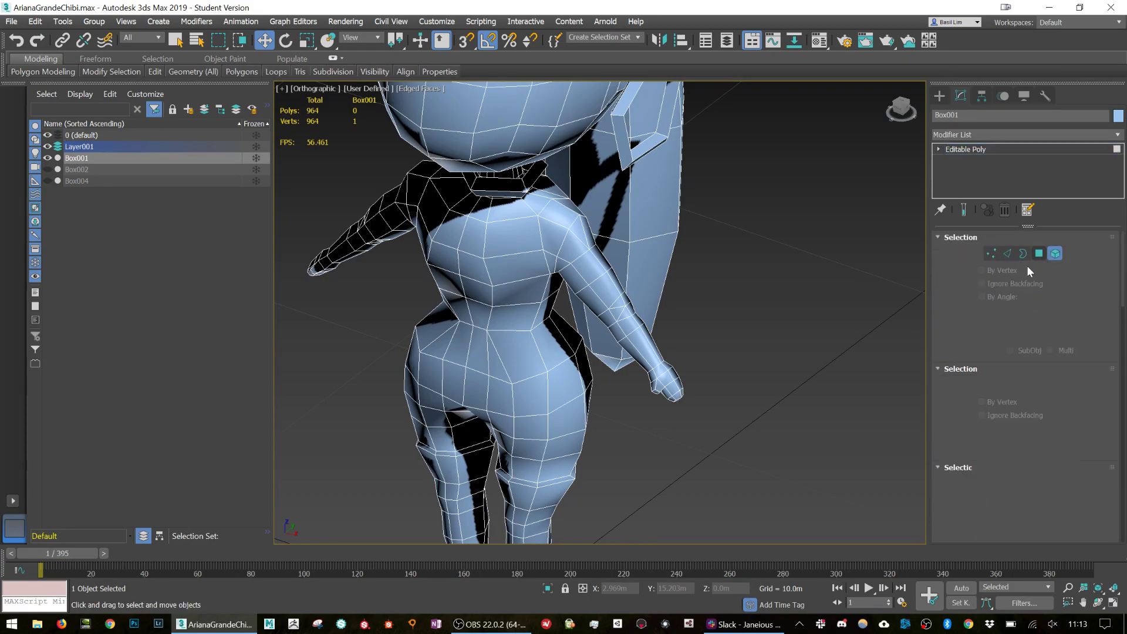
left_click(1043, 256)
left_click(525, 481)
left_click(546, 476, "shift")
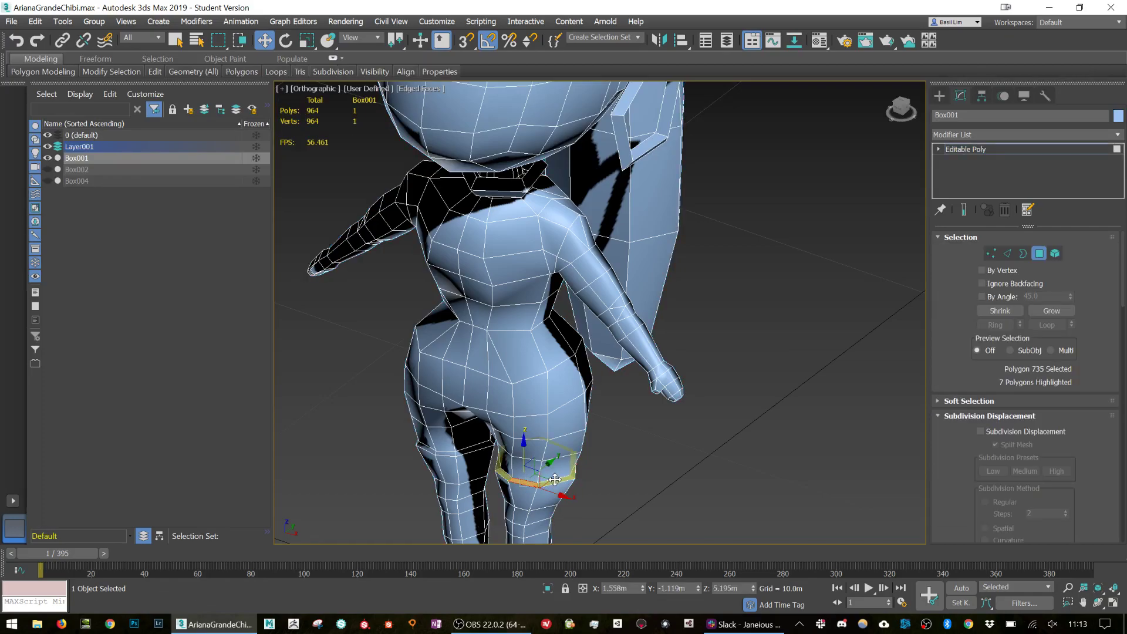
left_click(449, 453, "ctrl")
left_click(433, 450, "shift")
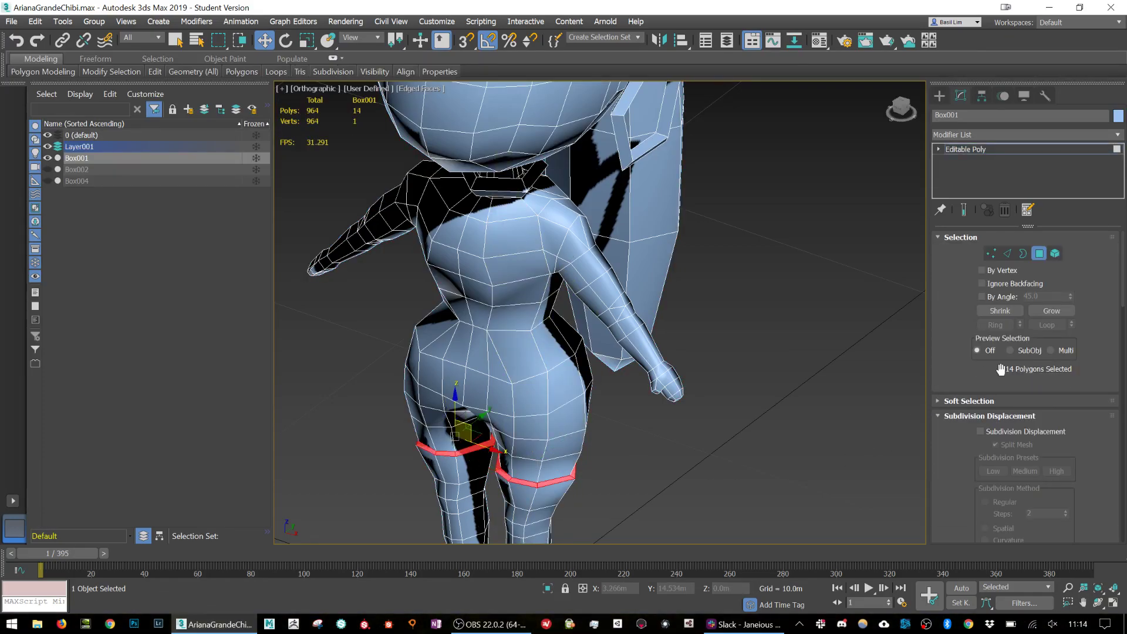
left_click_drag(1091, 490, 1091, 424)
scroll(1090, 425, "down", 5)
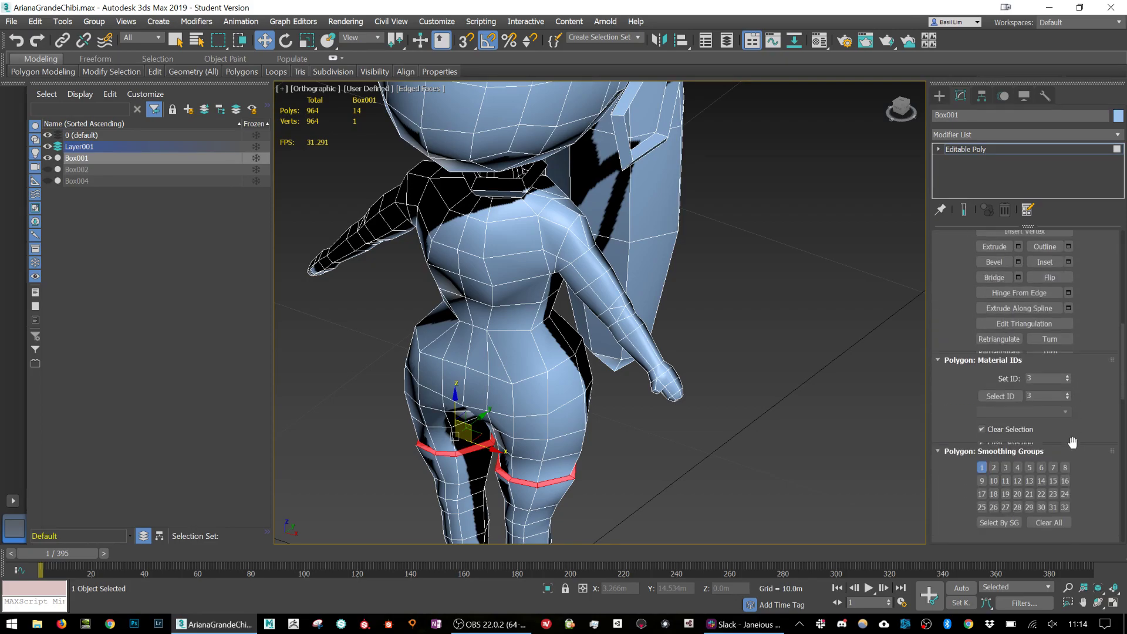
left_click(982, 428)
left_click(993, 427)
mouse_move(329, 529)
middle_mouse_down("alt")
mouse_move(283, 555)
mouse_move(470, 446)
mouse_move(594, 327)
middle_mouse_up("alt")
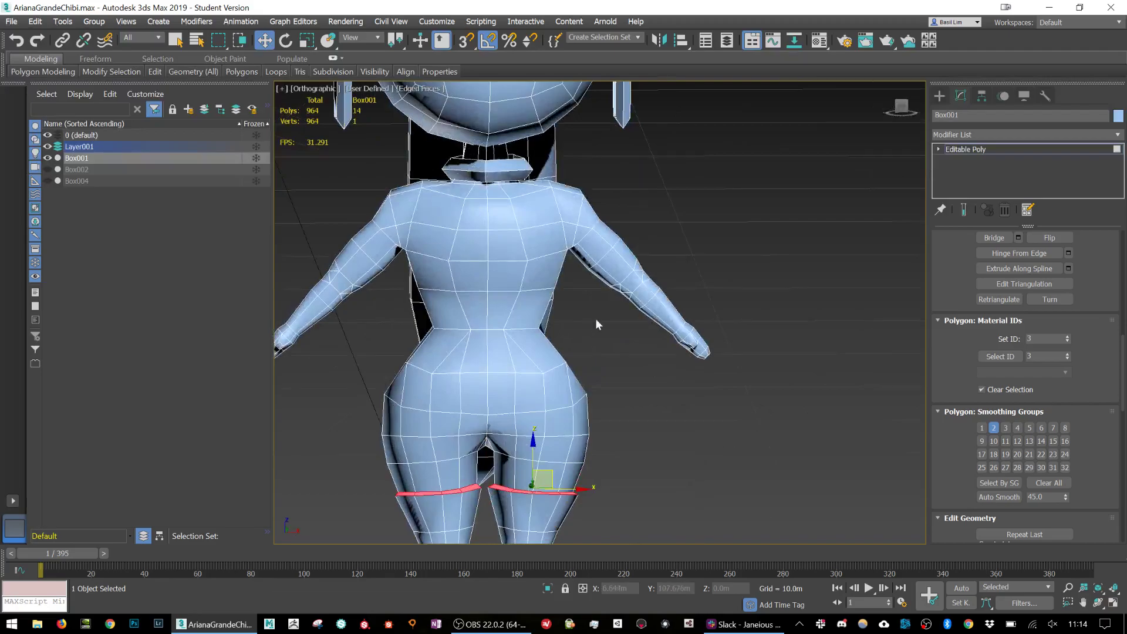
Examine the smoothing of the head, hoop earring and body from several angles, checking one earring polygon's smoothing group.
scroll(593, 326, "down", 6)
middle_click_drag(639, 270, 592, 271, "alt")
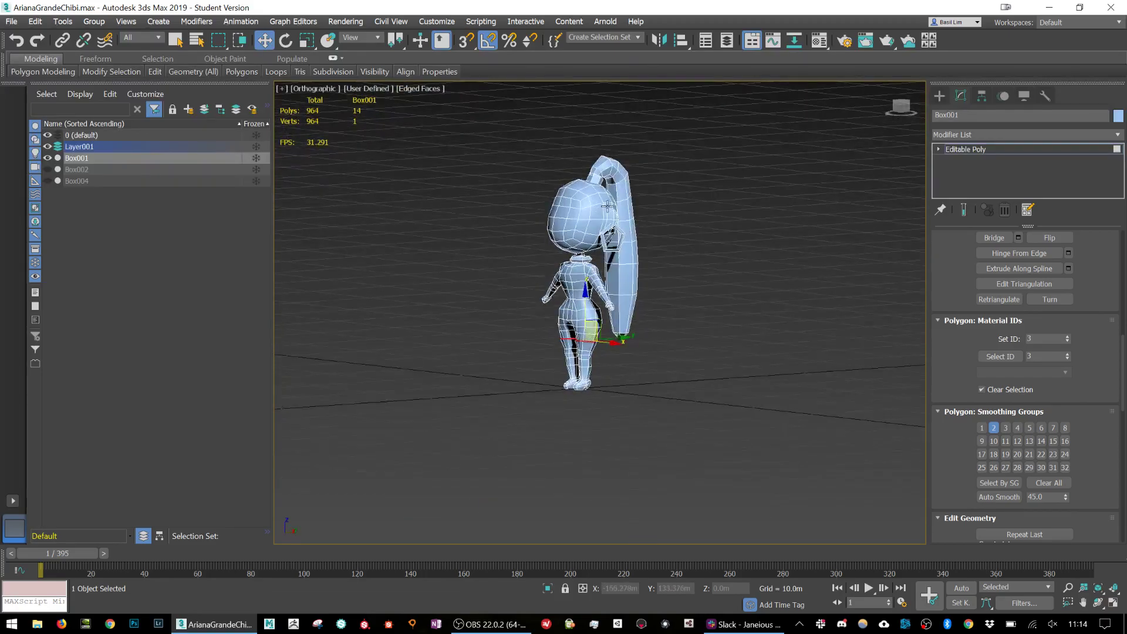
scroll(589, 281, "up", 8)
left_click(581, 411)
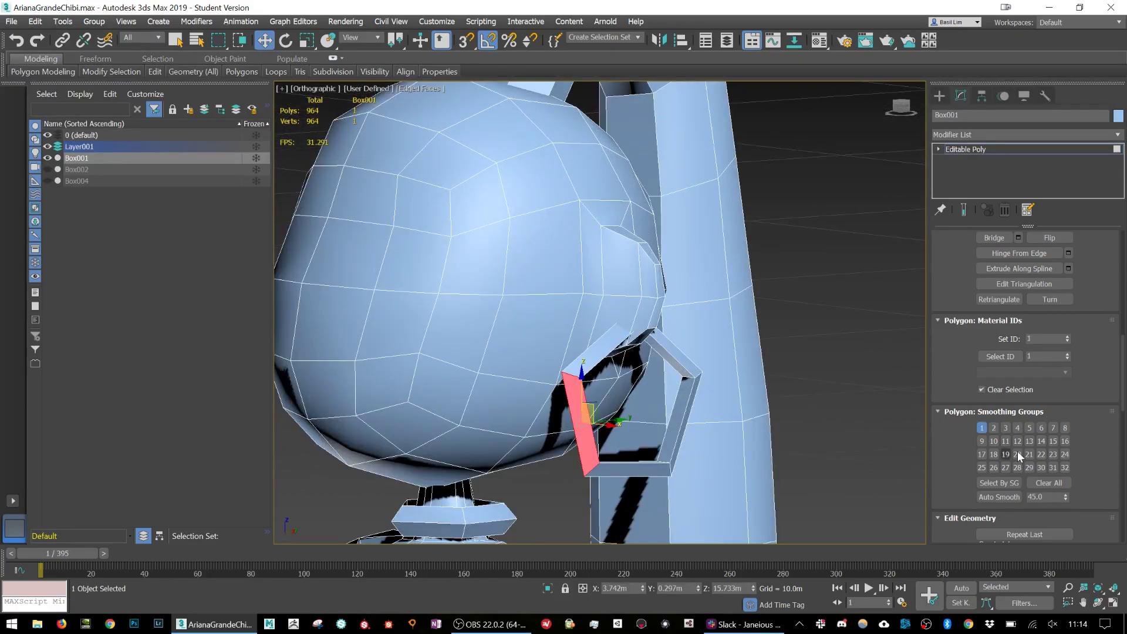
scroll(775, 420, "down", 8)
middle_click_drag(775, 421, 770, 379, "alt")
scroll(788, 421, "up", 5)
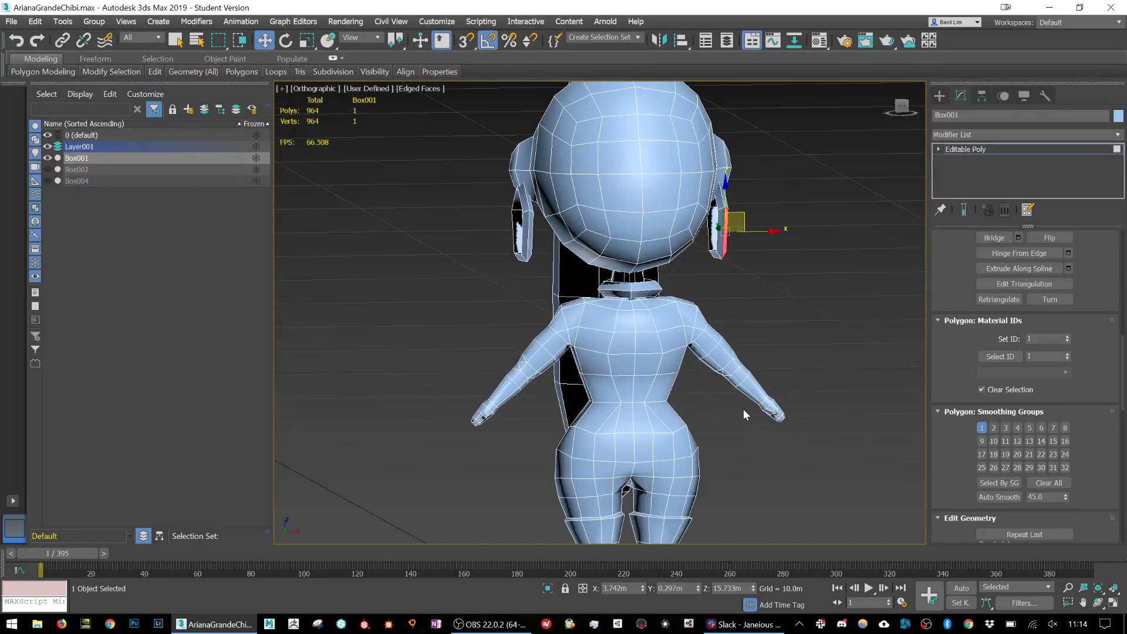
middle_click_drag(726, 442, 716, 439, "alt")
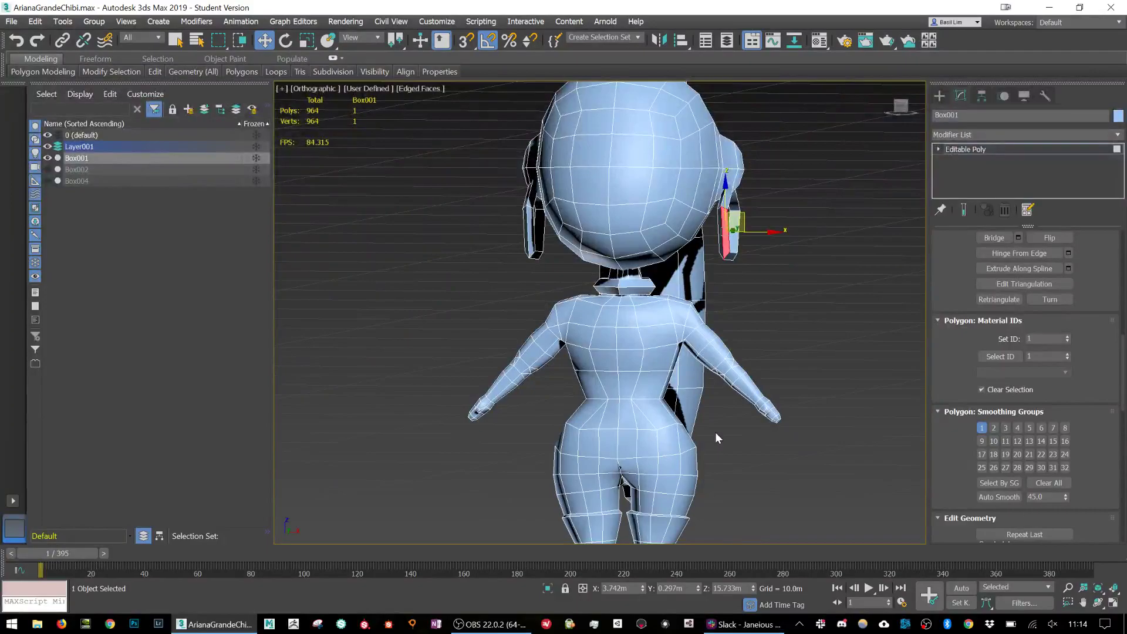
middle_click_drag(720, 443, 692, 391, "alt")
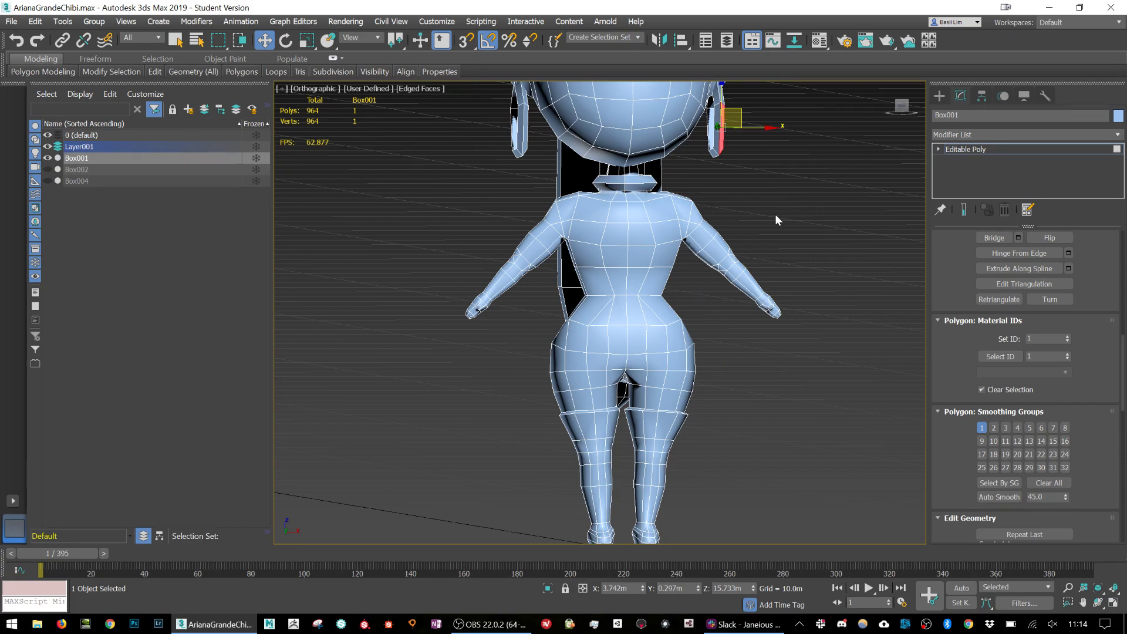
Leave polygon editing and rename the character object as Ari.
scroll(775, 214, "down", 3)
scroll(1094, 305, "up", 5)
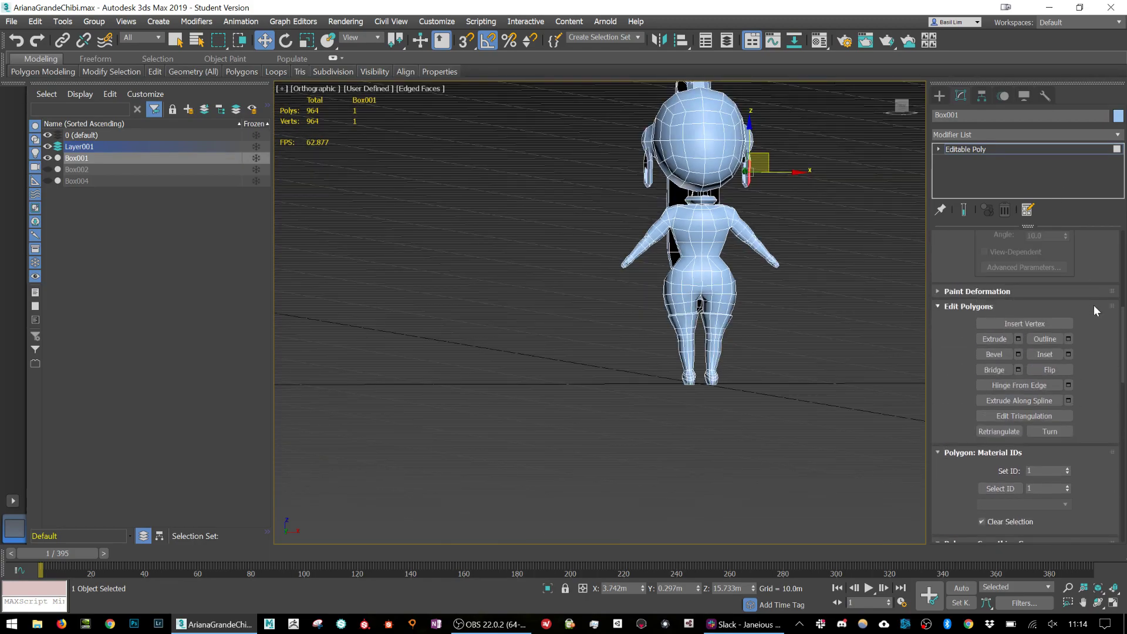
scroll(1075, 305, "up", 3)
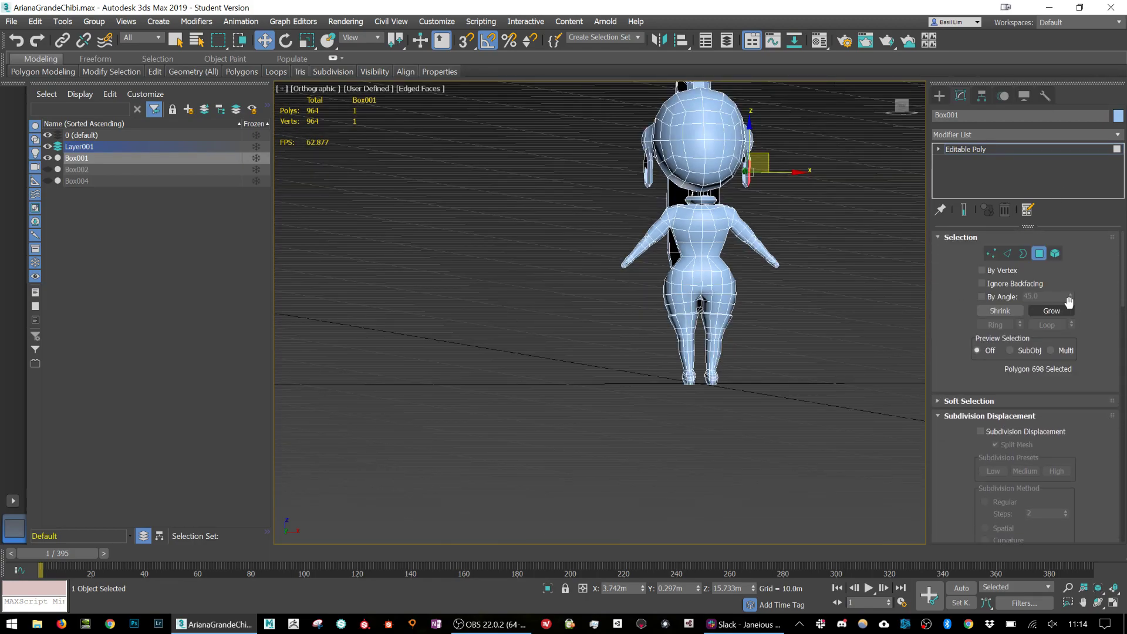
left_click(1041, 255)
scroll(734, 260, "up", 4)
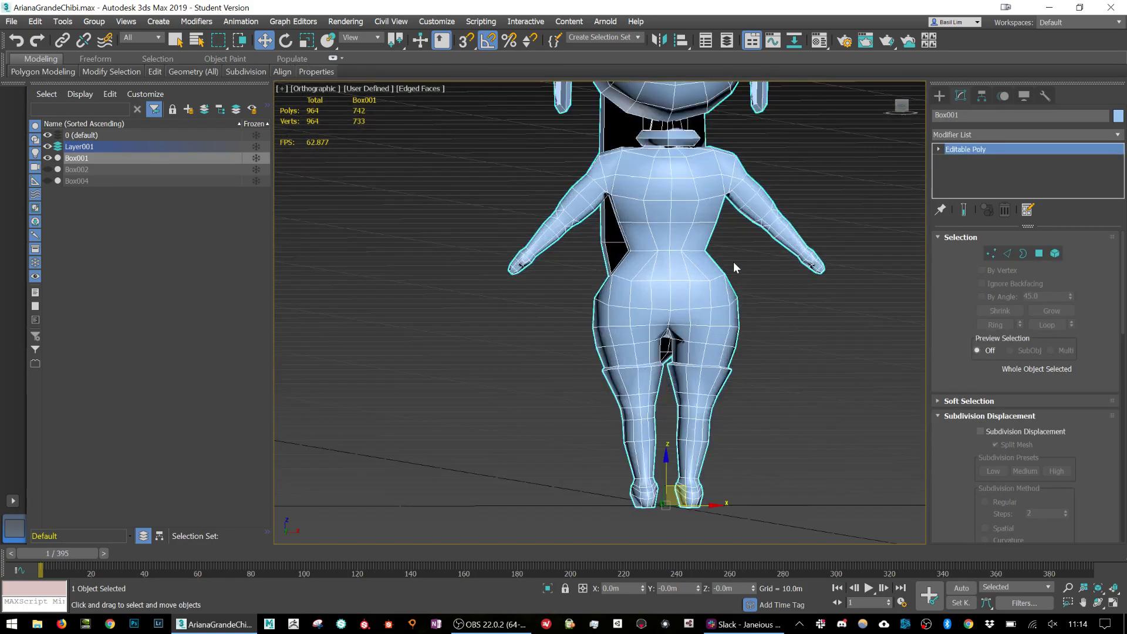
scroll(731, 266, "down", 2)
mouse_move(730, 266)
middle_mouse_down("alt")
mouse_move(811, 299)
mouse_move(795, 297)
mouse_move(755, 229)
mouse_move(719, 279)
middle_mouse_up("alt")
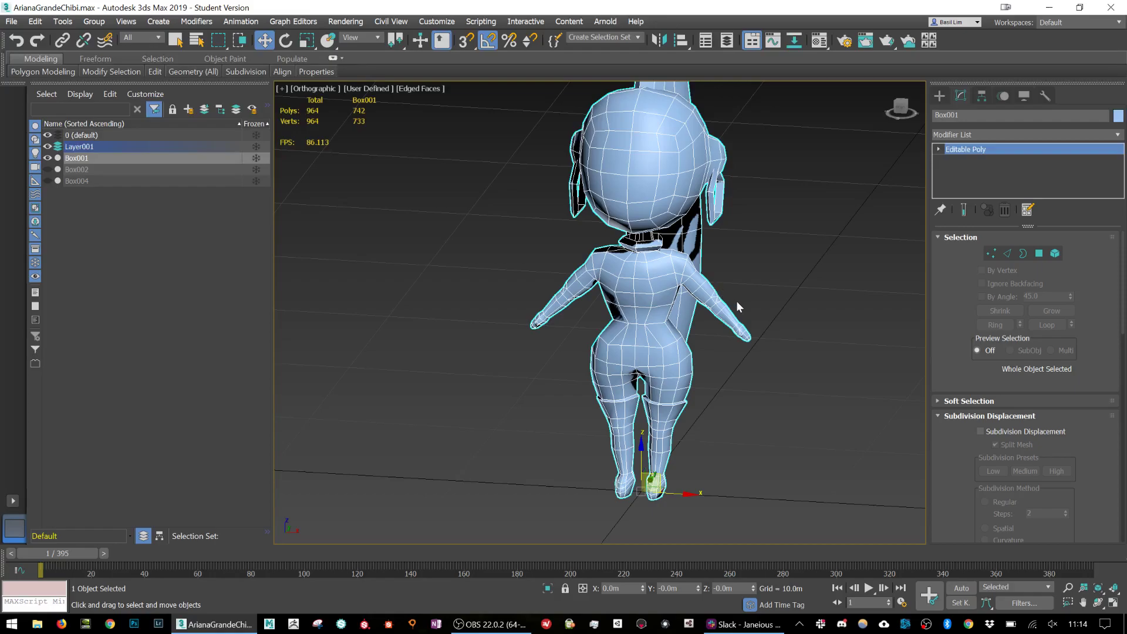
middle_click_drag(710, 239, 721, 289, "alt")
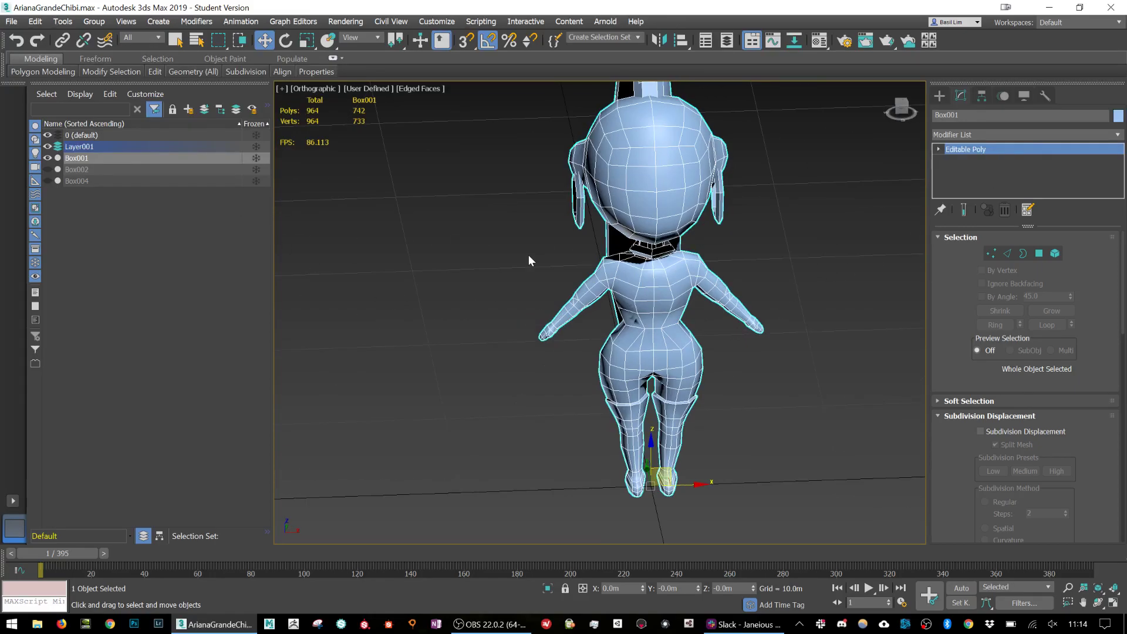
type("Ari")
key("Return")
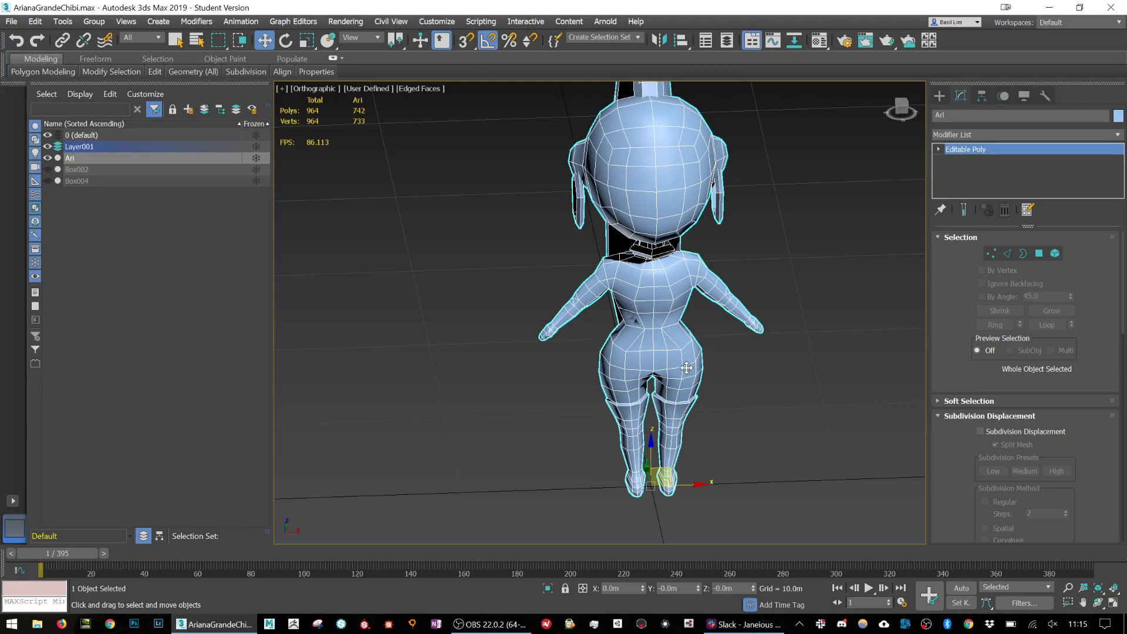
Turn on see-through display for the character mesh and check it from the side and front.
key("alt+x")
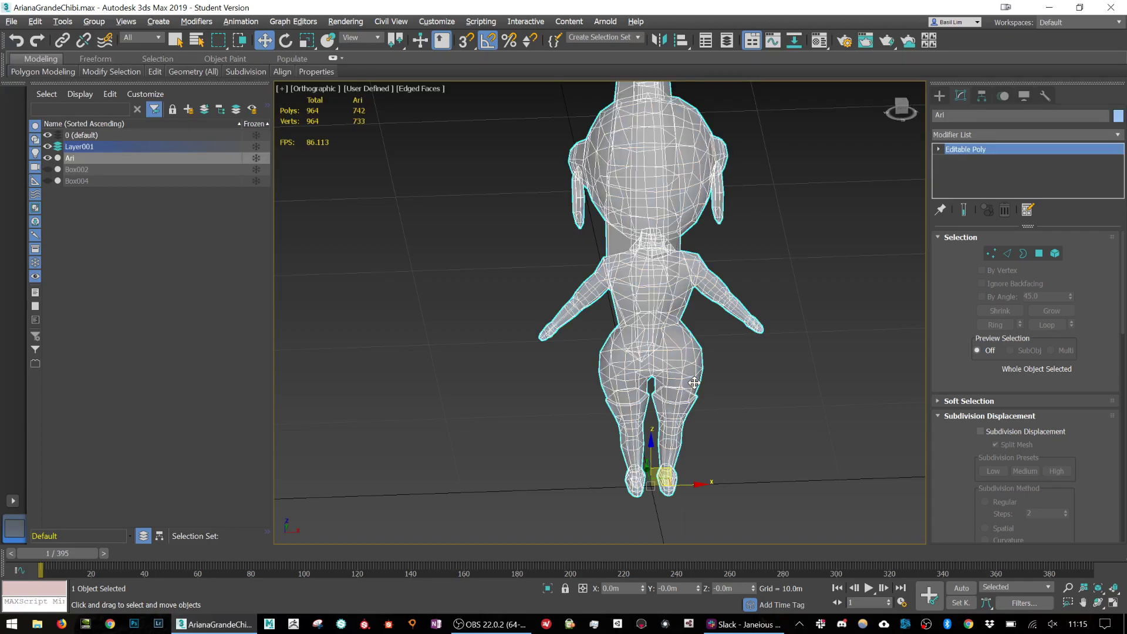
middle_click_drag(699, 379, 661, 318, "alt")
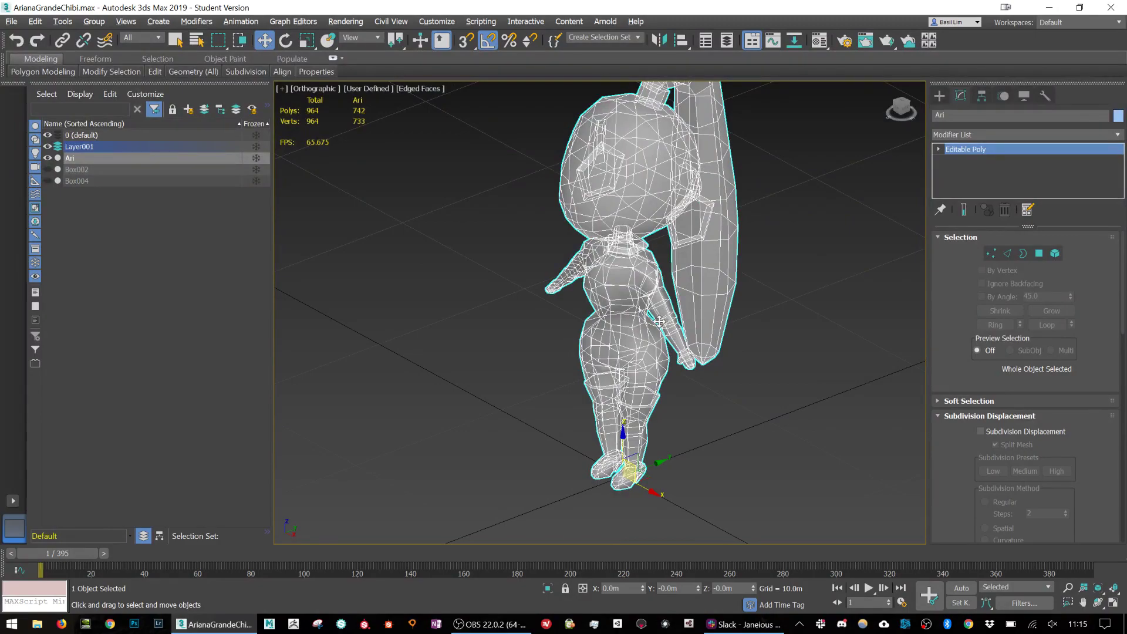
middle_click_drag(658, 320, 763, 343, "alt")
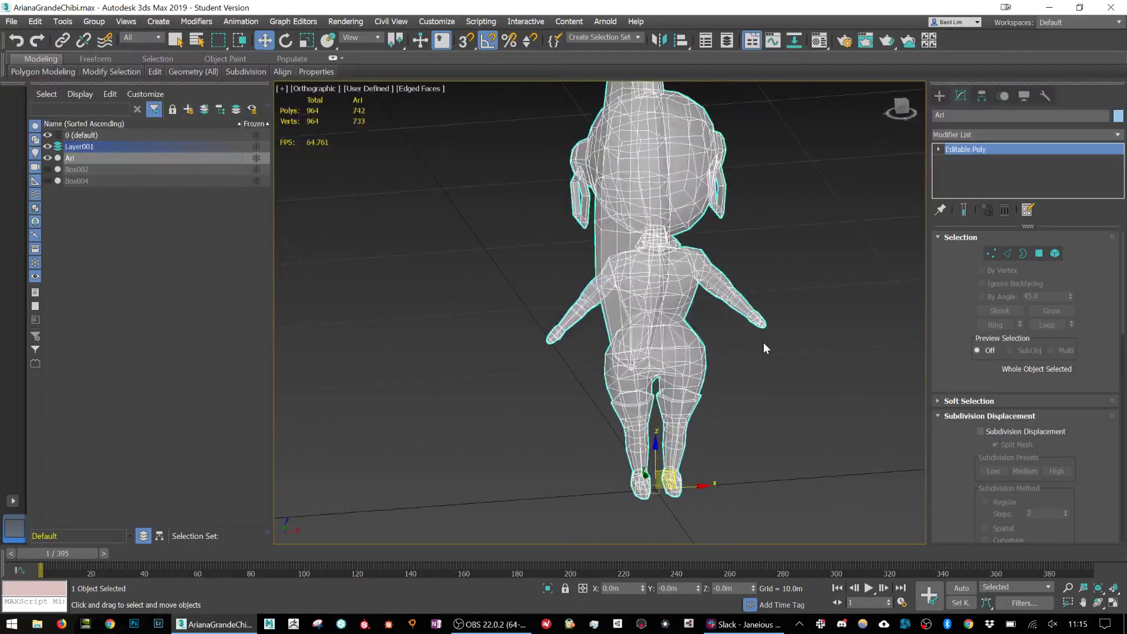
Deselect the character and inspect its see-through surface with edged faces temporarily hidden.
left_click(764, 347)
key("F4")
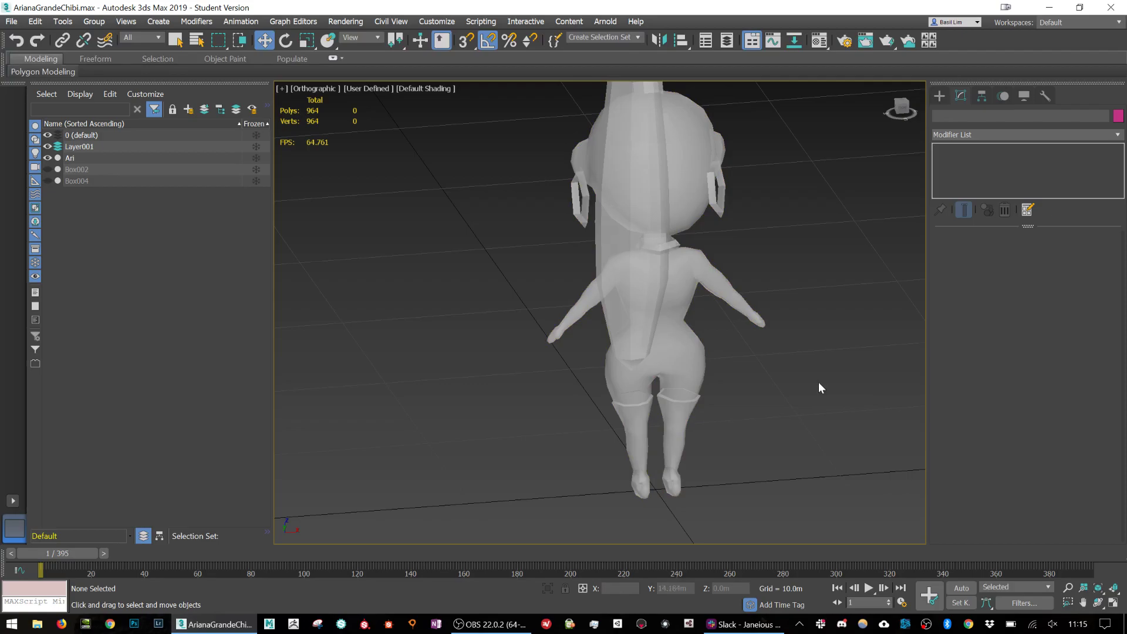
middle_click_drag(641, 329, 692, 352, "alt")
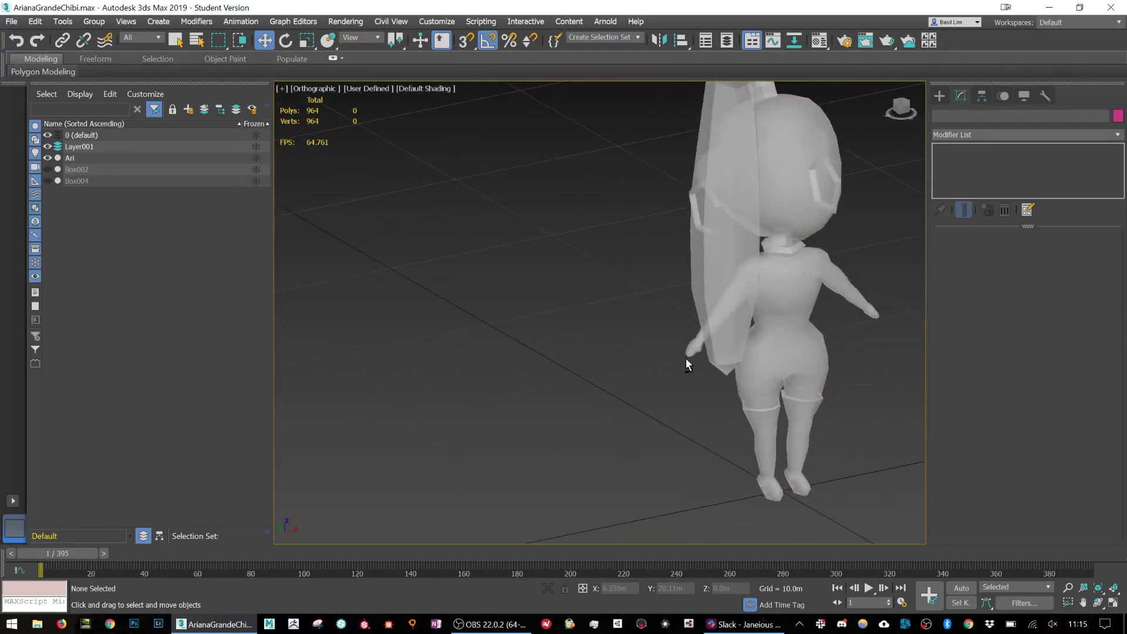
key("F4")
Freeze the Ari object in the scene.
middle_click_drag(794, 347, 742, 351, "alt")
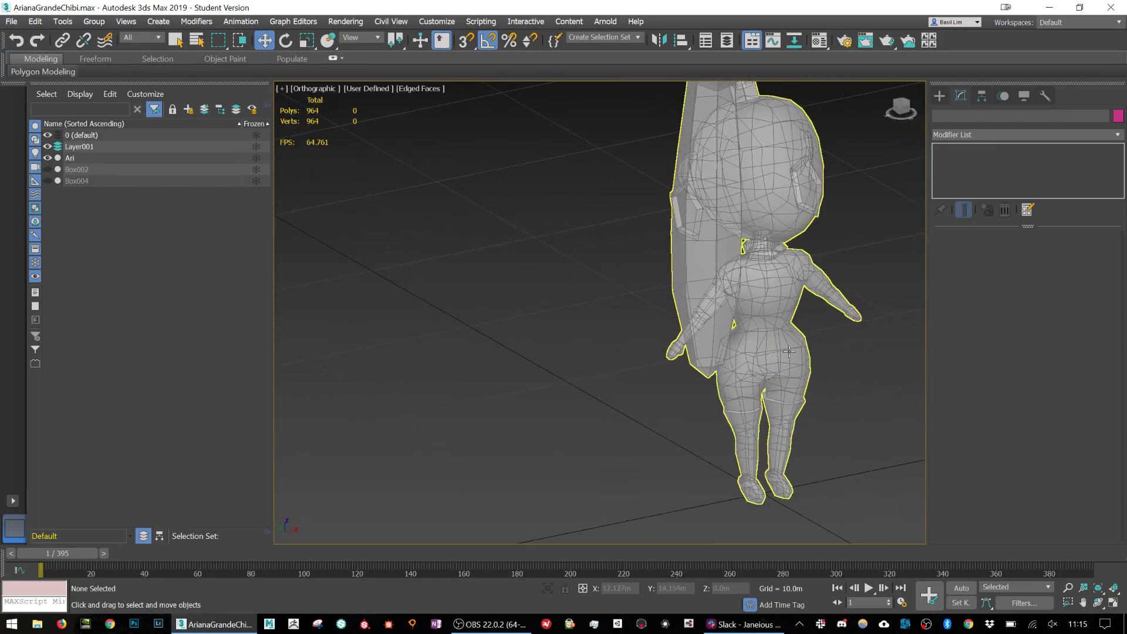
middle_click_drag(815, 351, 681, 374, "alt")
scroll(602, 414, "down", 4)
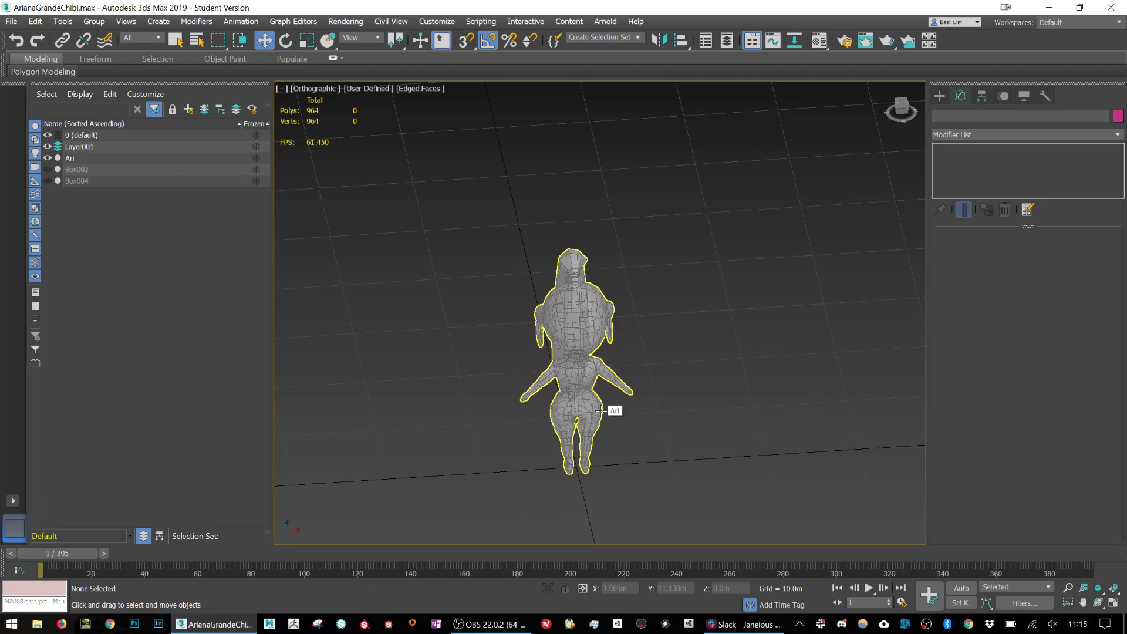
left_click(257, 159)
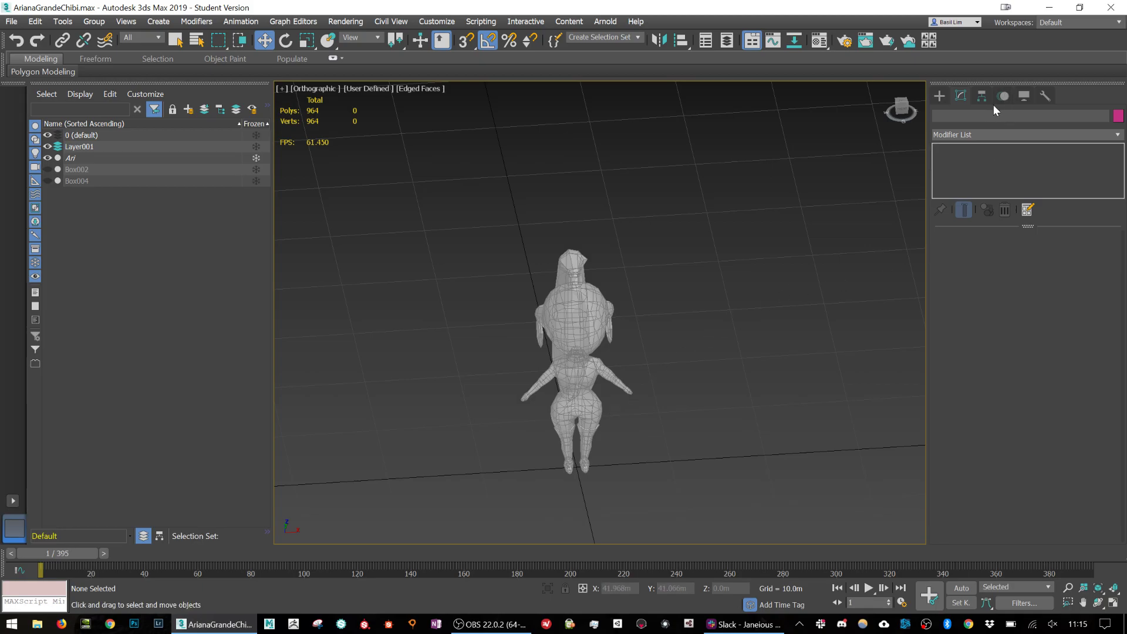
Start creating a CATParent from the CAT Objects category of the helpers.
left_click(939, 98)
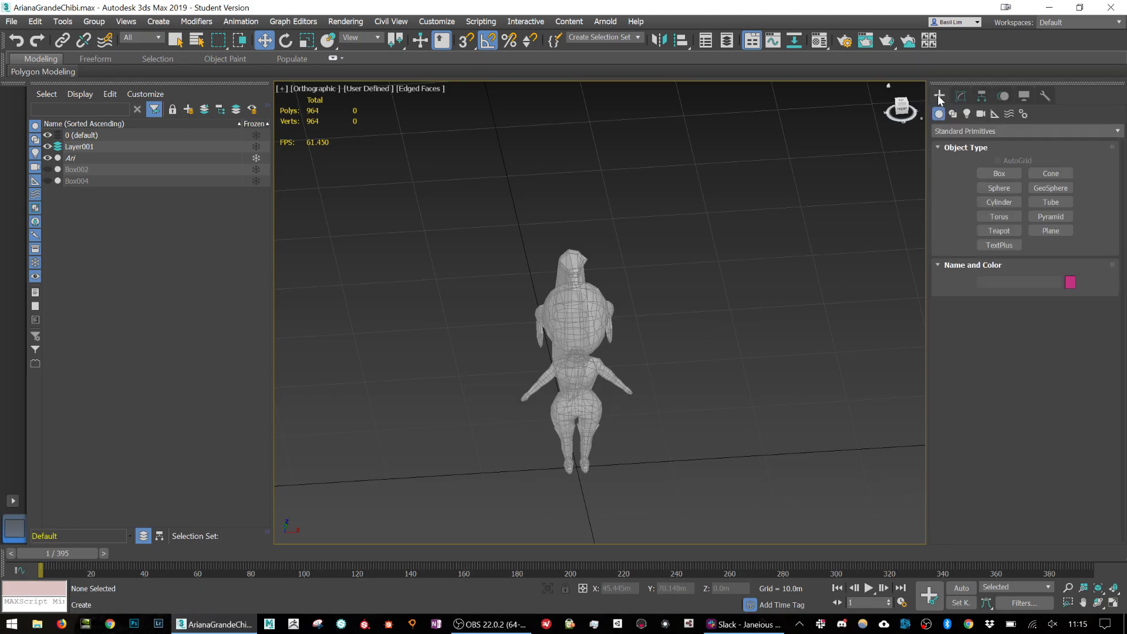
left_click(965, 131)
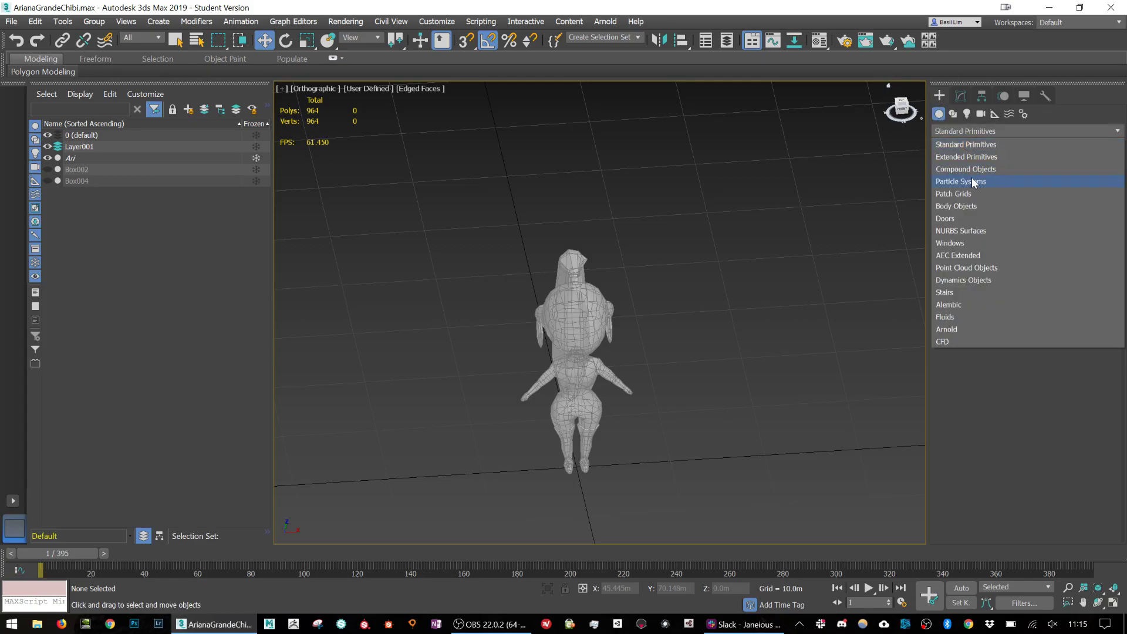
left_click(938, 117)
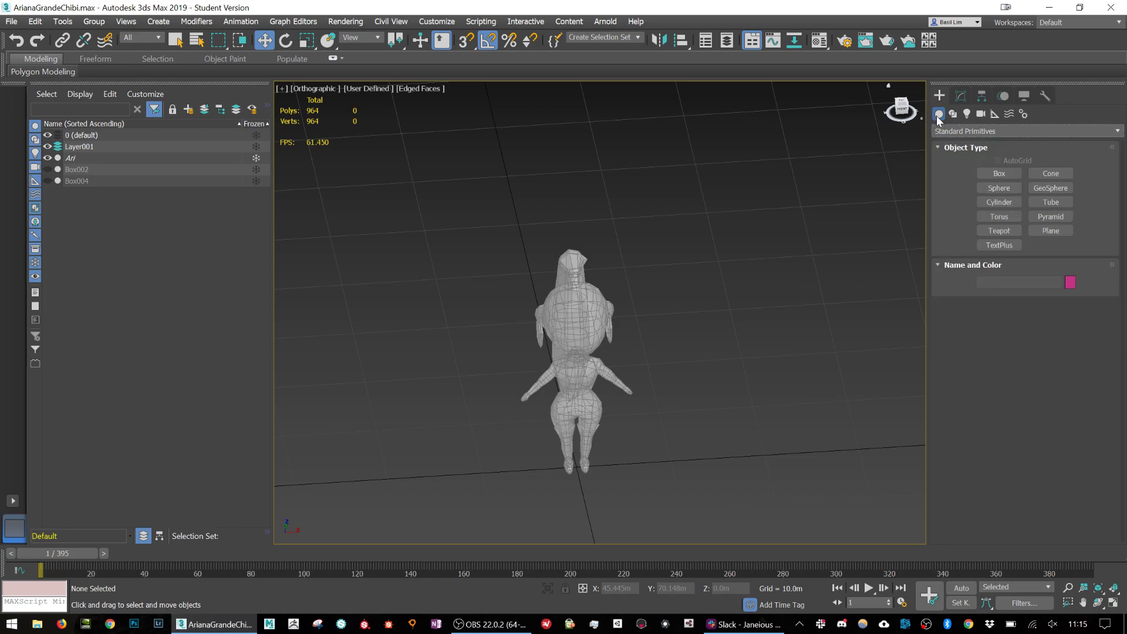
left_click(995, 114)
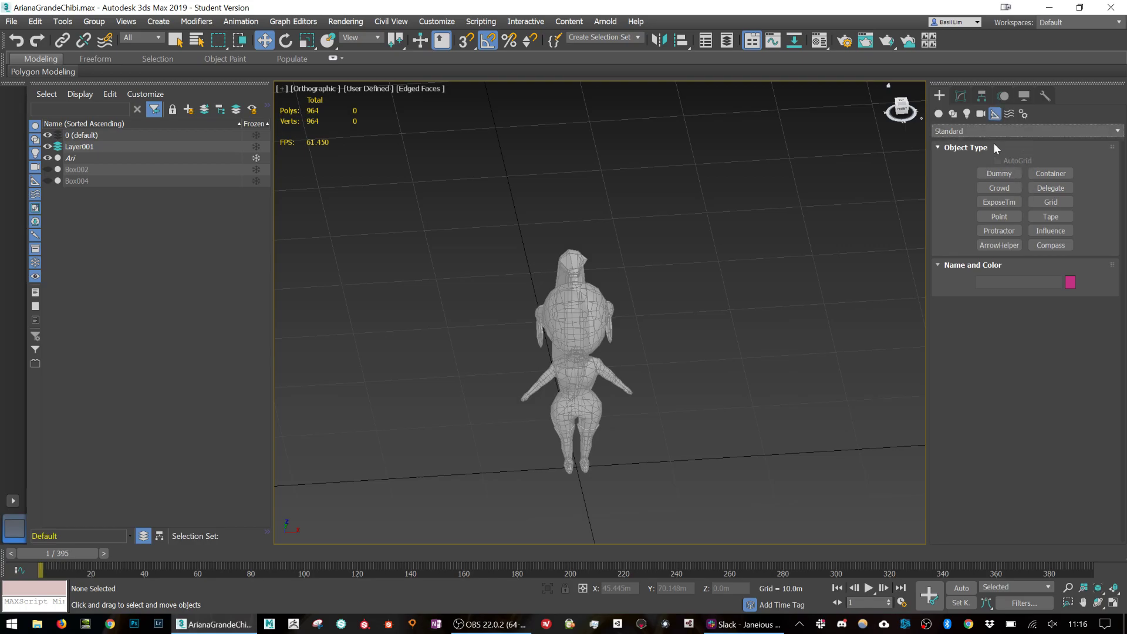
left_click(976, 128)
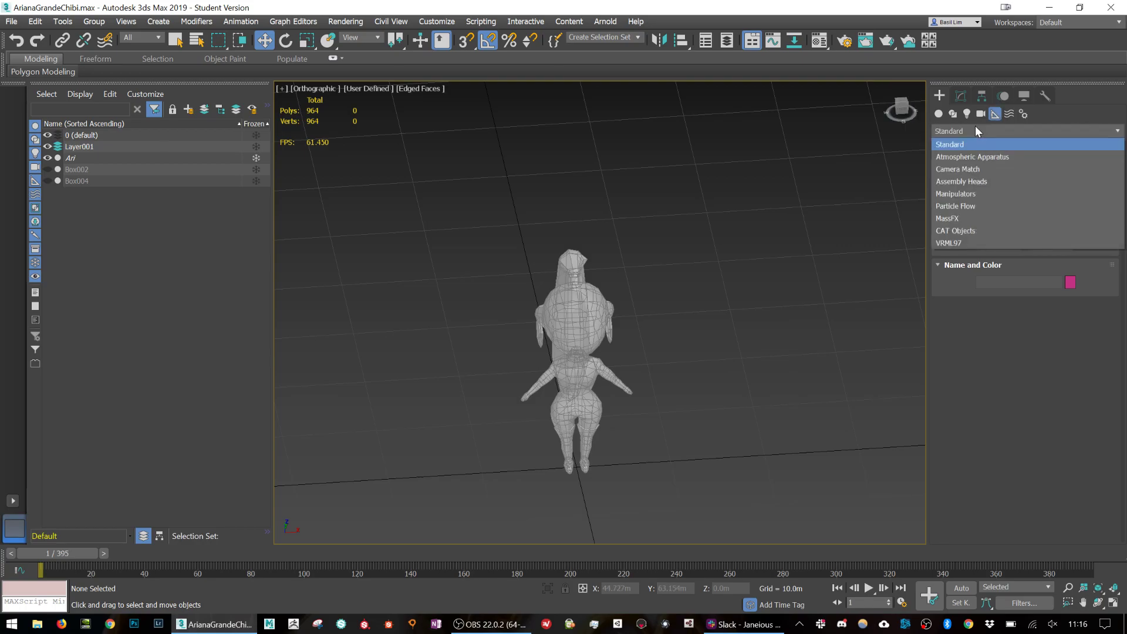
left_click(969, 235)
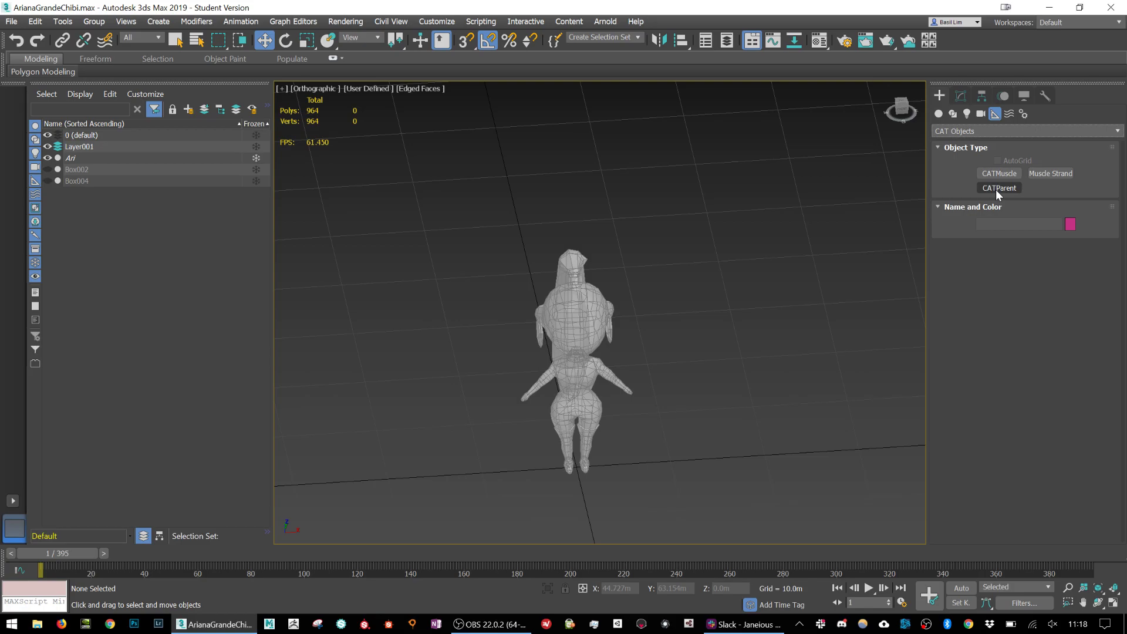
left_click(1011, 188)
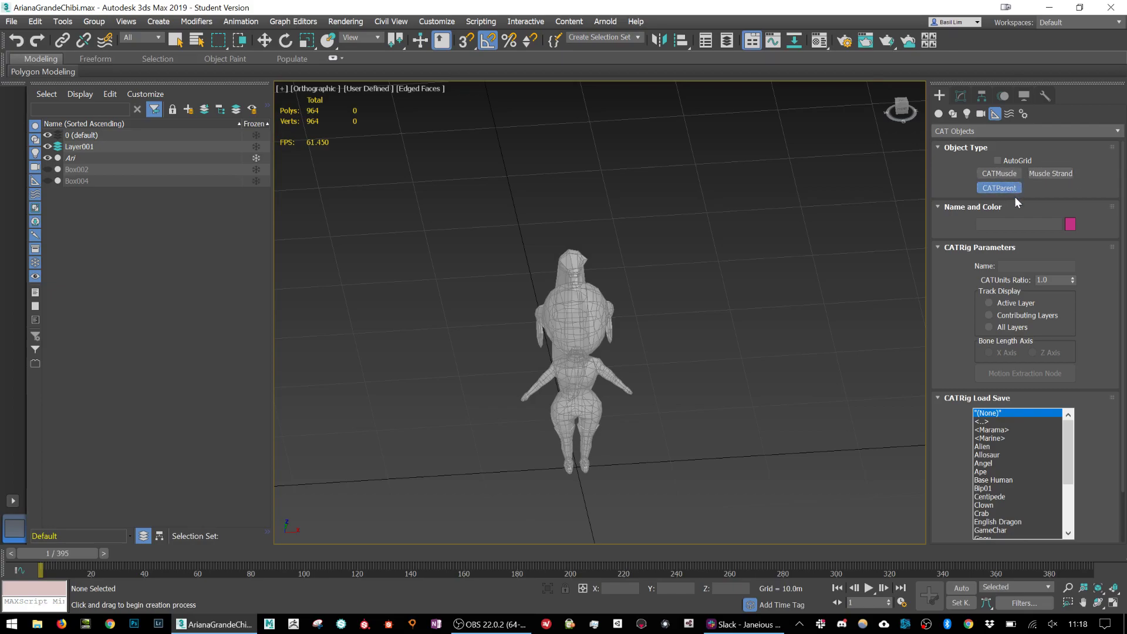
Try out the Centipede preset rig beside the character, look at it from an angle and delete it.
scroll(1101, 300, "down", 2)
scroll(1098, 295, "down", 2)
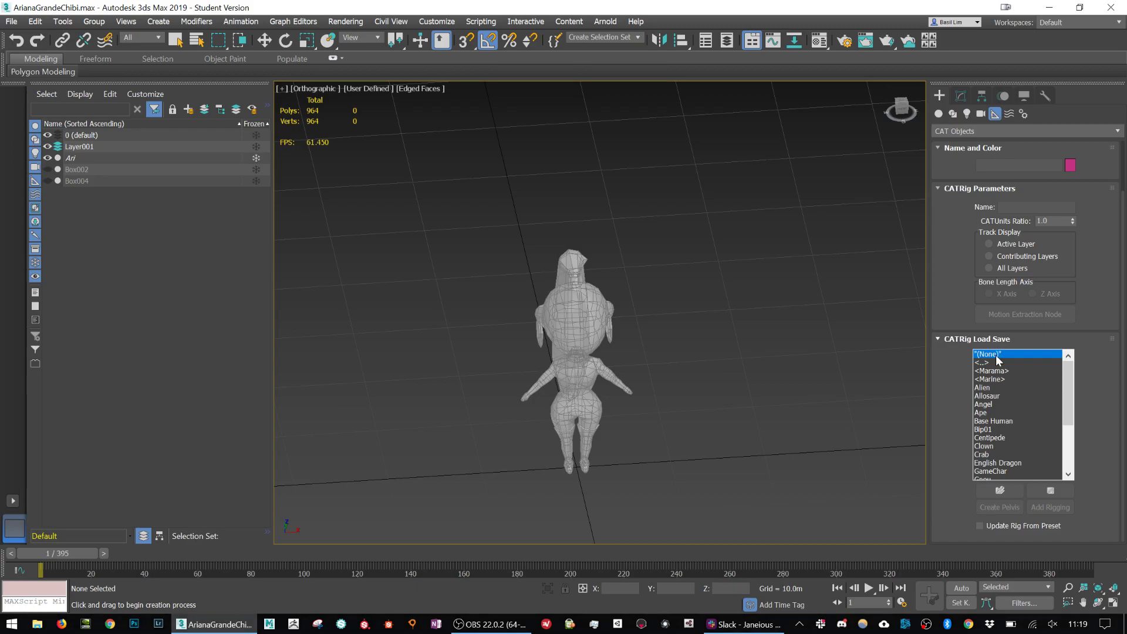
scroll(1005, 432, "down", 4)
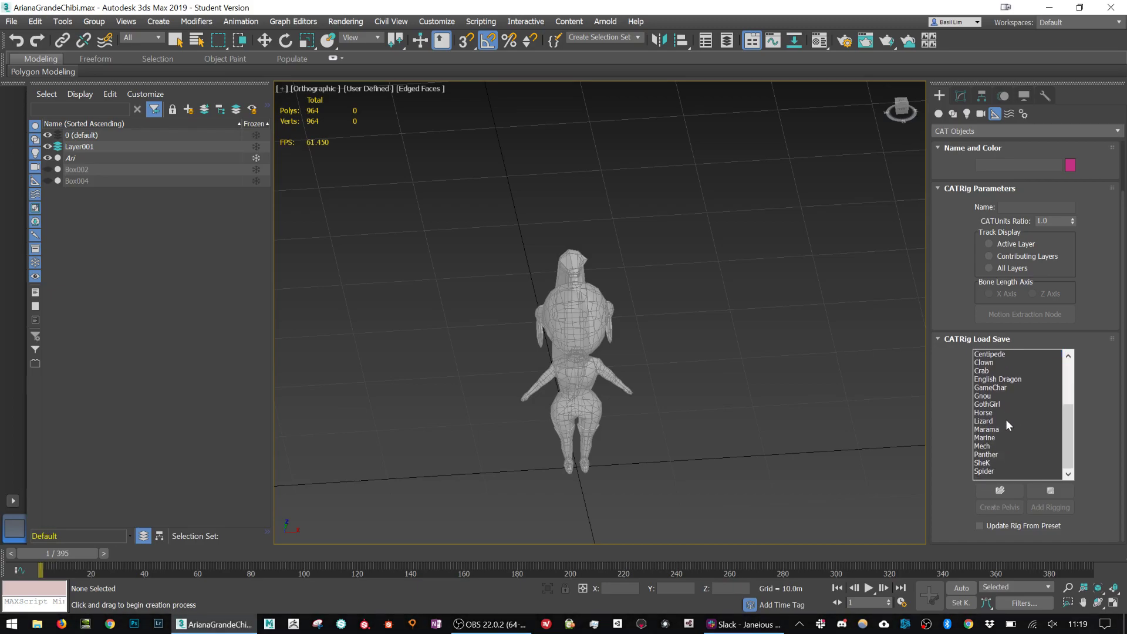
scroll(1005, 420, "up", 3)
left_click(990, 428)
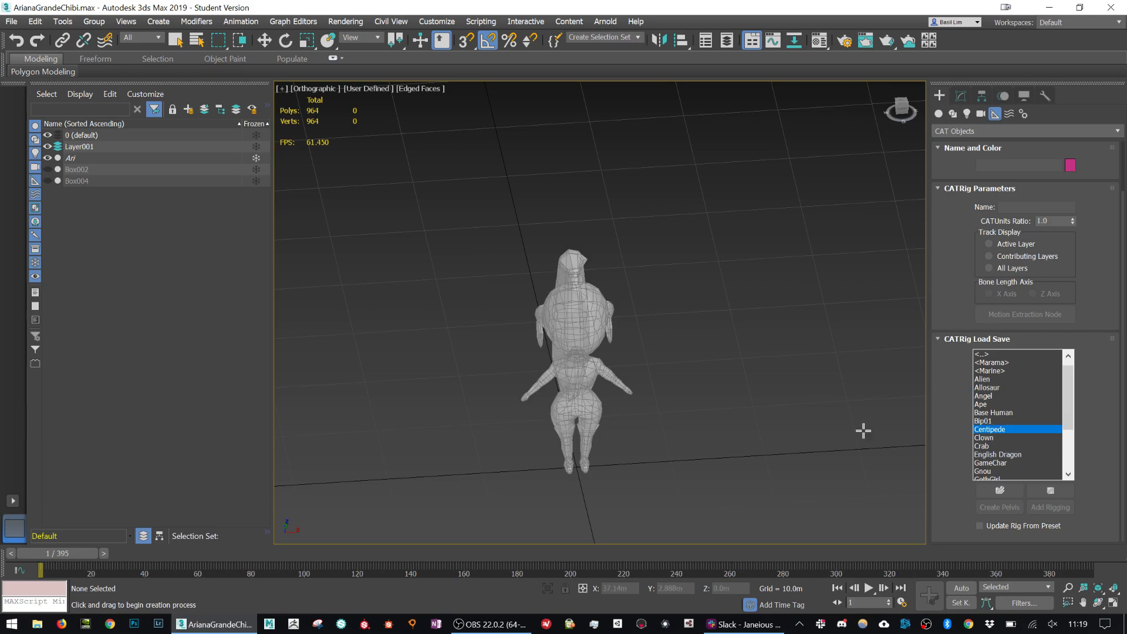
left_click(690, 367)
left_click_drag(690, 367, 752, 222)
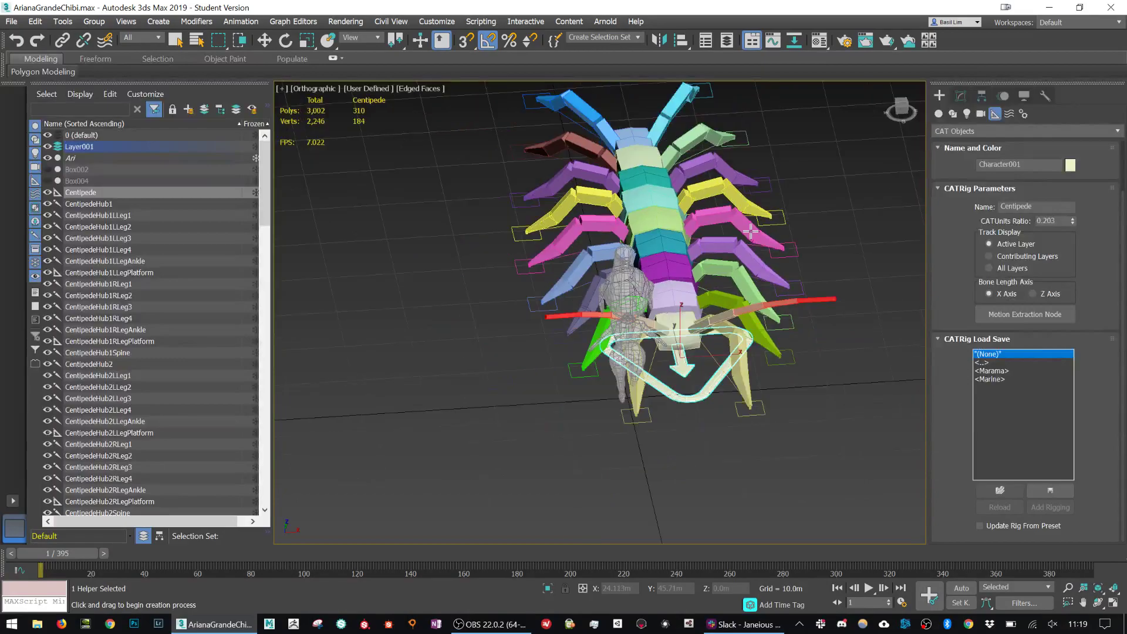
middle_click_drag(745, 261, 661, 267, "alt")
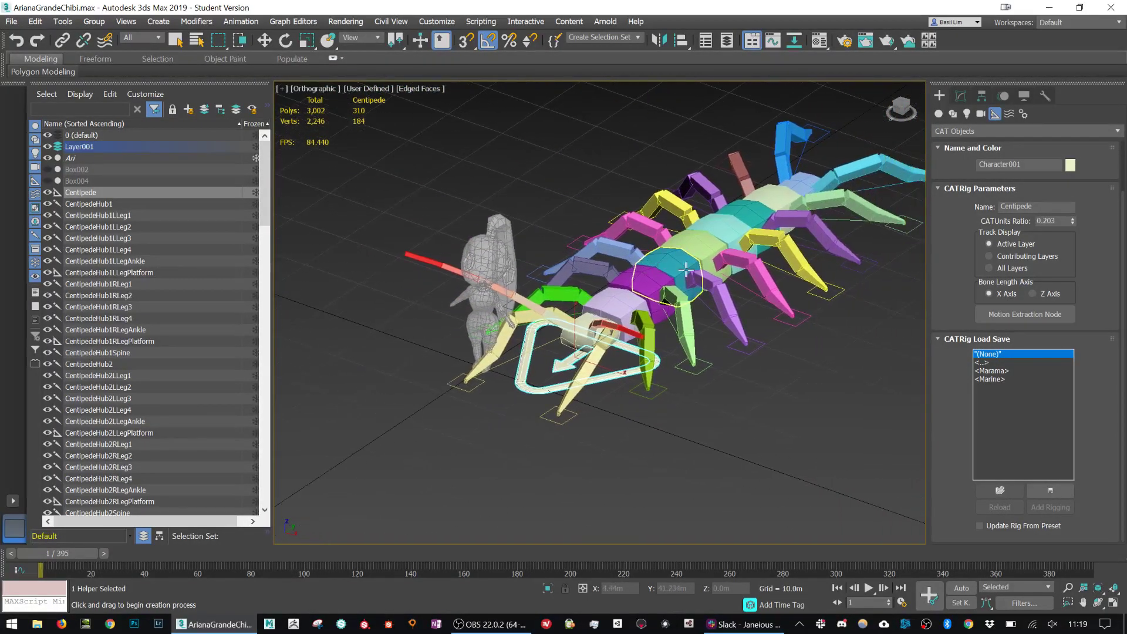
key("Delete")
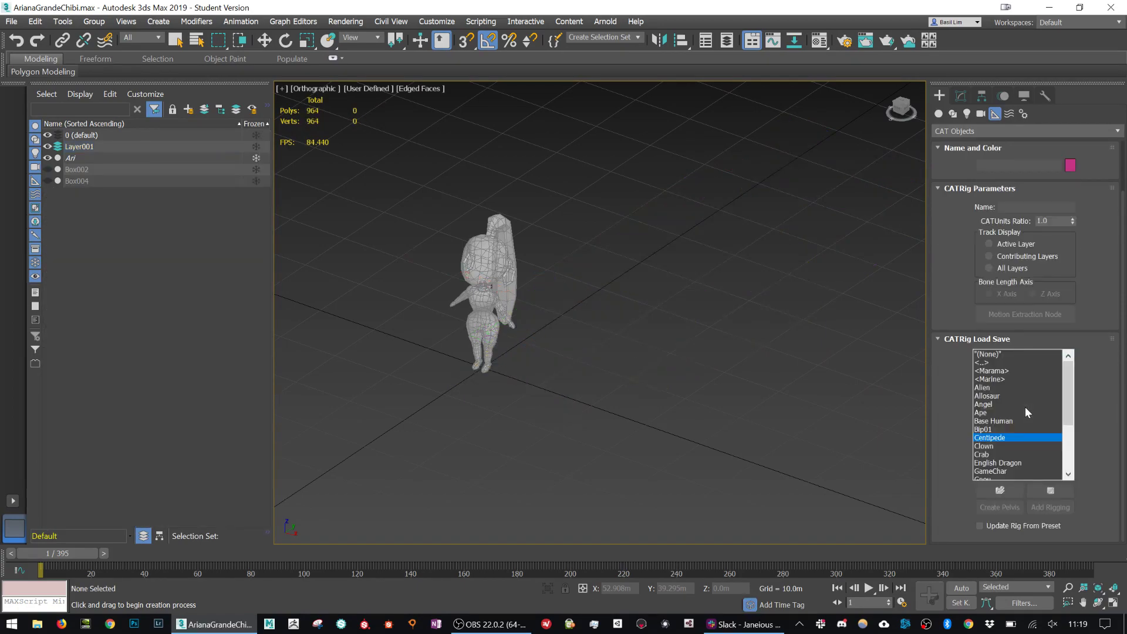
Try out the SheK preset rig next to the character and undo its creation.
scroll(1010, 443, "down", 2)
scroll(999, 448, "down", 2)
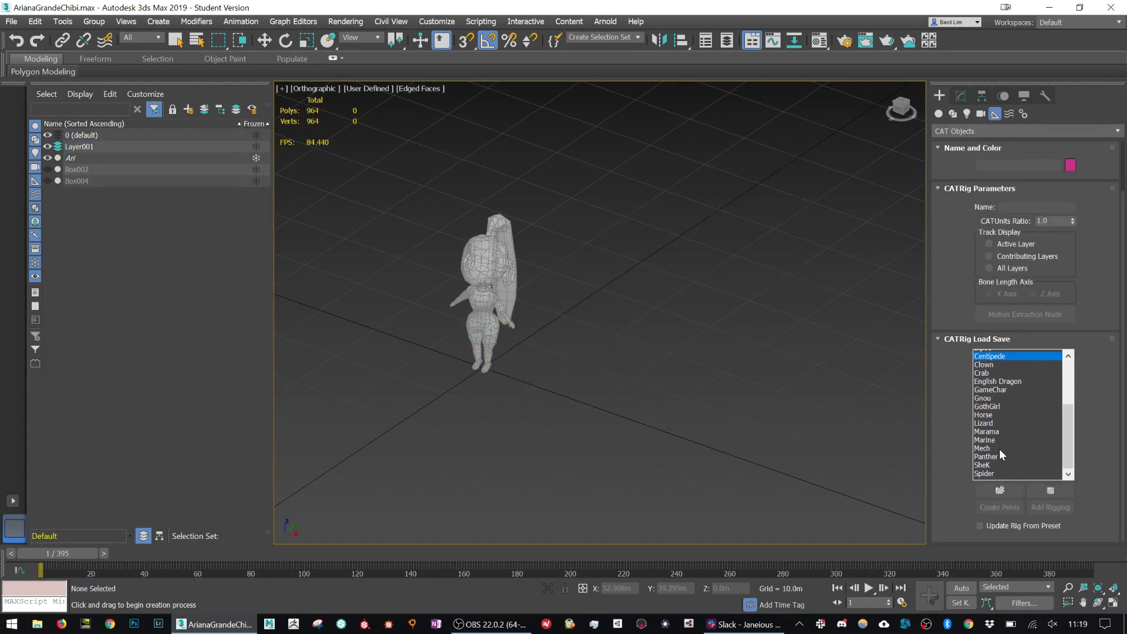
left_click(995, 462)
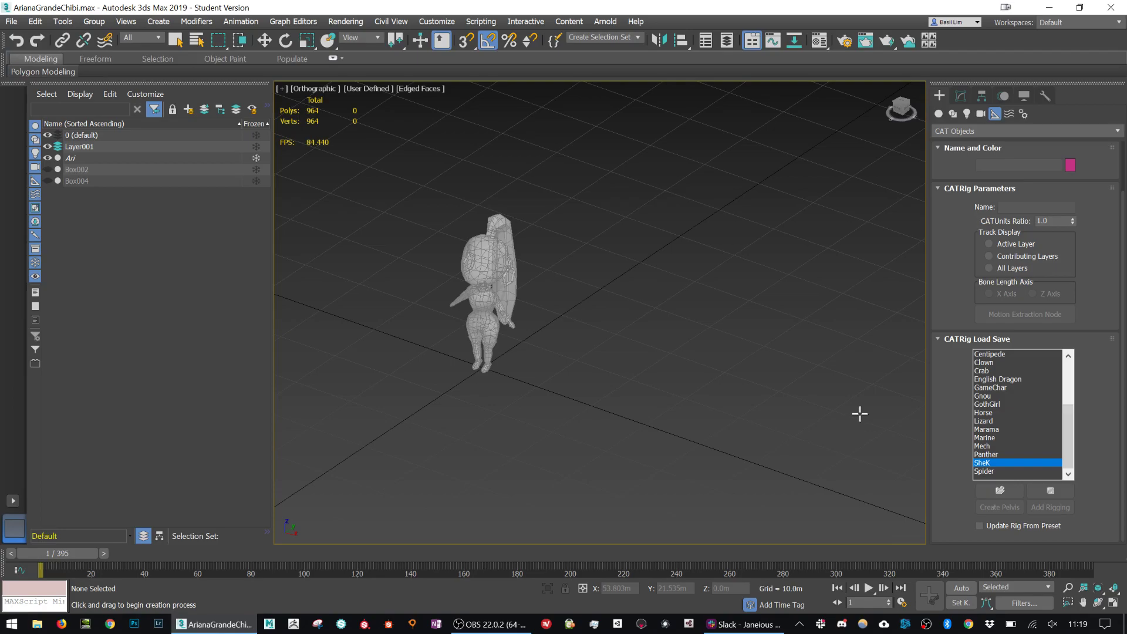
left_click_drag(615, 343, 705, 242)
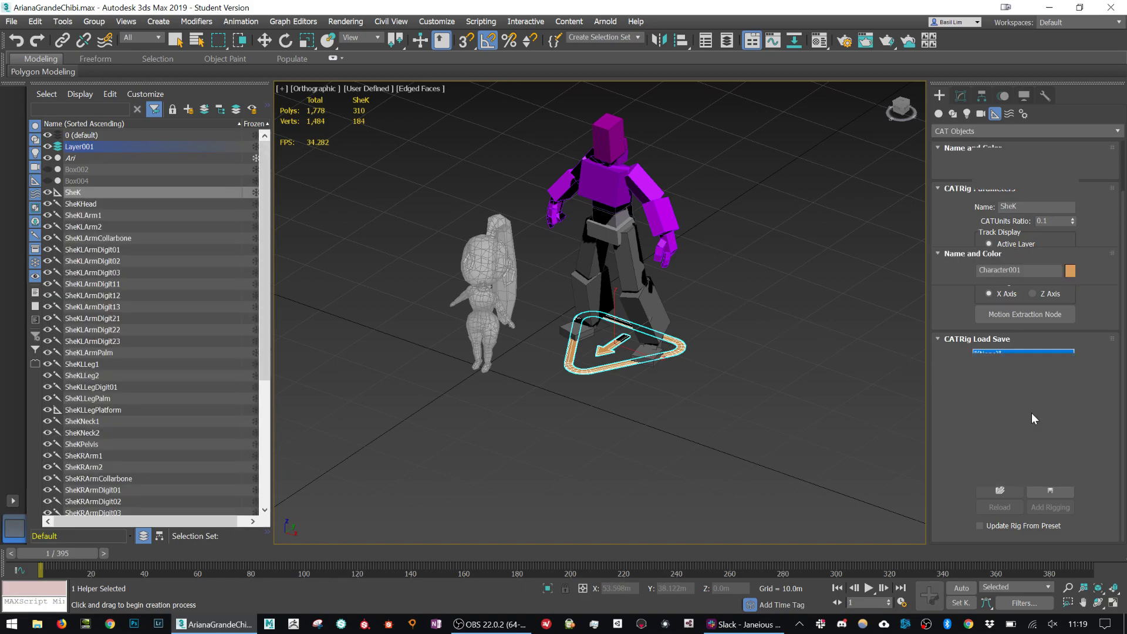
key("ctrl+z")
Try out the Mech preset rig next to the character and undo its creation.
left_click(992, 454)
left_click_drag(753, 383, 877, 246)
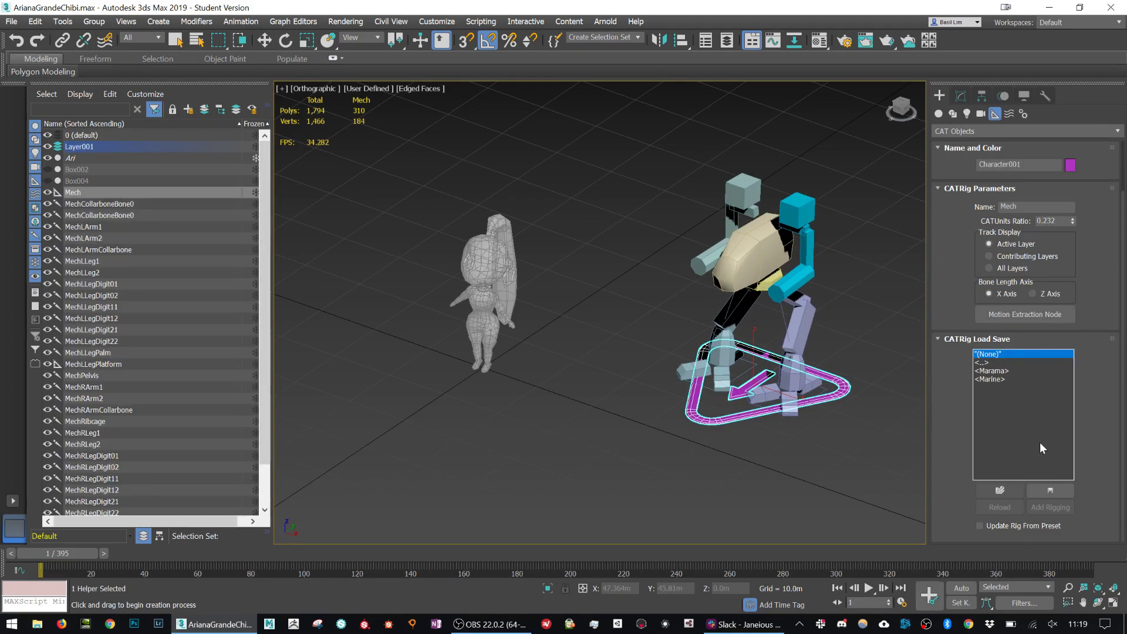
key("ctrl+z")
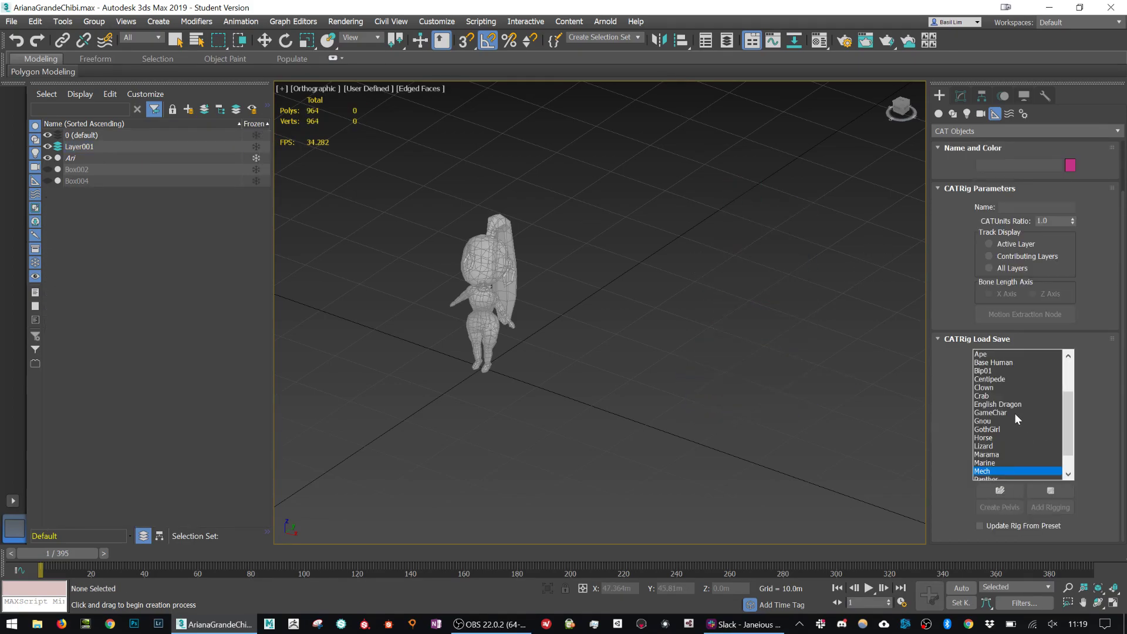
Try out the GameChar preset rig next to the character and undo its creation.
left_click(1014, 413)
left_click_drag(708, 382, 787, 279)
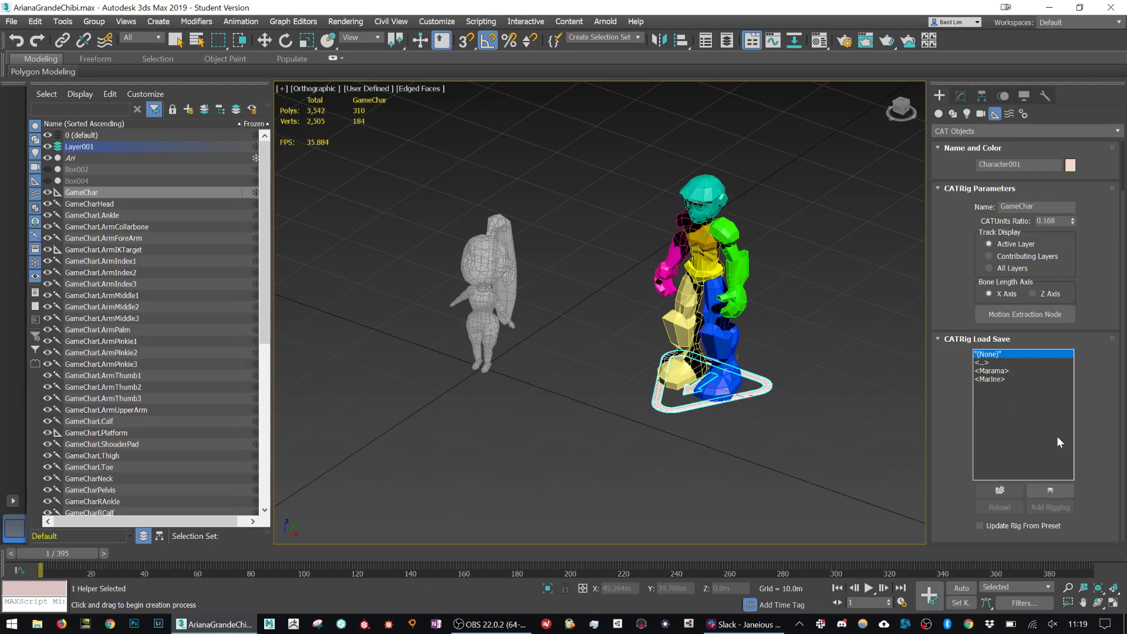
key("ctrl+z")
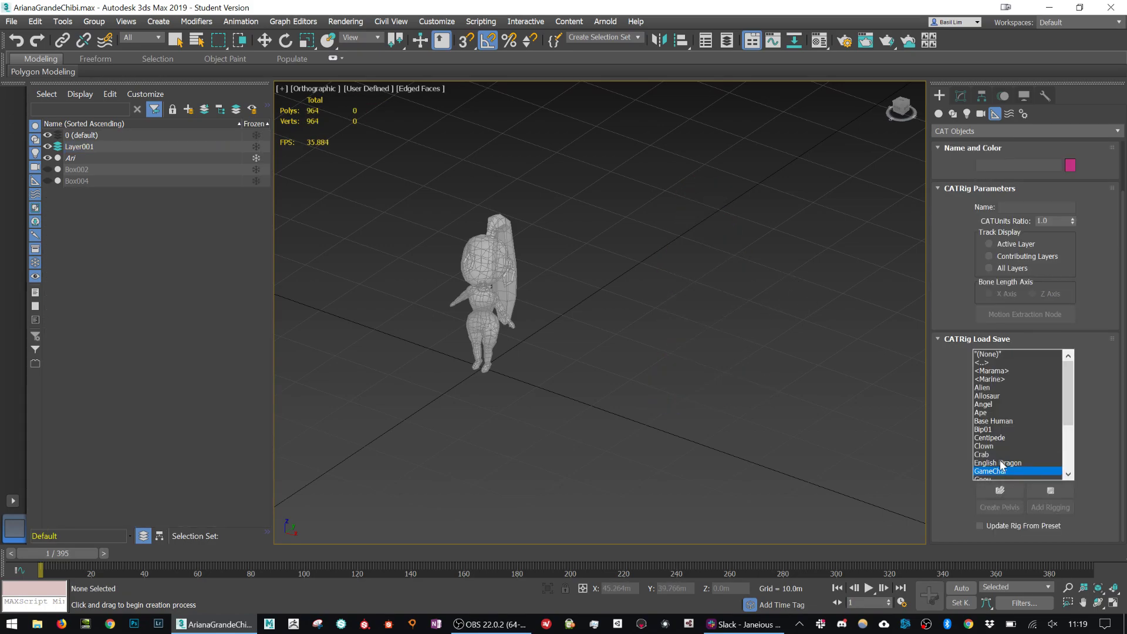
Try out the GothGirl preset rig next to the character, view it from the front and delete it.
scroll(1001, 466, "down", 2)
left_click(1002, 438)
left_click_drag(688, 444, 751, 307)
middle_click_drag(846, 415, 759, 344, "alt")
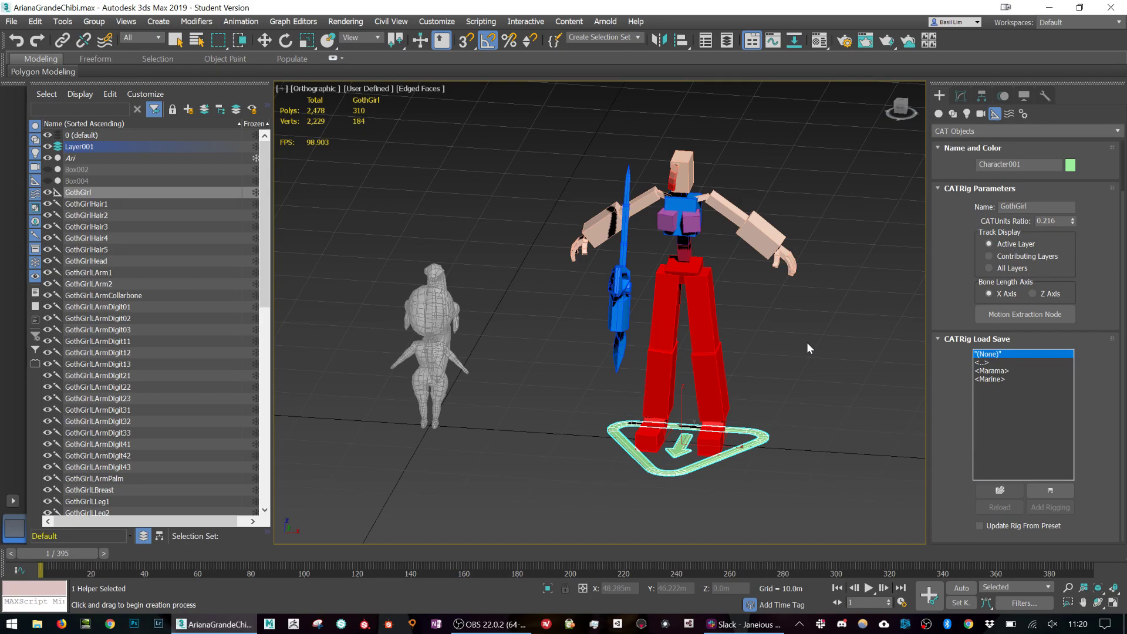
key("Delete")
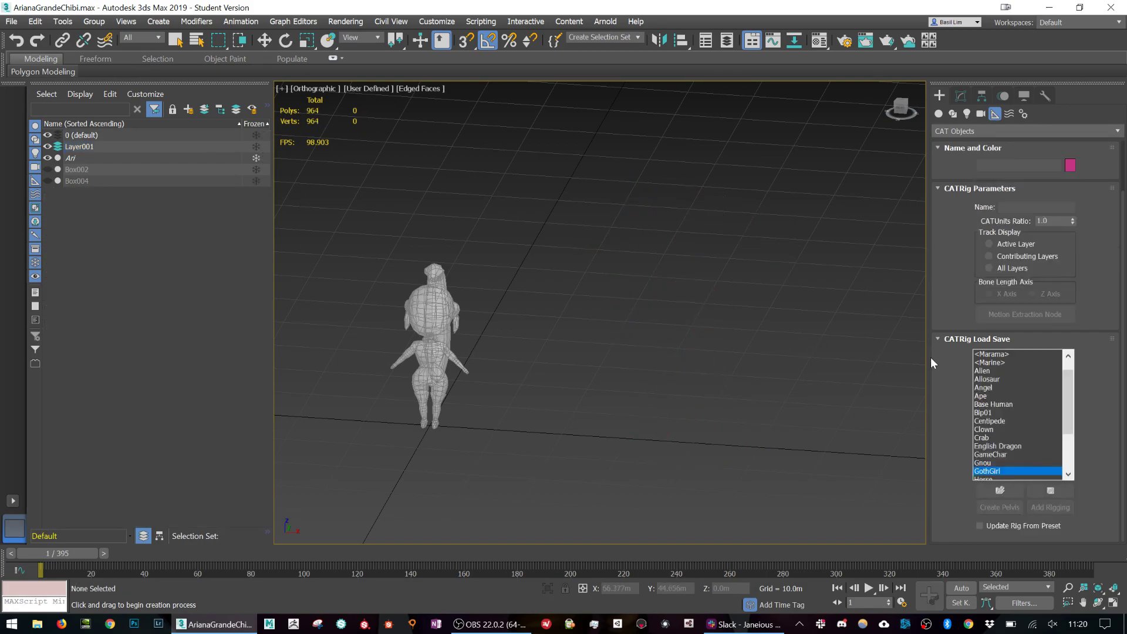
Try out the English Dragon preset rig near the character, look around it and delete it.
left_click(1005, 447)
left_click_drag(651, 420, 726, 238)
middle_click_drag(656, 307, 694, 310, "alt")
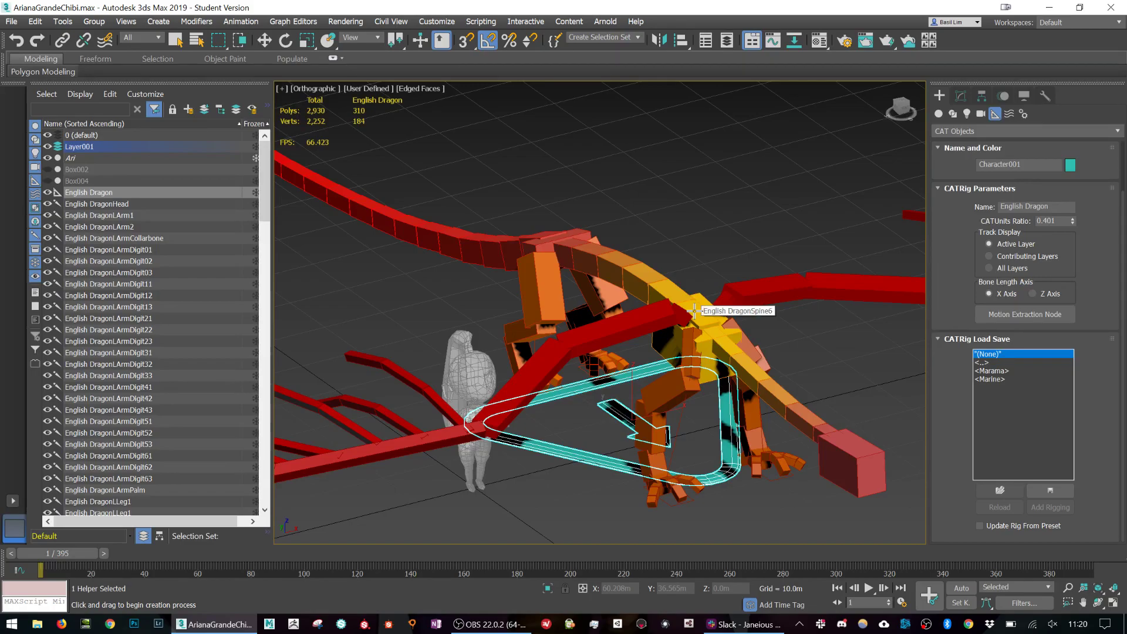
key("Delete")
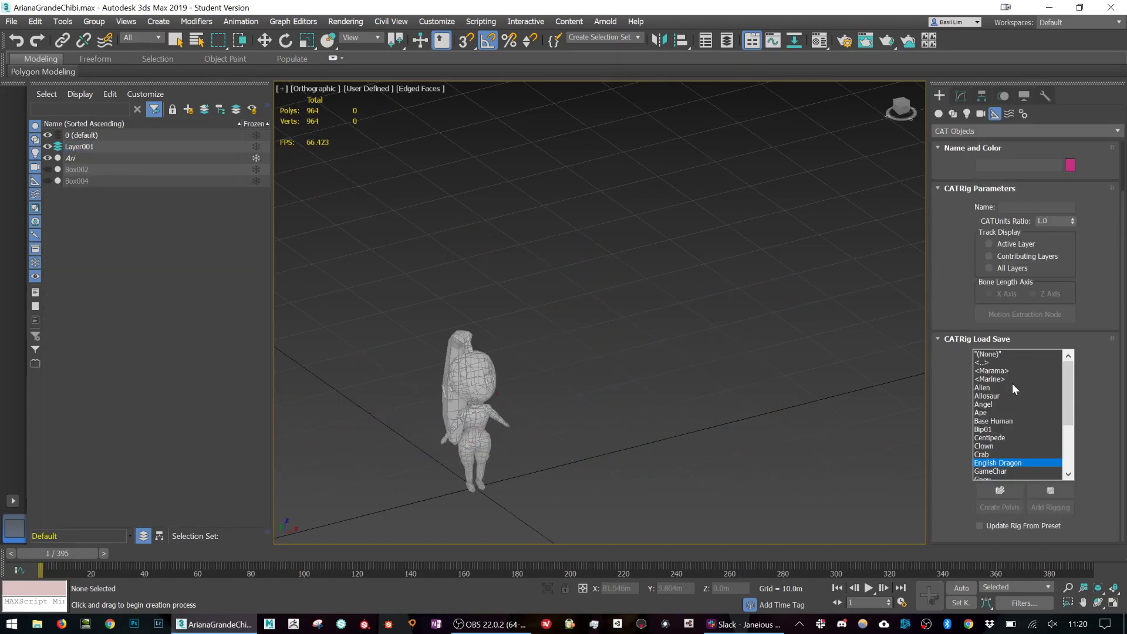
Create a CATParent with the preset set to None, grid-snapped at the character's feet, with a CATUnits ratio of about 0.18.
left_click(1020, 354)
scroll(1049, 399, "down", 4)
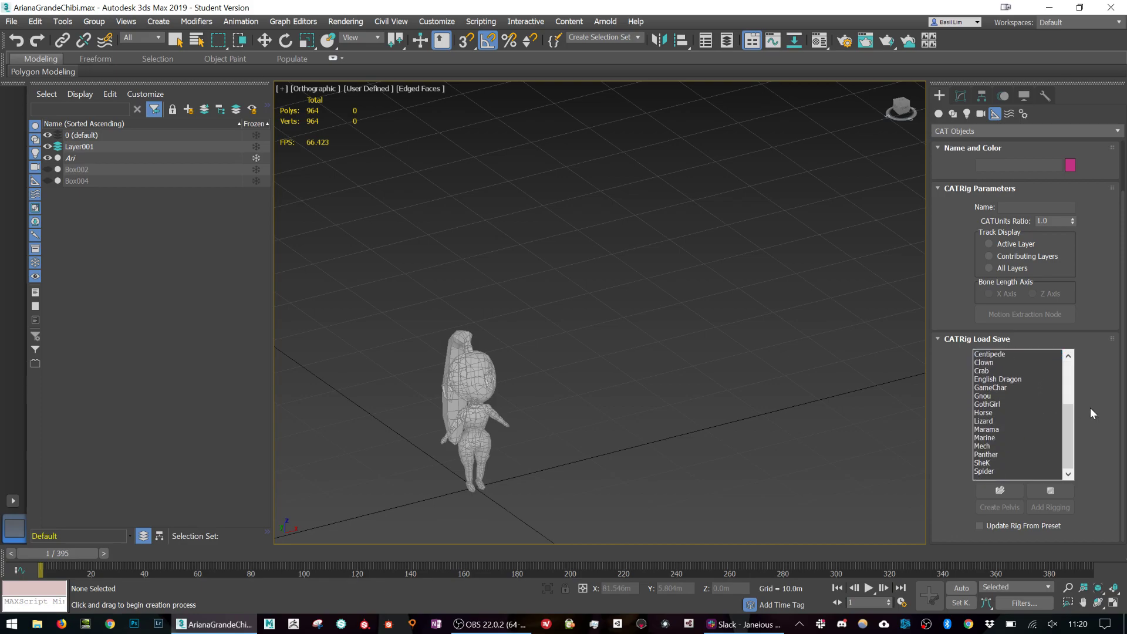
scroll(1015, 410, "up", 4)
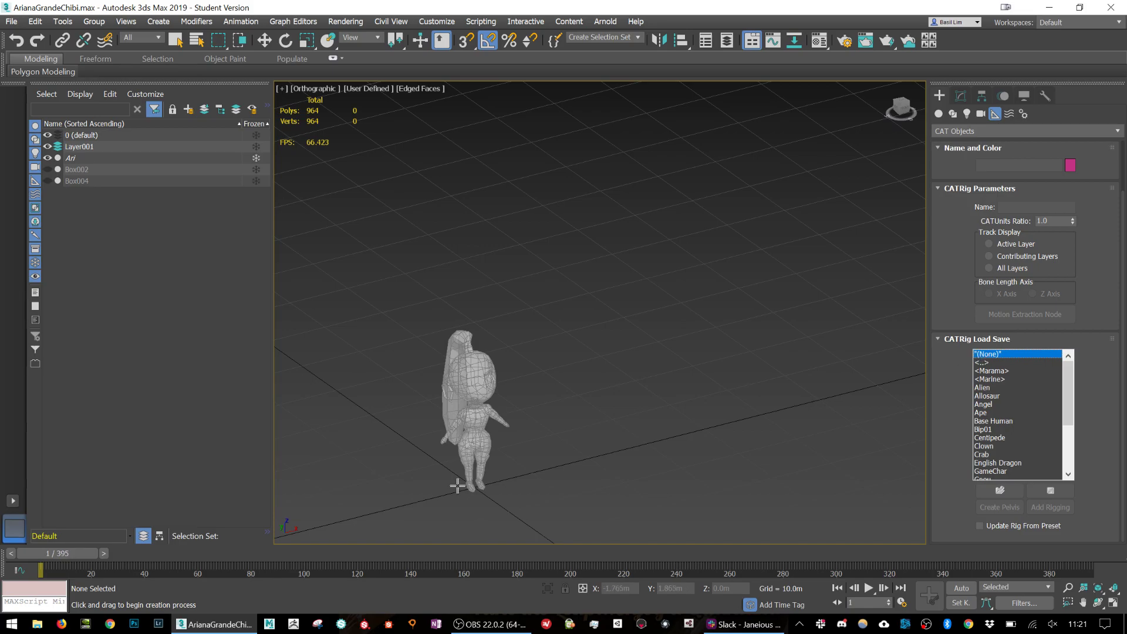
key("s")
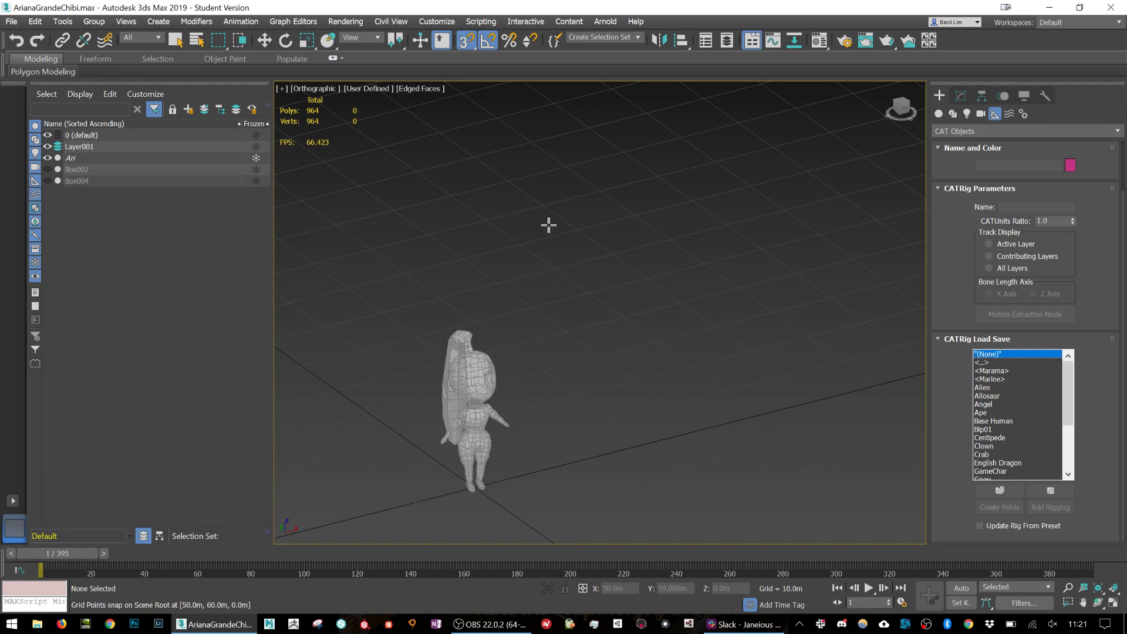
left_click_drag(475, 511, 480, 385)
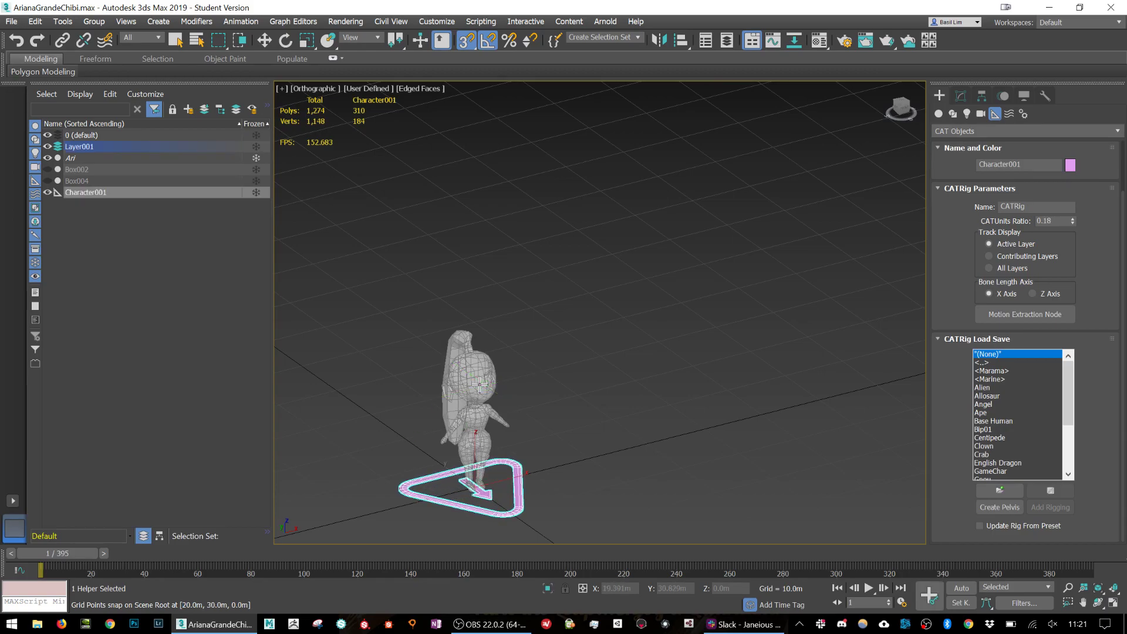
key("s")
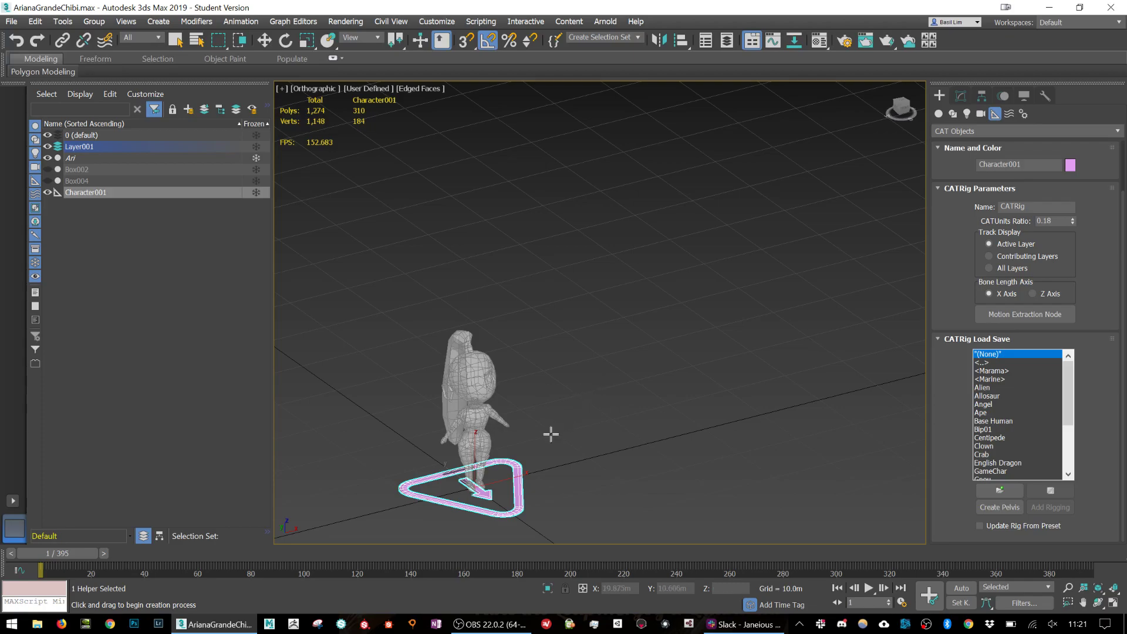
Create the pelvis of the new CAT rig and leave CATParent creation for the Move tool.
scroll(544, 452, "up", 3)
scroll(493, 444, "down", 3)
middle_click_drag(493, 445, 558, 392)
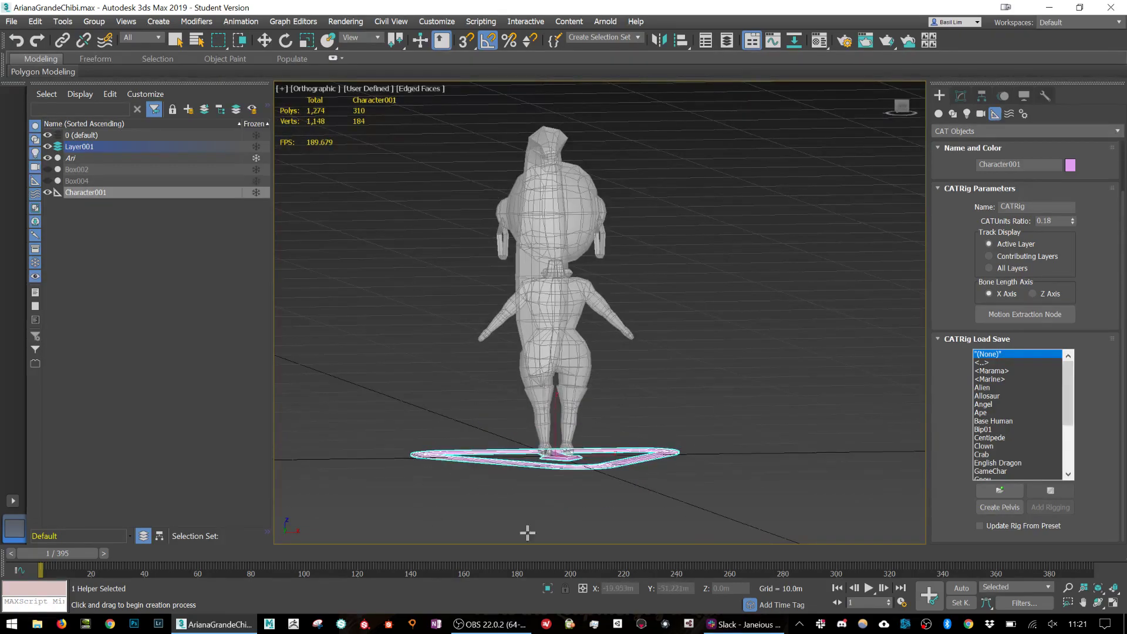
middle_click_drag(678, 452, 734, 461, "alt")
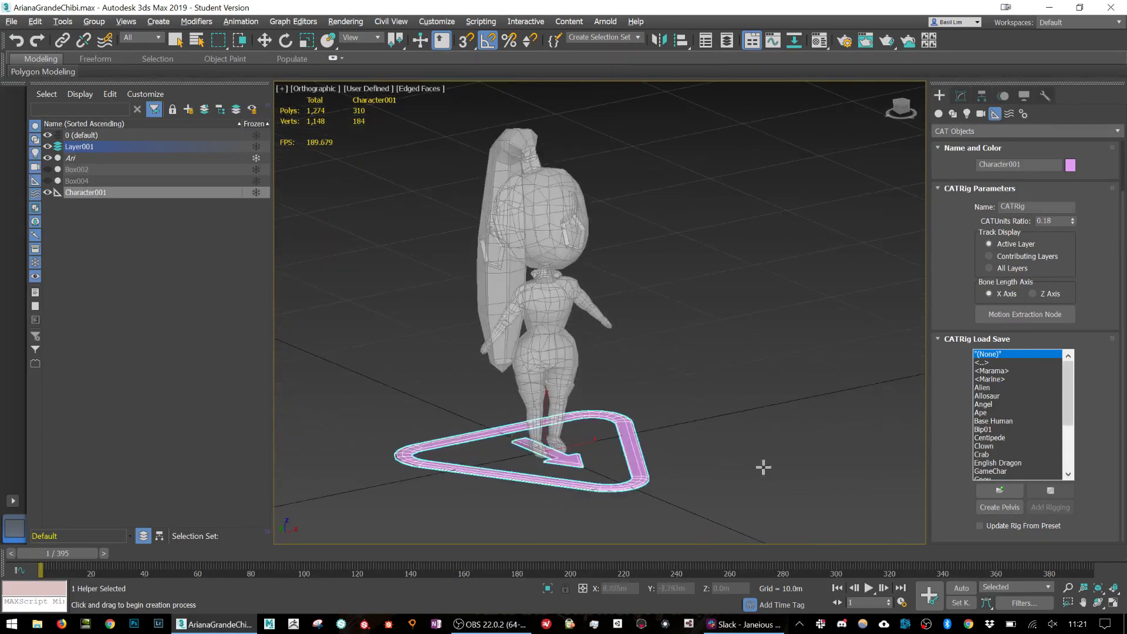
left_click(995, 507)
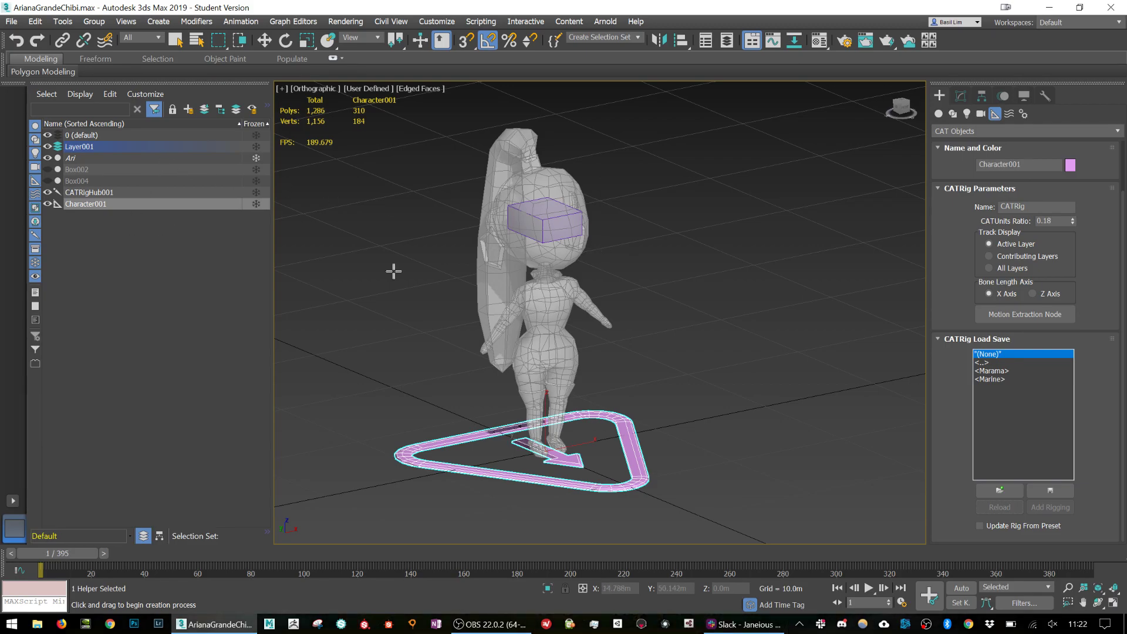
key("w")
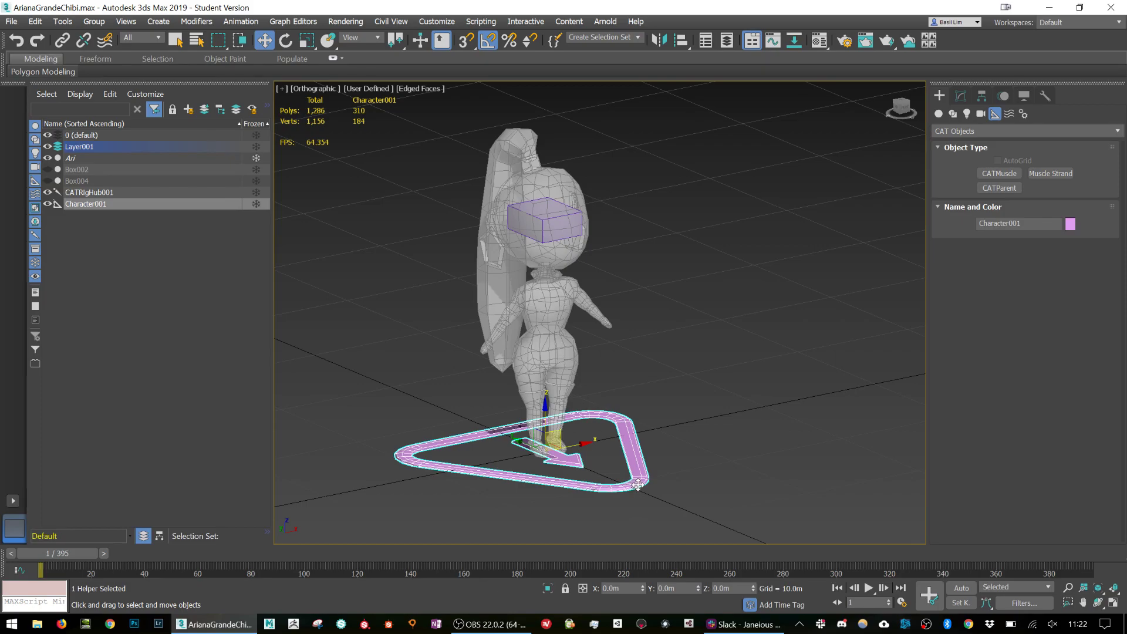
Undo a trial deletion of the CATParent triangle and hide Character001 in the scene.
key("Delete")
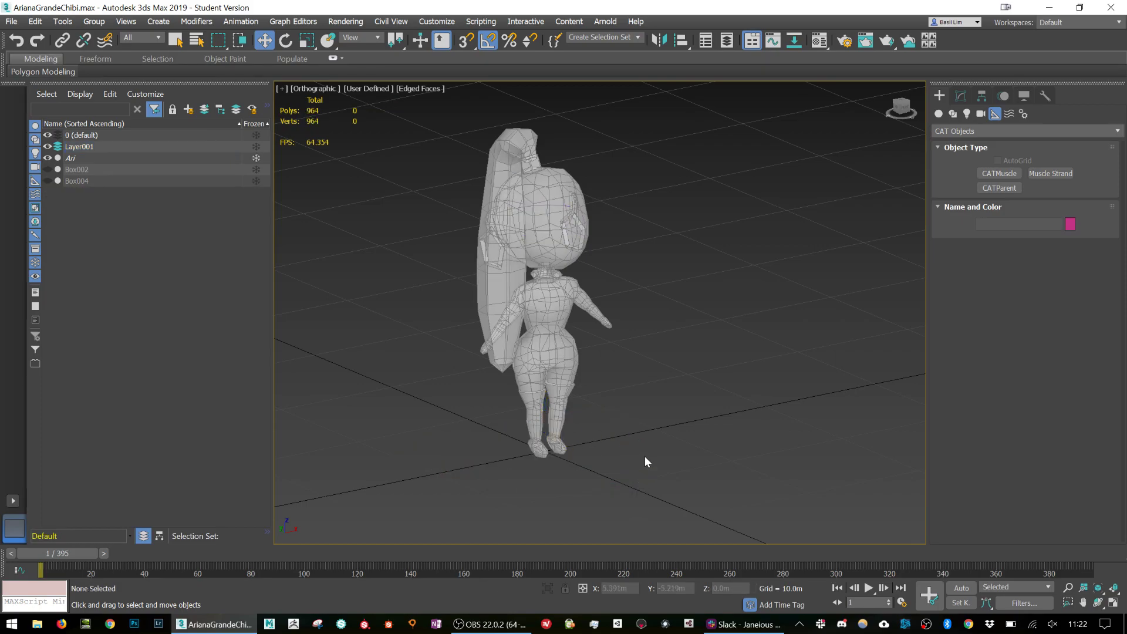
key("ctrl+z")
left_click(47, 203)
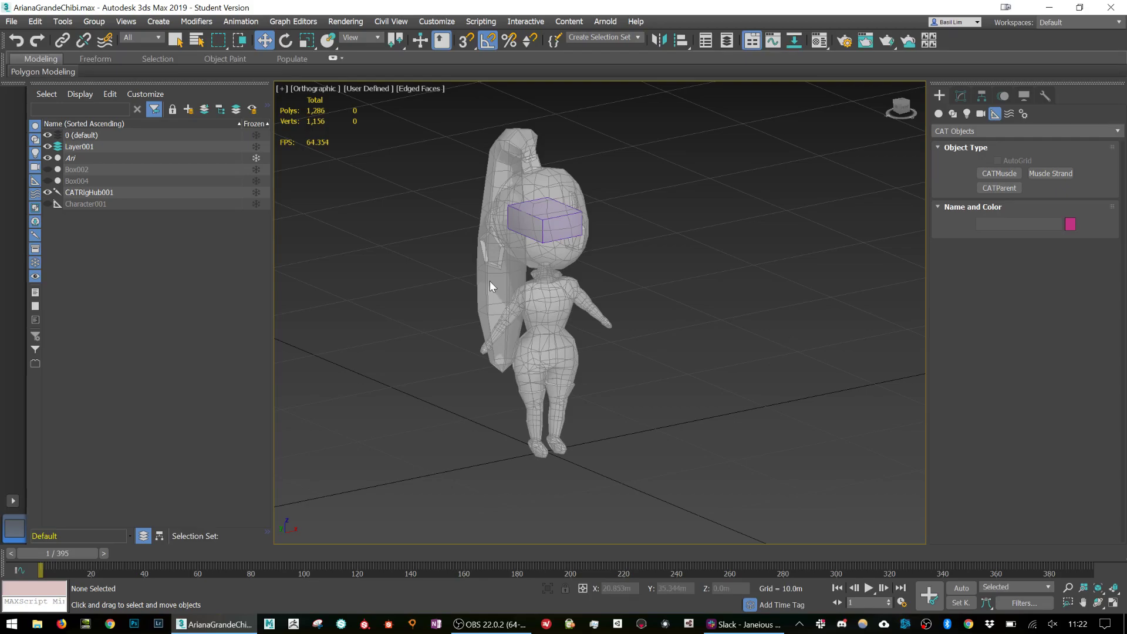
Move the pelvis box down from the head to the character's hips.
left_click(553, 221)
left_click_drag(544, 178, 575, 312)
scroll(554, 388, "up", 10)
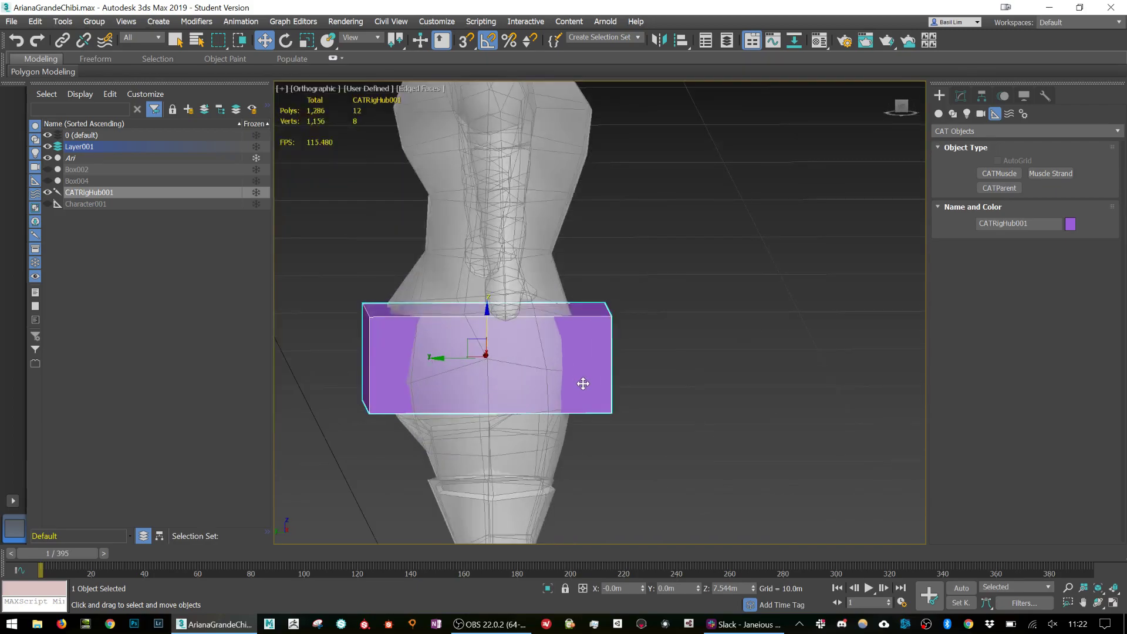
Scale the pelvis box to a length of about 13.66 and check its fit inside the hips from the front.
key("r")
left_click_drag(445, 359, 579, 372)
key("r")
mouse_move(579, 372)
middle_mouse_down("alt")
mouse_move(540, 370)
mouse_move(579, 370)
middle_mouse_up("alt")
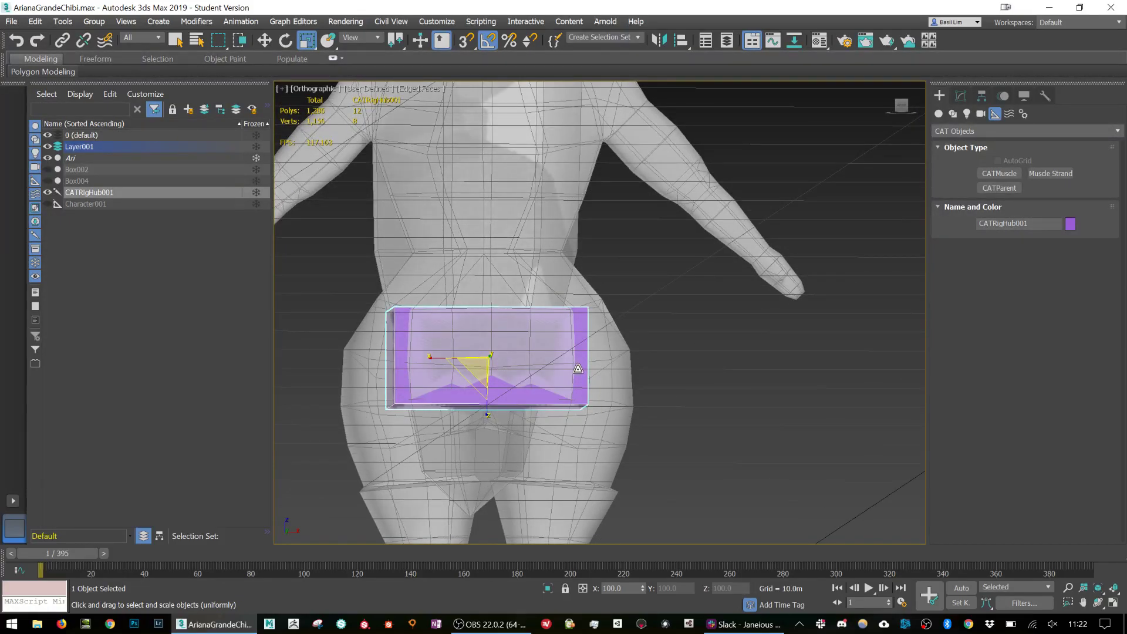
middle_click_drag(578, 368, 552, 389, "alt")
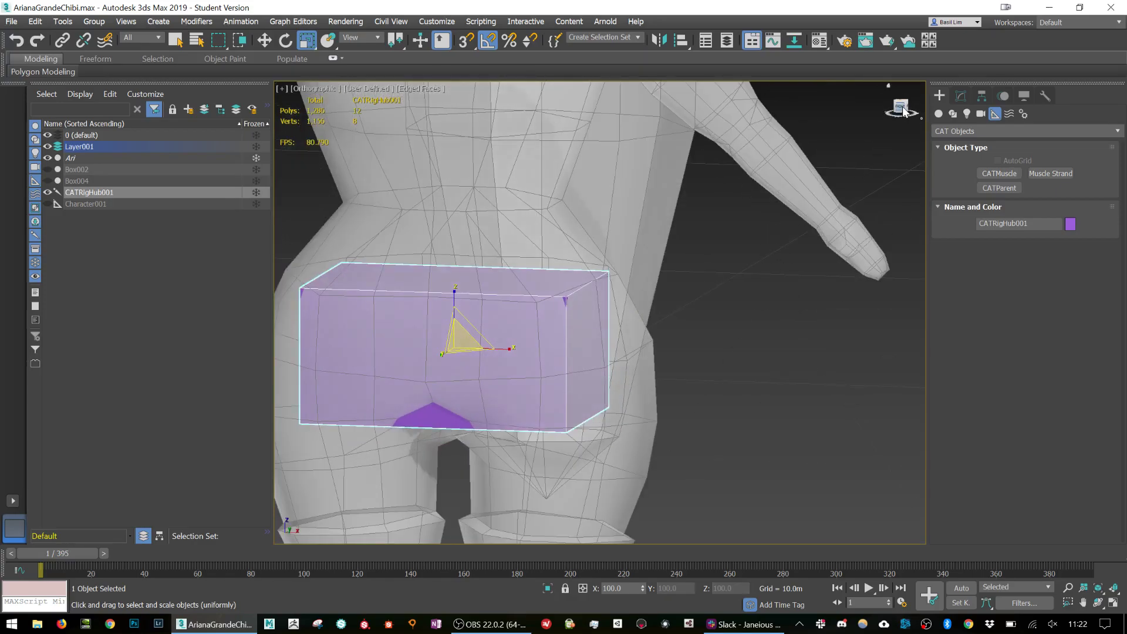
left_click_drag(901, 110, 822, 220)
key("f")
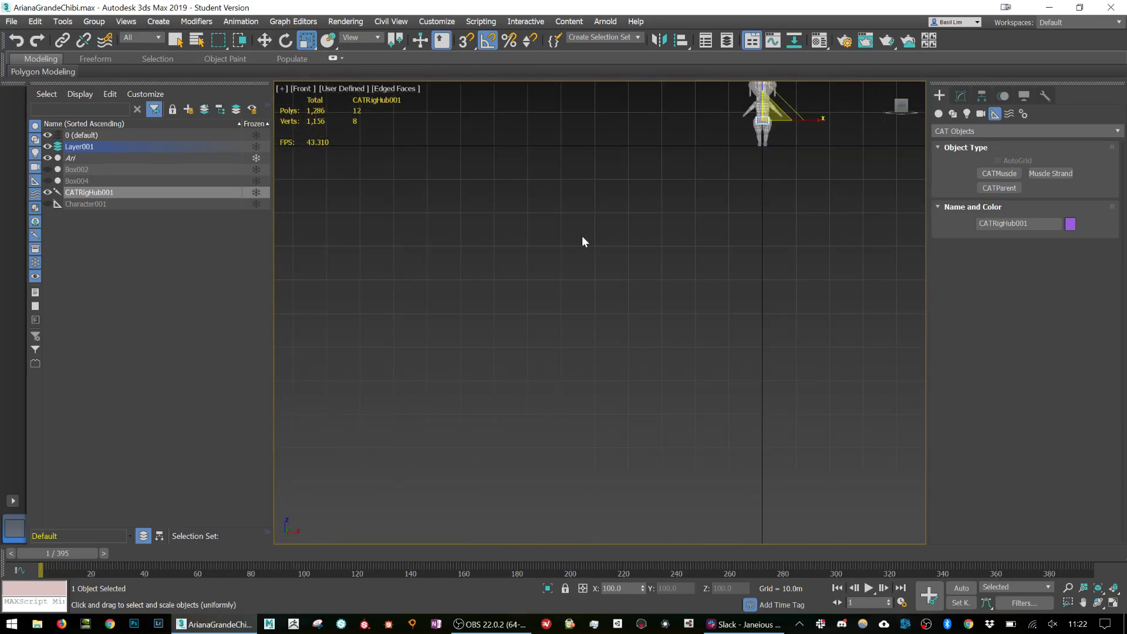
scroll(699, 235, "up", 10)
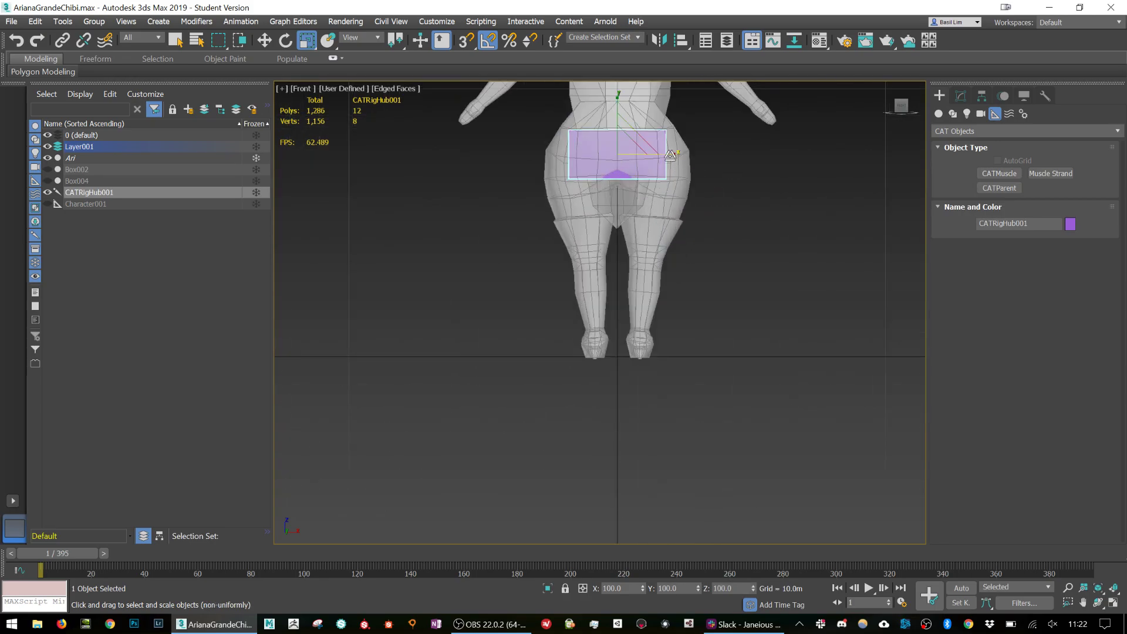
scroll(655, 138, "down", 2)
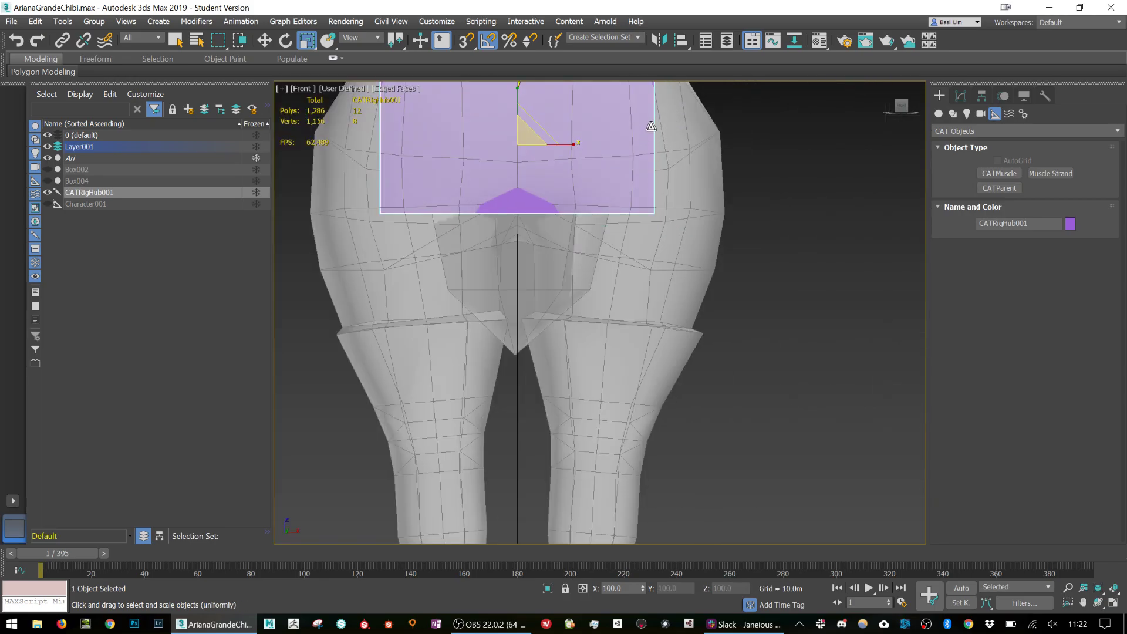
middle_click_drag(653, 166, 668, 247)
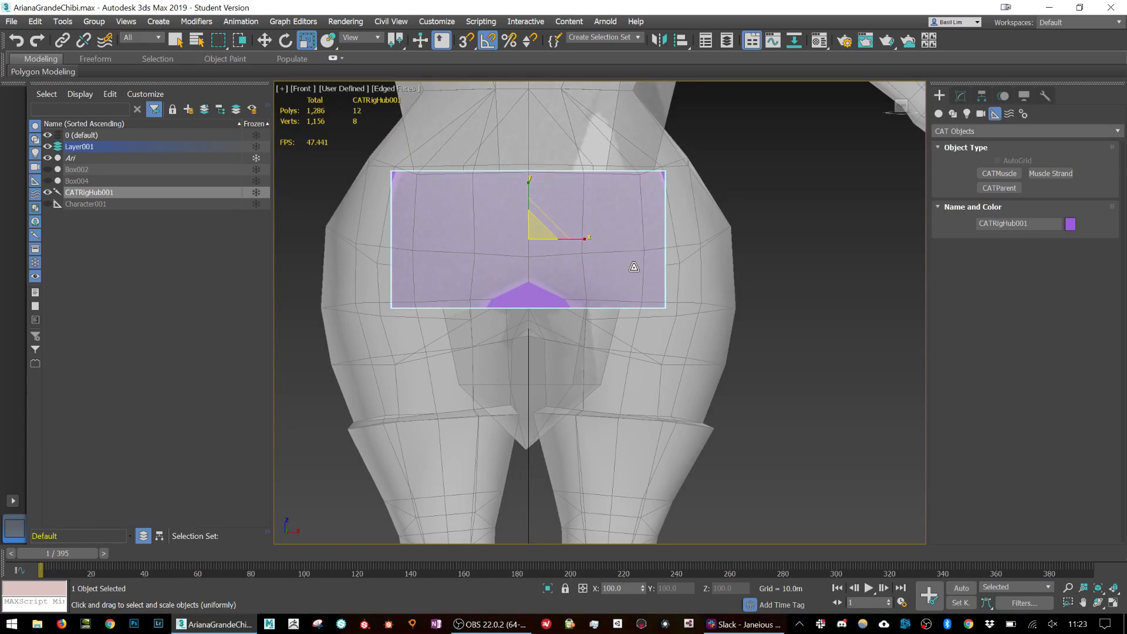
scroll(705, 271, "down", 5)
middle_click_drag(704, 271, 736, 301, "alt")
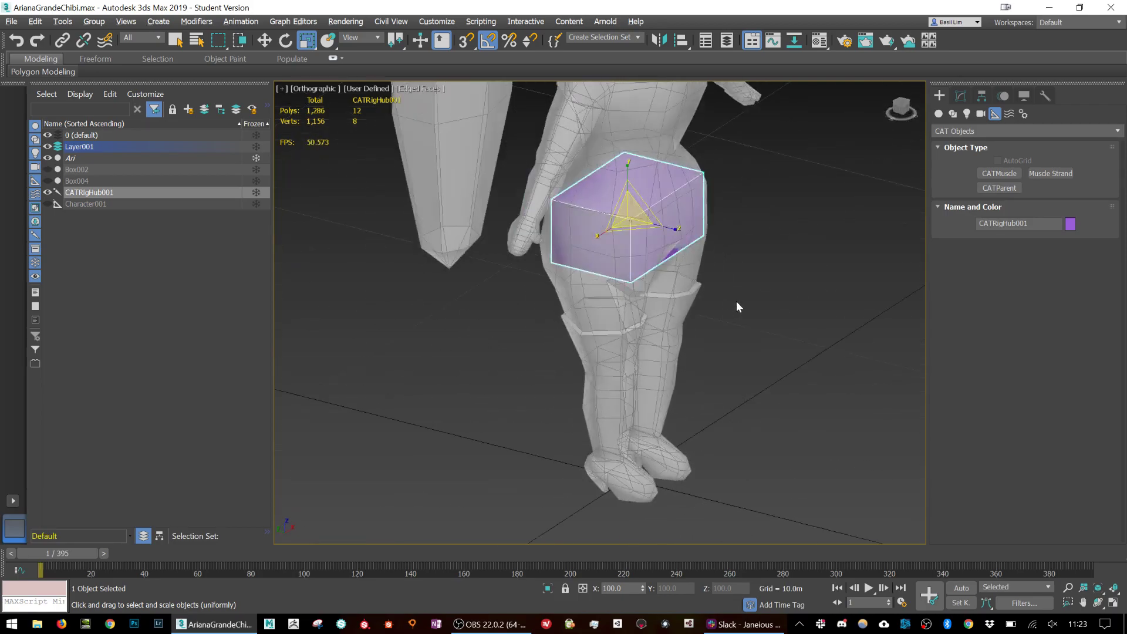
Add a five-link tail to the pelvis and rotate its first bone so the tail points backward.
left_click(959, 98)
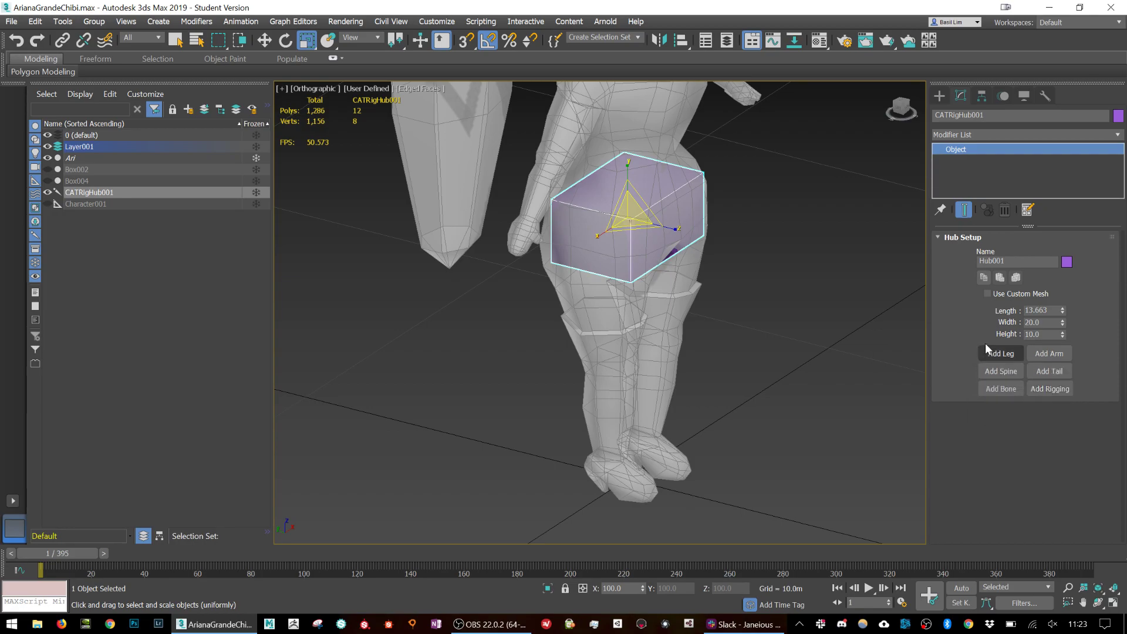
left_click(1049, 371)
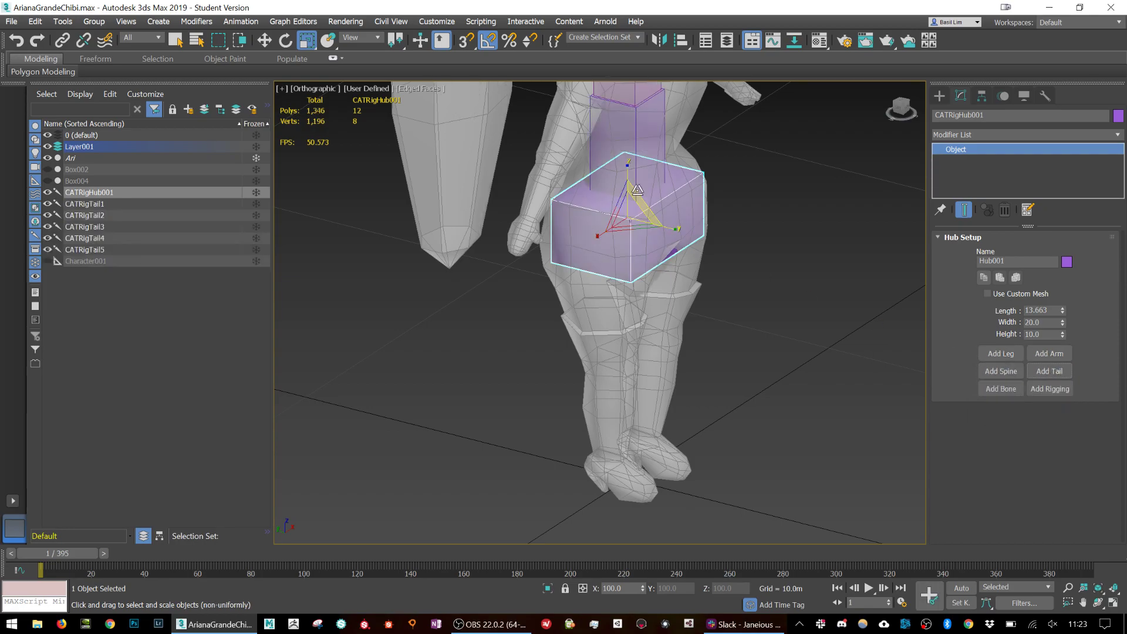
middle_click_drag(675, 117, 675, 352)
scroll(674, 283, "up", 3)
left_click(675, 283)
scroll(674, 283, "down", 3)
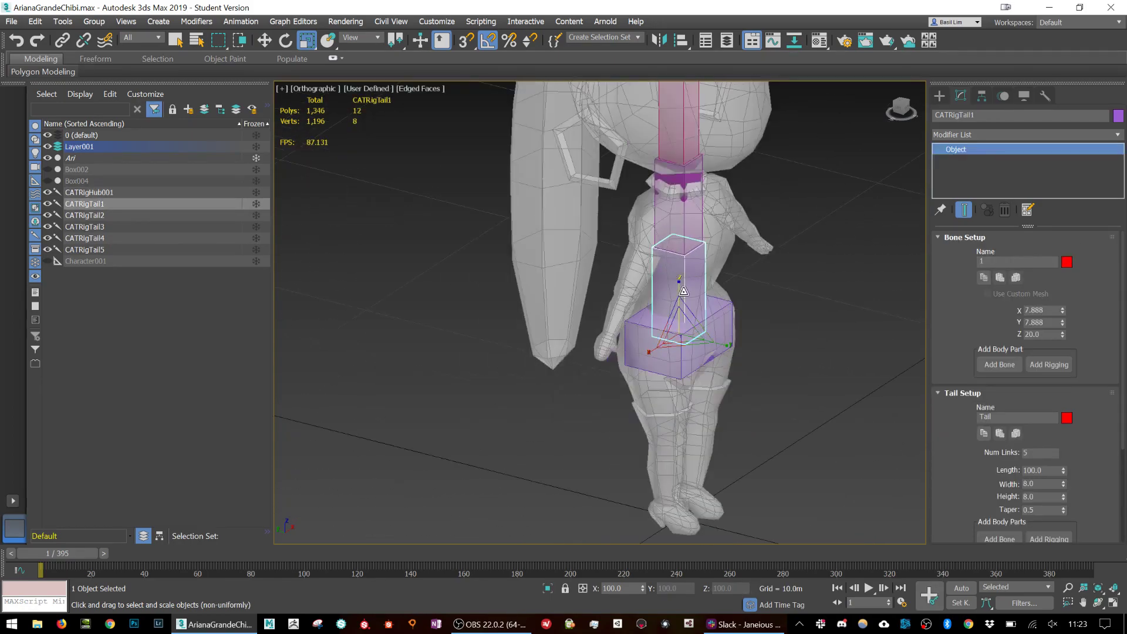
key("e")
left_click_drag(711, 336, 666, 289)
middle_click_drag(651, 327, 643, 334, "alt")
scroll(643, 334, "up", 2)
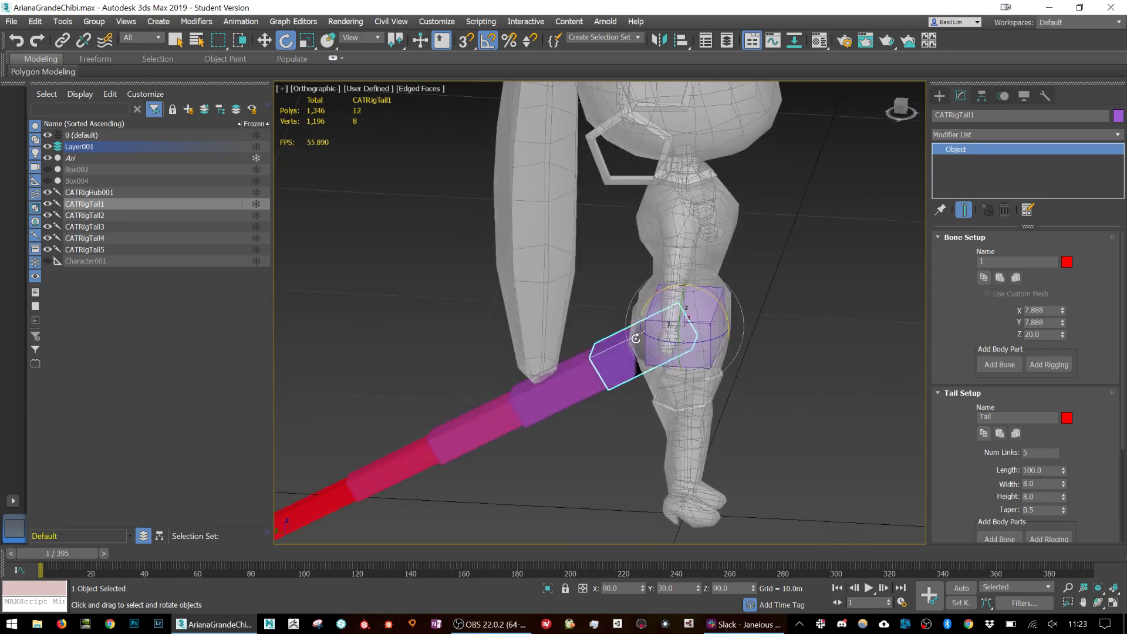
Curl the whole tail upward by rotating all its bones together, and delete the tail.
double_click(620, 355)
middle_click_drag(508, 392, 566, 357)
left_click_drag(544, 358, 595, 312)
left_click_drag(547, 380, 625, 228)
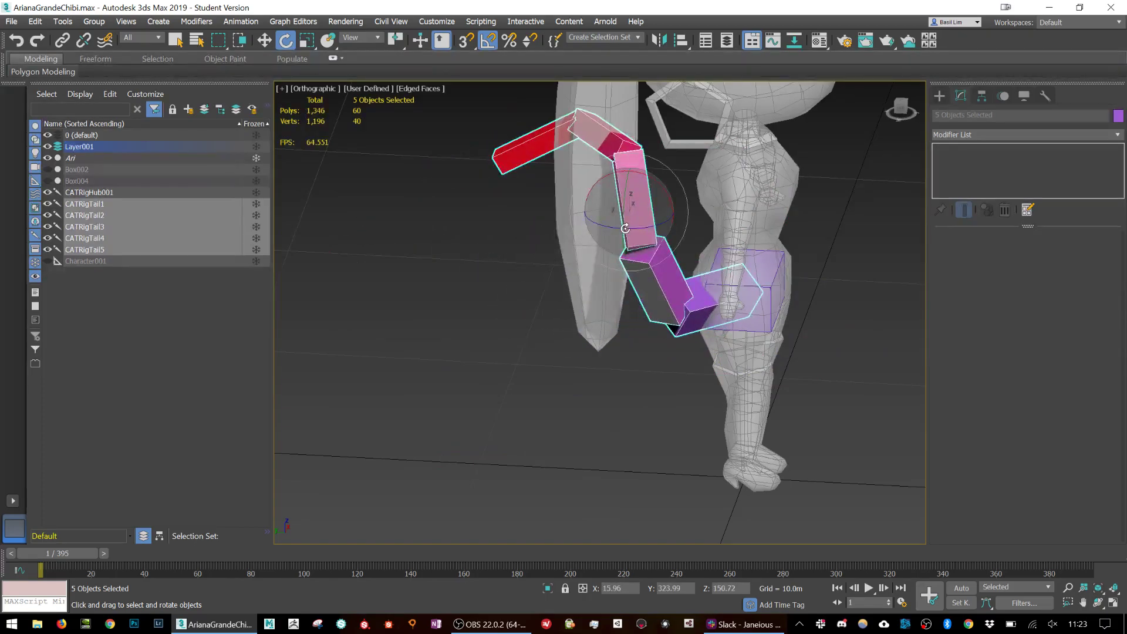
middle_click_drag(625, 228, 655, 271, "alt")
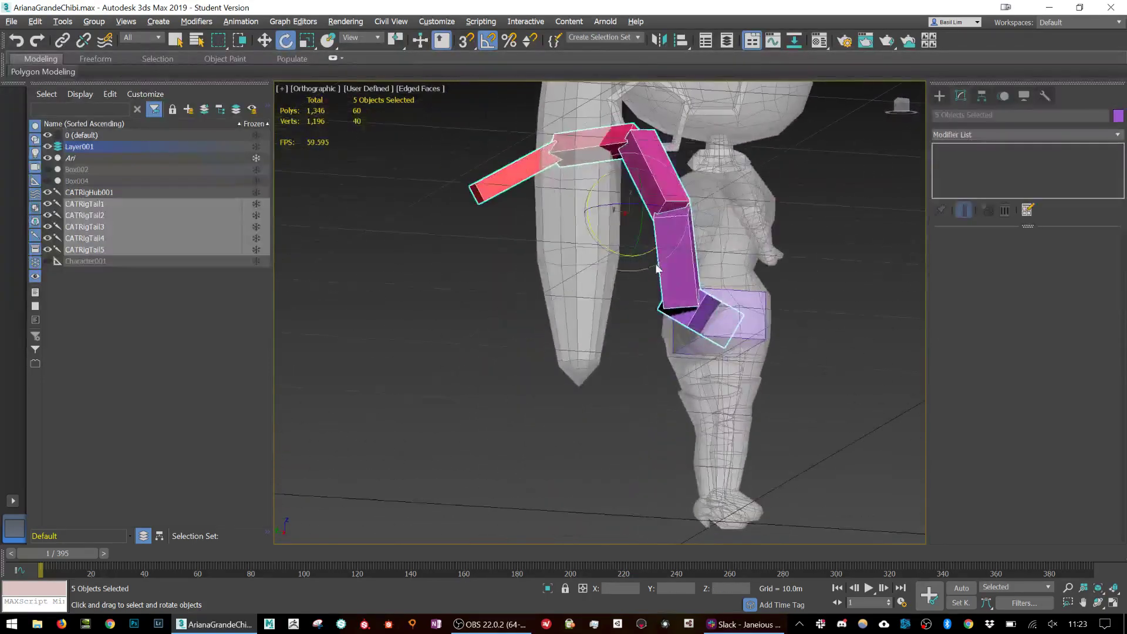
key("Delete")
Add a left leg to the pelvis and look it over beside the character.
left_click(738, 316)
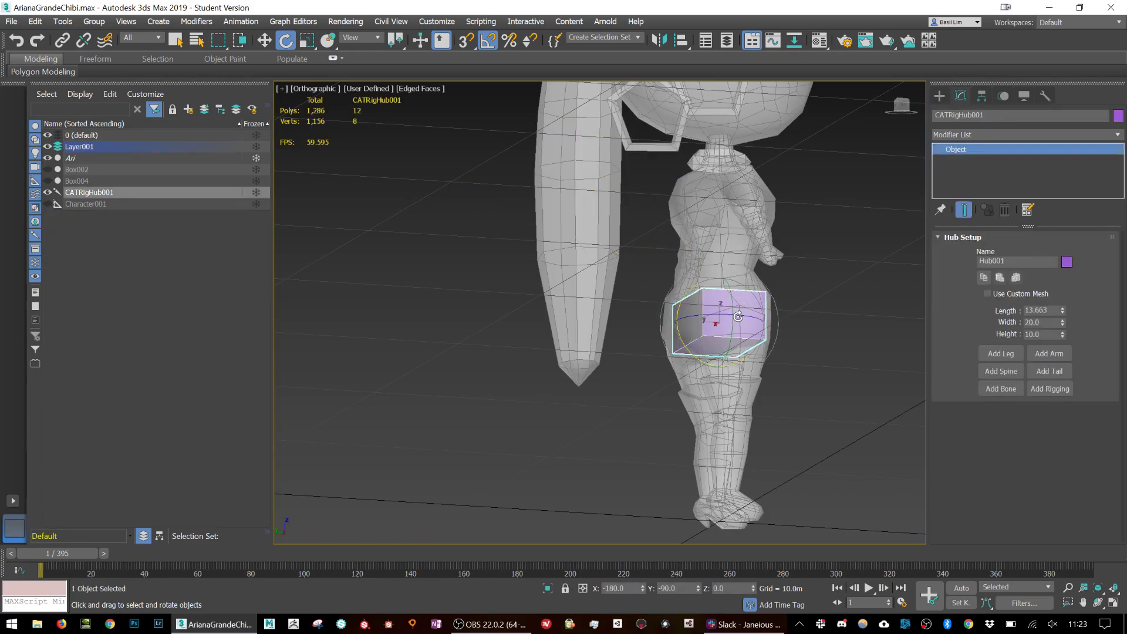
middle_click_drag(795, 284, 831, 316, "alt")
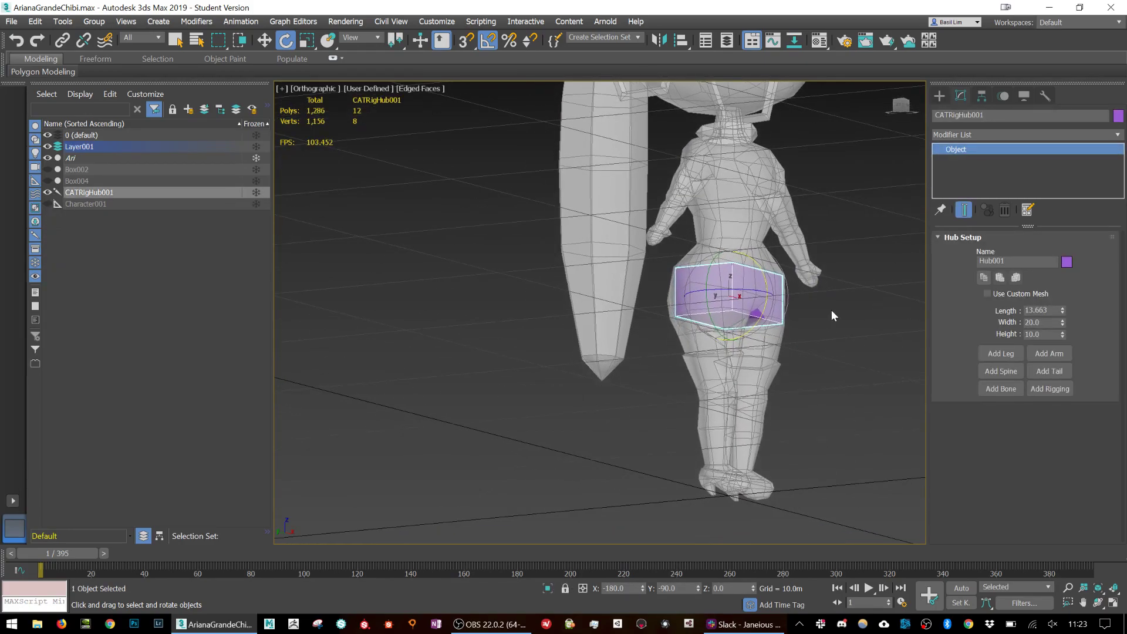
left_click(1001, 353)
middle_click_drag(845, 361, 804, 381, "alt")
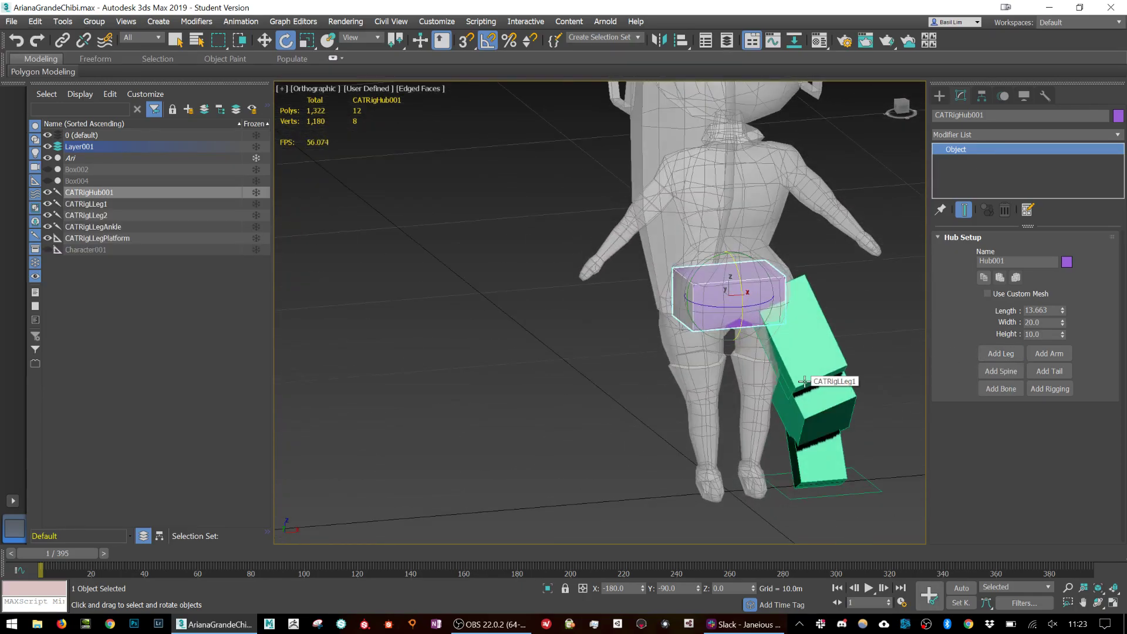
scroll(804, 381, "down", 4)
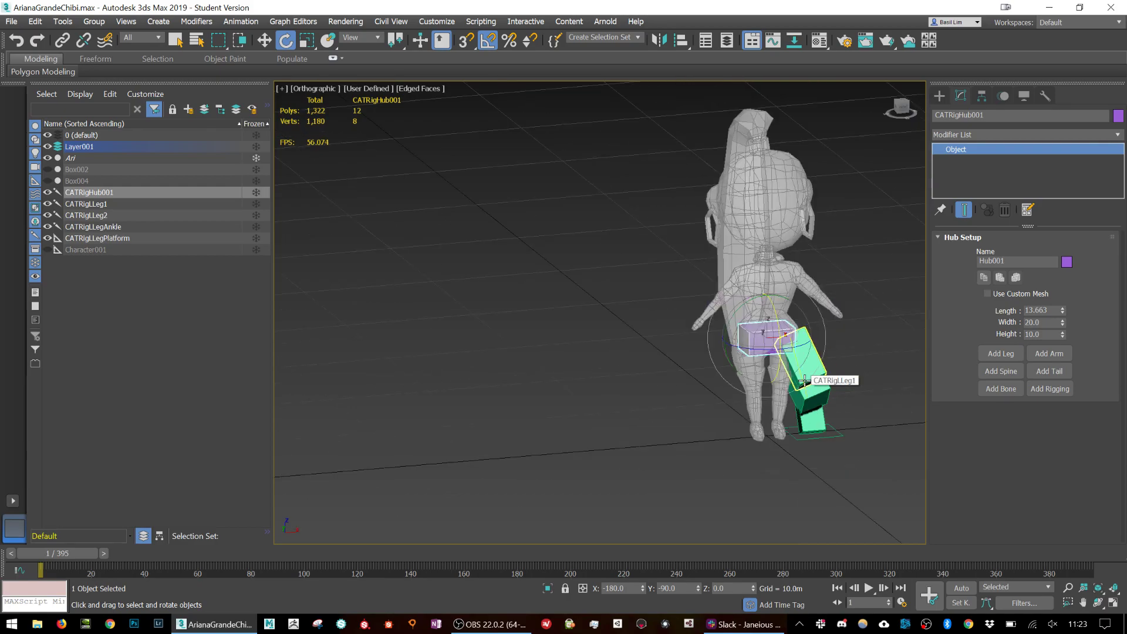
middle_click_drag(804, 381, 703, 372)
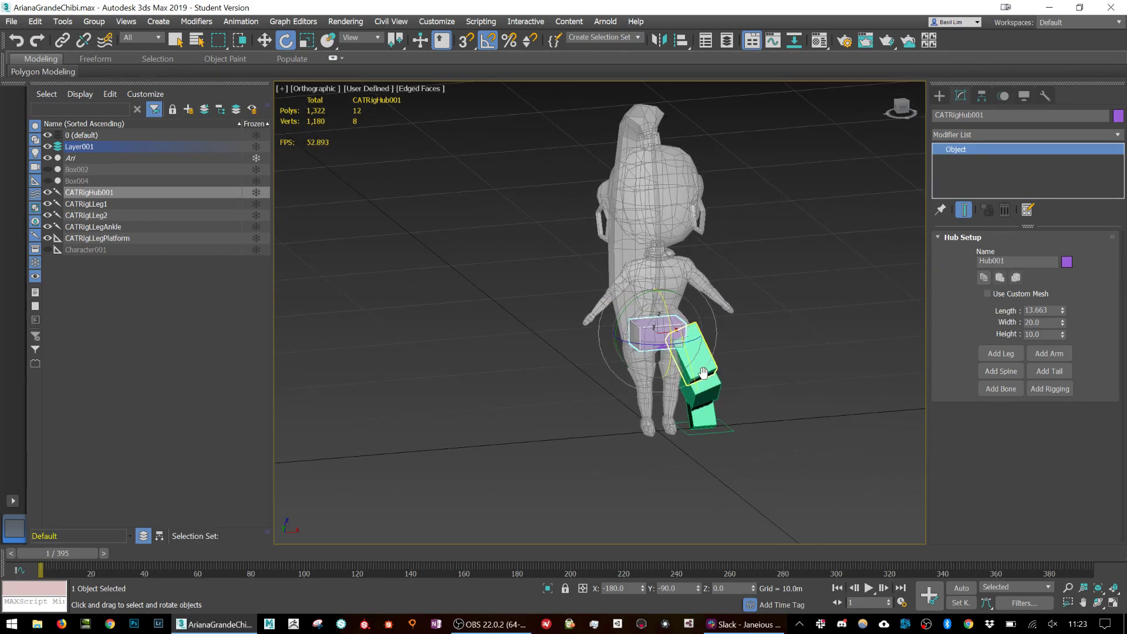
scroll(704, 371, "up", 5)
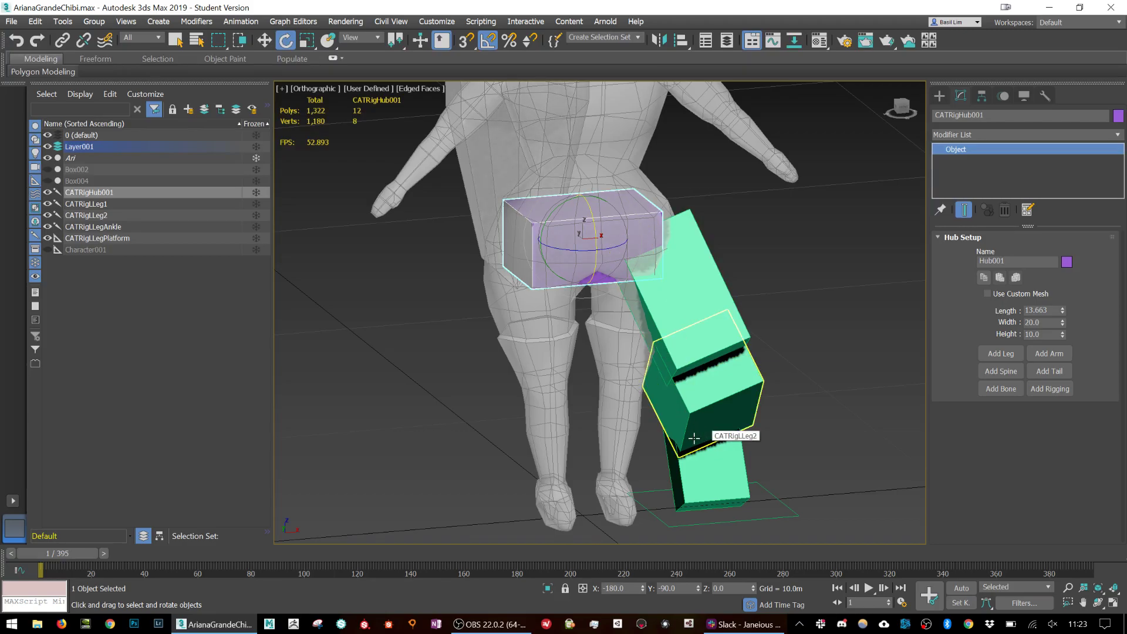
Try to scale all three bones of the new left leg together, and deselect them.
double_click(689, 352)
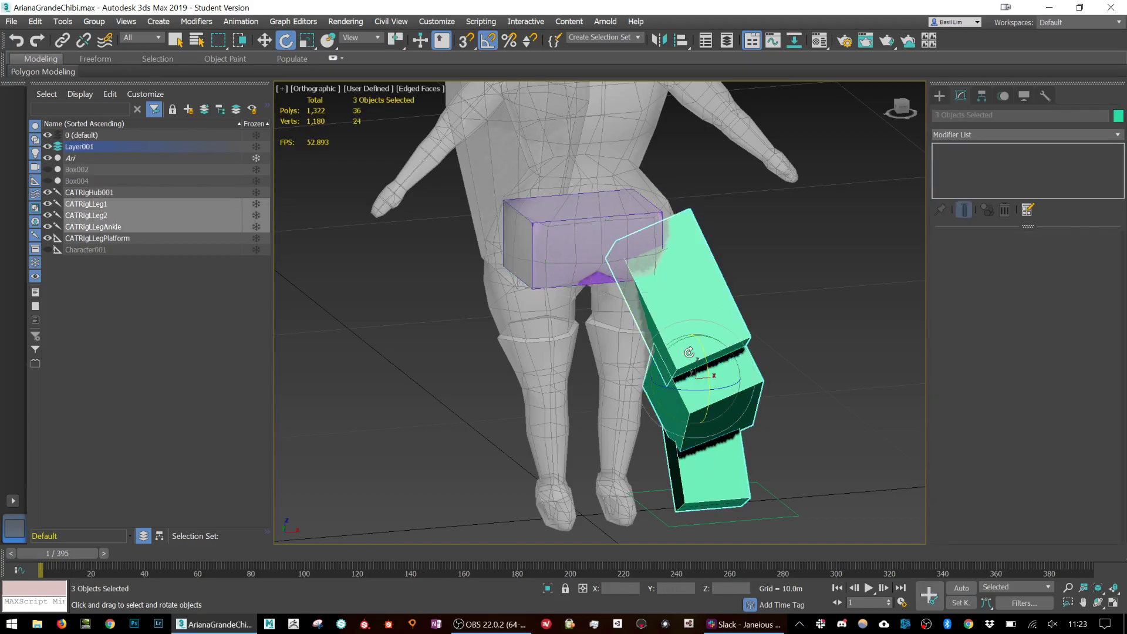
key("r")
mouse_move(689, 374)
left_mouse_down()
mouse_move(689, 411)
mouse_move(690, 375)
left_mouse_up()
left_click(791, 315)
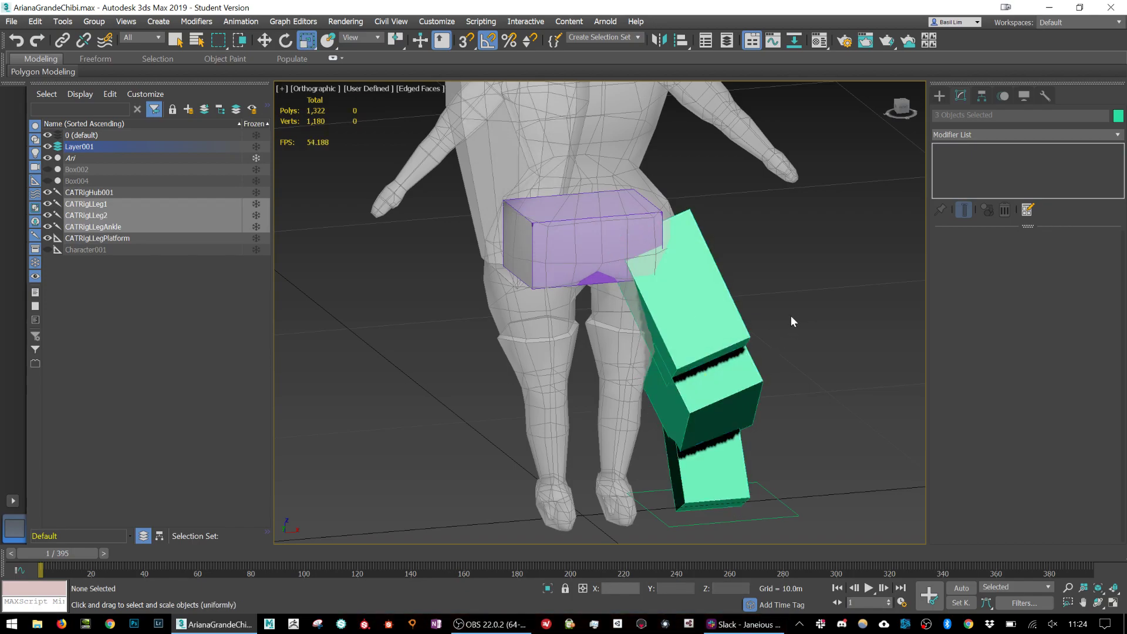
Set the Scale reference coordinate system to Local with the upper left leg bone selected.
left_click(694, 315)
middle_click_drag(756, 351, 747, 344, "alt")
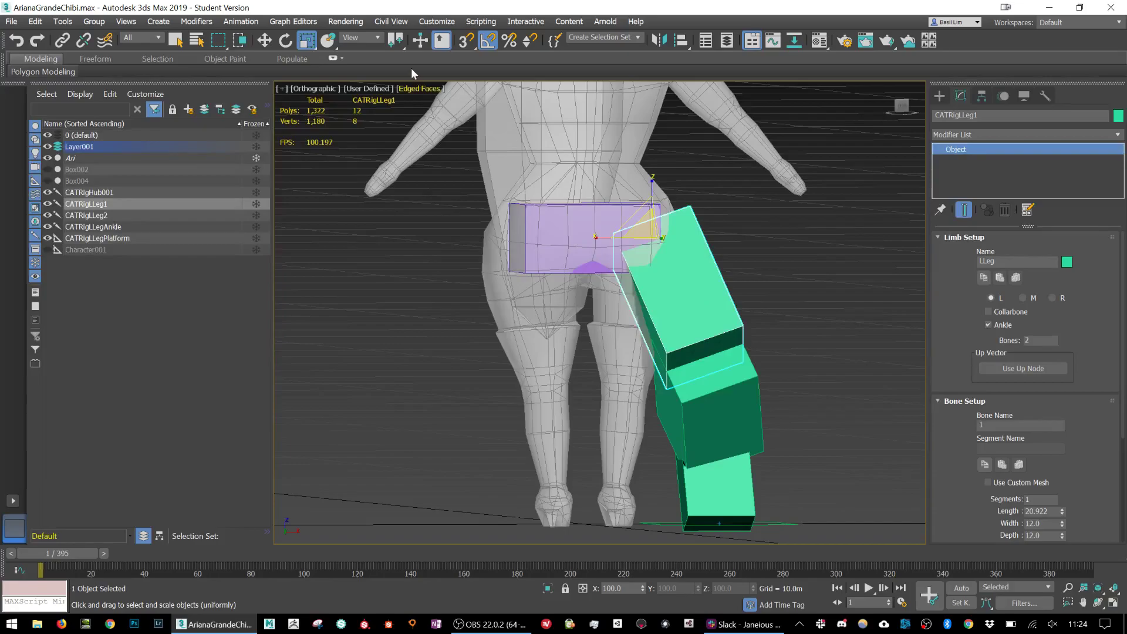
left_click(365, 37)
left_click(357, 82)
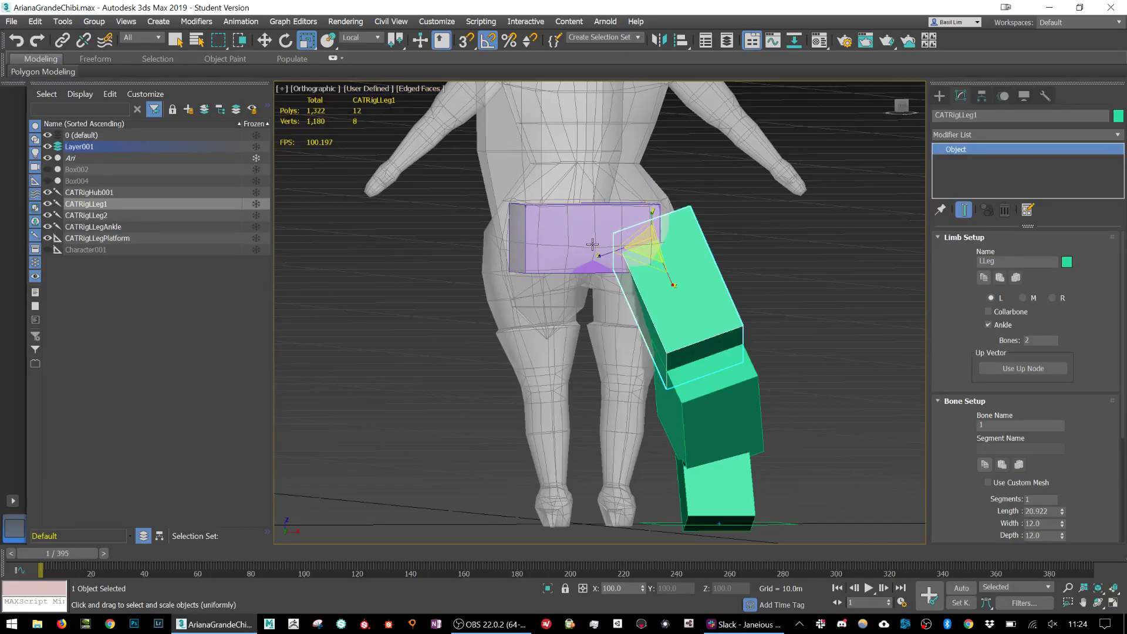
Slim the upper left leg bone and scale the lower one to about 6.63 in width and depth.
middle_click_drag(587, 246, 612, 252, "alt")
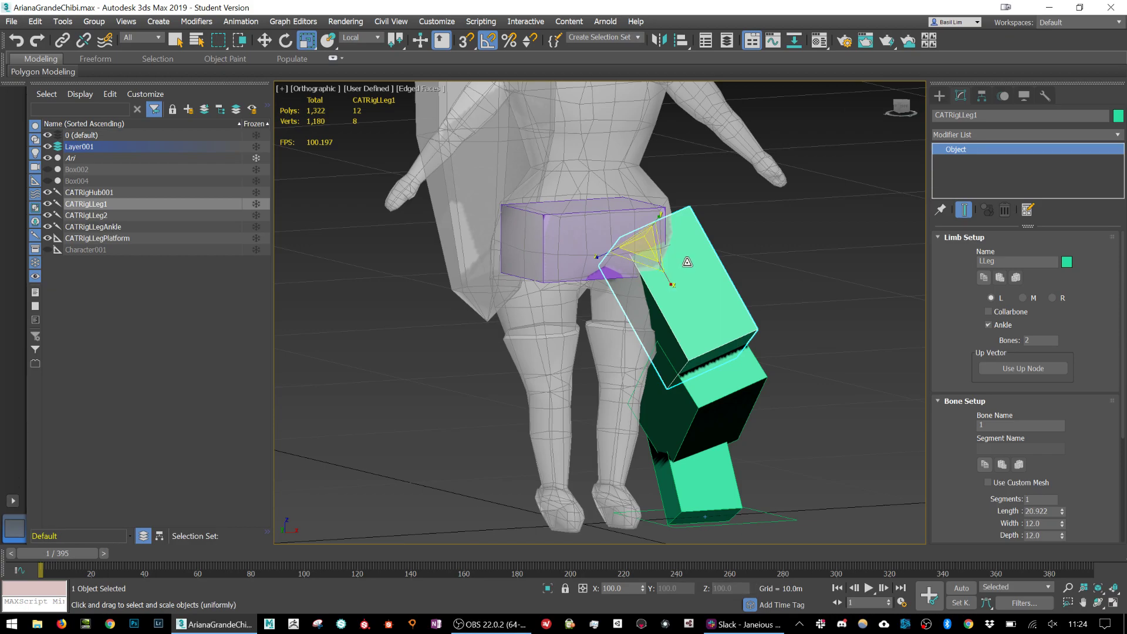
middle_click_drag(655, 217, 634, 238, "alt")
left_click_drag(634, 238, 637, 257)
left_click(700, 357)
left_click_drag(701, 357, 704, 405)
middle_click_drag(703, 405, 714, 487, "alt")
Scale the left ankle bone down to about 5.84 long, 12.15 wide and 6.07 high.
left_click(715, 488)
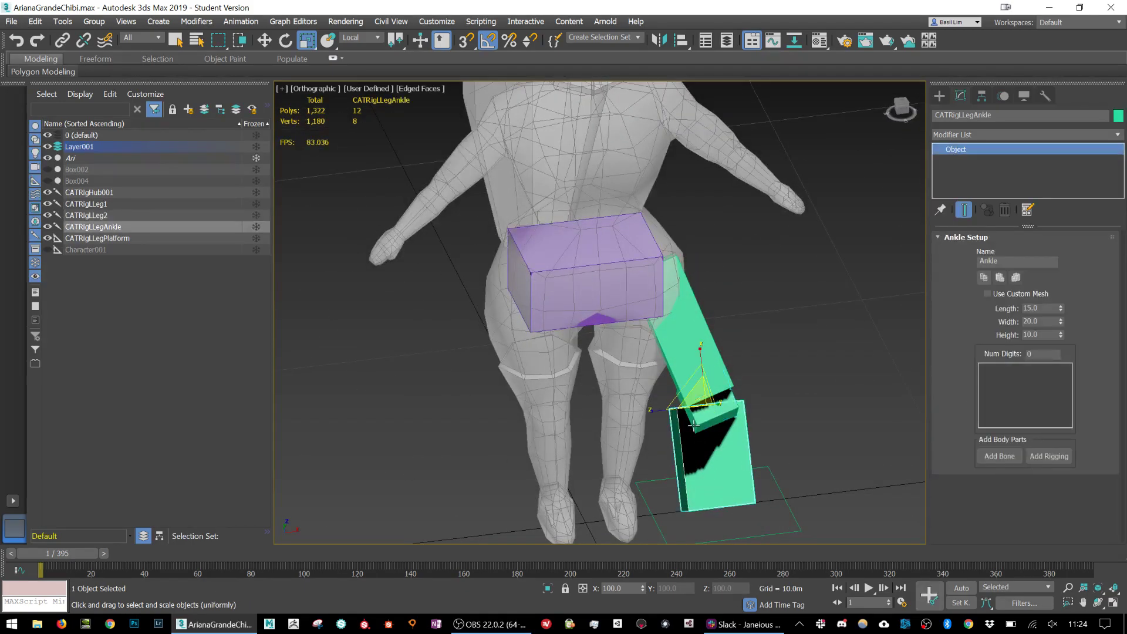
middle_click_drag(696, 404, 703, 401, "alt")
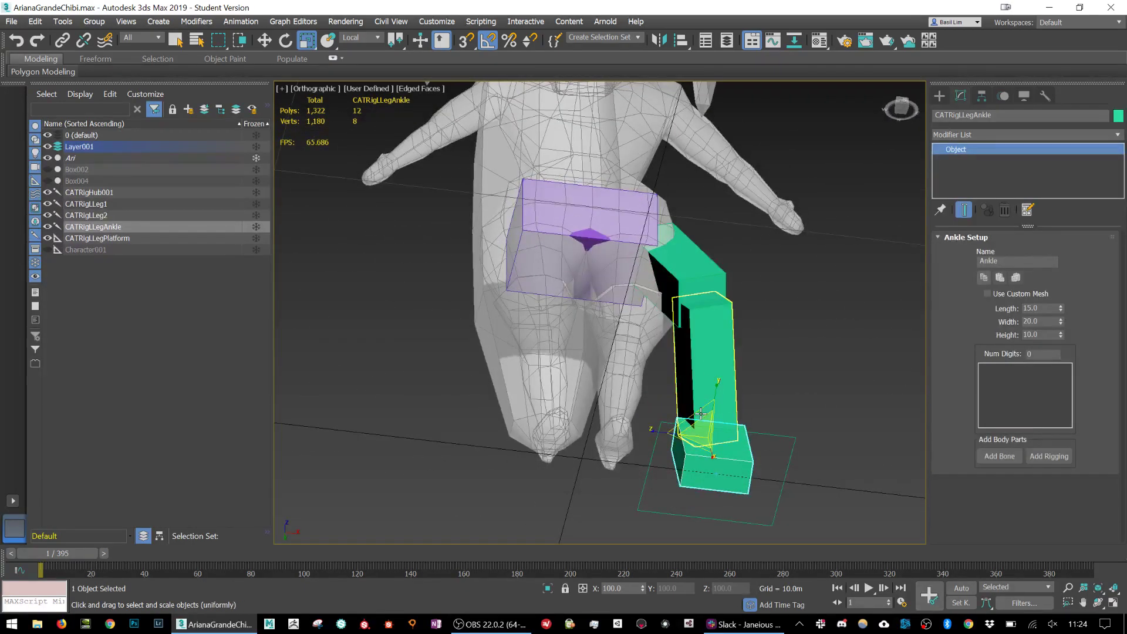
left_click_drag(707, 418, 708, 437)
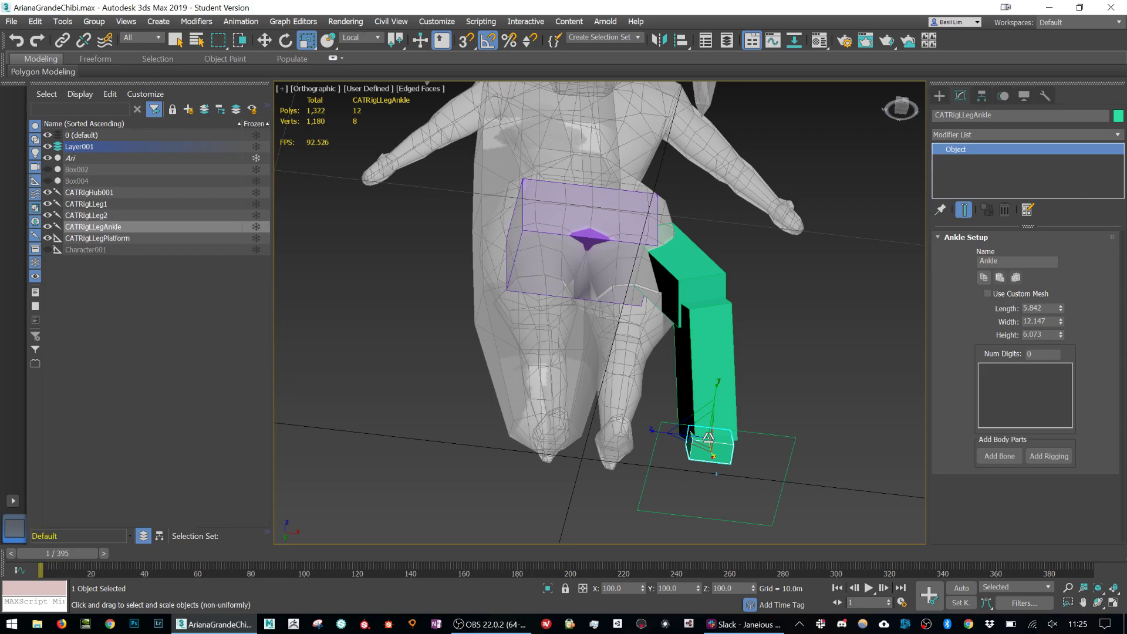
left_click(708, 437)
Move the left leg's foot platform under the character's foot and scale it to about 11.78 m square.
left_click(782, 448)
middle_click_drag(781, 448, 766, 471, "alt")
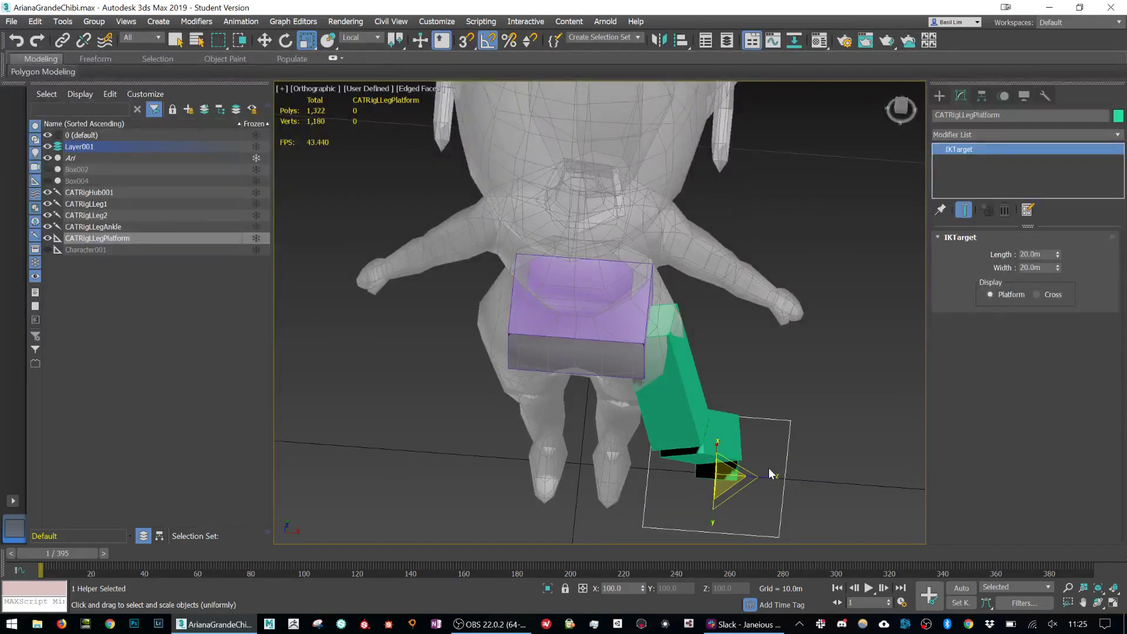
key("w")
left_click_drag(730, 460, 664, 469)
key("r")
key("w")
middle_click_drag(663, 468, 688, 344, "alt")
scroll(665, 446, "up", 3)
scroll(572, 432, "up", 3)
scroll(684, 355, "down", 3)
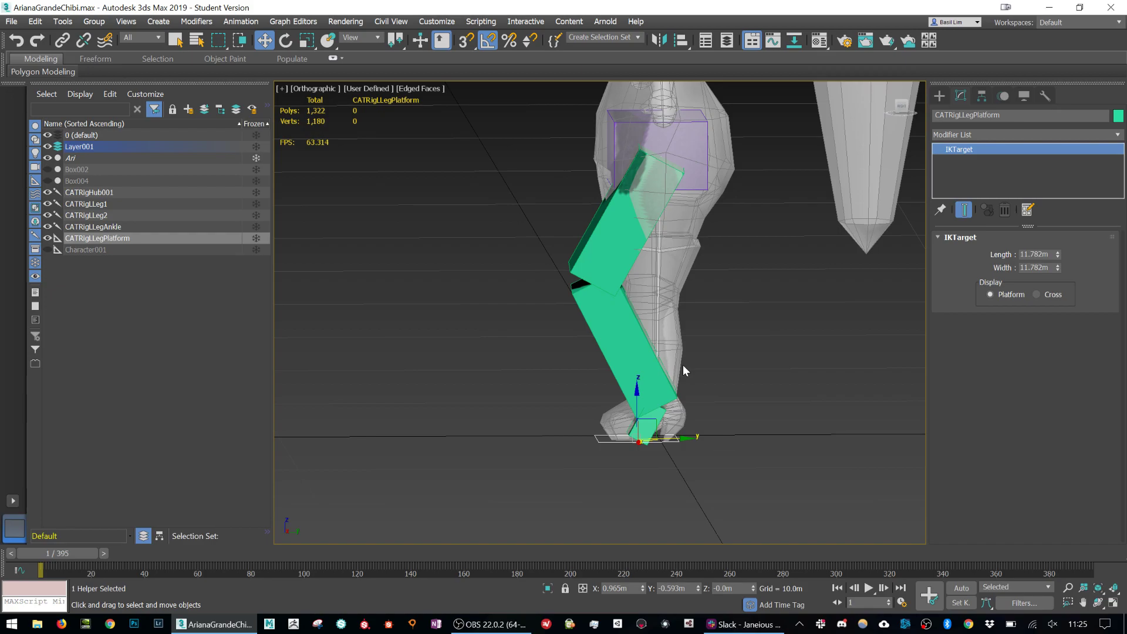
Move the left ankle bone up and back to line up with the character's ankle.
scroll(652, 418, "up", 4)
left_click(646, 421)
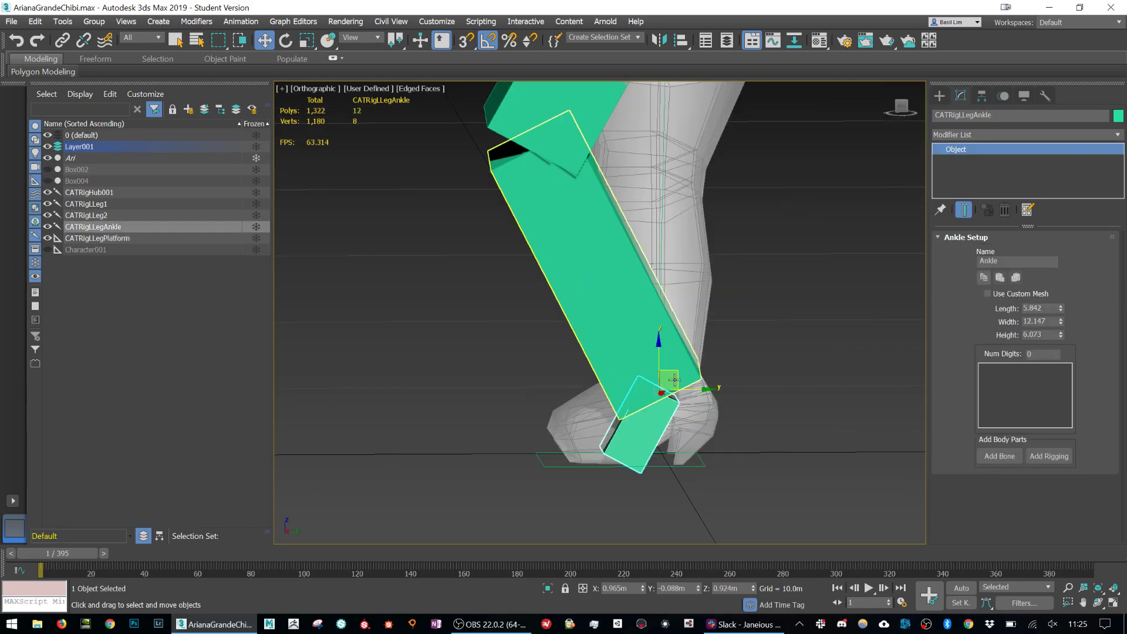
left_click_drag(677, 374, 717, 340)
mouse_move(717, 339)
middle_mouse_down("alt")
mouse_move(745, 392)
mouse_move(720, 356)
middle_mouse_up("alt")
mouse_move(716, 349)
left_mouse_down()
mouse_move(697, 350)
mouse_move(710, 346)
left_mouse_up()
Shorten the left ankle bone to about 4.07 and adjust its scale further to suit the foot.
key("r")
left_click_drag(664, 404, 670, 382)
key("w")
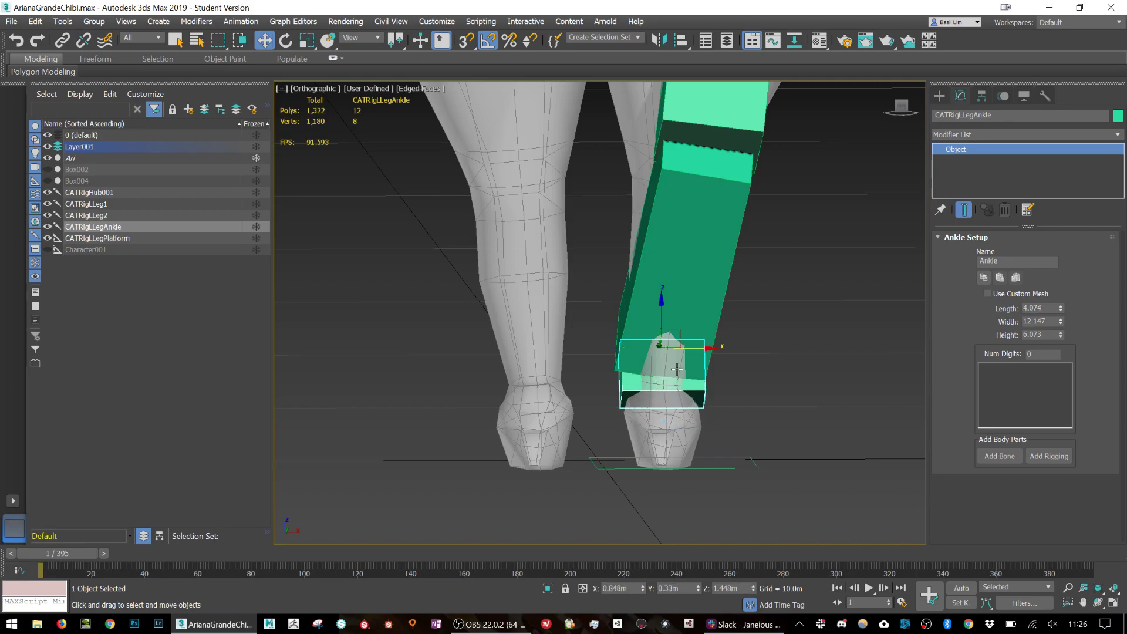
scroll(670, 381, "up", 3)
middle_click_drag(671, 382, 717, 359, "alt")
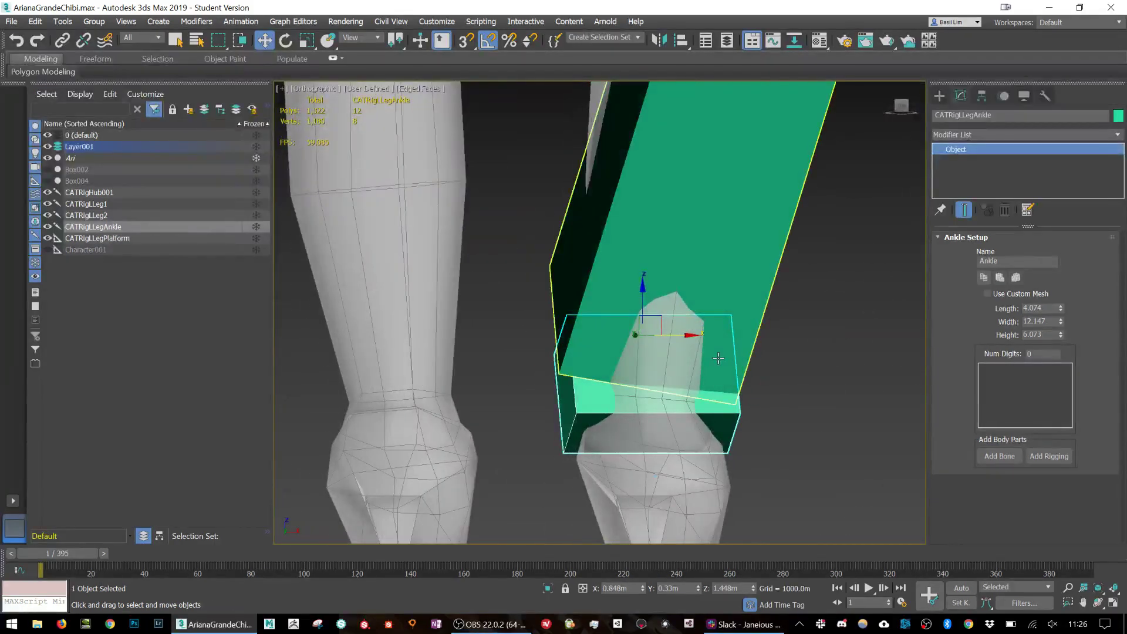
key("r")
left_click_drag(588, 336, 594, 330)
Move the top of the lower left leg bone back toward the character's knee, making the bone about 15.09 long.
middle_click_drag(595, 333, 560, 241, "alt")
left_click(541, 208)
scroll(554, 203, "down", 3)
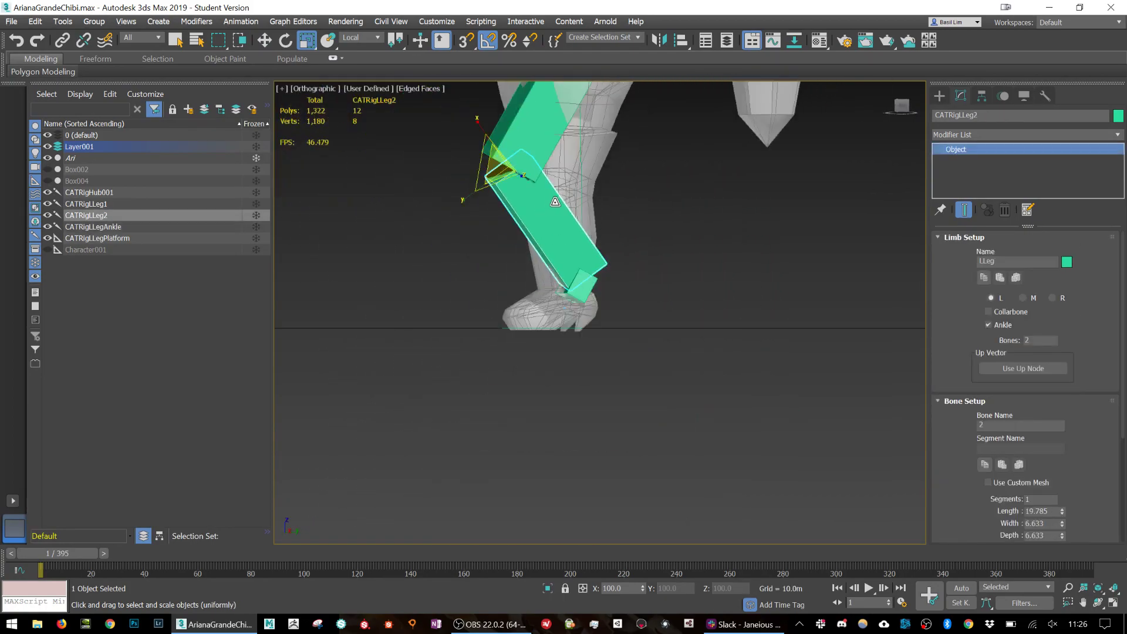
scroll(553, 203, "up", 4)
key("w")
left_click_drag(560, 235, 576, 239)
middle_click_drag(577, 238, 604, 282, "alt")
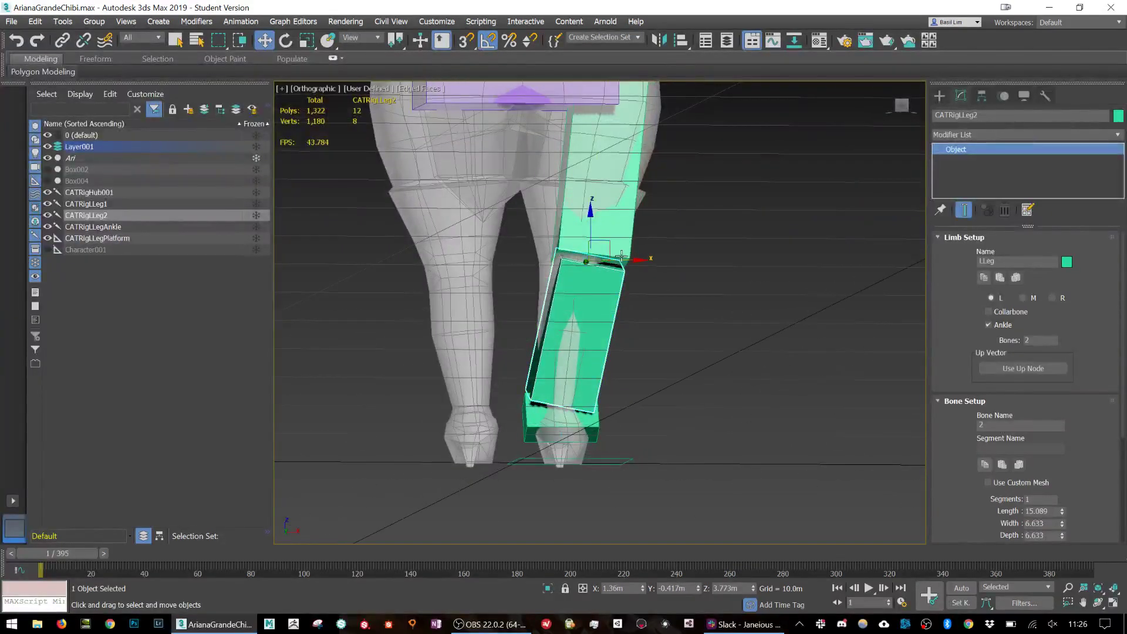
Move the top of the lower left leg bone inward and narrow the bone to about 5.36 in width and depth.
left_click_drag(620, 257, 608, 260)
key("r")
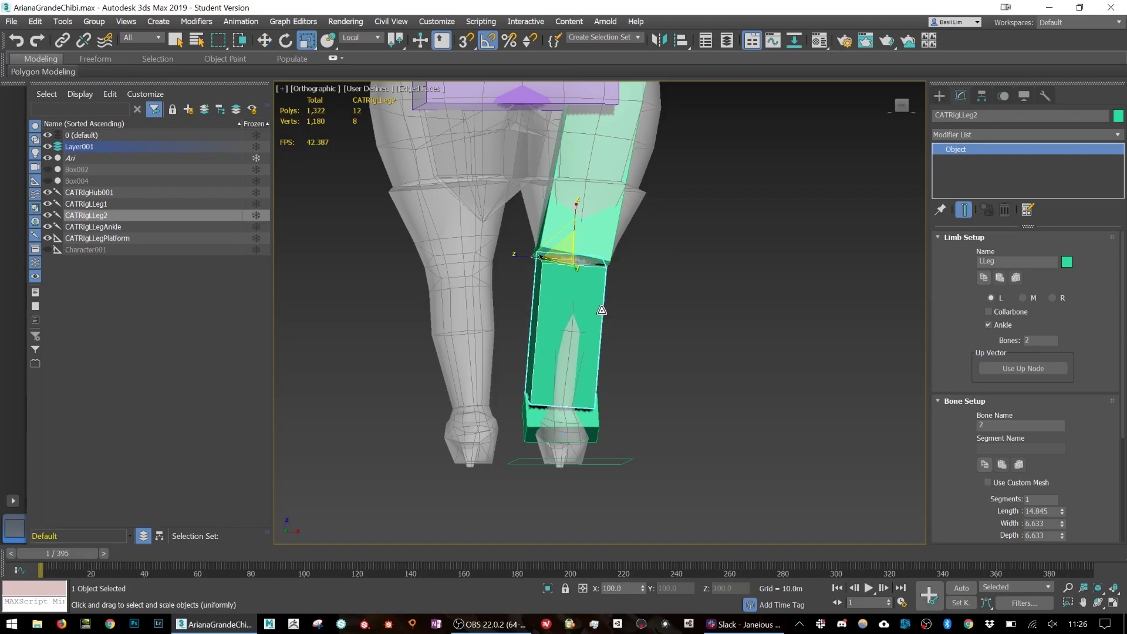
middle_click_drag(603, 311, 554, 298, "alt")
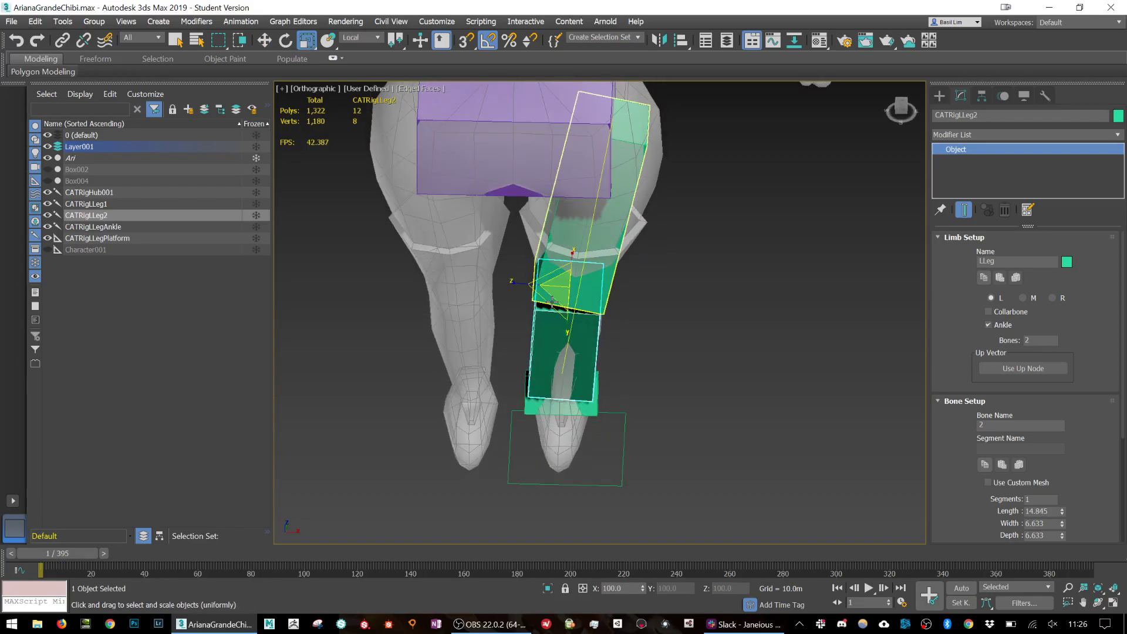
left_click_drag(556, 294, 556, 293)
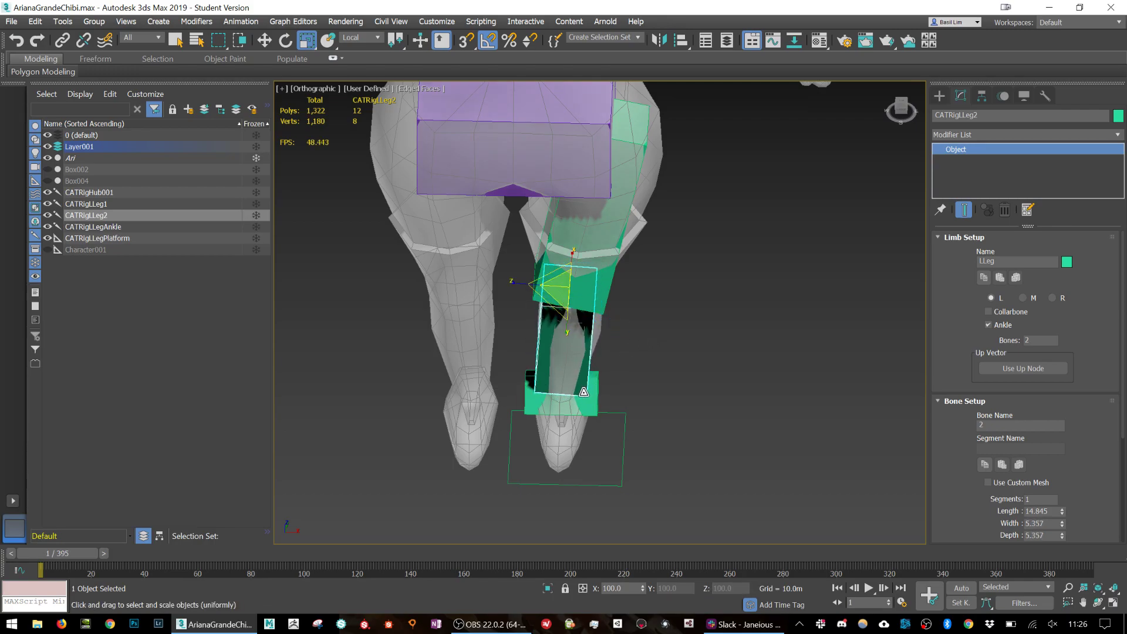
Shift the left ankle bone slightly outward to line up with the character's ankle.
left_click(589, 386)
key("w")
left_click_drag(601, 375, 607, 374)
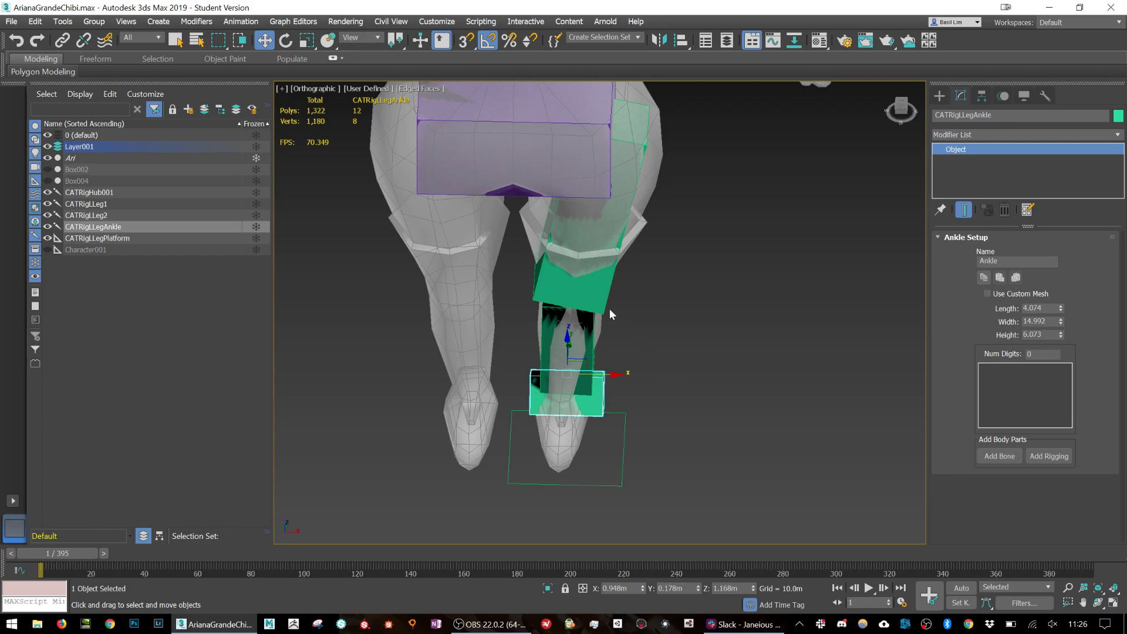
Scale the upper left leg bone to about 7.66 in width and depth.
left_click(609, 272)
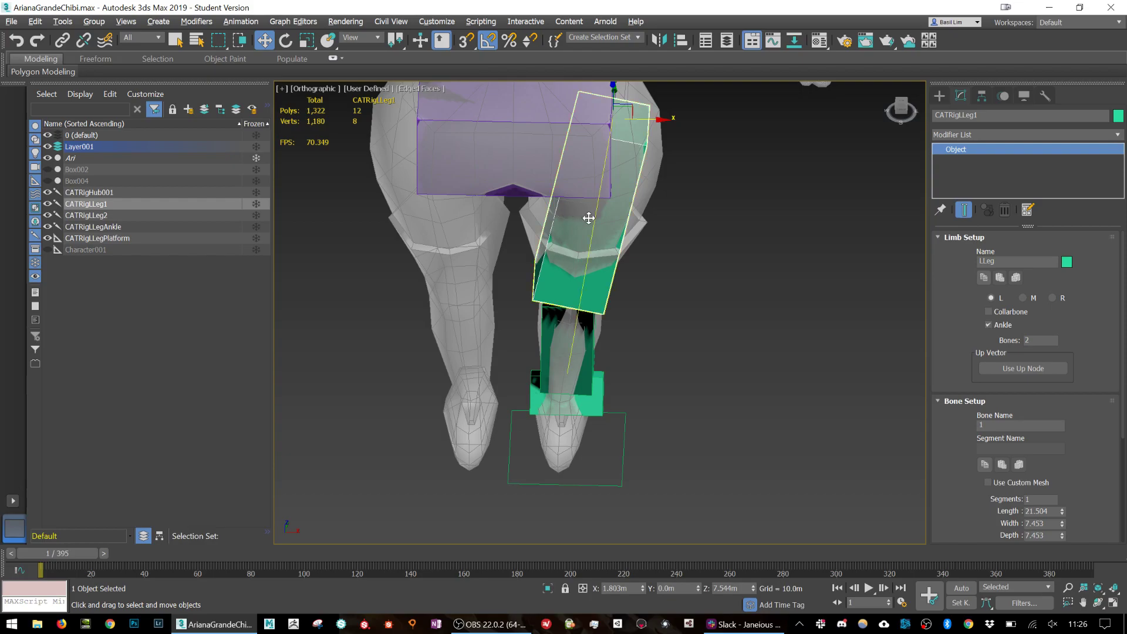
middle_click_drag(611, 221, 622, 197, "alt")
key("r")
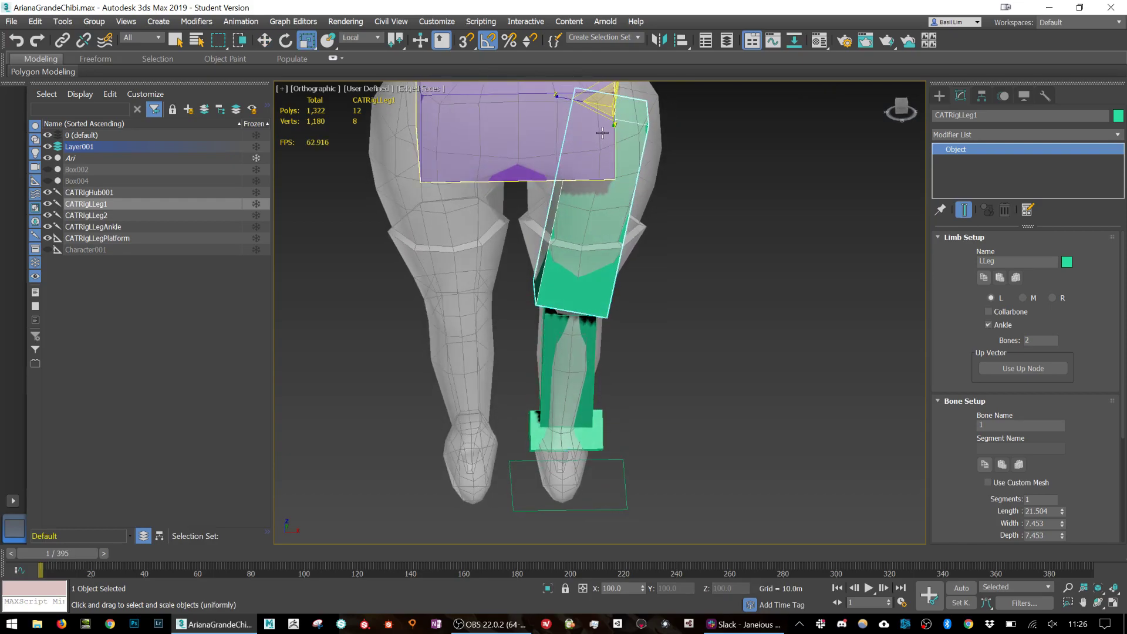
left_click_drag(604, 112, 598, 106)
Add an extra bone to the left ankle for the foot.
middle_click_drag(652, 223, 613, 457, "alt")
scroll(688, 241, "up", 3)
left_click(619, 368)
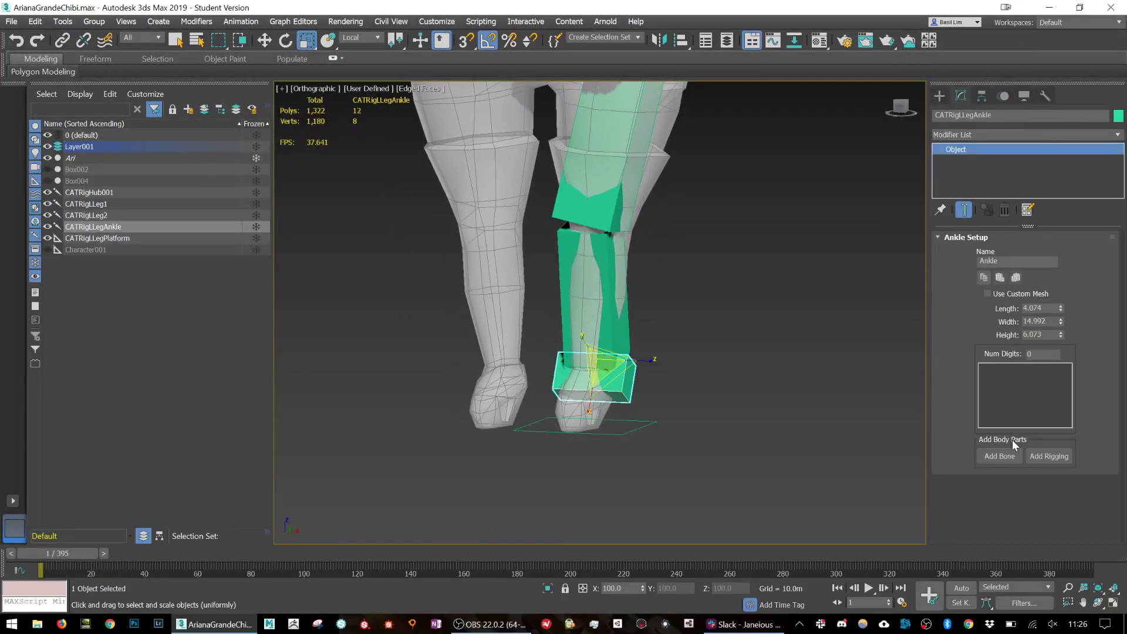
left_click(1000, 459)
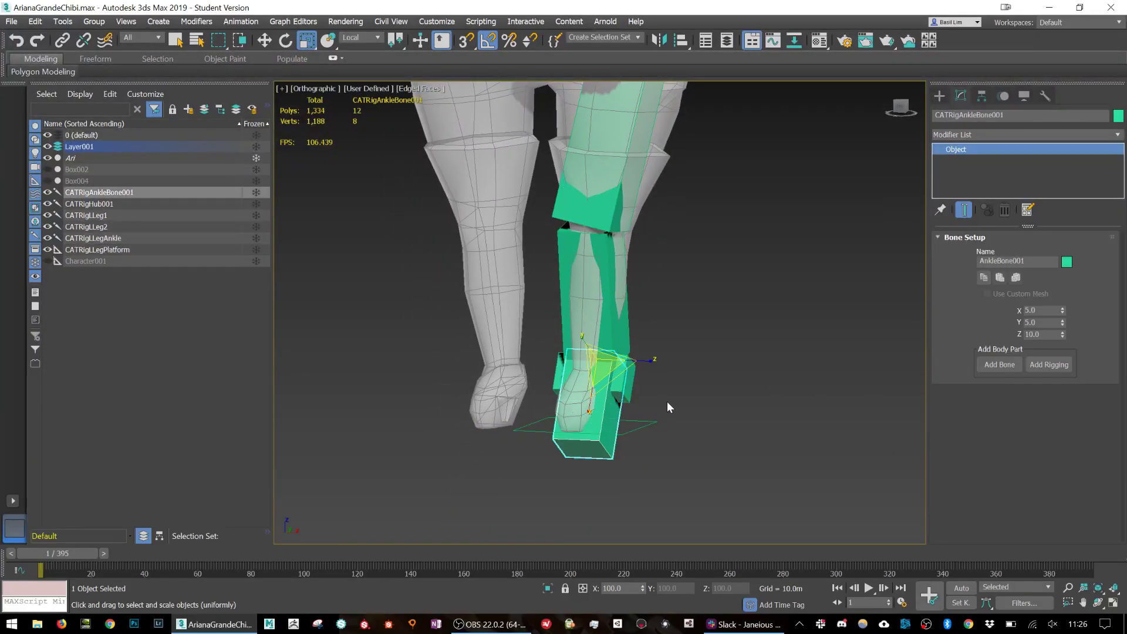
Shorten the new left foot bone to a Z size of about 5.61.
middle_click_drag(665, 402, 639, 400, "alt")
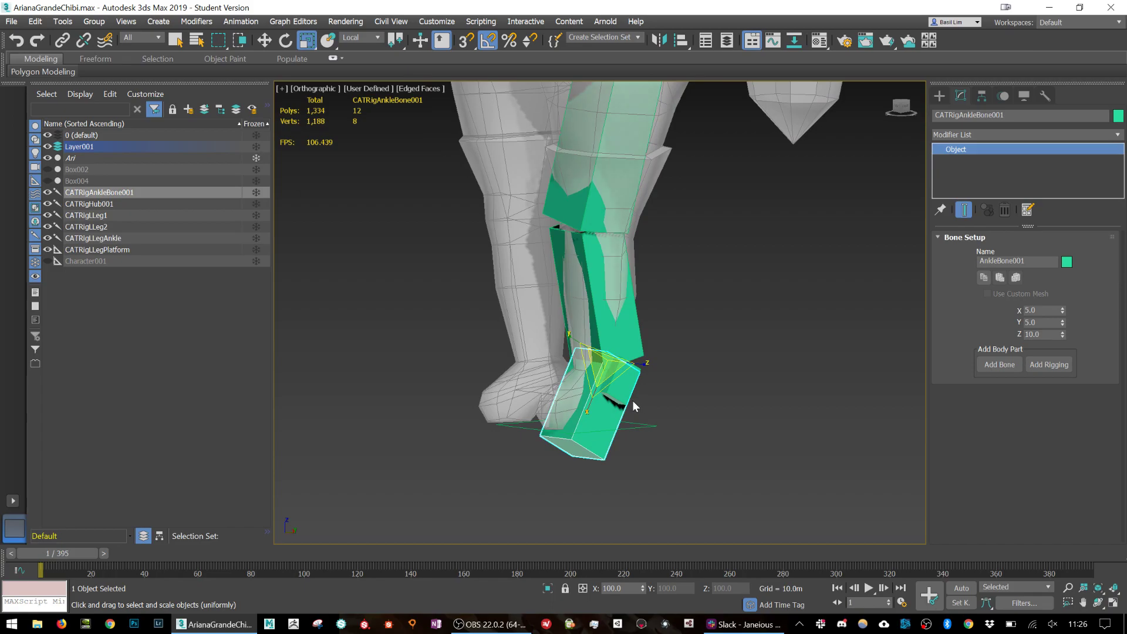
key("r")
left_click_drag(589, 407, 604, 378)
key("e")
key("w")
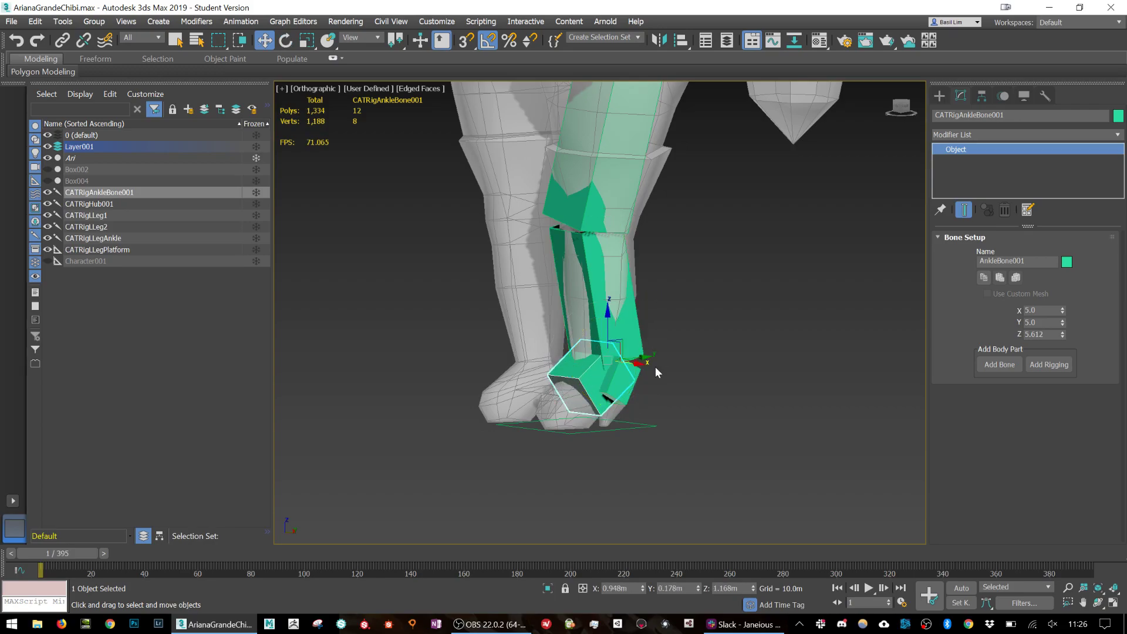
Reposition the left foot bone over the front of the foot and scale it to about 4.18 in Y and 7.02 in Z.
middle_click_drag(653, 366, 631, 369, "alt")
scroll(631, 369, "up", 5)
left_click_drag(610, 352, 622, 389)
key("e")
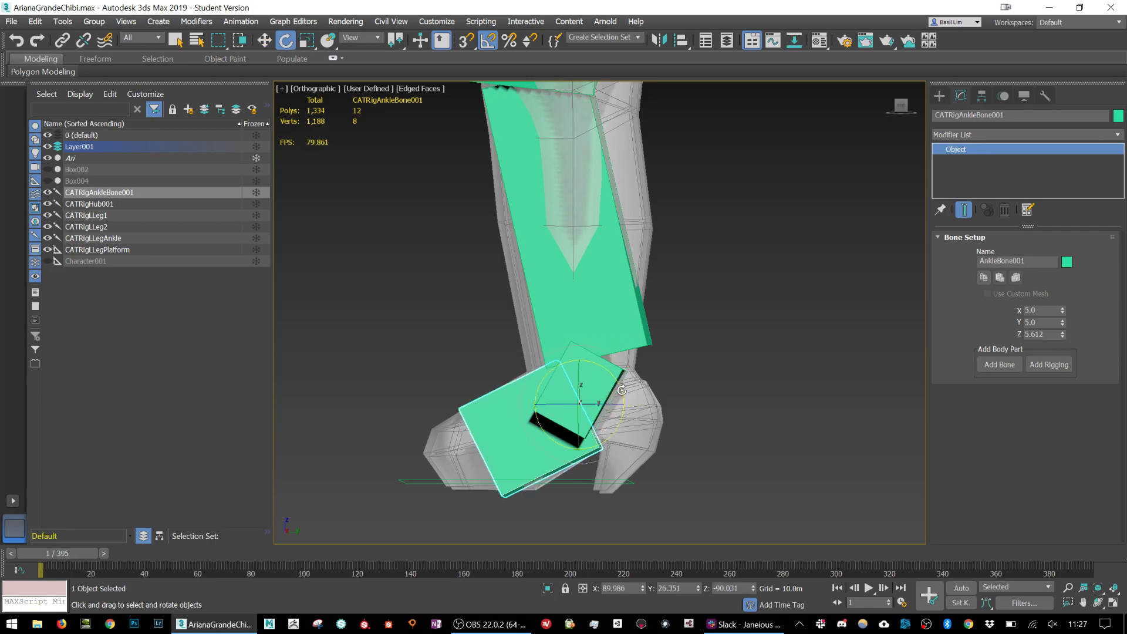
key("r")
left_click_drag(589, 424, 589, 428)
scroll(585, 350, "down", 3)
middle_click_drag(584, 351, 721, 295, "alt")
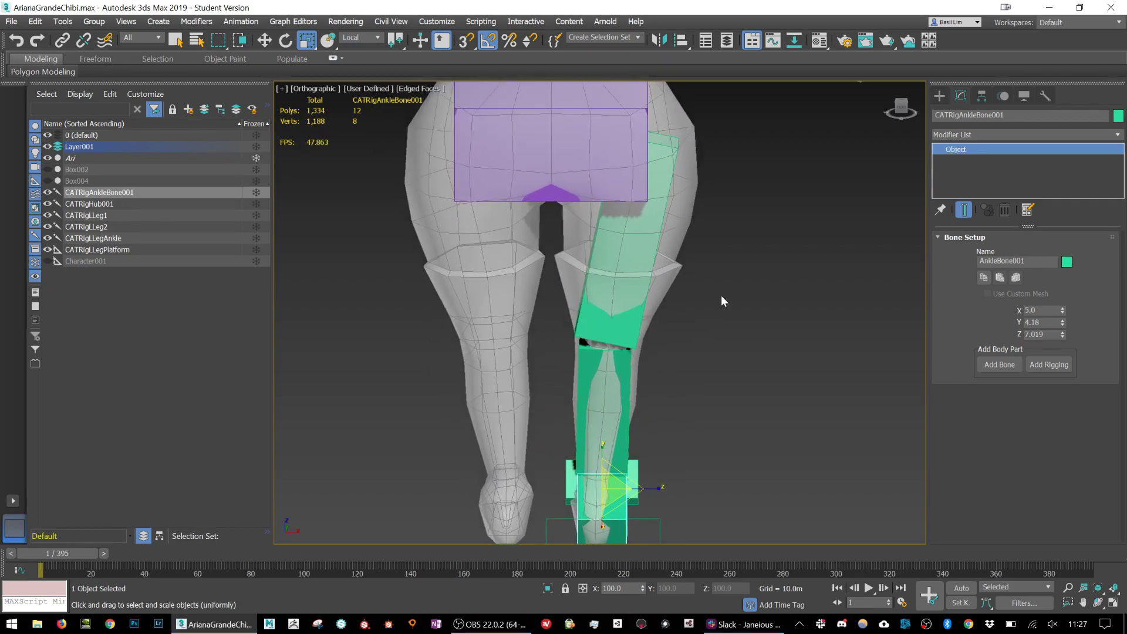
left_click(657, 188)
middle_click_drag(658, 188, 696, 233, "alt")
middle_click_drag(690, 195, 668, 178, "alt")
left_click(496, 138)
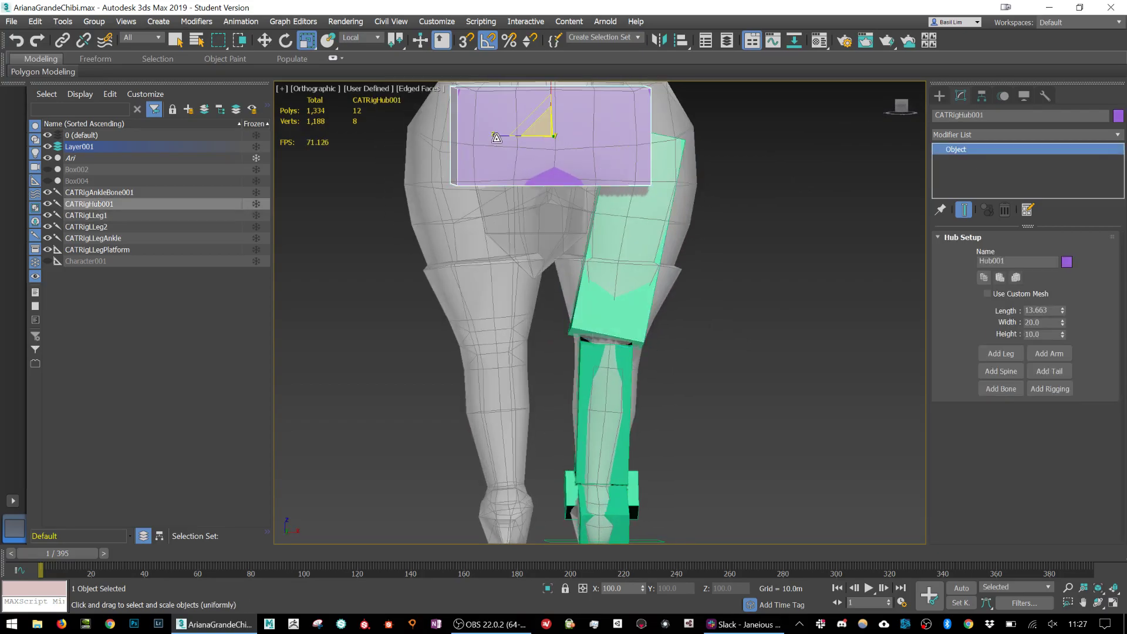
scroll(793, 274, "down", 5)
scroll(794, 275, "up", 2)
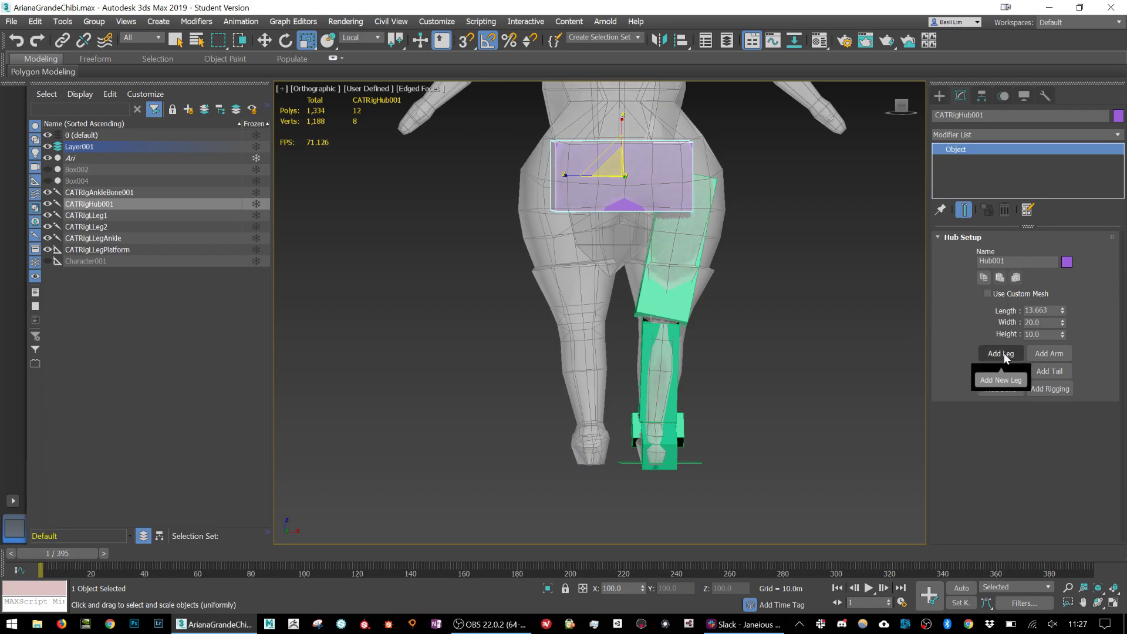
Move the top of the lower left leg bone back to the character's knee, making the bone about 14.49 long.
left_click(672, 279)
middle_click_drag(781, 297, 720, 323, "alt")
scroll(689, 286, "up", 5)
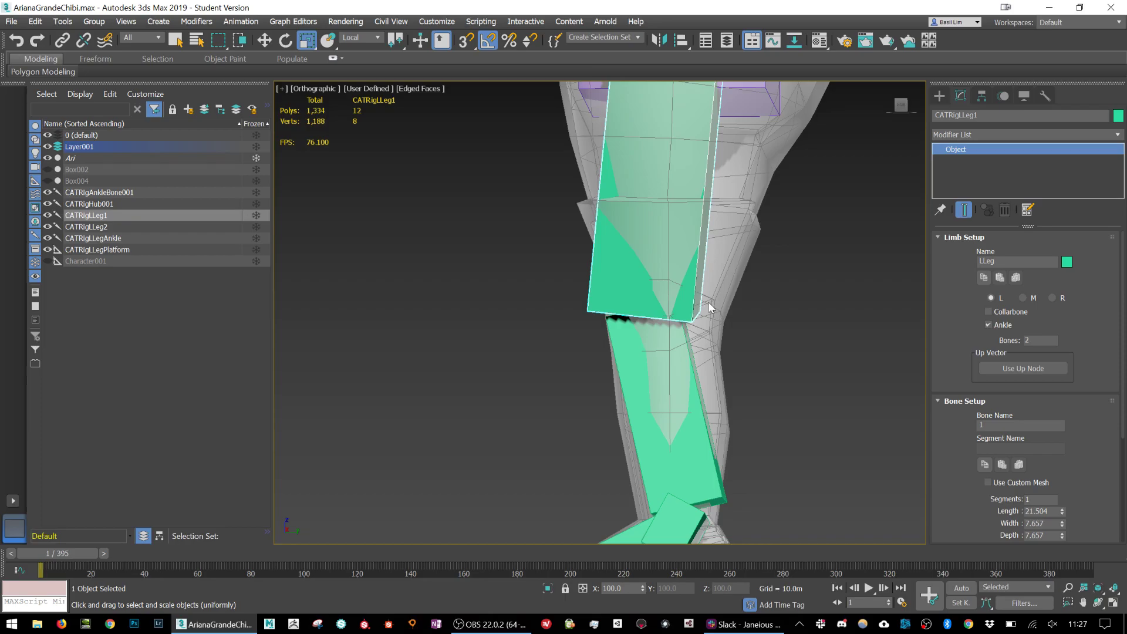
left_click(685, 346)
key("w")
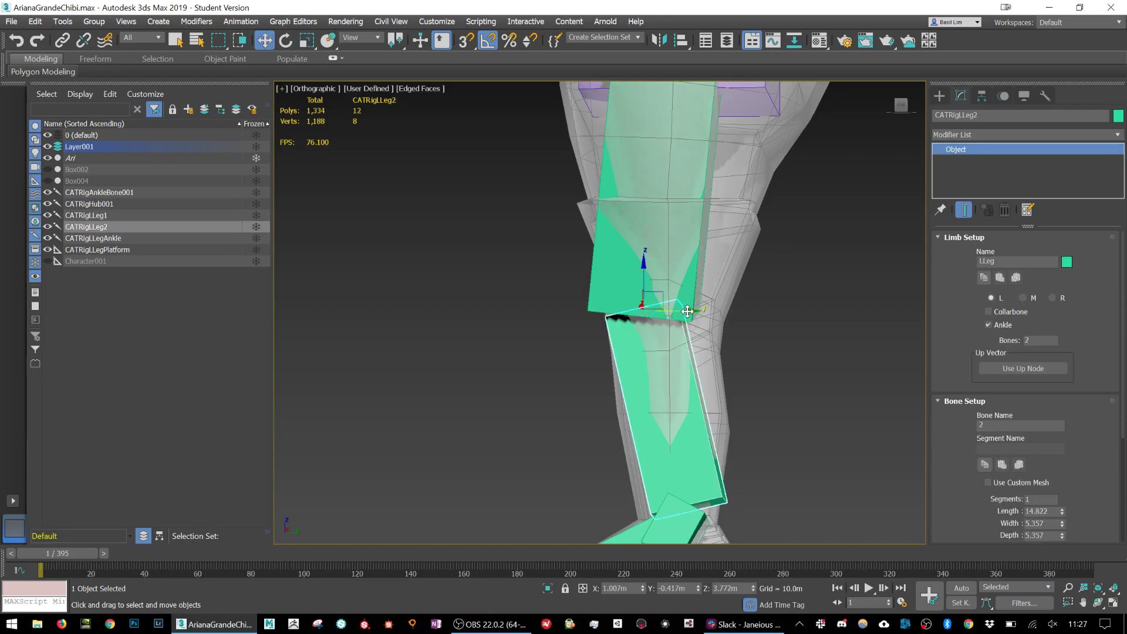
left_click_drag(694, 316, 704, 318)
mouse_move(703, 317)
middle_mouse_down("alt")
mouse_move(755, 354)
mouse_move(726, 314)
middle_mouse_up("alt")
left_click_drag(723, 313, 710, 302)
middle_click_drag(741, 319, 738, 344, "alt")
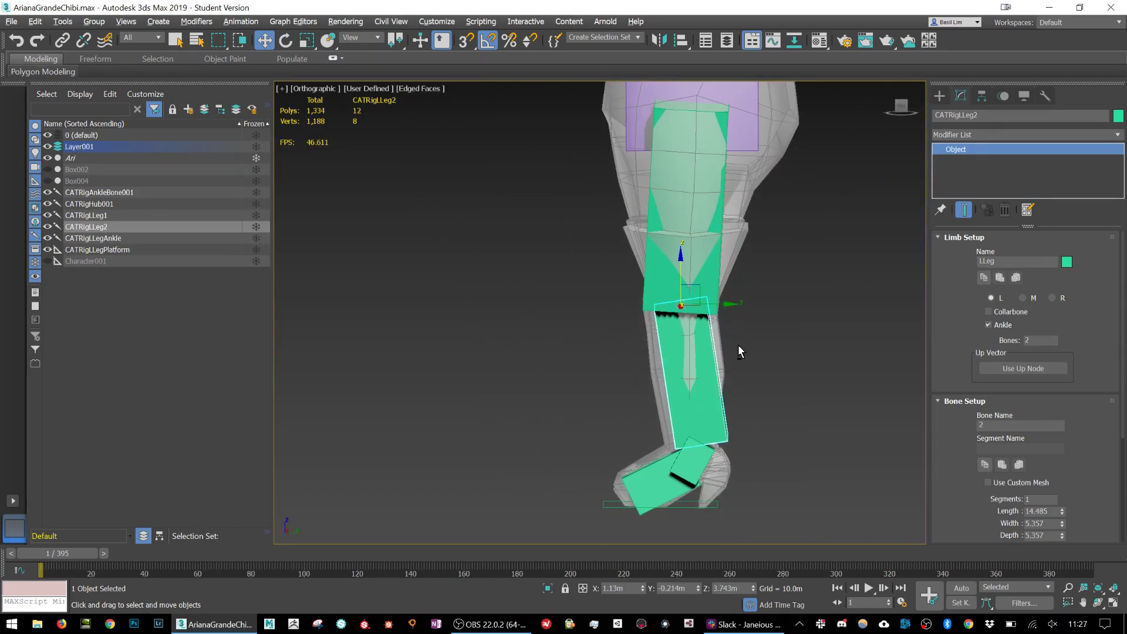
Turn on the up node for the left leg and move it well in front of the knee.
left_click(1019, 368)
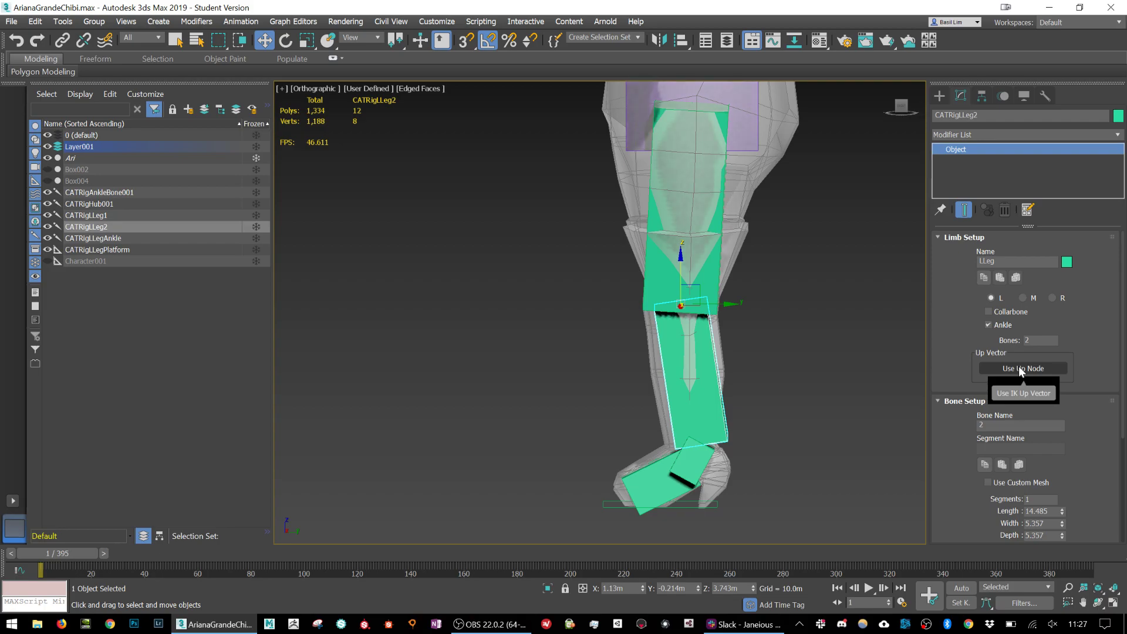
left_click(1019, 368)
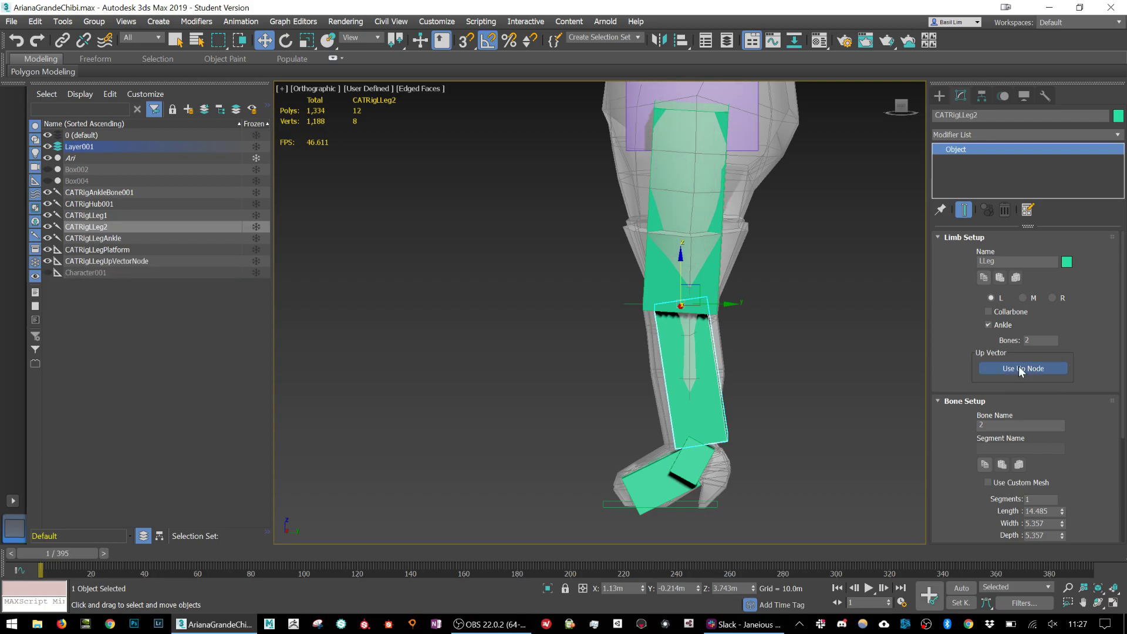
left_click(632, 304)
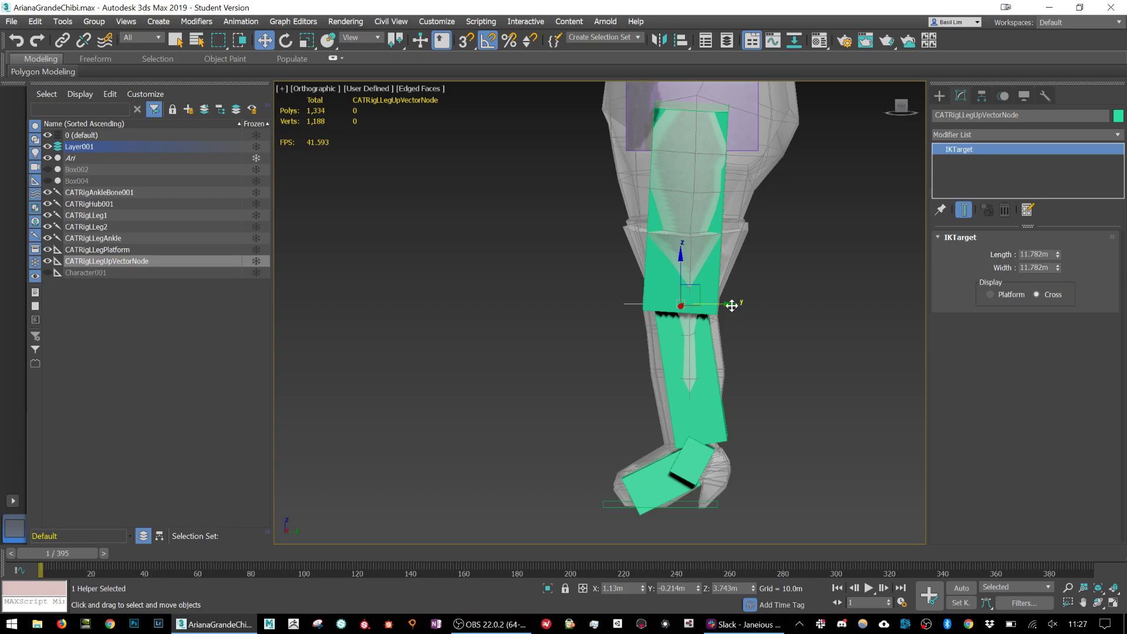
left_click_drag(732, 305, 390, 266)
middle_click_drag(390, 266, 646, 352, "alt")
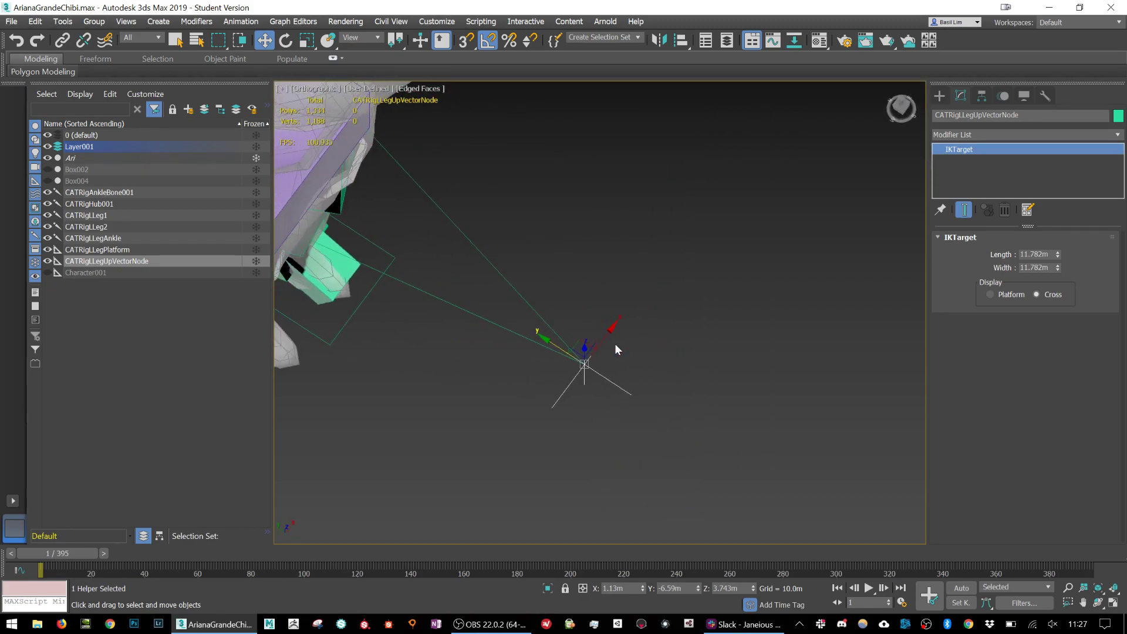
middle_click_drag(582, 331, 548, 312, "alt")
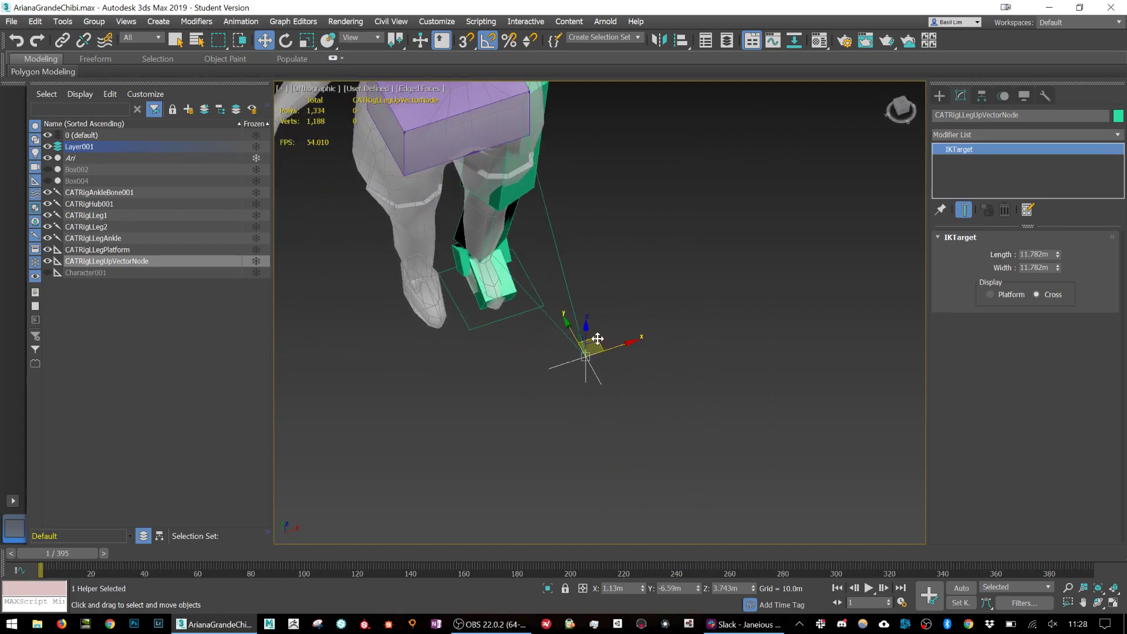
left_click_drag(597, 338, 519, 363)
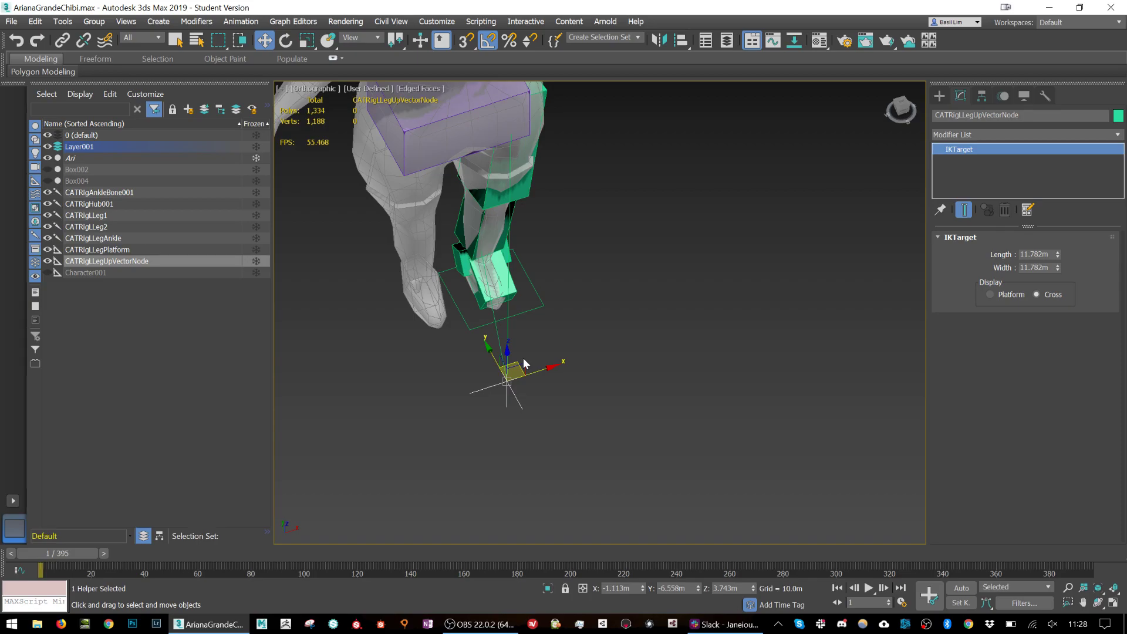
Add a second leg to the pelvis hub for the character's right side.
left_click(443, 125)
left_click(1004, 353)
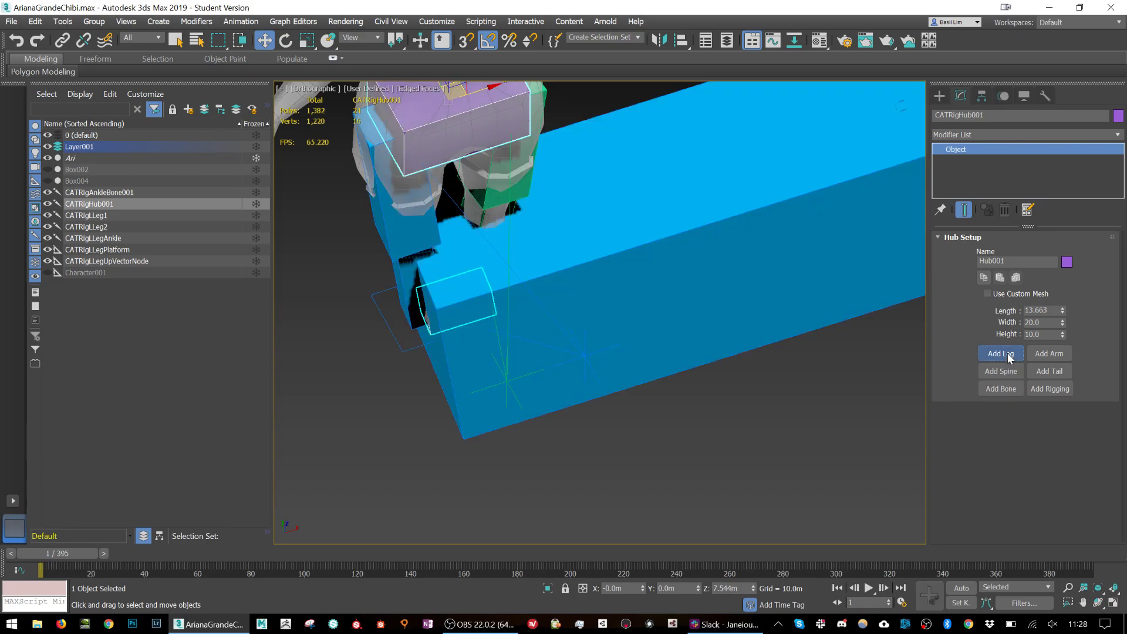
middle_click_drag(671, 216, 562, 294, "alt")
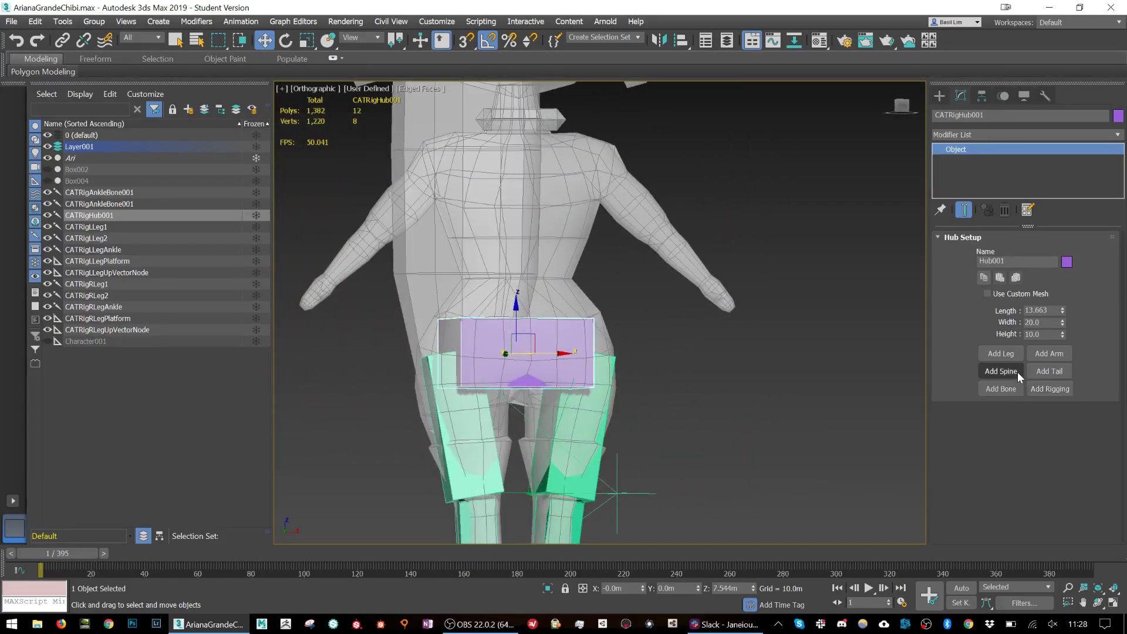
Add a spine with an upper hub to the pelvis hub.
middle_click_drag(706, 323, 833, 351, "alt")
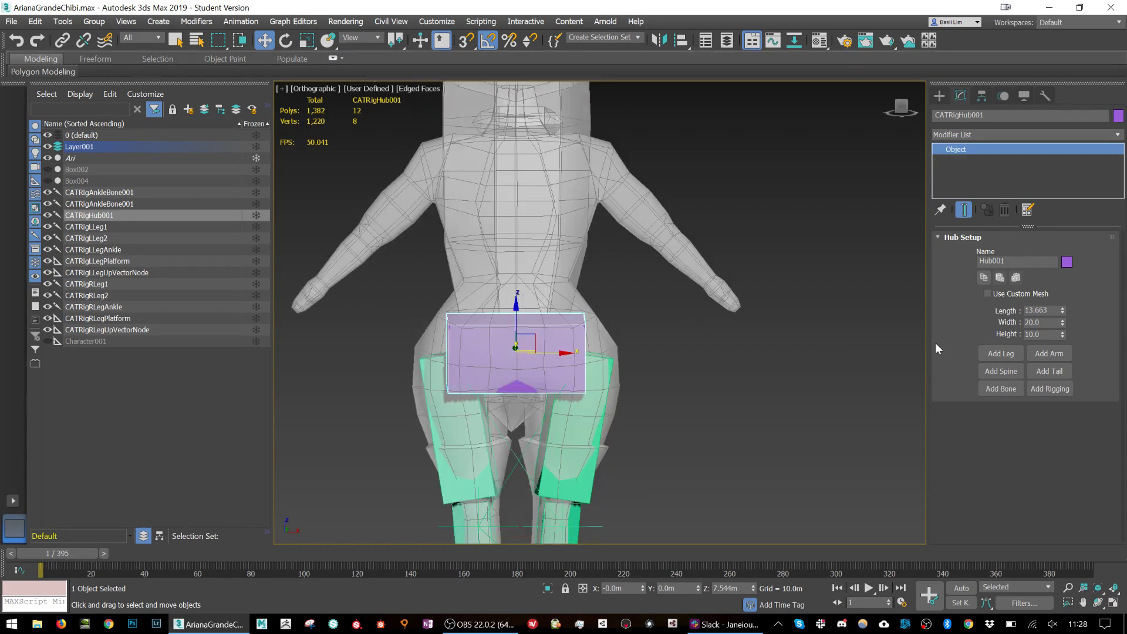
left_click(1000, 373)
middle_click_drag(651, 306, 691, 372)
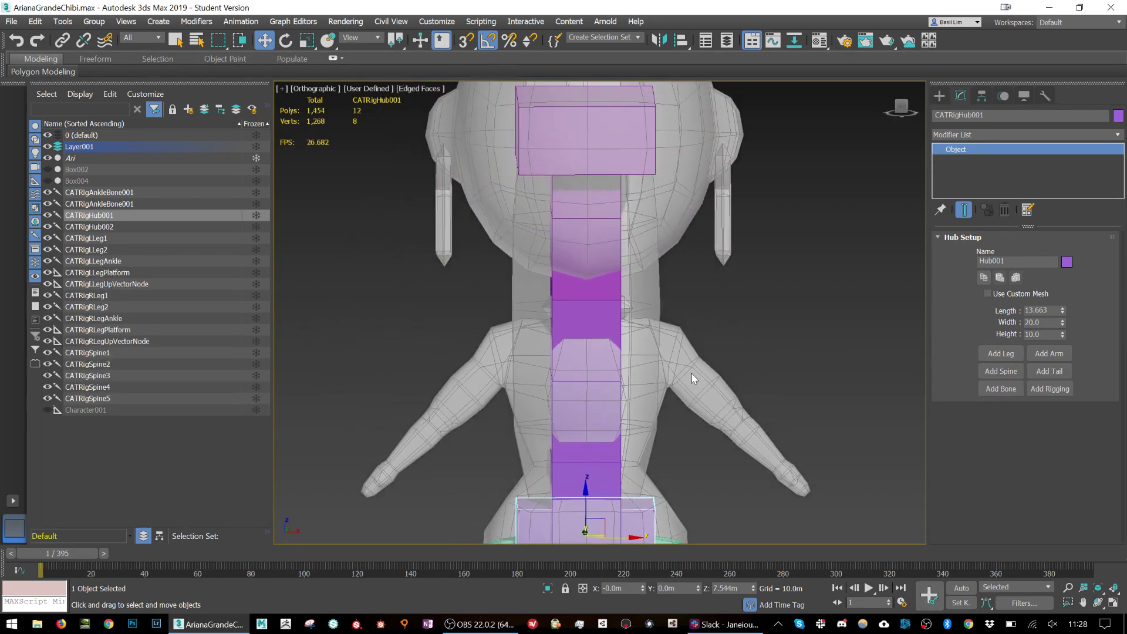
scroll(692, 373, "down", 1)
Rename the hub at the top of the spine as CATRigChest.
left_click(615, 204)
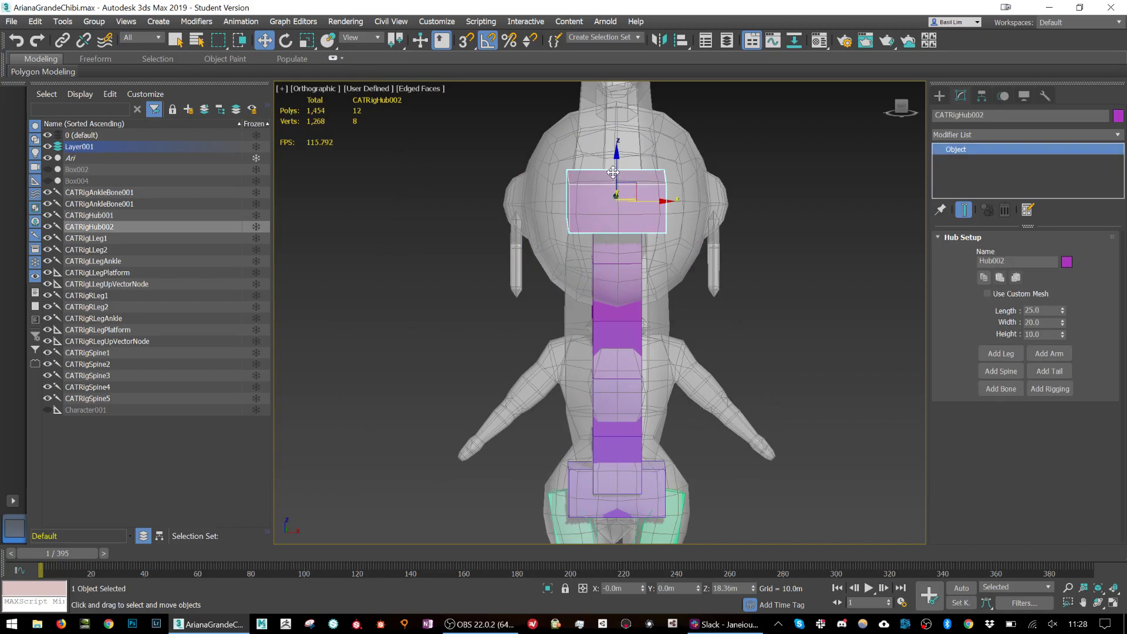
left_click_drag(960, 115, 992, 115)
type("Chest")
key("Return")
middle_click_drag(692, 276, 787, 273, "alt")
key("e")
left_click_drag(651, 176, 569, 198)
right_click(569, 198)
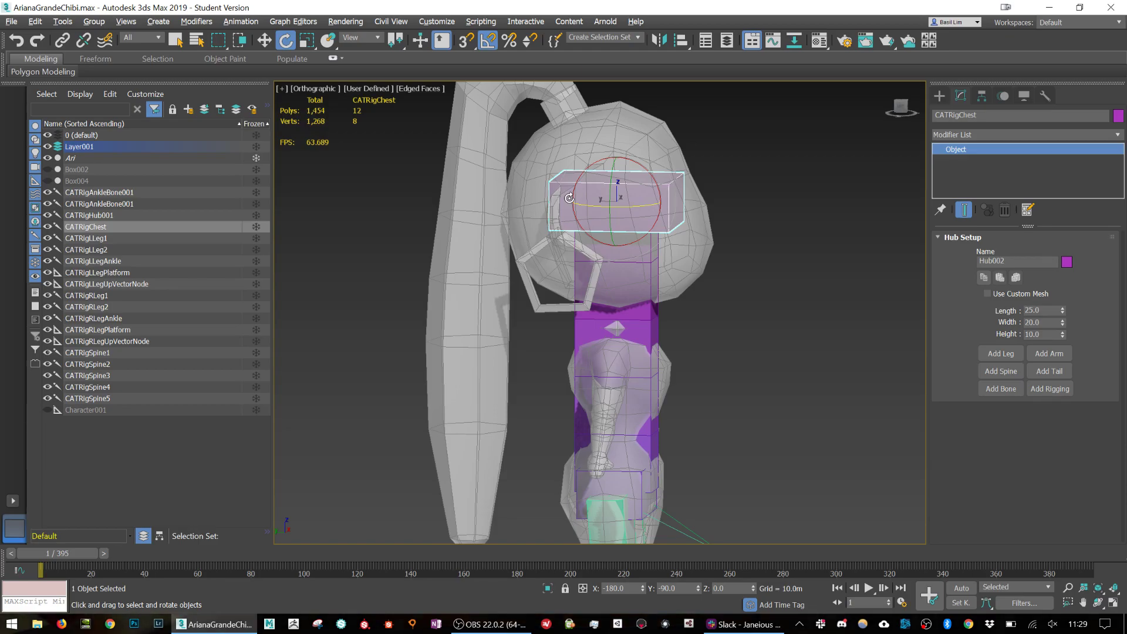
Move the chest hub down to the character's upper torso and scale it to about 17.28 long and 15.14 high.
key("w")
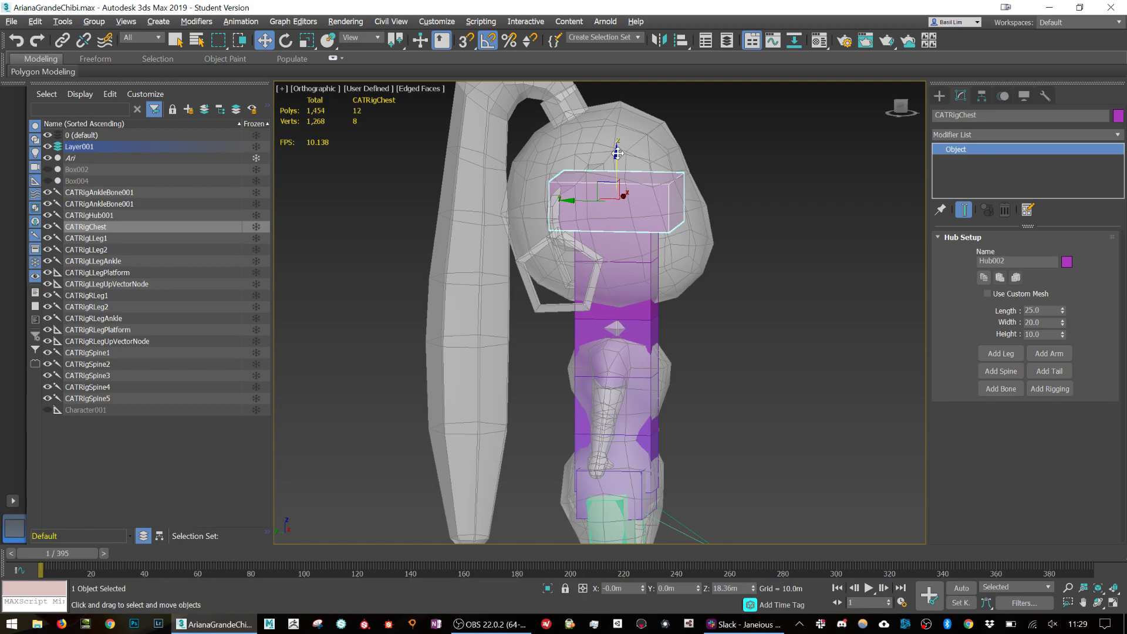
left_click_drag(608, 155, 659, 368)
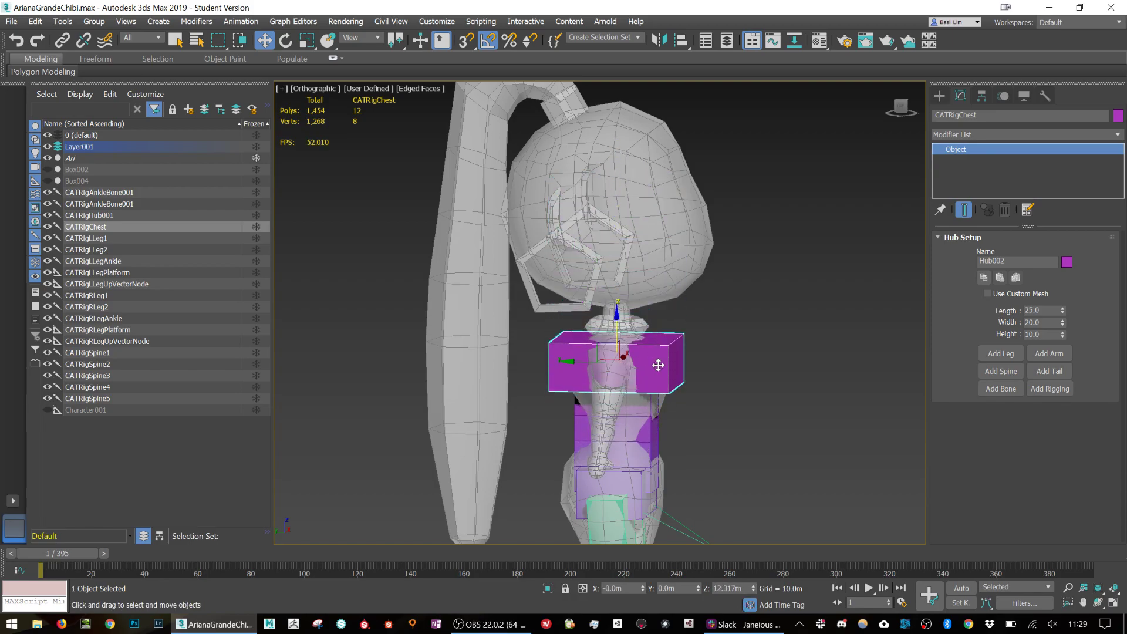
scroll(659, 367, "up", 3)
middle_click_drag(705, 389, 661, 406, "alt")
key("r")
left_click_drag(608, 380, 603, 375)
middle_click_drag(603, 375, 578, 415, "alt")
left_click_drag(581, 411, 583, 424)
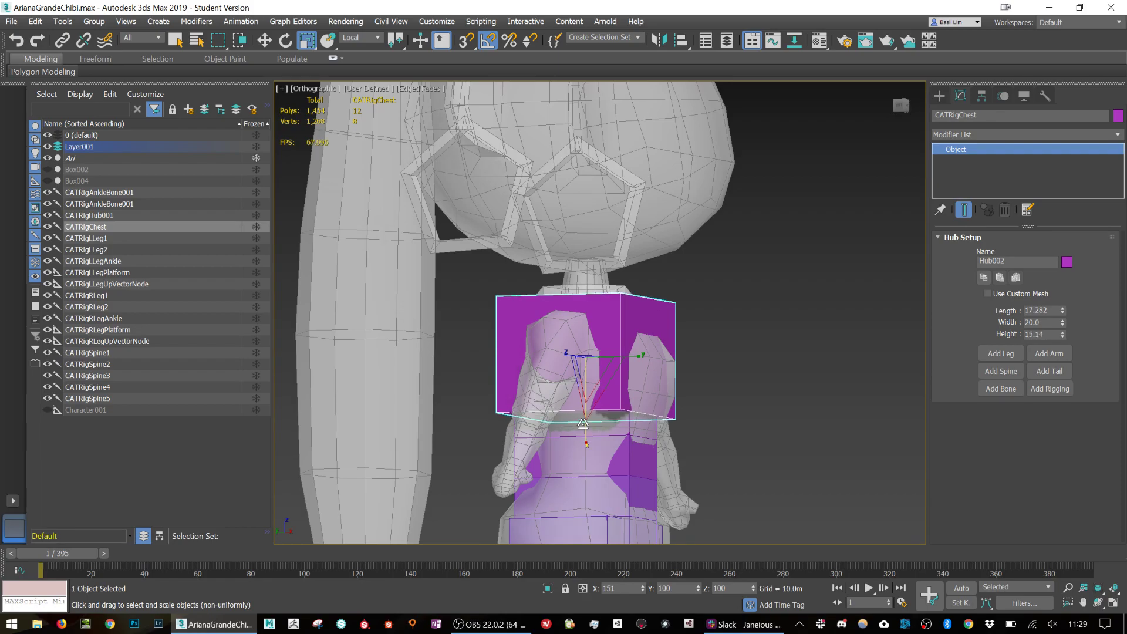
Lower the chest hub slightly to a height of about 11.91 m so it sits below the neck.
key("w")
left_click_drag(576, 345, 577, 365)
scroll(628, 395, "down", 2)
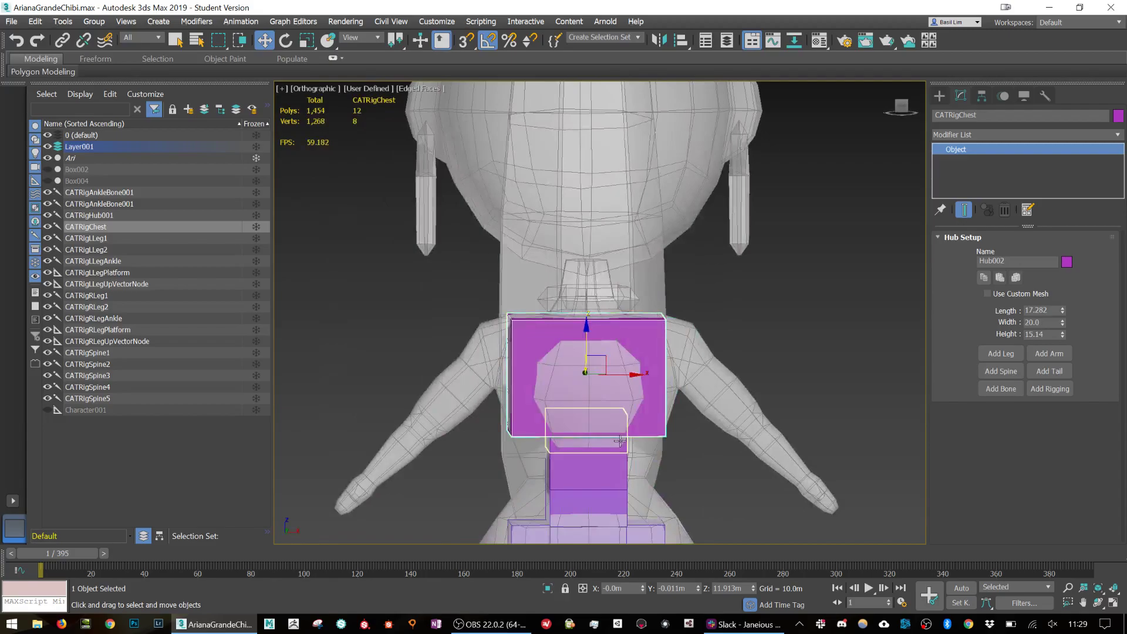
Set the number of bones in the spine to 3.
middle_click_drag(599, 469, 594, 367)
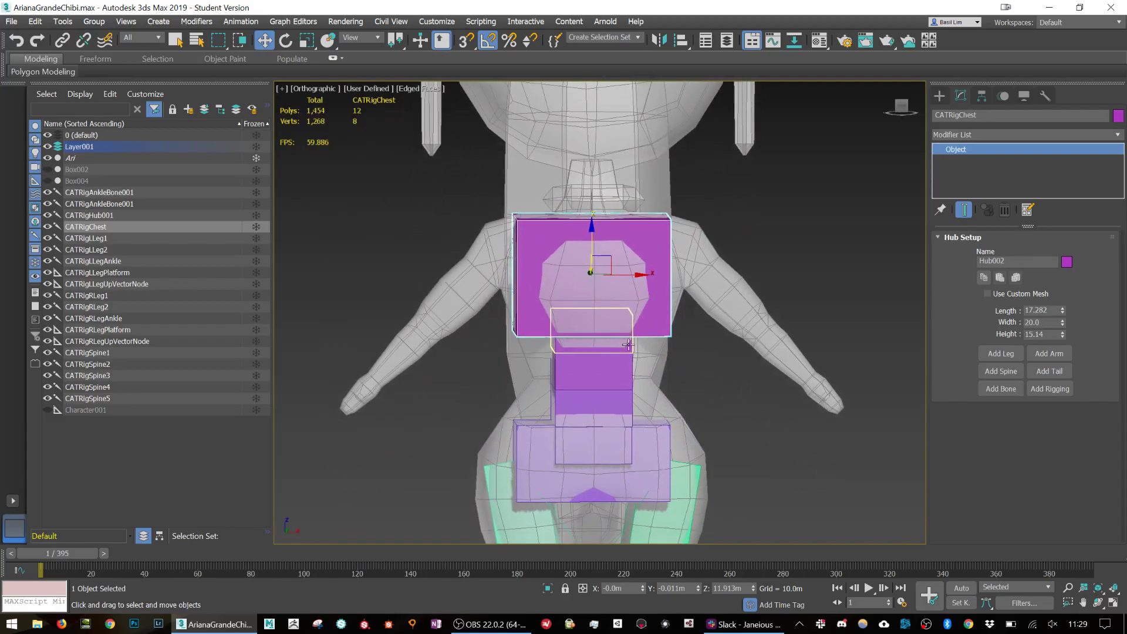
left_click(595, 379)
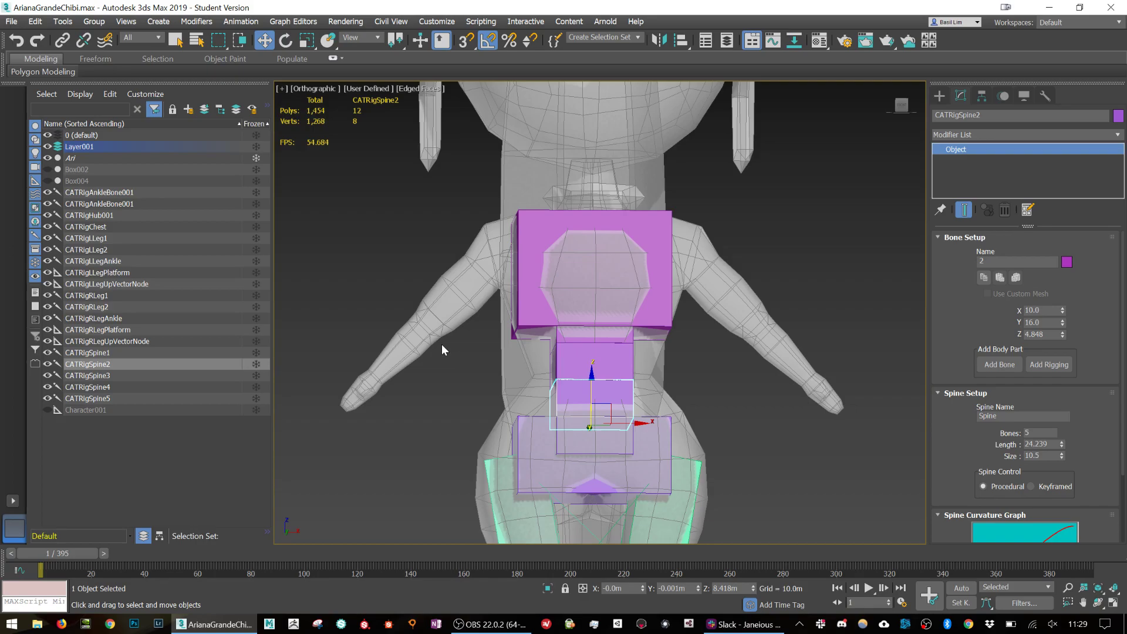
left_click(592, 365)
left_click(1039, 433)
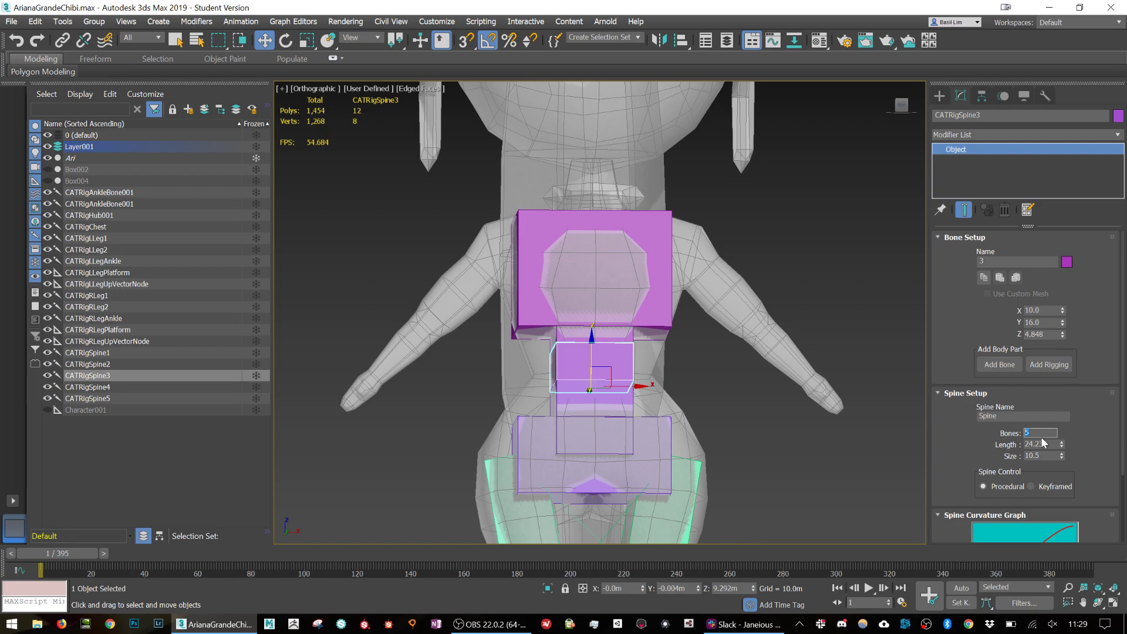
key("Return")
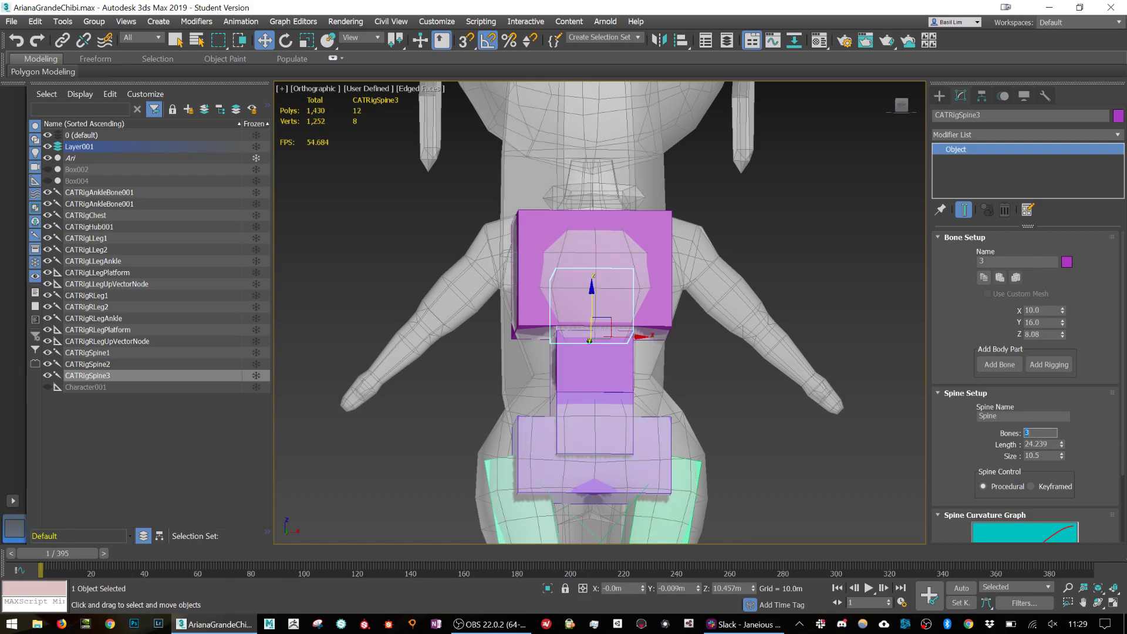
Widen the spine bones to fit the torso, with the middle one about 14.46 and the upper one about 17.86 wide.
scroll(671, 333, "up", 3)
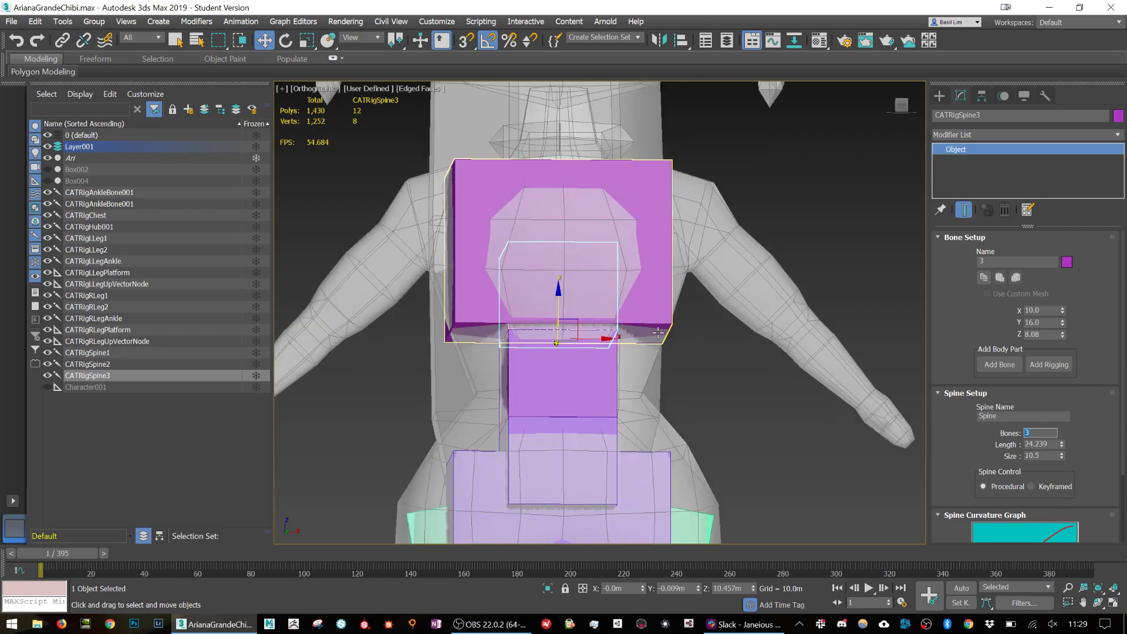
left_click(677, 375)
left_click(579, 371)
key("r")
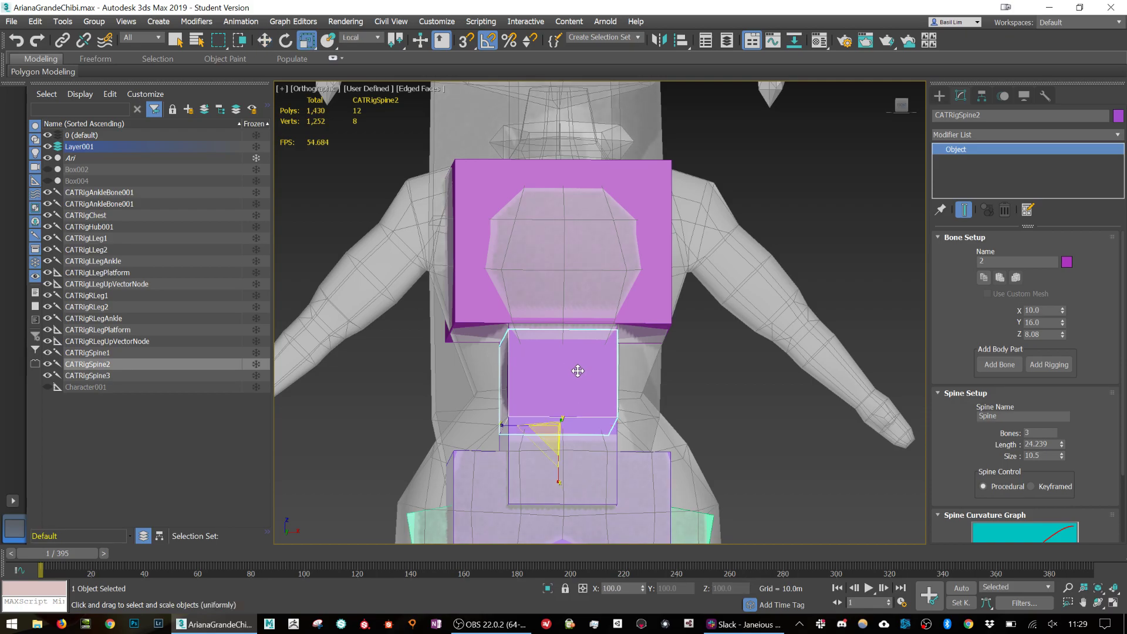
left_click_drag(509, 424, 534, 446)
left_click(530, 321)
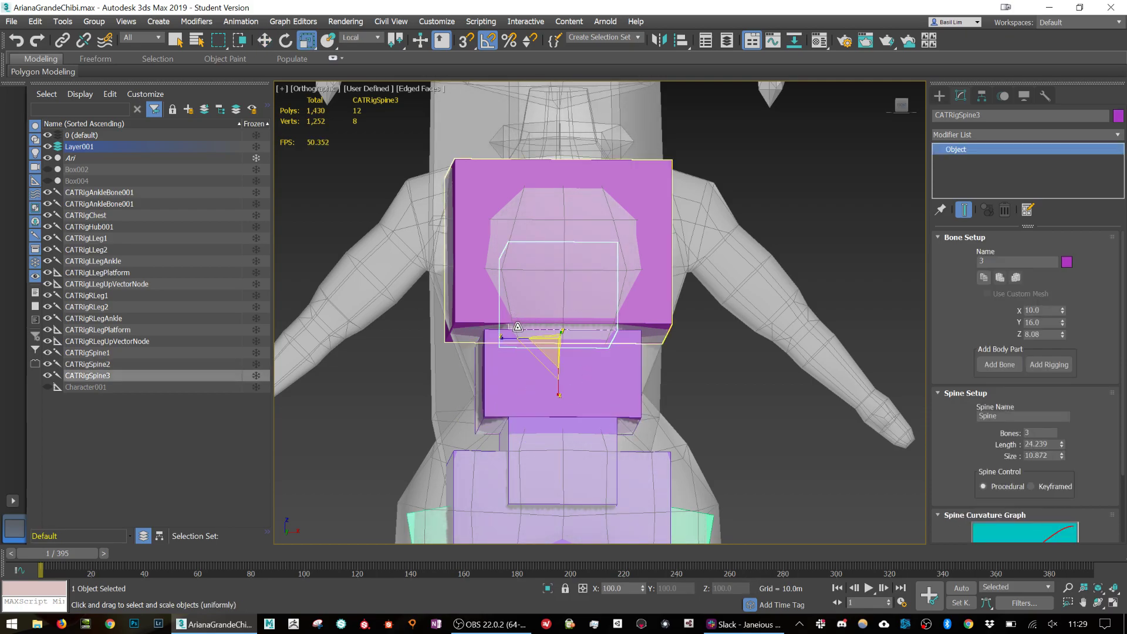
left_click_drag(530, 328, 483, 335)
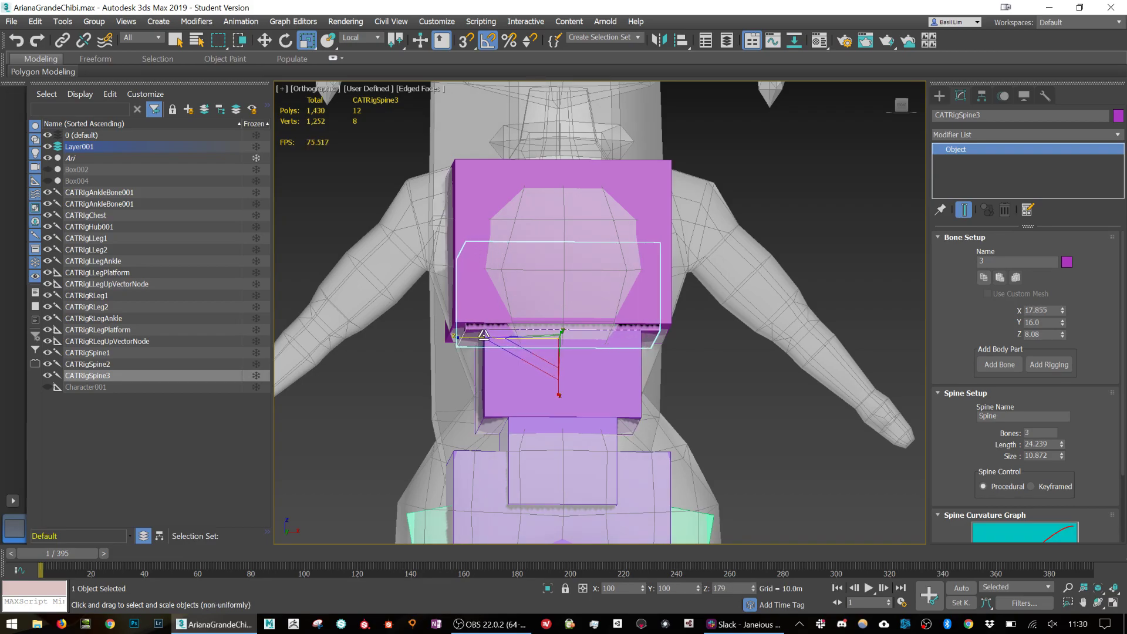
left_click(528, 438)
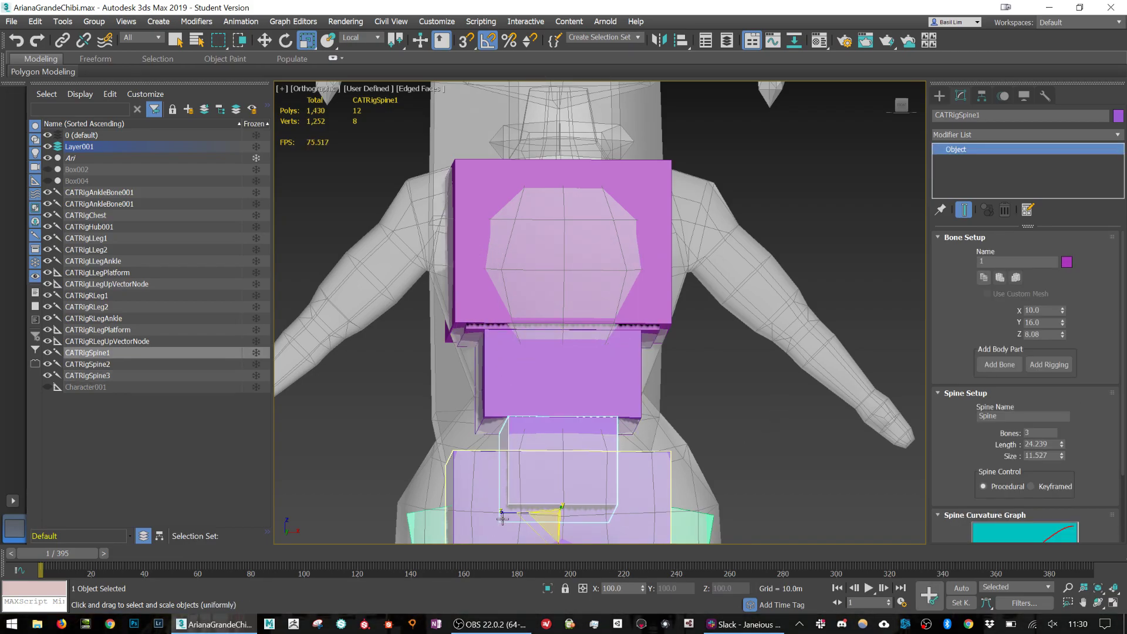
left_click_drag(504, 512, 502, 502)
Reduce the middle spine bone's depth to about 12.06 to fit the waist in side view.
middle_click_drag(503, 502, 642, 388, "alt")
left_click(623, 387)
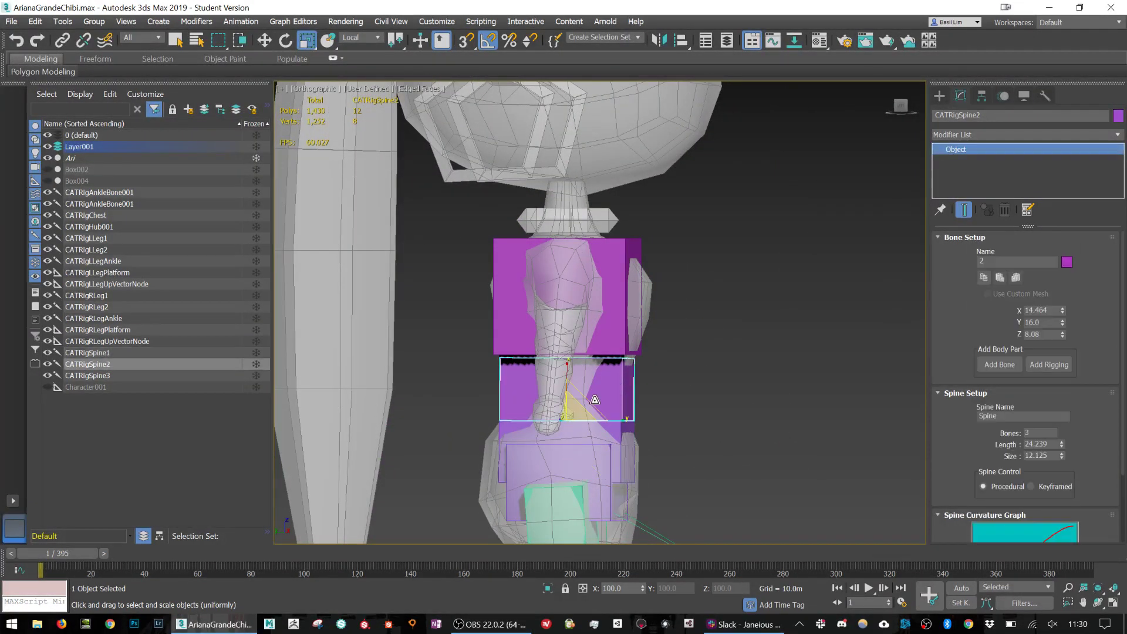
left_click_drag(615, 418, 592, 415)
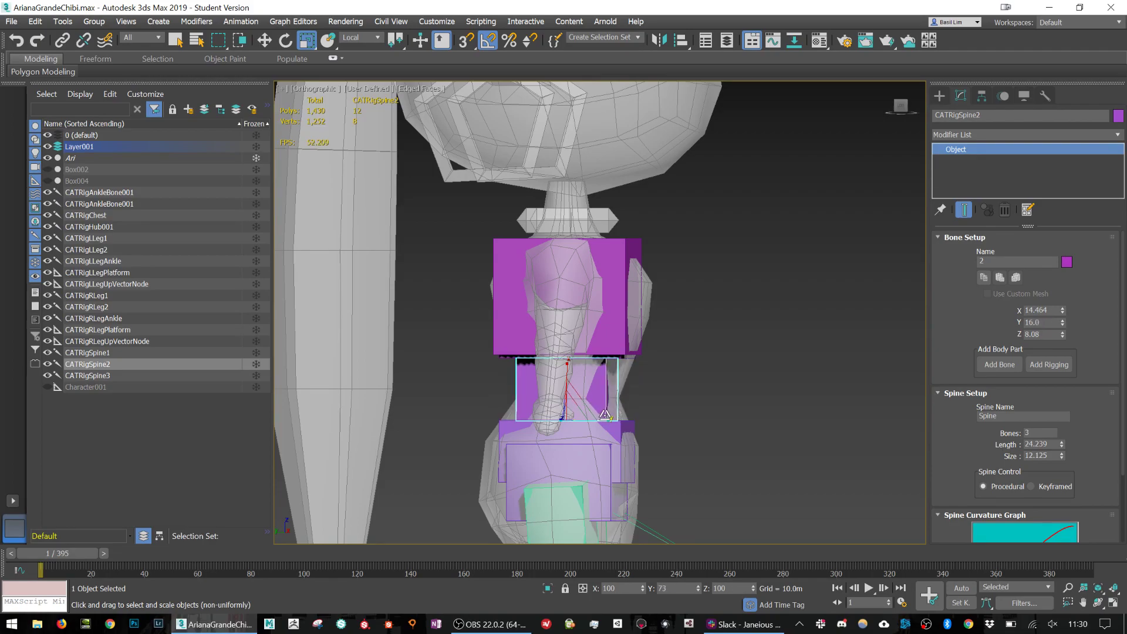
middle_click_drag(753, 333, 622, 317, "alt")
Examine how the chest hub, middle spine bone and pelvis hub fit the body from the front.
left_click(630, 270)
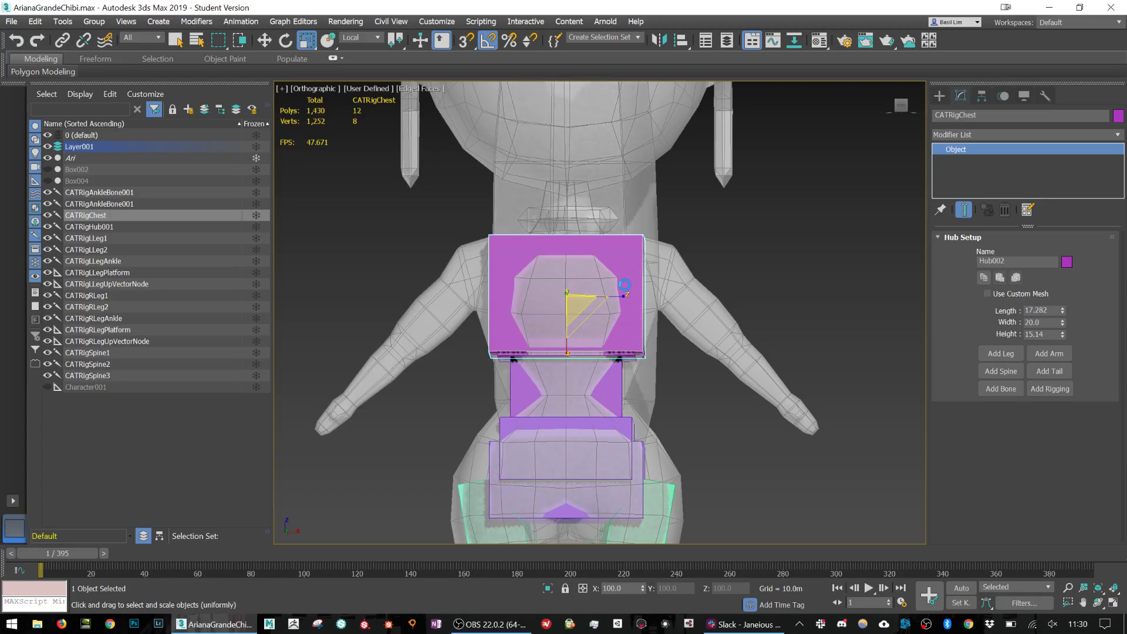
left_click(625, 498)
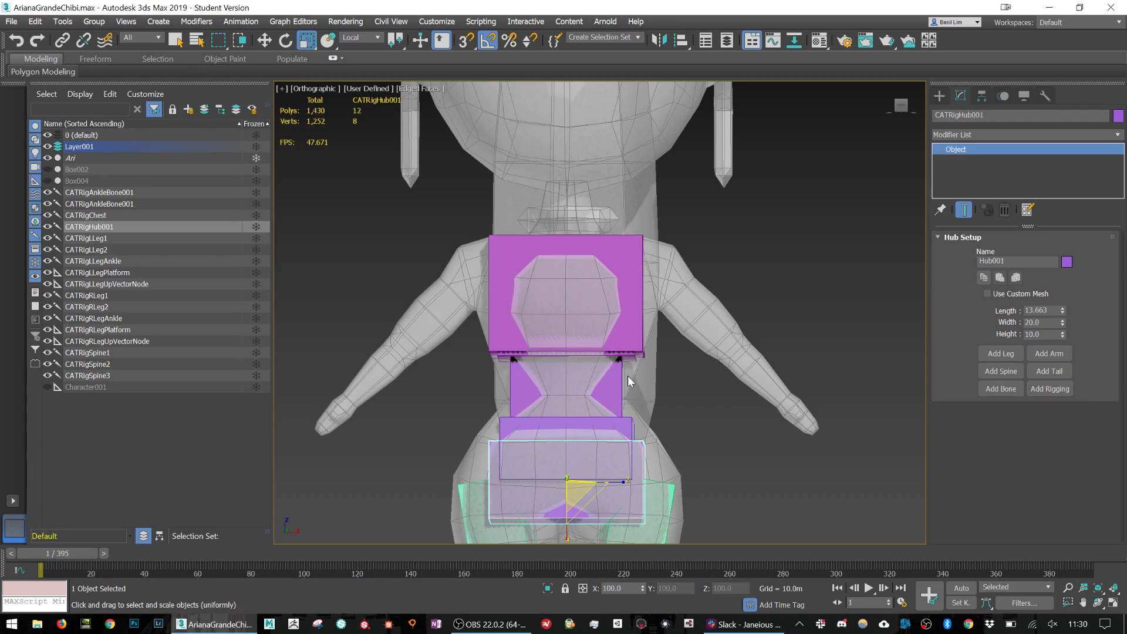
left_click(613, 391)
middle_click_drag(688, 443, 685, 375)
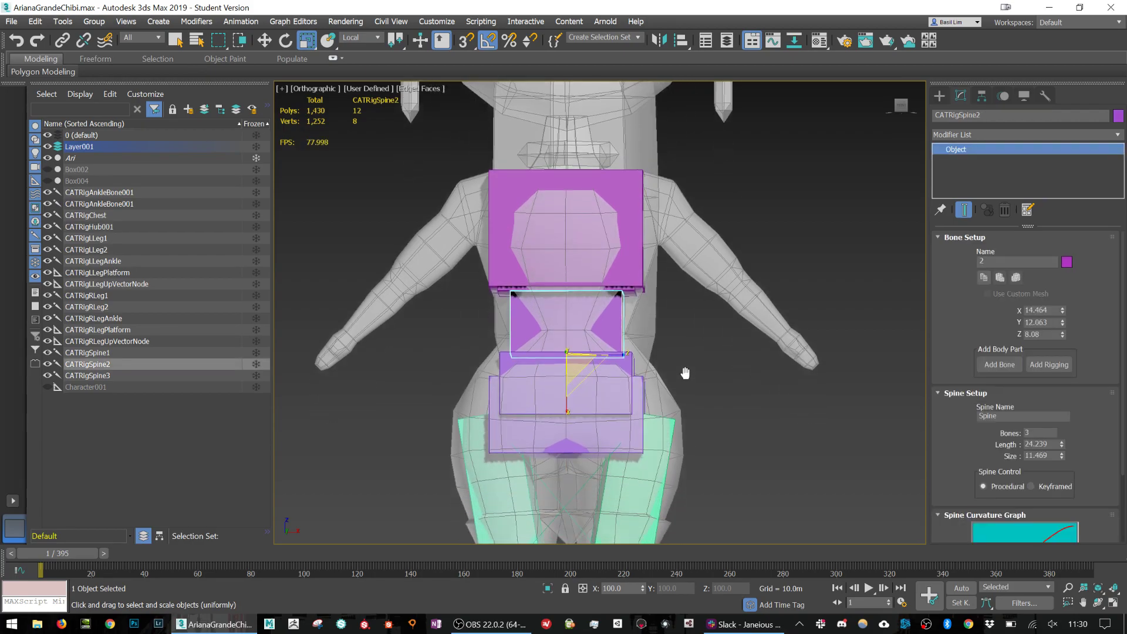
left_click(645, 455)
middle_click_drag(673, 474, 679, 417)
Add an arm to the chest hub.
left_click(617, 211)
middle_click_drag(616, 176, 614, 301)
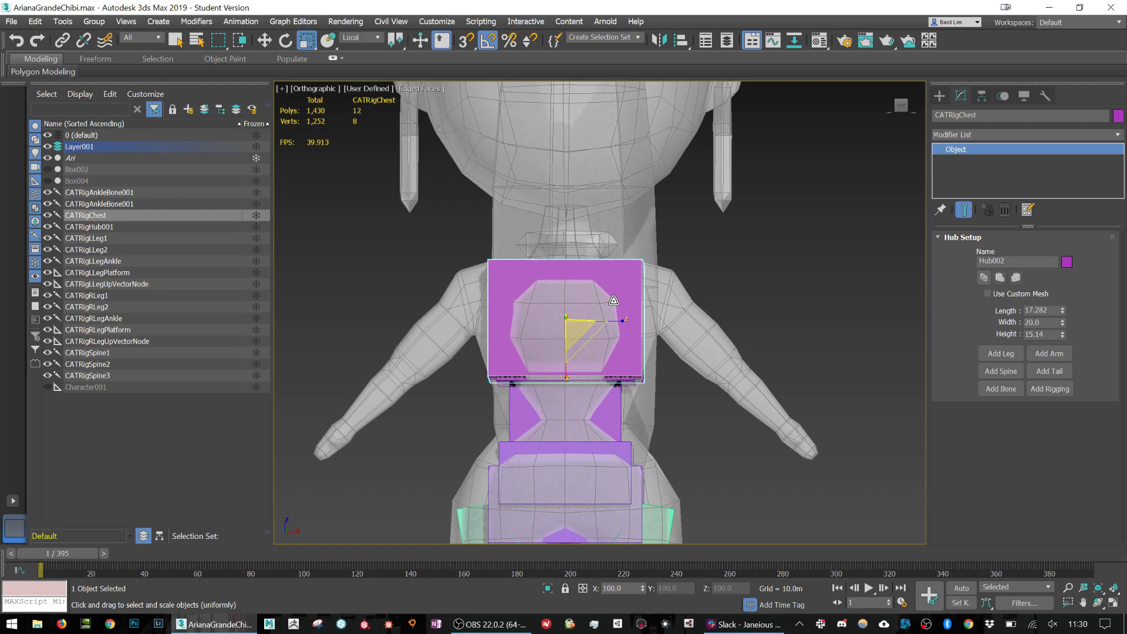
middle_click_drag(650, 297, 686, 319, "alt")
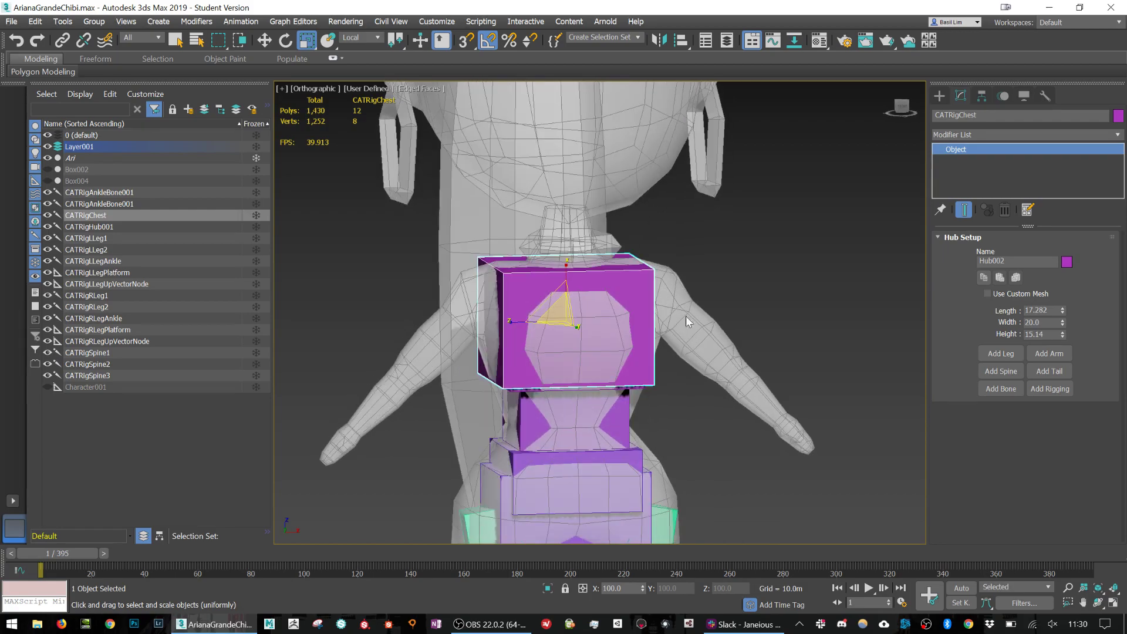
left_click(1052, 354)
middle_click_drag(776, 346, 598, 193)
scroll(599, 193, "down", 5)
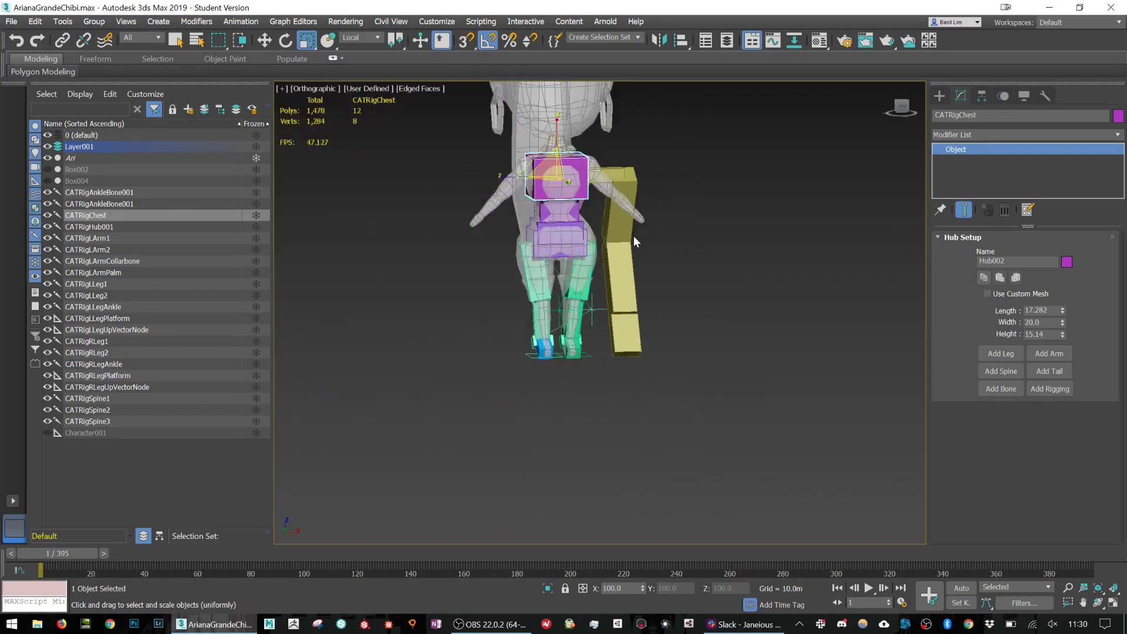
scroll(633, 235, "up", 5)
Move the left arm's palm up beside the character's hand, to about X 5.18 m and Z 9.45 m.
left_click(649, 456)
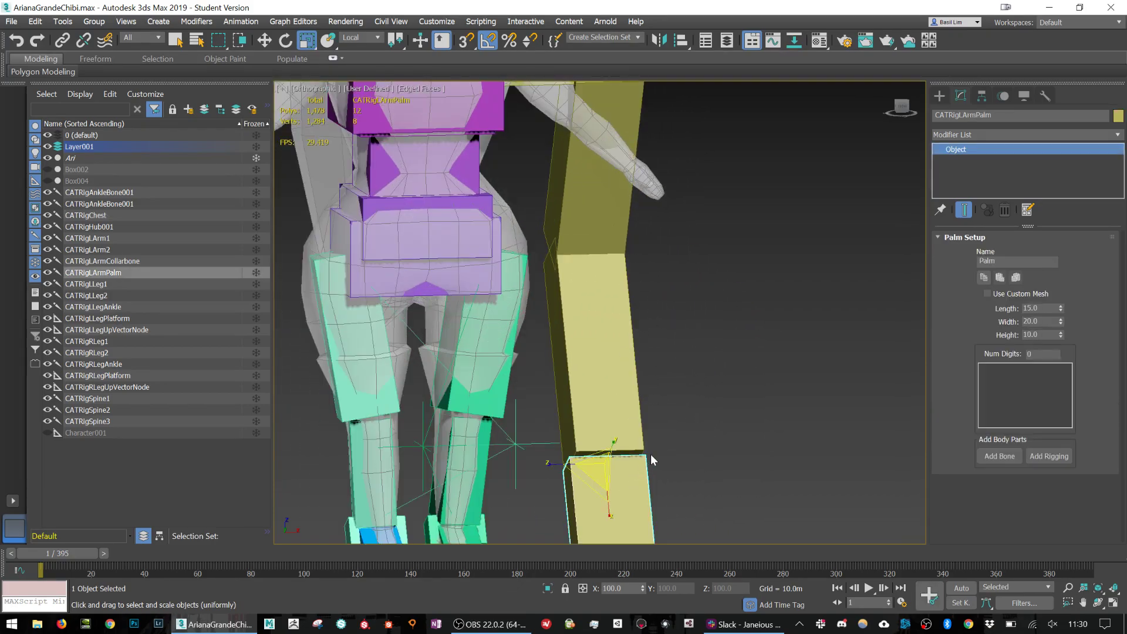
scroll(651, 453, "down", 4)
key("w")
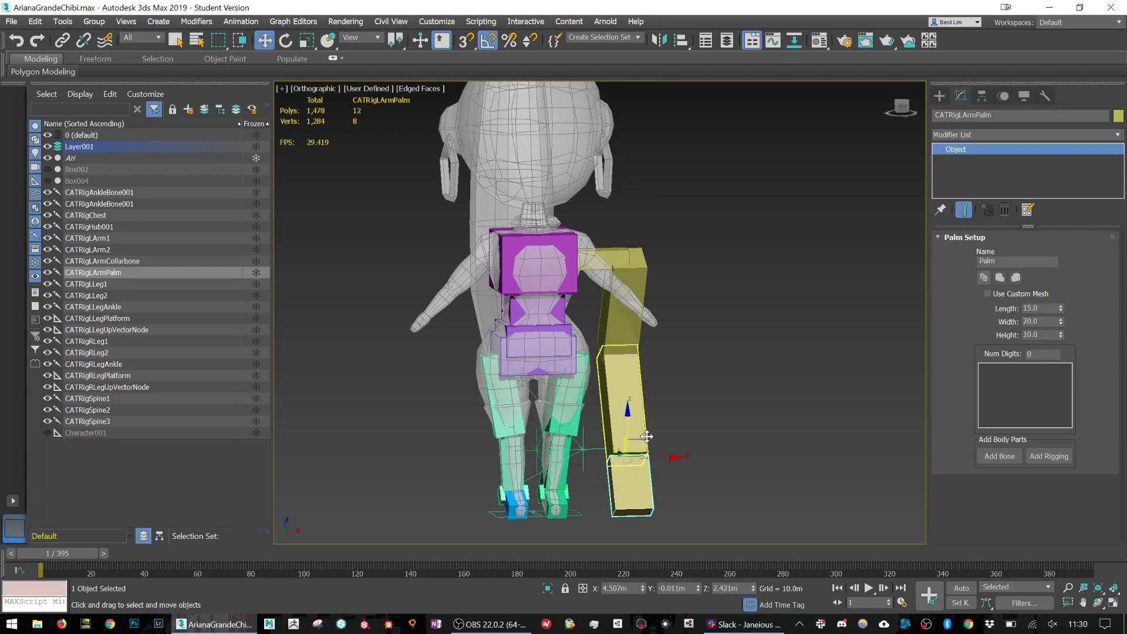
left_click_drag(646, 436, 657, 314)
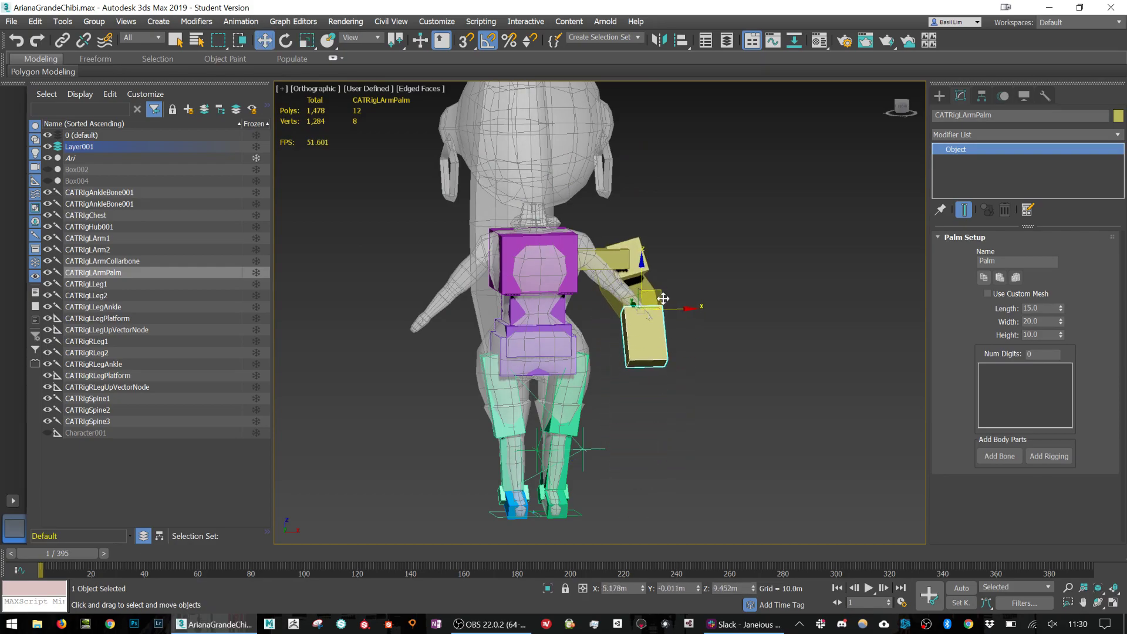
Scale the left palm down to about 6.91 long, 9.21 wide and 4.61 high.
scroll(657, 313, "up", 5)
middle_click_drag(657, 312, 646, 329, "alt")
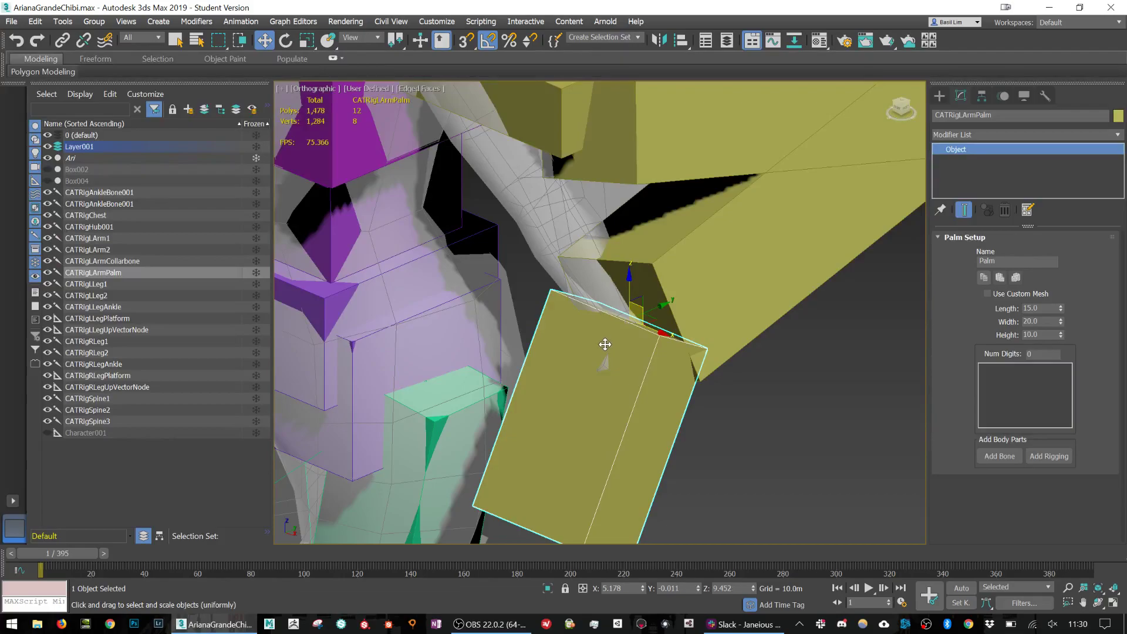
key("r")
left_click_drag(640, 327, 624, 365)
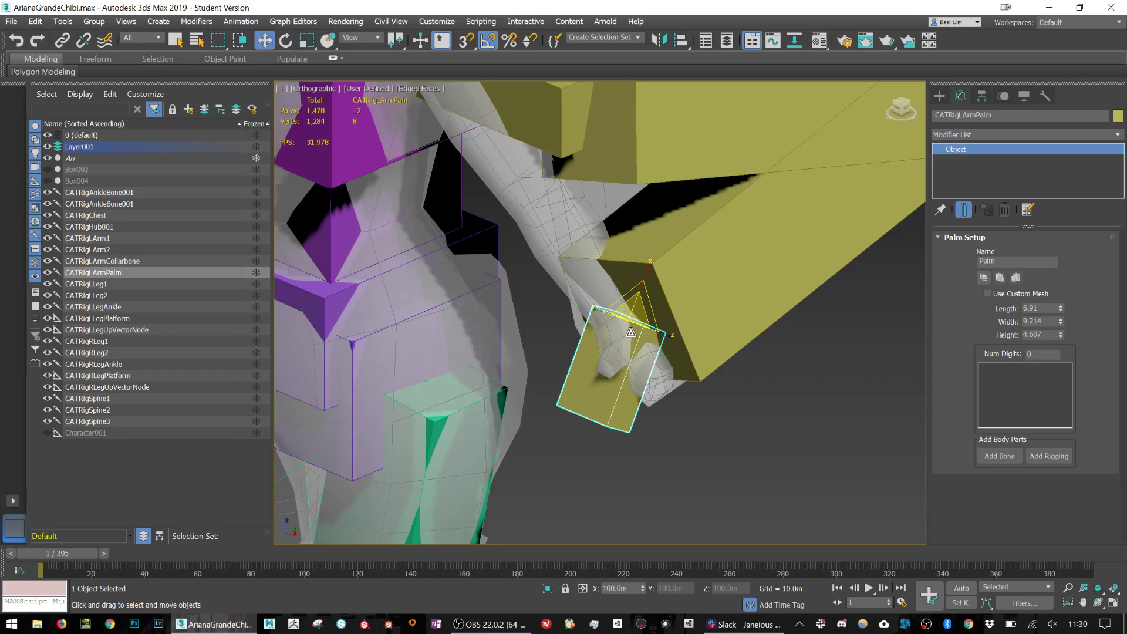
Rotate and nudge the left palm so it lines up with the slant of the character's hand.
key("e")
left_click_drag(653, 334, 701, 333)
key("w")
middle_click_drag(691, 360, 743, 328, "alt")
left_click_drag(644, 303, 644, 298)
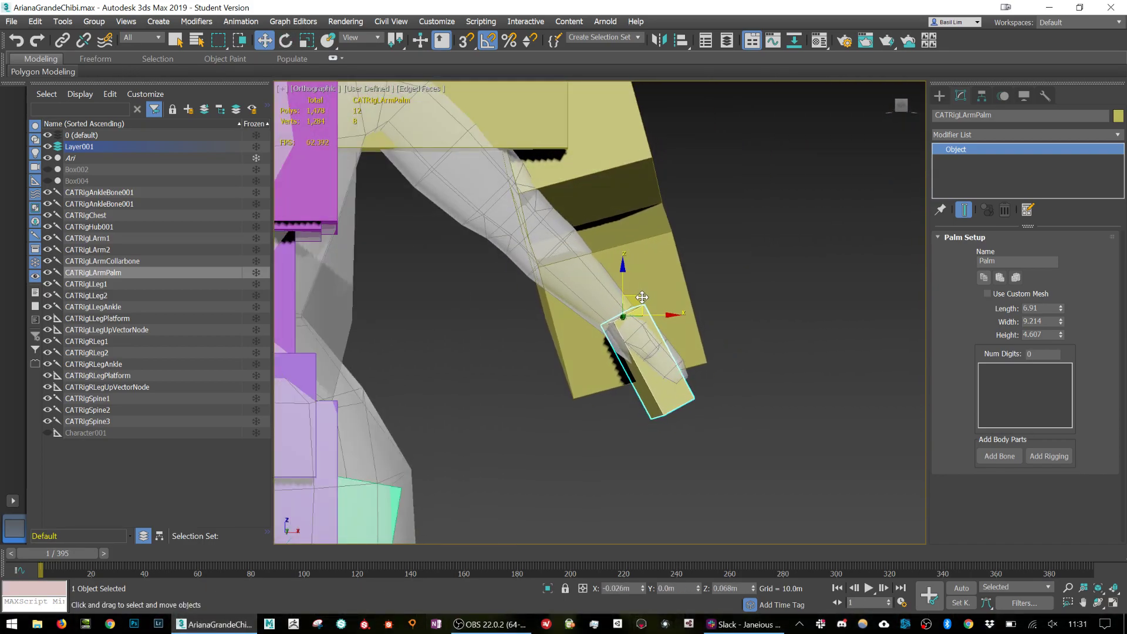
key("e")
left_click_drag(657, 339, 598, 294)
key("w")
Resize the left palm to about 3.63 long and 4.90 high and adjust its position inside the hand.
key("r")
scroll(663, 336, "up", 5)
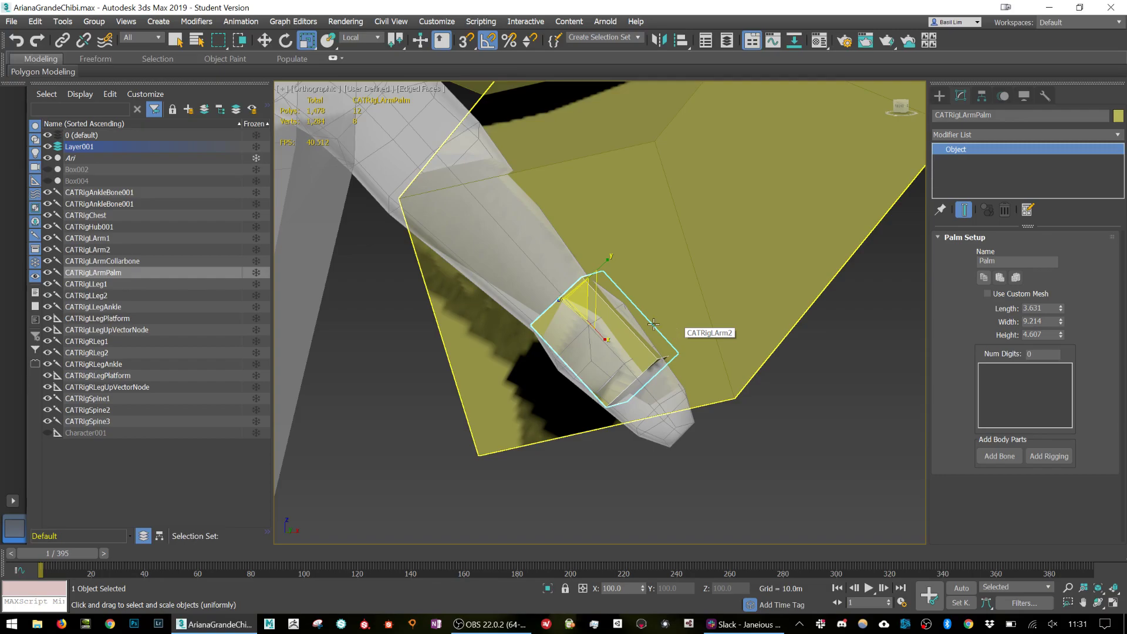
key("r")
left_click_drag(608, 257, 606, 261)
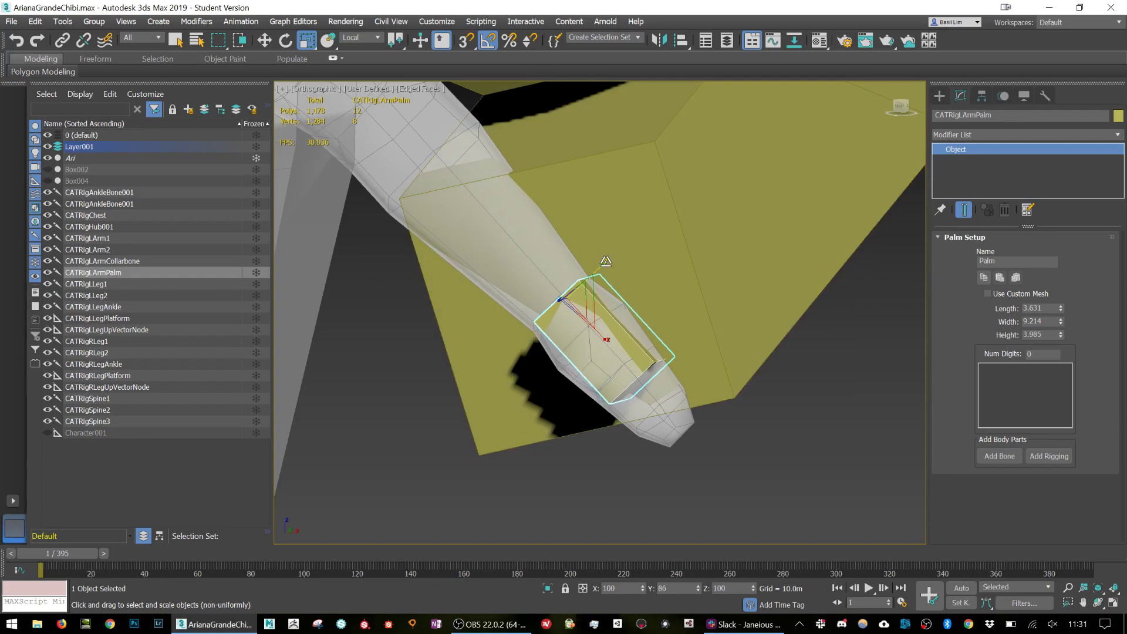
key("w")
middle_click_drag(606, 261, 584, 278, "alt")
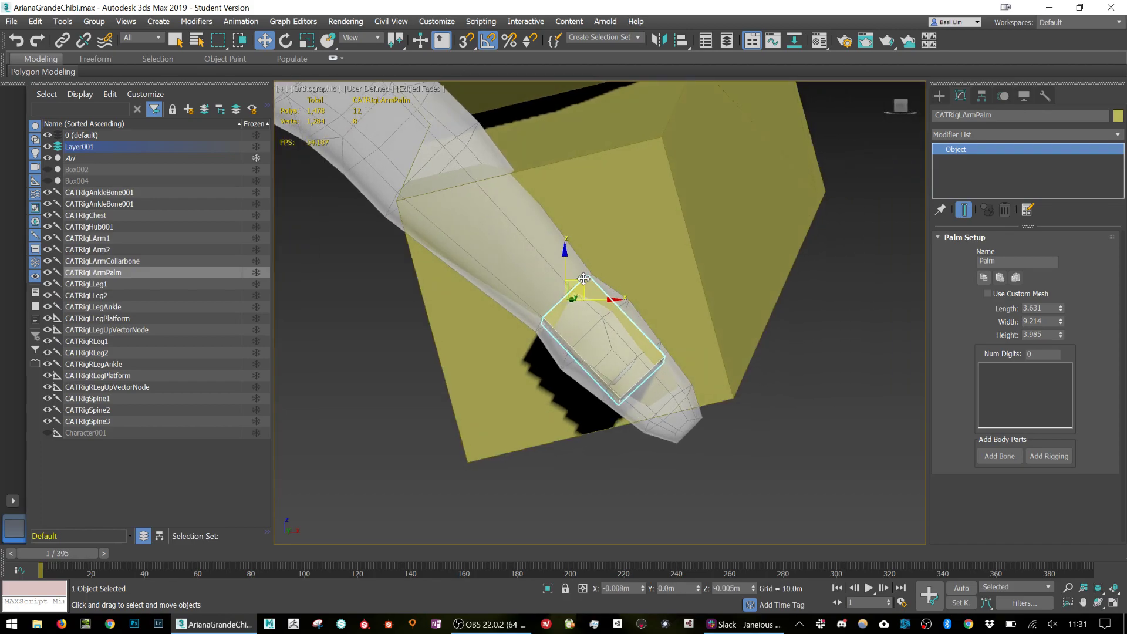
key("r")
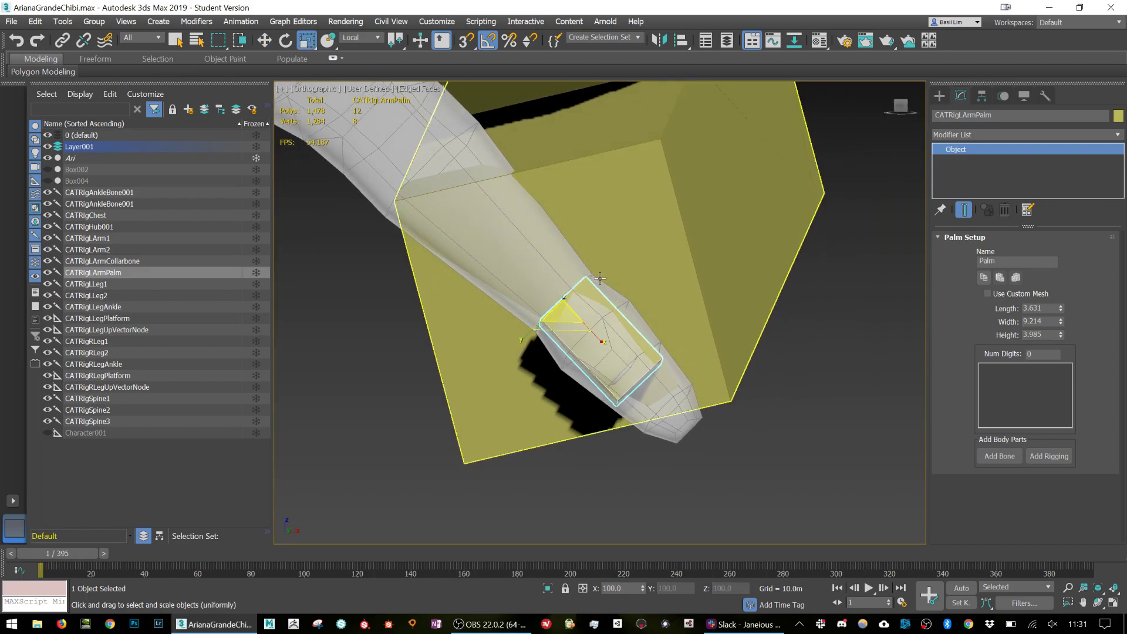
left_click_drag(603, 278, 621, 242)
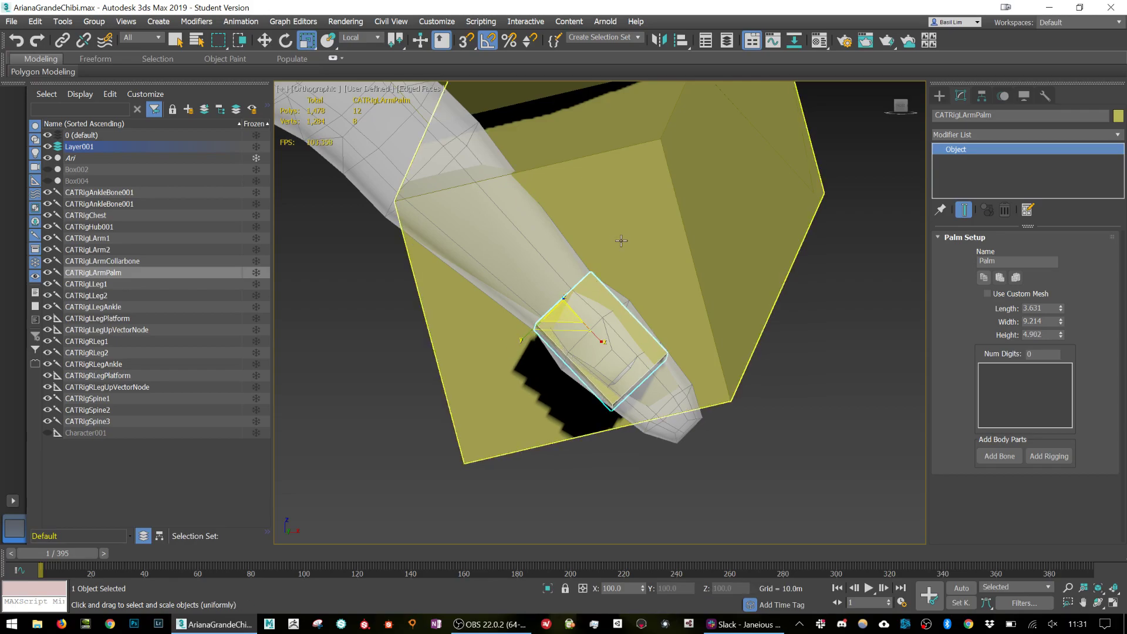
Scale down the thickness of the left forearm bone to about 5.76 and the upper arm bone to about 5.53.
key("shift+z")
left_click(585, 308)
middle_click_drag(585, 309, 576, 306, "alt")
key("r")
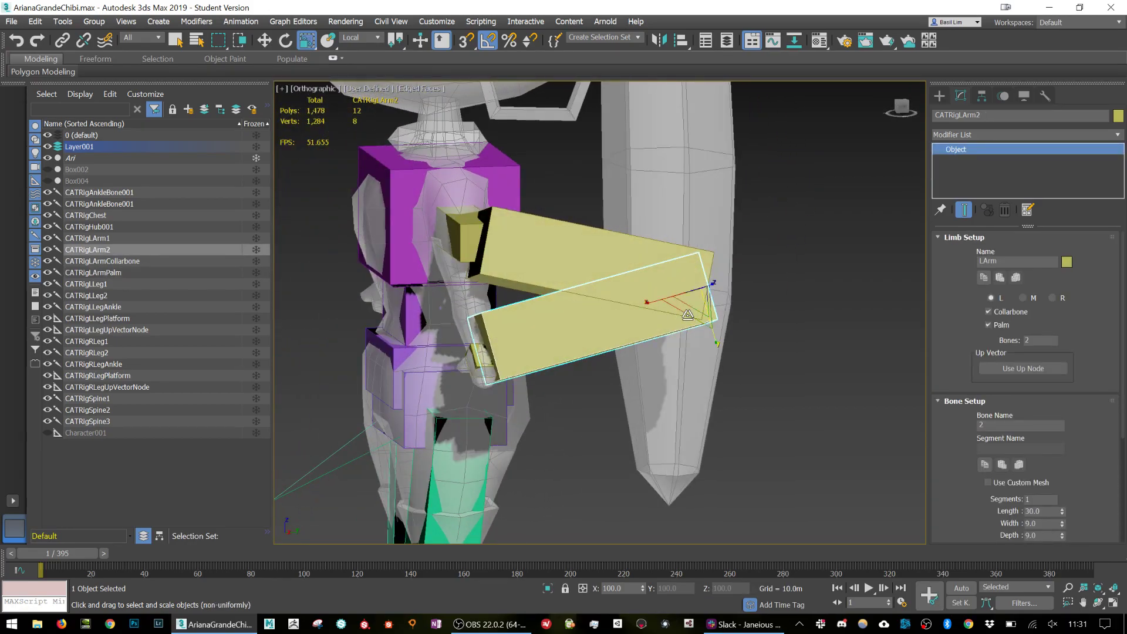
scroll(719, 305, "up", 4)
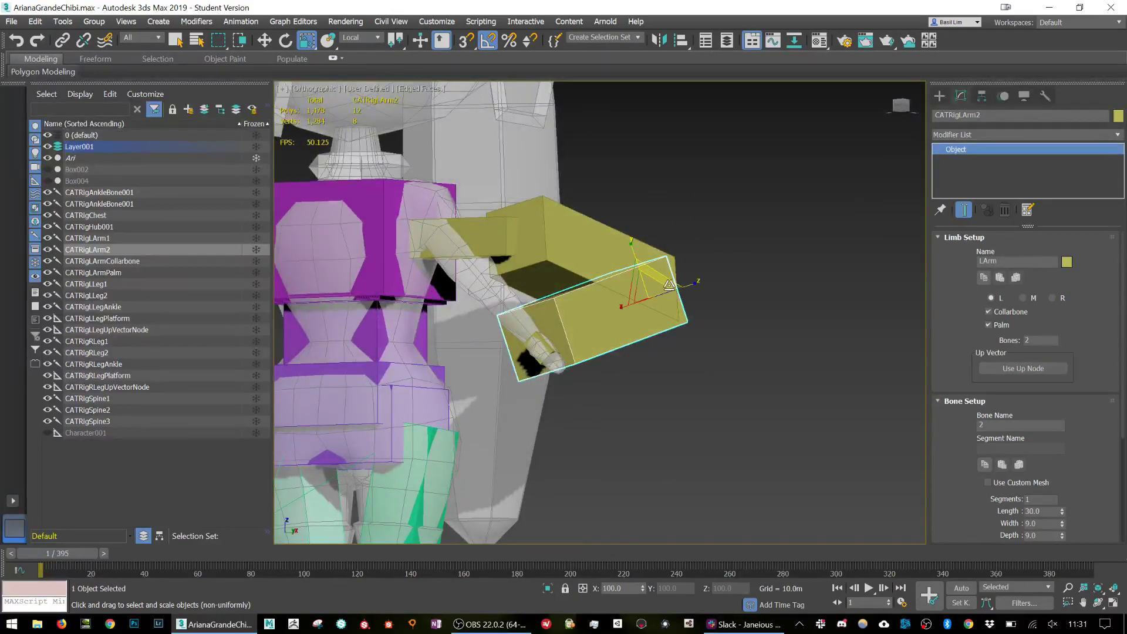
left_click_drag(661, 278, 606, 267)
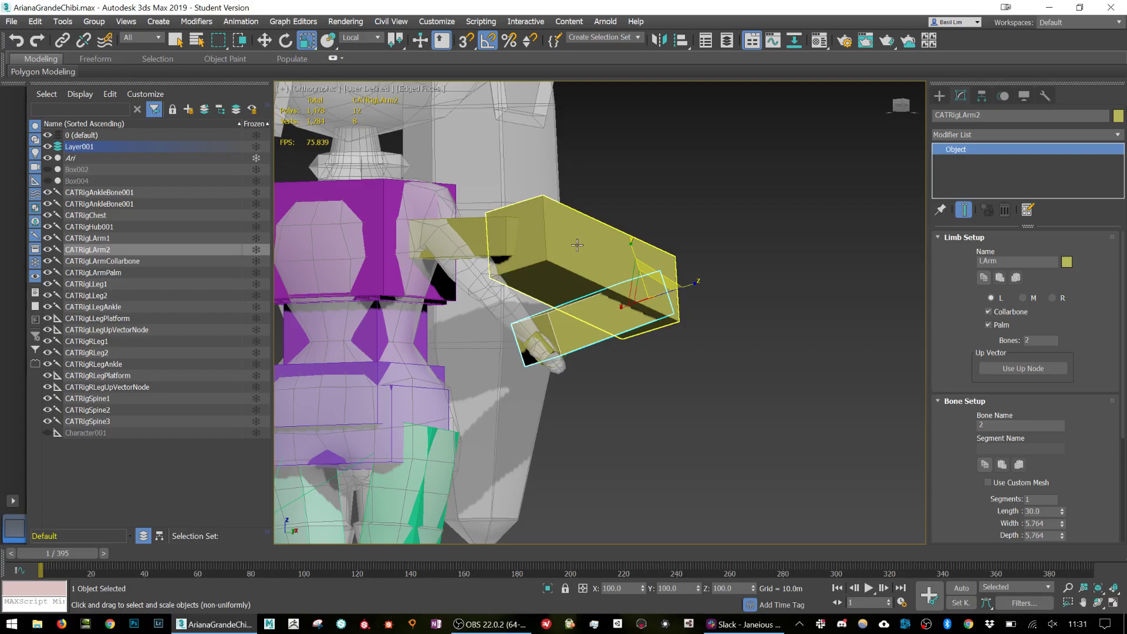
left_click(521, 240)
left_click_drag(522, 239, 517, 245)
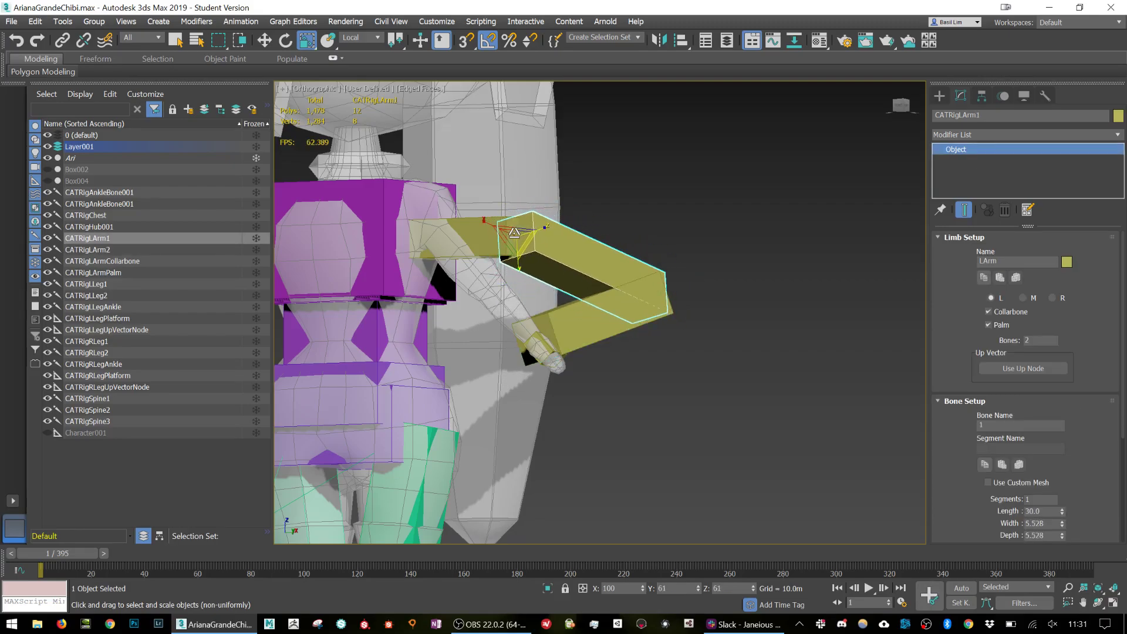
Move the left forearm bone's elbow end in to the character's arm, making the forearm about 9.63 long.
left_click(665, 292)
key("w")
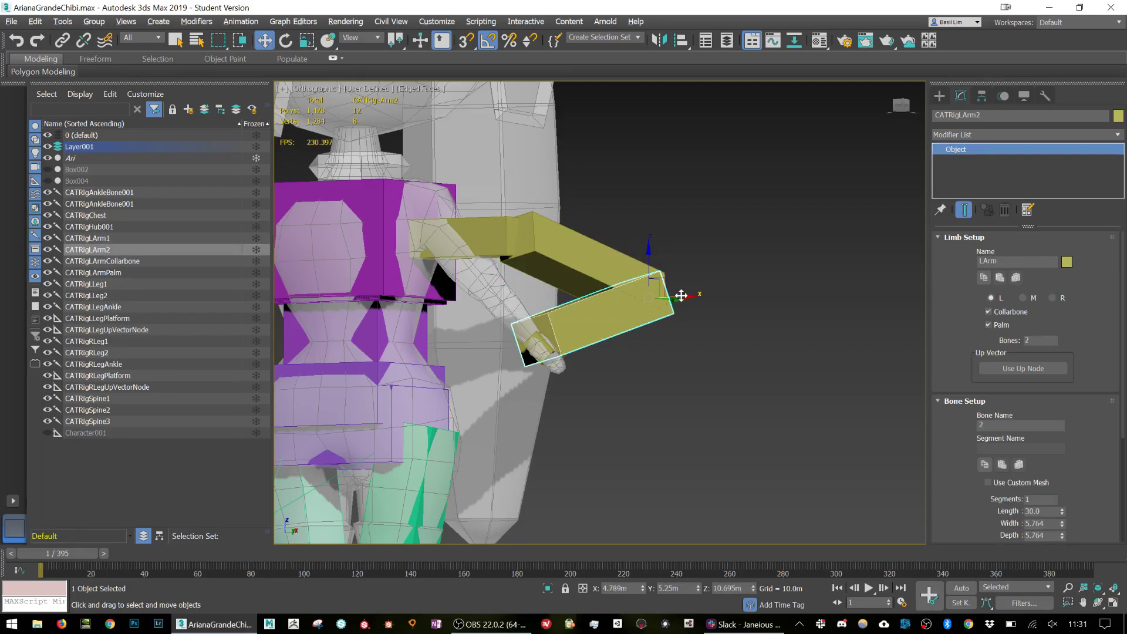
middle_click_drag(681, 293, 716, 288, "alt")
left_click_drag(719, 281, 492, 285)
middle_click_drag(494, 285, 673, 327, "alt")
scroll(490, 312, "up", 8)
scroll(663, 327, "down", 3)
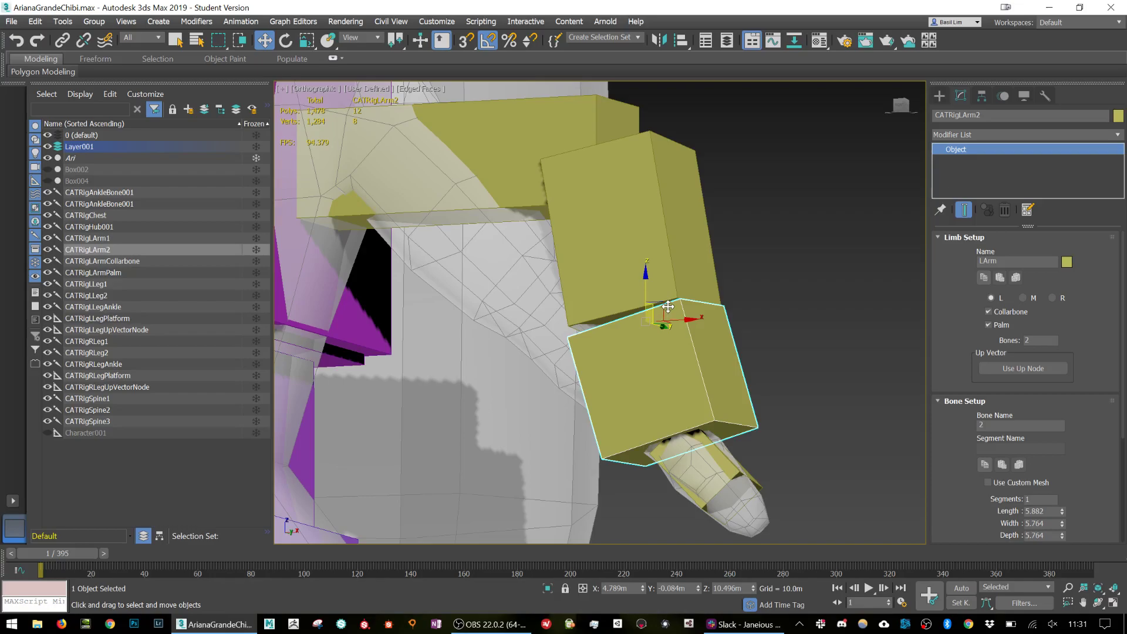
left_click_drag(663, 326, 555, 290)
Scale down the thickness of the left forearm bone to about 4.50.
middle_click_drag(554, 291, 634, 345, "alt")
key("r")
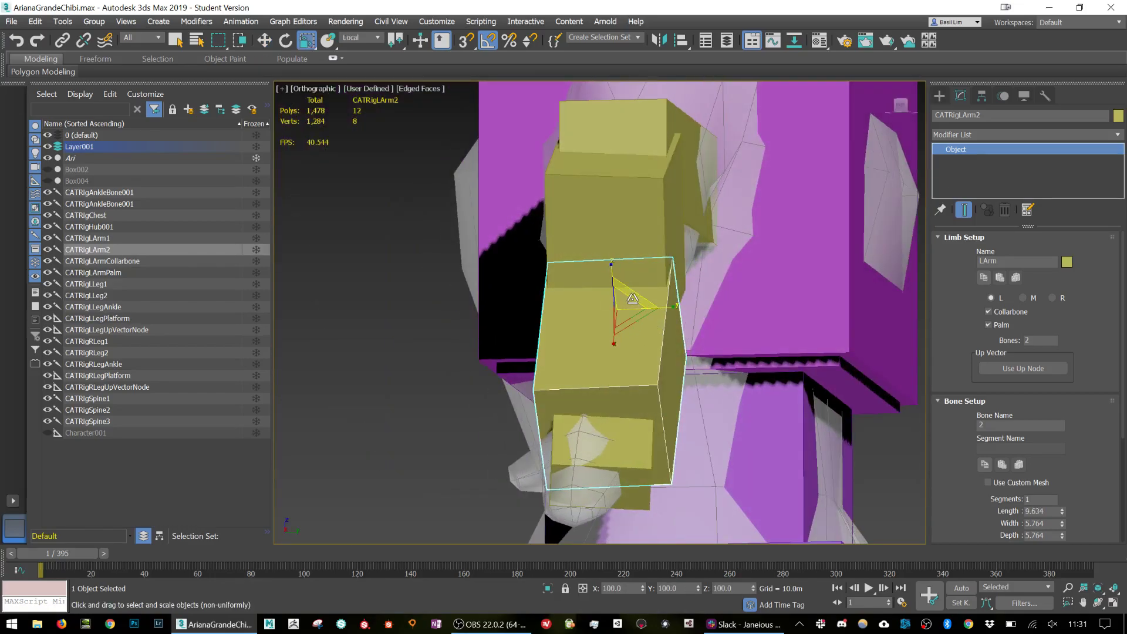
left_click_drag(628, 308, 621, 438)
Narrow the left palm to about 6.75 wide and centre it sideways on the character's hand.
left_click(615, 448)
key("w")
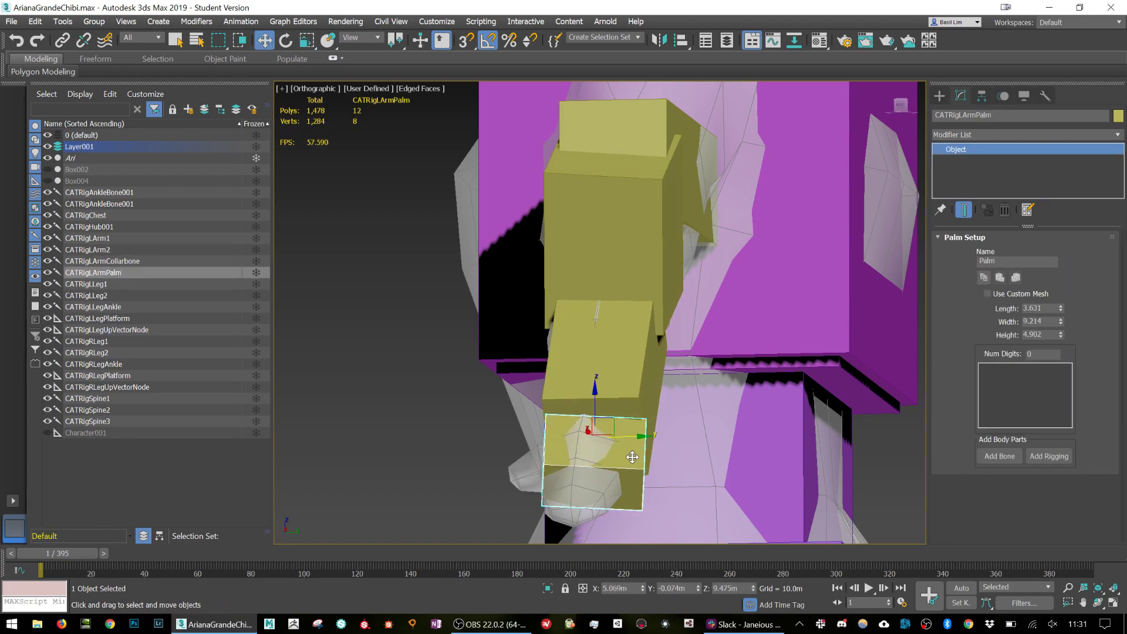
key("r")
left_click_drag(550, 435, 569, 435)
key("e")
key("w")
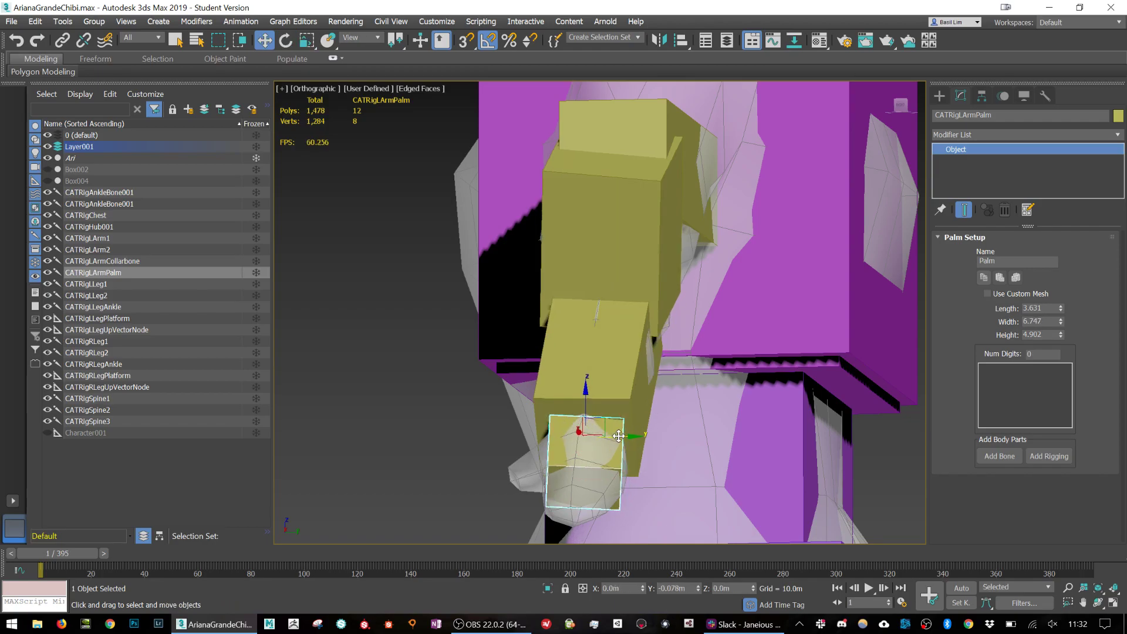
Move the left forearm's elbow end to make the bone about 9.49 long, and scale its thickness down to about 3.93.
left_click(563, 336)
middle_click_drag(562, 336, 593, 344, "alt")
mouse_move(543, 281)
left_mouse_down()
mouse_move(548, 259)
mouse_move(584, 276)
mouse_move(532, 329)
mouse_move(544, 284)
left_mouse_up()
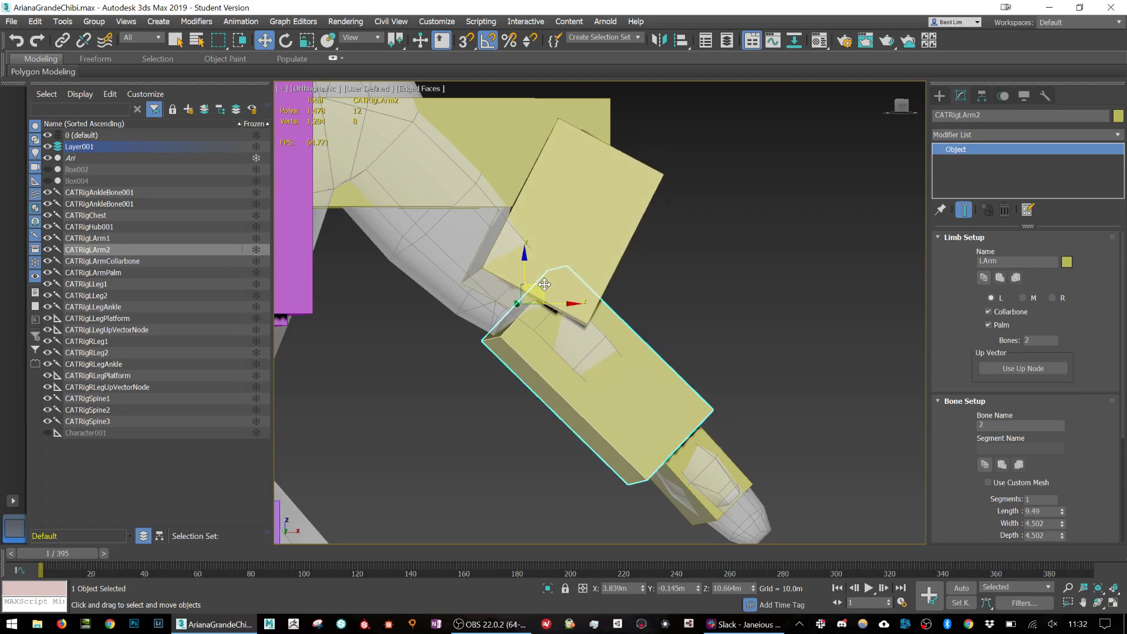
key("r")
middle_click_drag(593, 346, 543, 289, "alt")
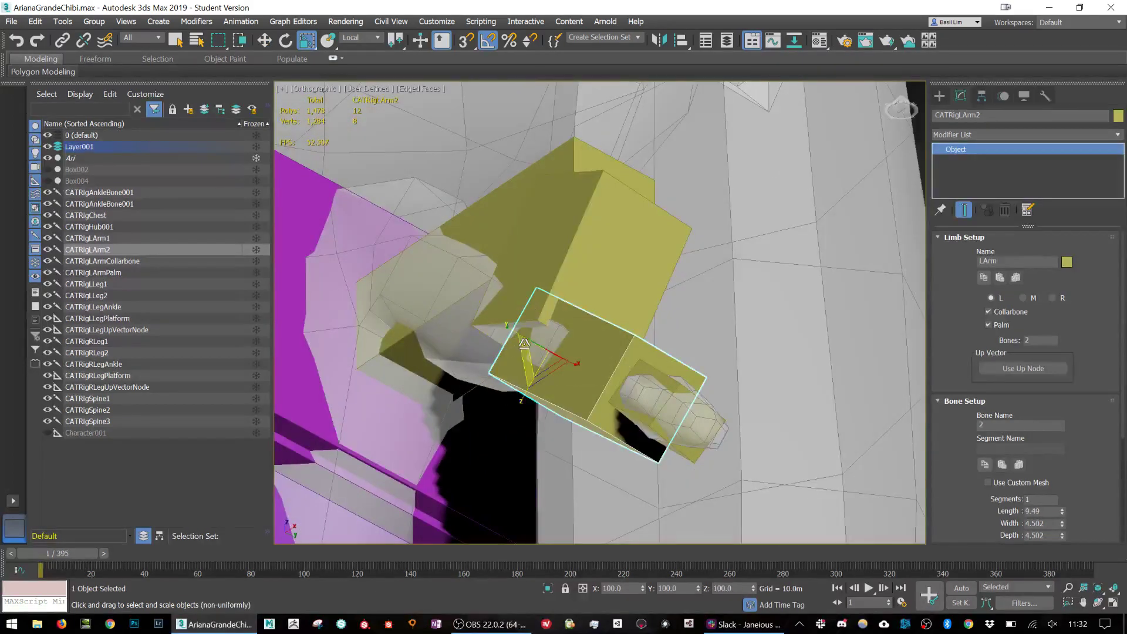
left_click_drag(537, 361, 539, 385)
Move the left upper arm bone's top end into the character's shoulder, making the bone about 14.12 long.
middle_click_drag(614, 290, 636, 314, "alt")
left_click(598, 242)
key("w")
left_click_drag(672, 233, 419, 150)
middle_click_drag(536, 189, 463, 204, "alt")
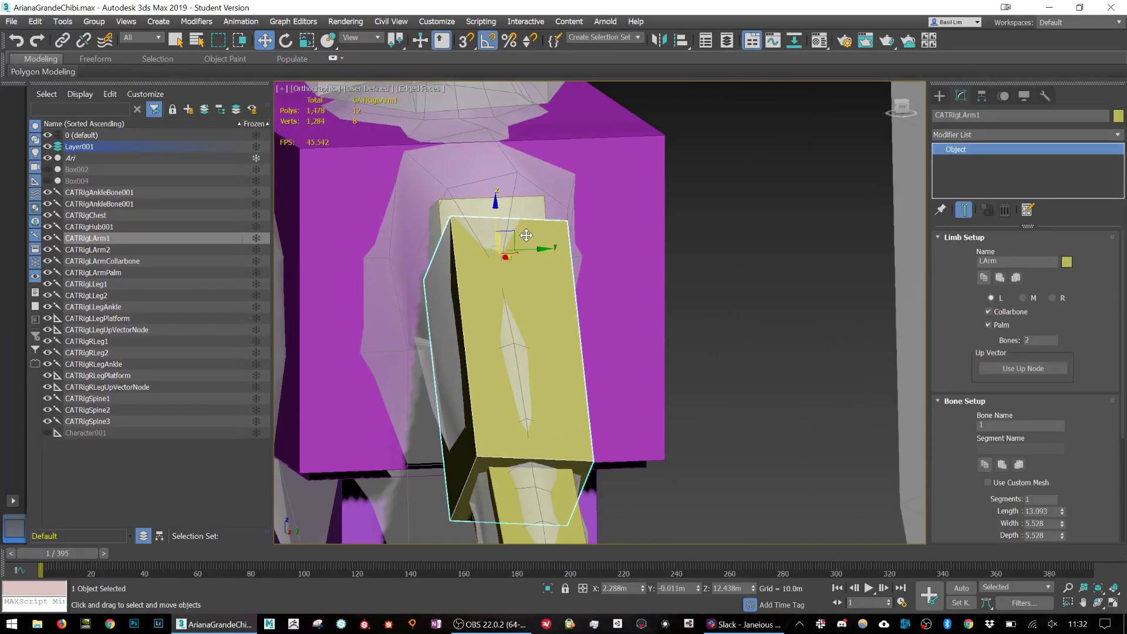
left_click_drag(521, 235, 512, 227)
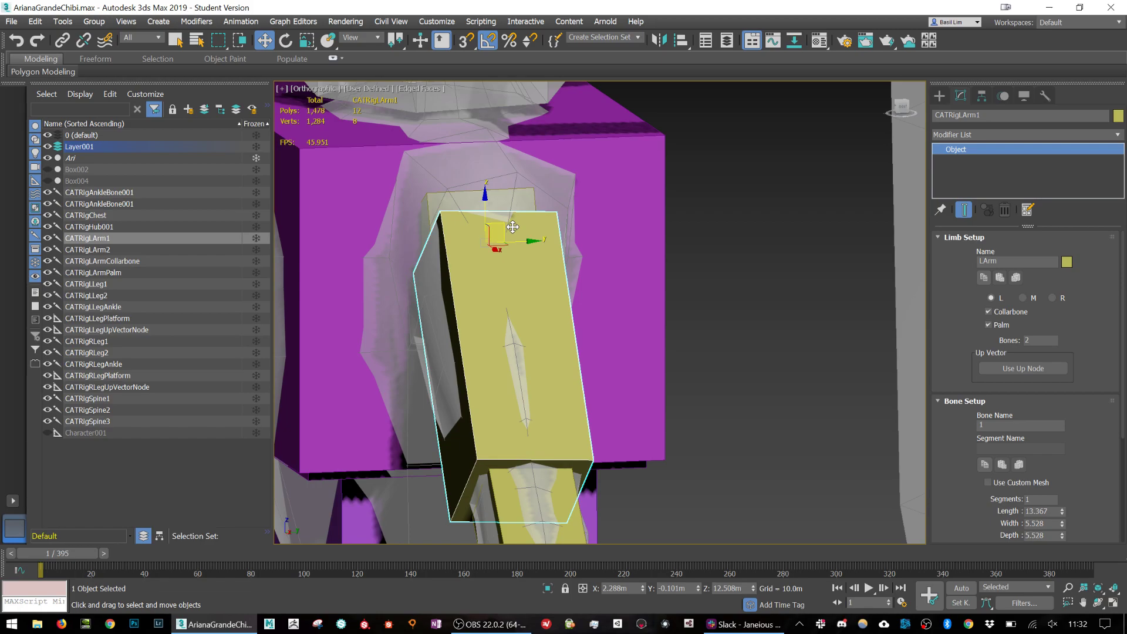
middle_click_drag(513, 227, 458, 246, "alt")
left_click_drag(422, 242, 389, 235)
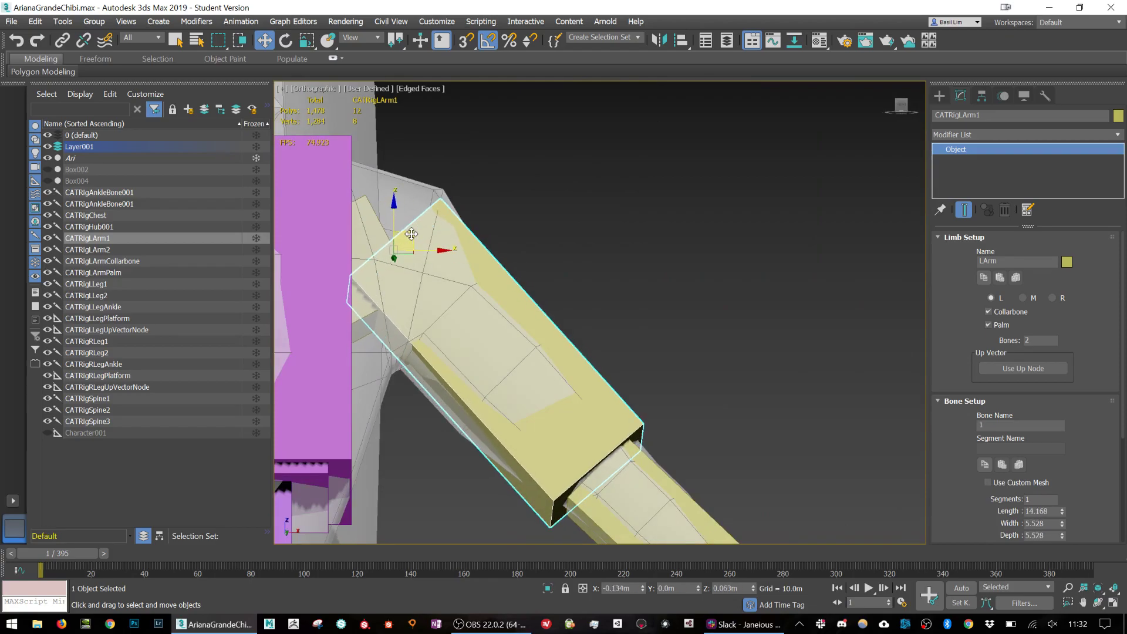
Nudge the left forearm bone's elbow end sideways to centre it in the character's arm.
scroll(523, 339, "up", 2)
scroll(560, 416, "up", 2)
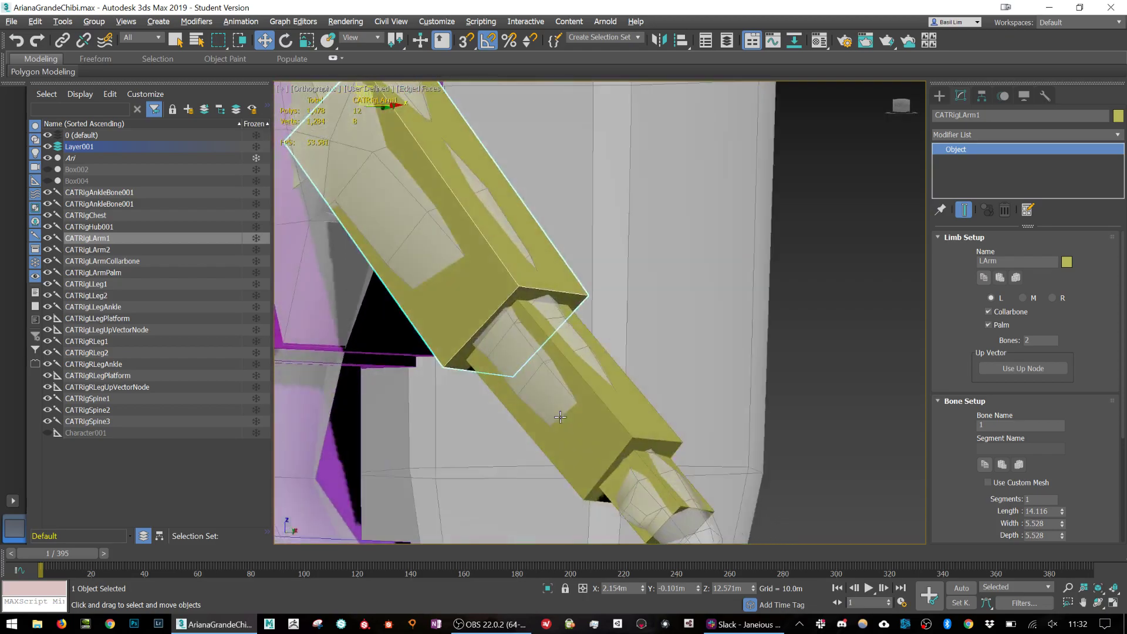
middle_click_drag(560, 417, 461, 407, "alt")
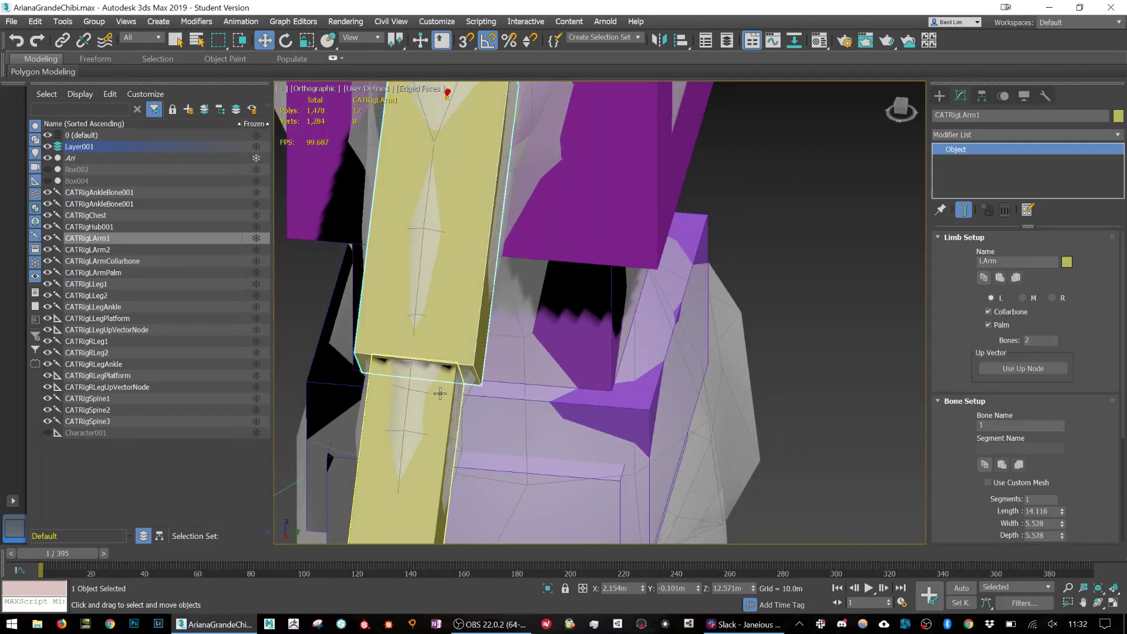
left_click(452, 384)
left_click_drag(459, 370, 466, 371)
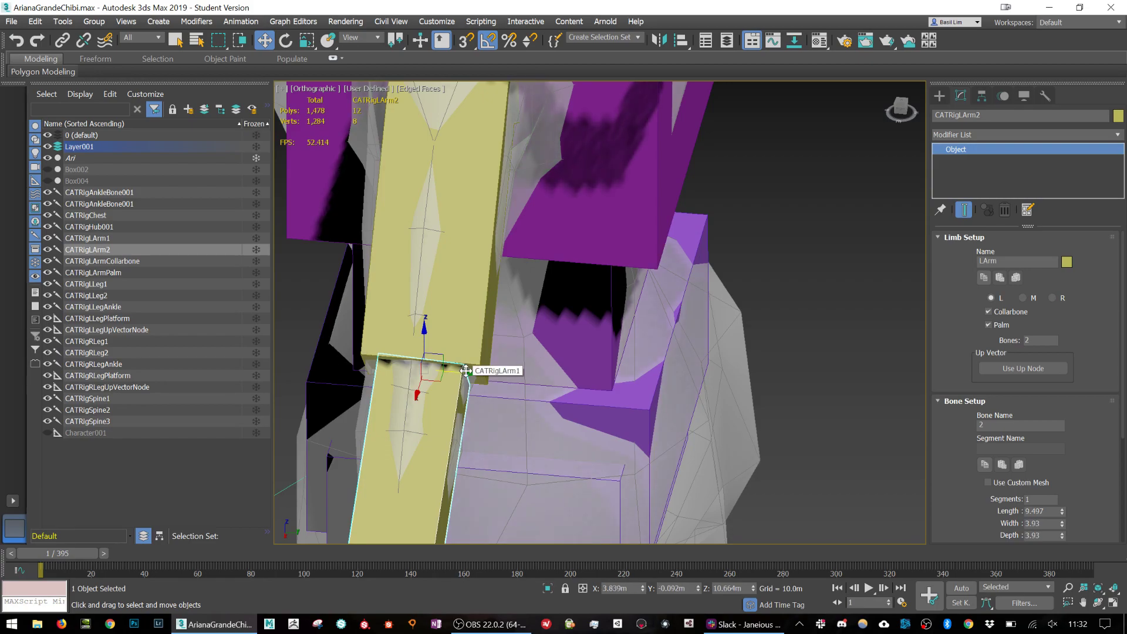
Add an up node to the left arm and move it well behind the elbow, to about 4.05 m in Y.
middle_click_drag(478, 369, 551, 334, "alt")
left_click(1050, 373)
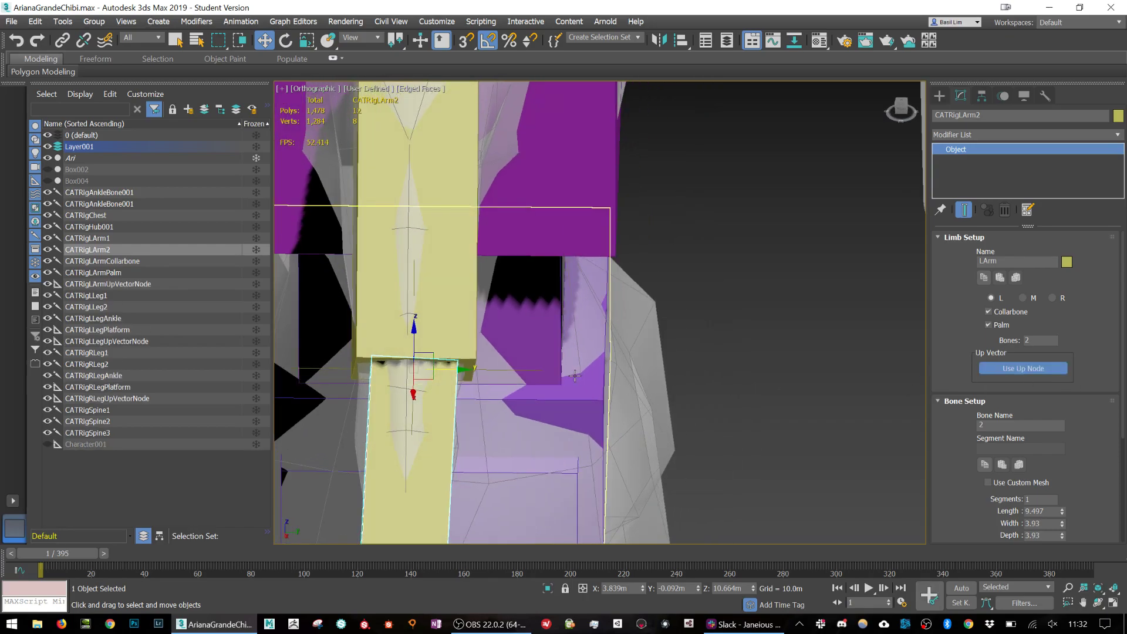
left_click(441, 368)
left_click_drag(441, 368, 950, 404)
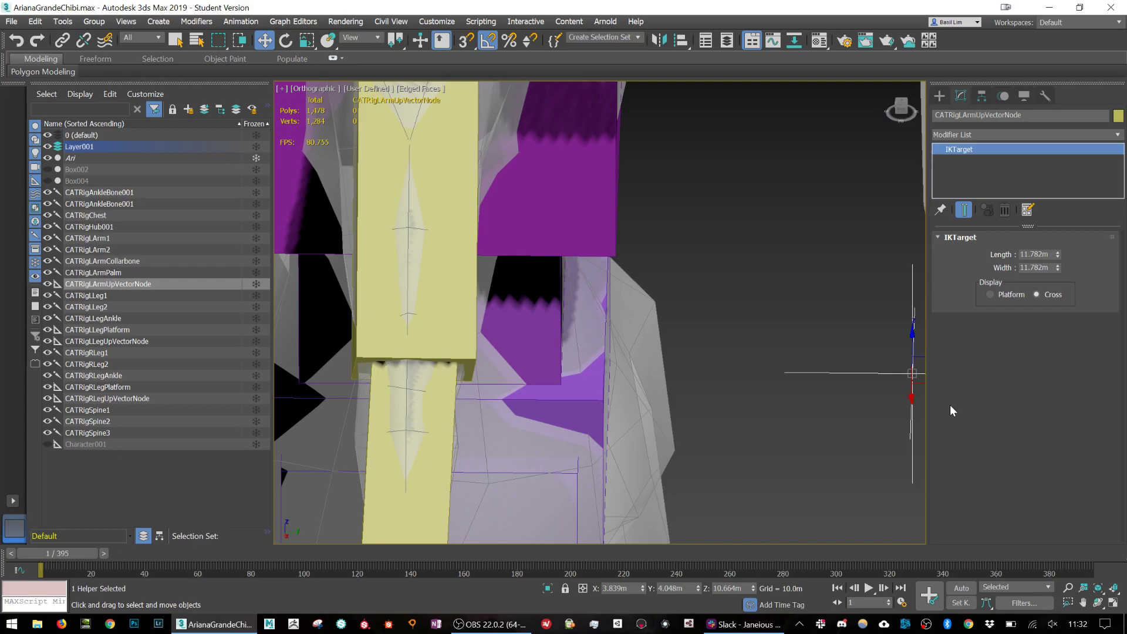
scroll(806, 288, "down", 5)
middle_click_drag(805, 288, 712, 290, "alt")
left_click(719, 289)
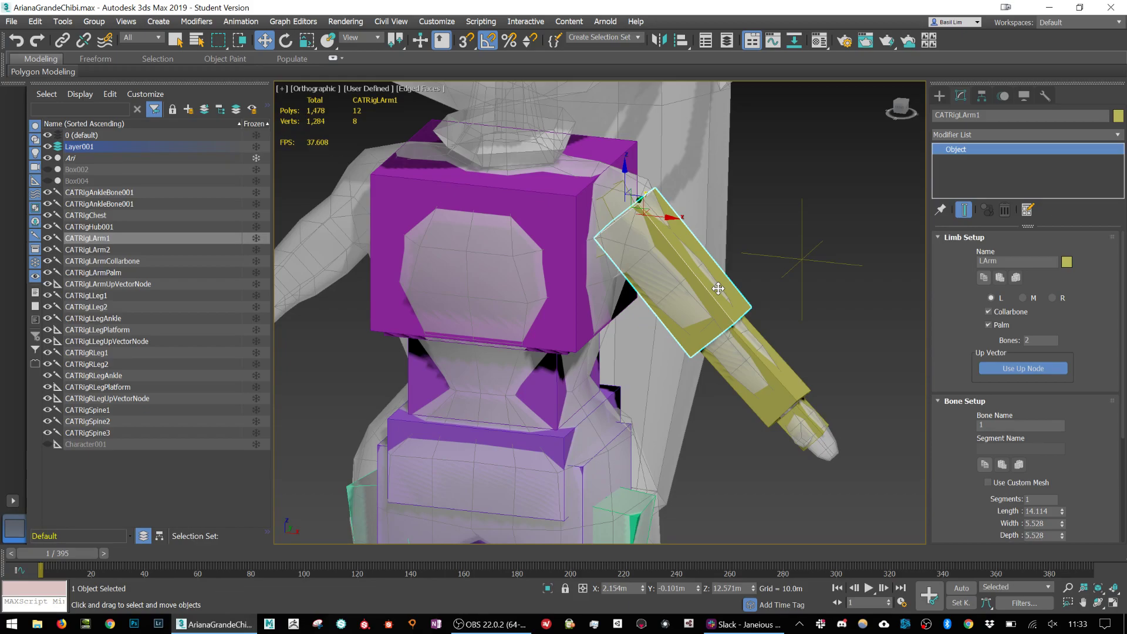
Set the left palm's number of digits to 2.
mouse_move(765, 311)
middle_mouse_down("alt")
mouse_move(813, 295)
mouse_move(770, 297)
mouse_move(760, 311)
middle_mouse_up("alt")
scroll(860, 459, "up", 10)
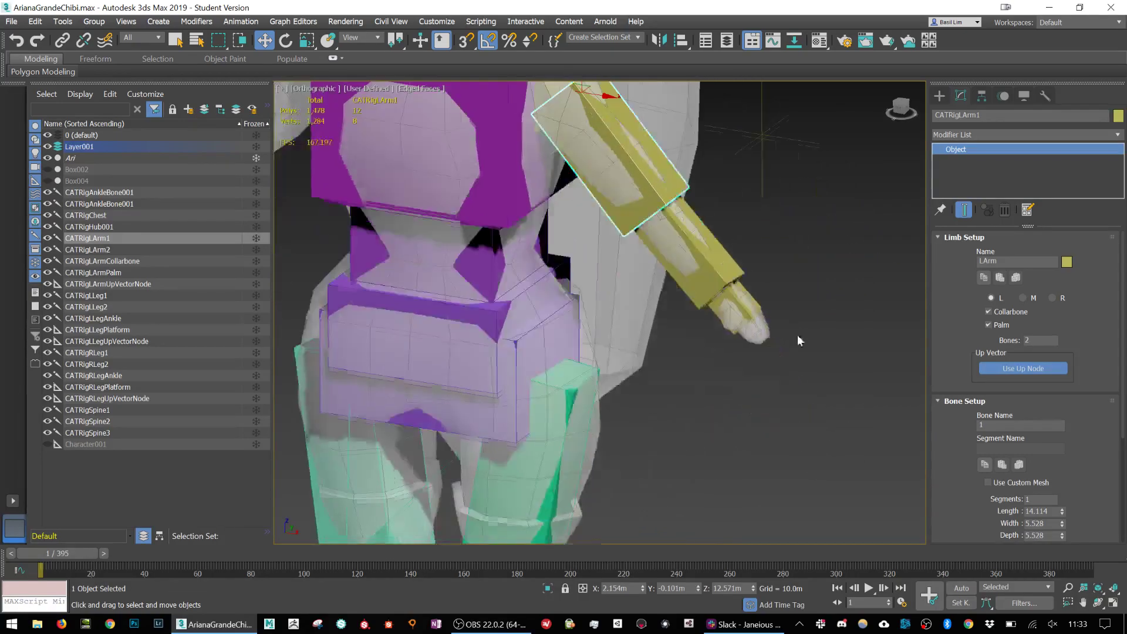
left_click(737, 279)
middle_click_drag(751, 286, 746, 295, "alt")
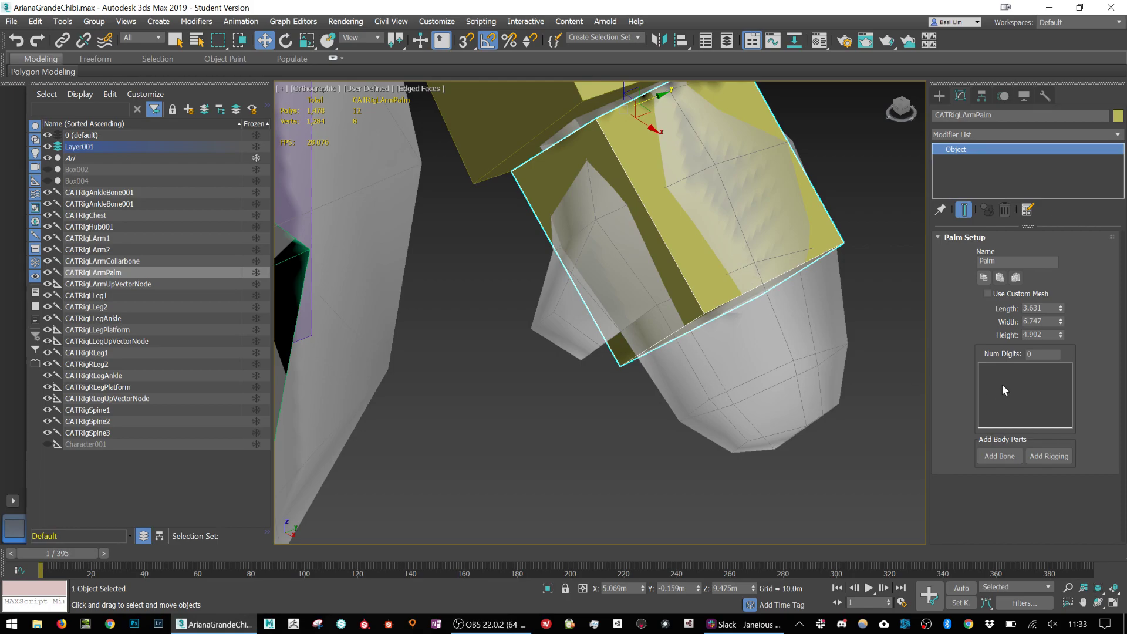
double_click(1043, 354)
type("2")
key("Return")
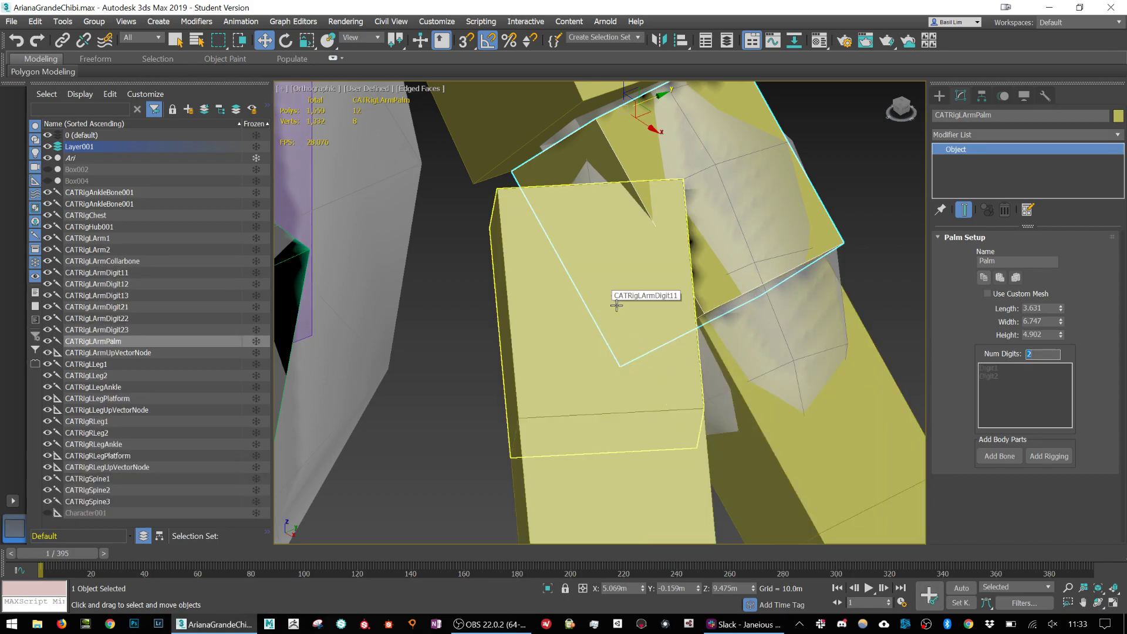
scroll(634, 268, "down", 5)
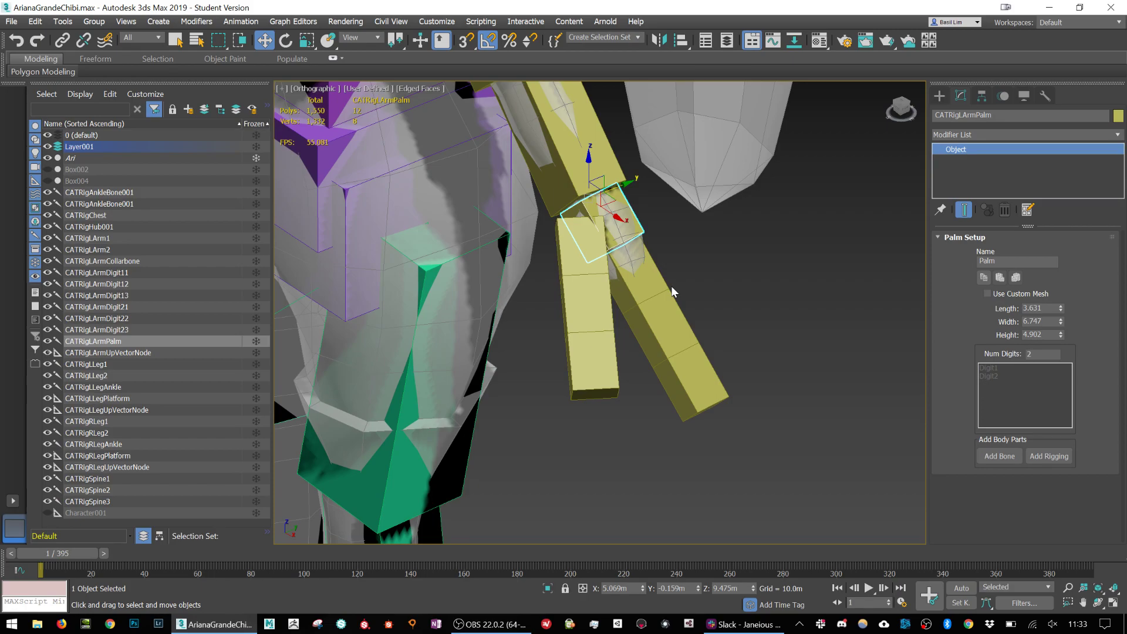
Reduce the left hand's second digit to 1 bone and scale its length to about 2.35.
left_click(636, 283)
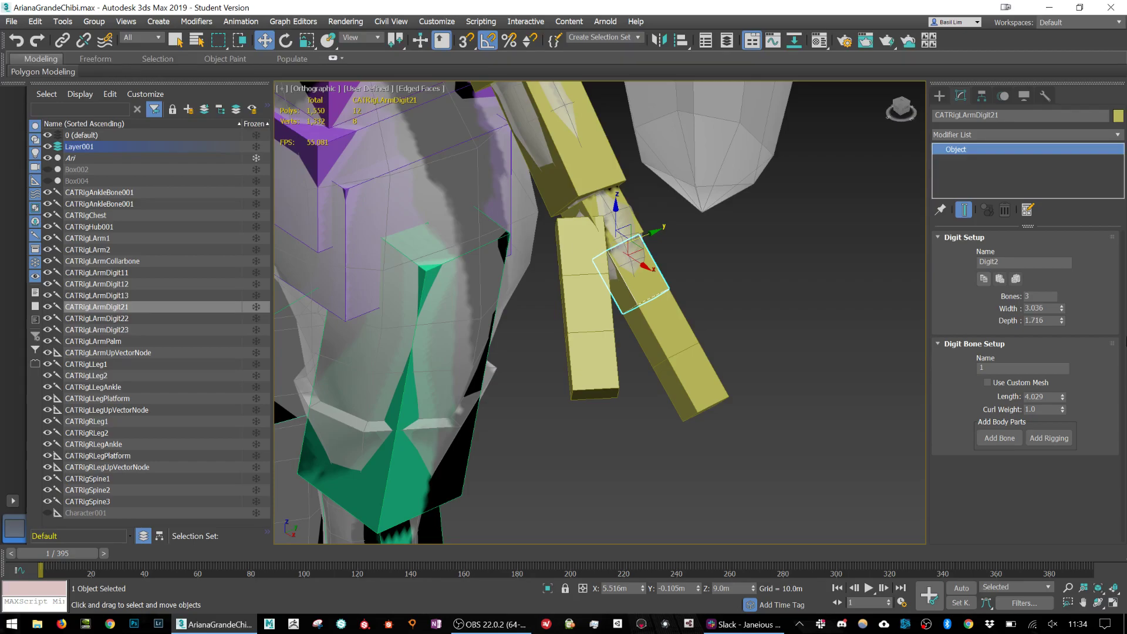
left_click(1040, 296)
type("1")
key("Return")
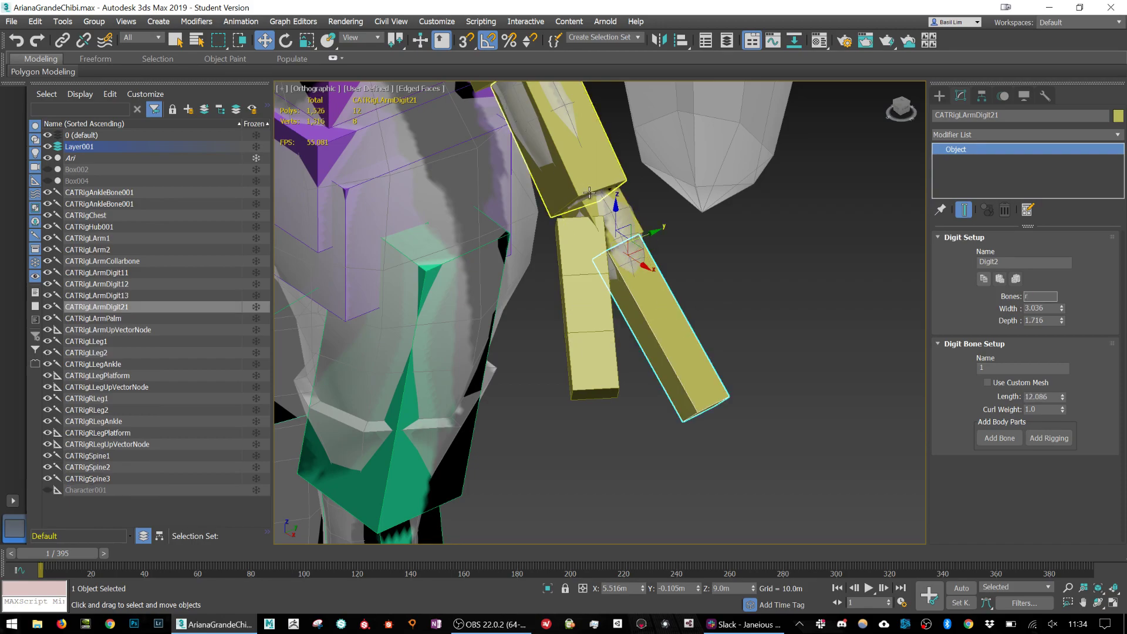
left_click(663, 318)
key("r")
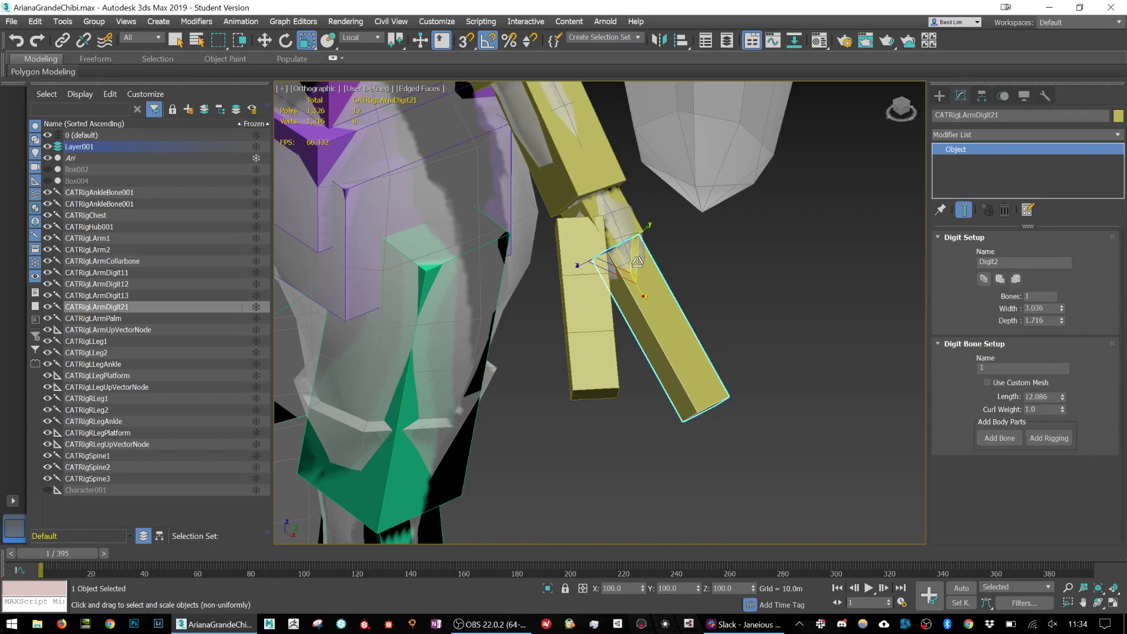
left_click_drag(643, 266, 596, 180)
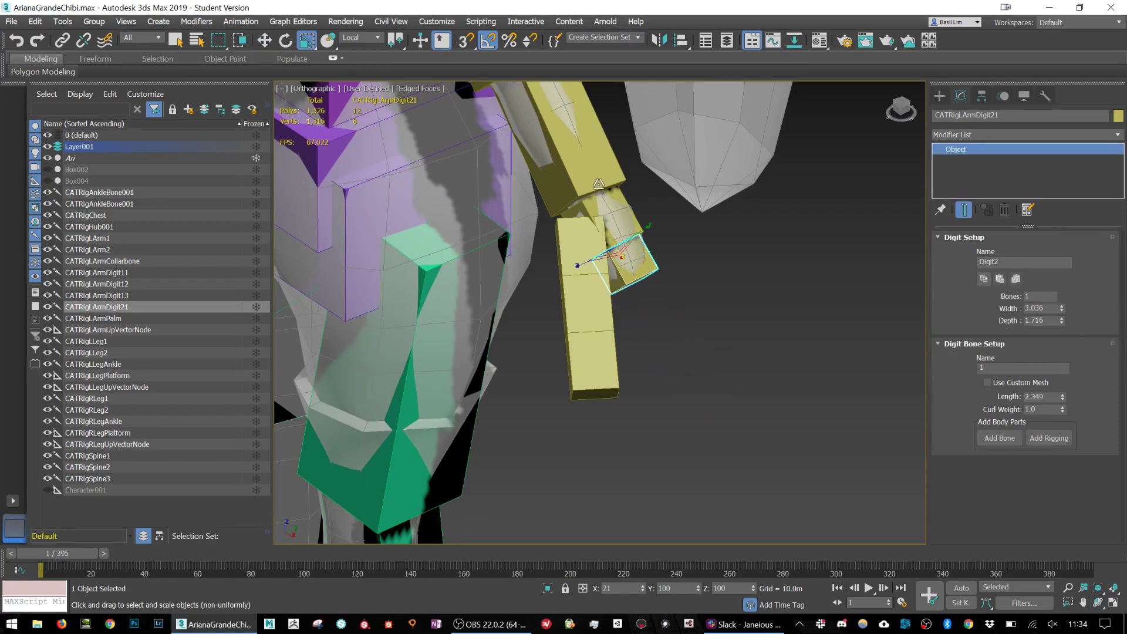
Reduce the left hand's first digit to 1 bone and scale it to about 2.61 long, 1.33 wide and 0.75 deep.
left_click(582, 252)
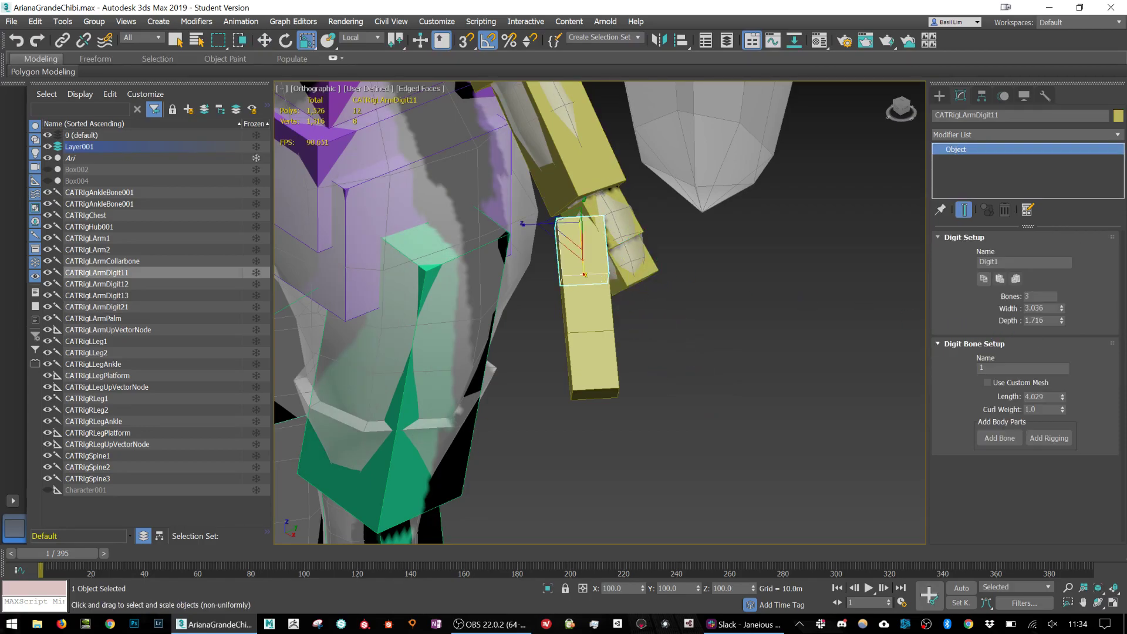
type("1")
key("Return")
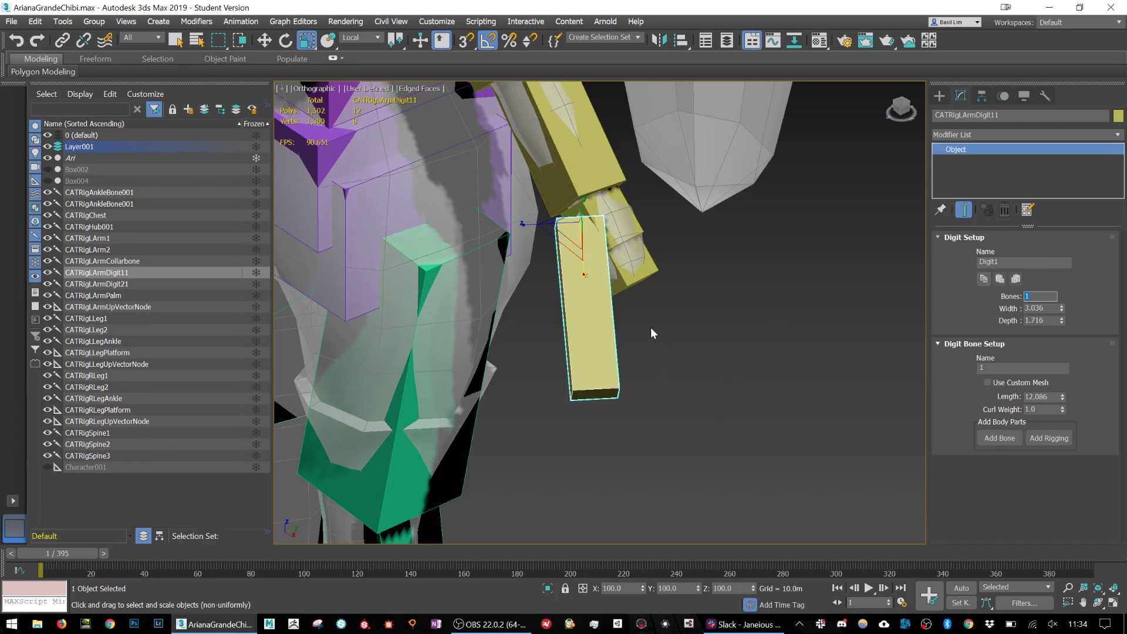
left_click_drag(581, 268, 571, 159)
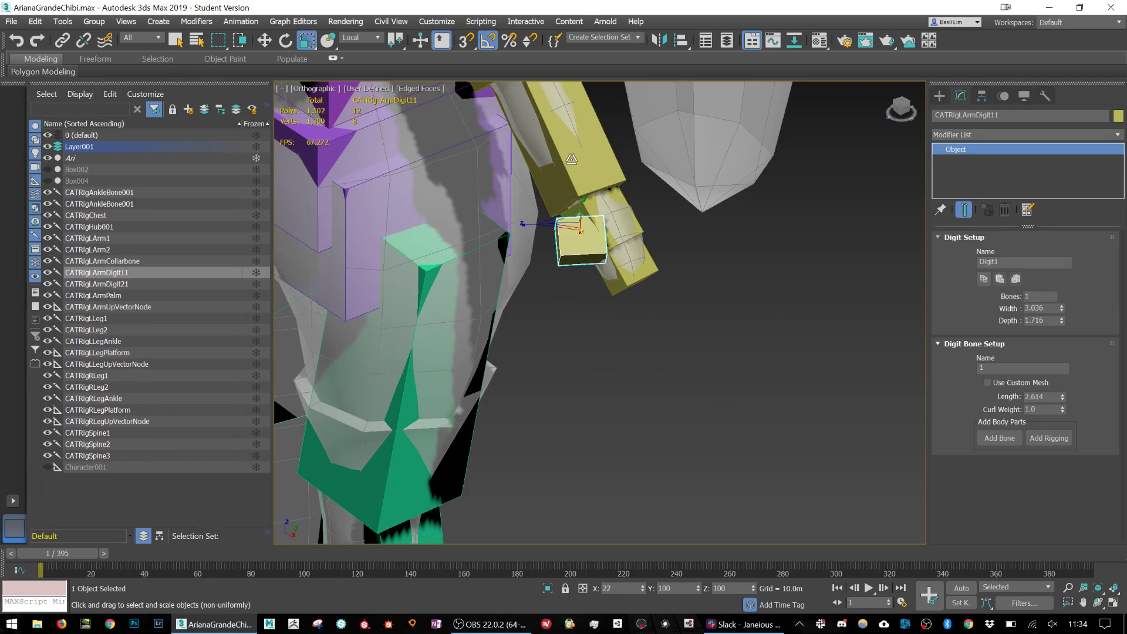
scroll(558, 176, "up", 5)
left_click_drag(645, 308, 654, 339)
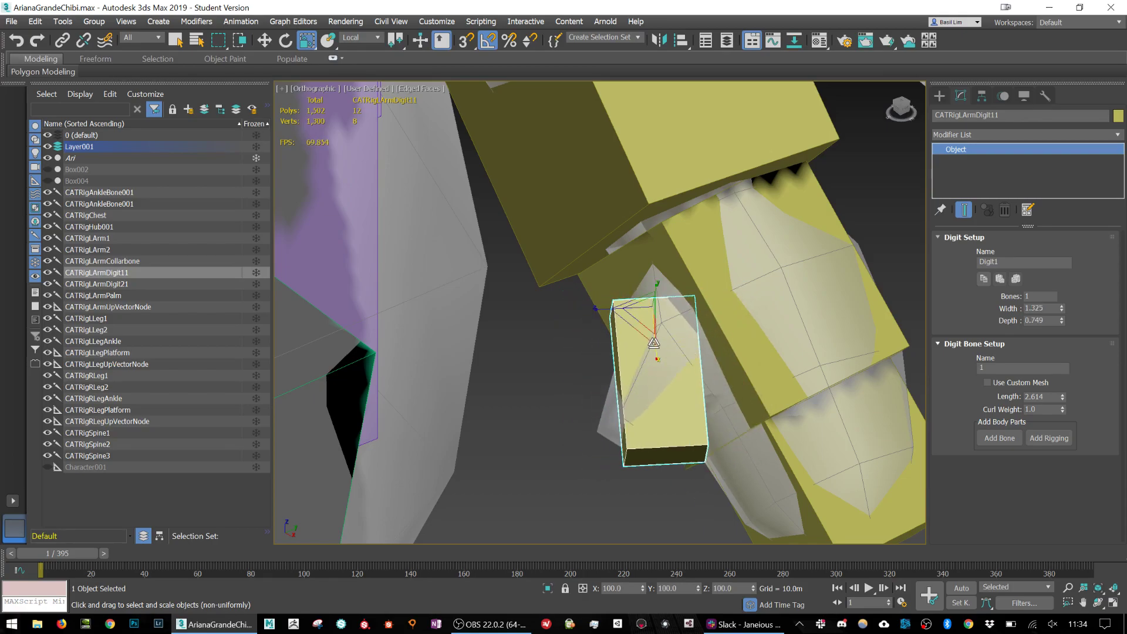
Rotate the first digit in the Local coordinate system to angle it outward from the palm along the character's thumb.
key("e")
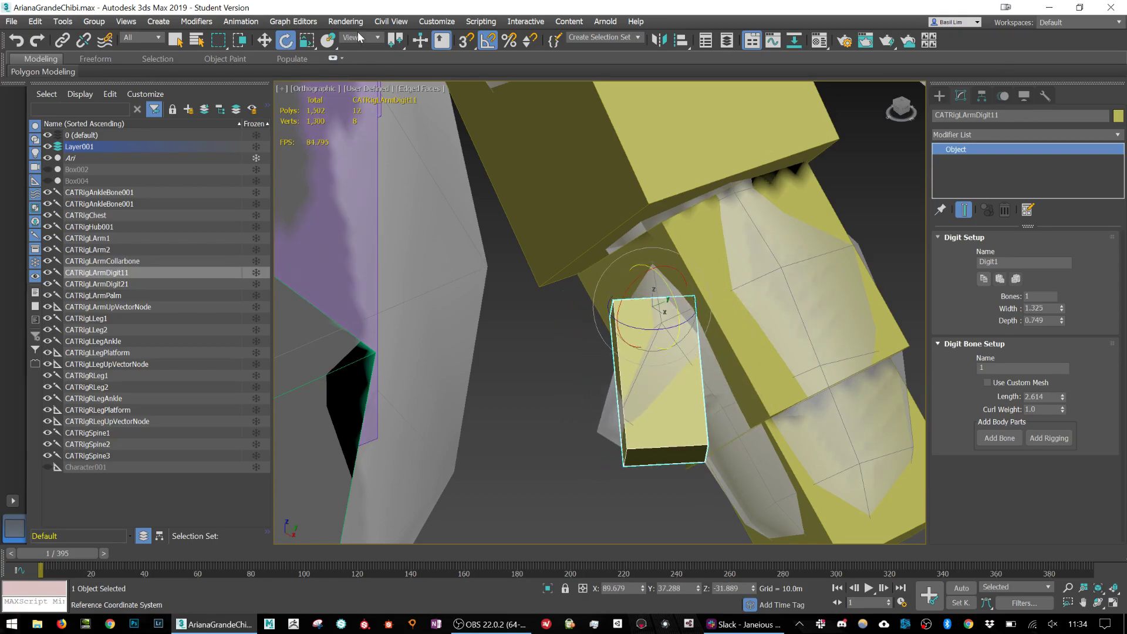
left_click(360, 37)
left_click(352, 89)
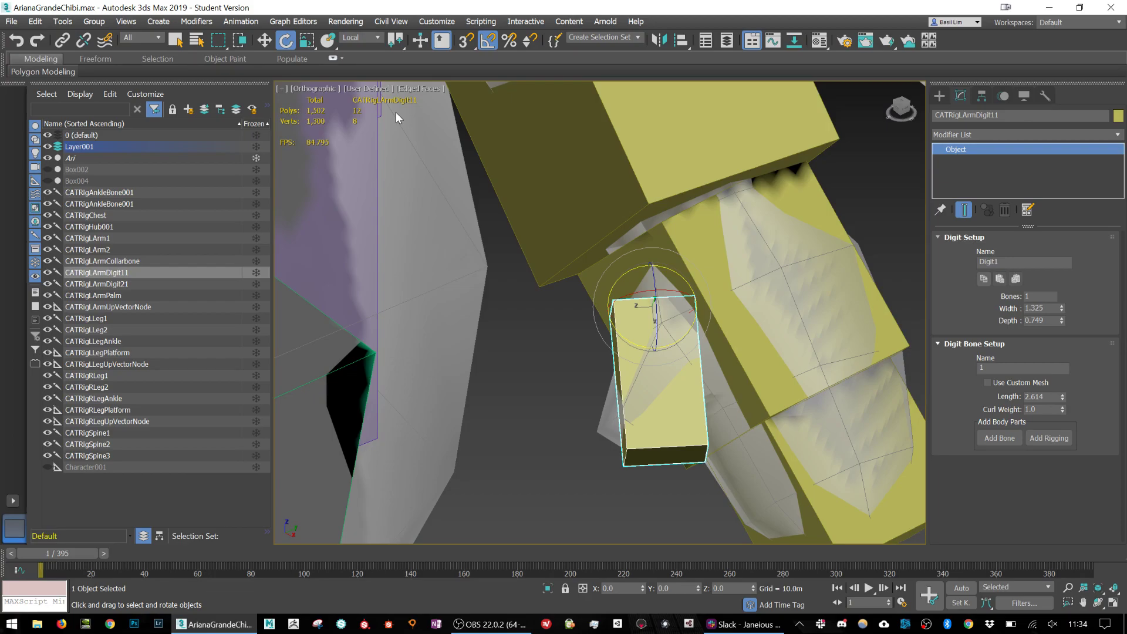
left_click_drag(672, 343, 657, 339)
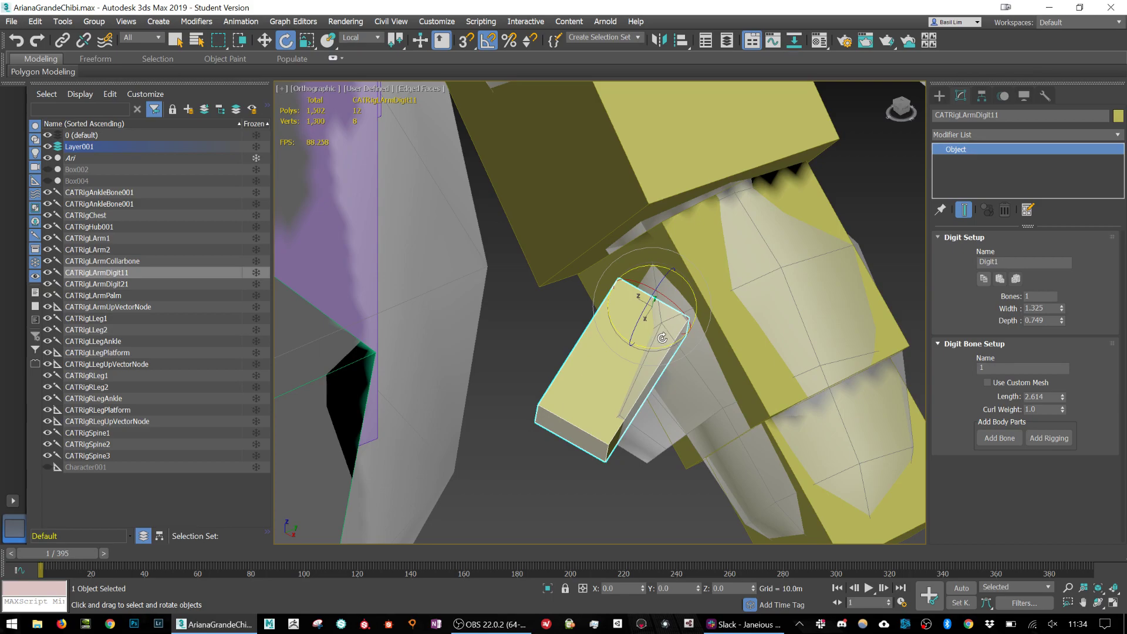
Move the first digit into the base of the character's thumb, checking its placement from several angles.
key("w")
middle_click_drag(662, 338, 716, 308, "alt")
left_click_drag(607, 336, 608, 382)
middle_click_drag(608, 382, 610, 420, "alt")
left_click_drag(725, 383, 730, 382)
middle_click_drag(730, 382, 734, 407, "alt")
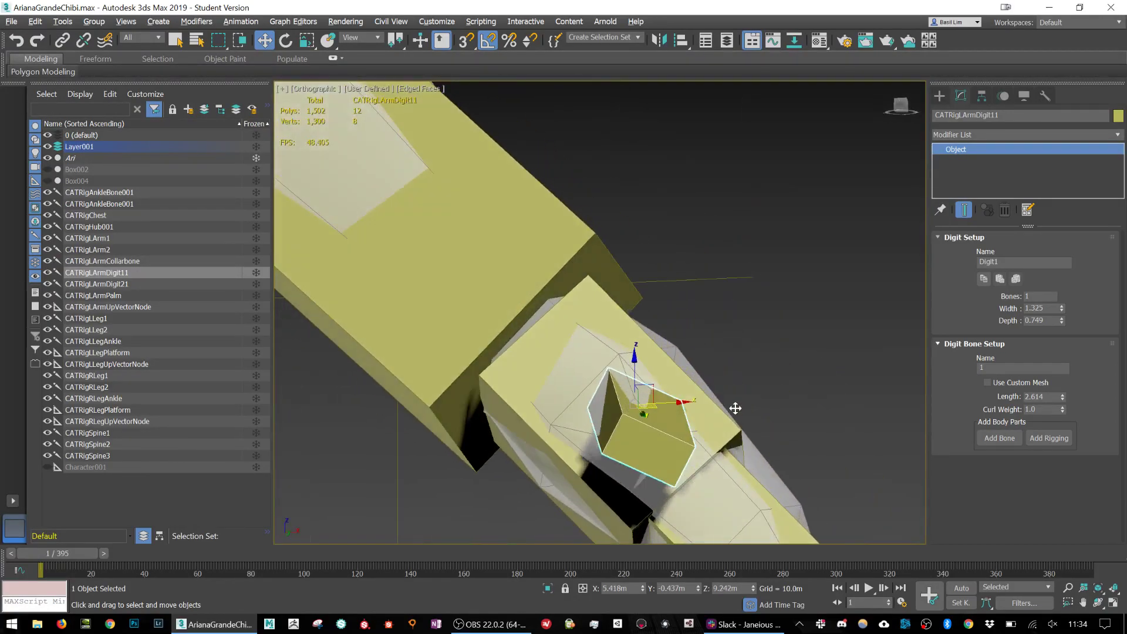
left_click_drag(650, 382, 641, 402)
Scale the first digit to about 1.58 long and 1.18 deep to match the thumb.
key("e")
key("r")
middle_click_drag(642, 403, 630, 406, "alt")
left_click_drag(630, 406, 615, 397)
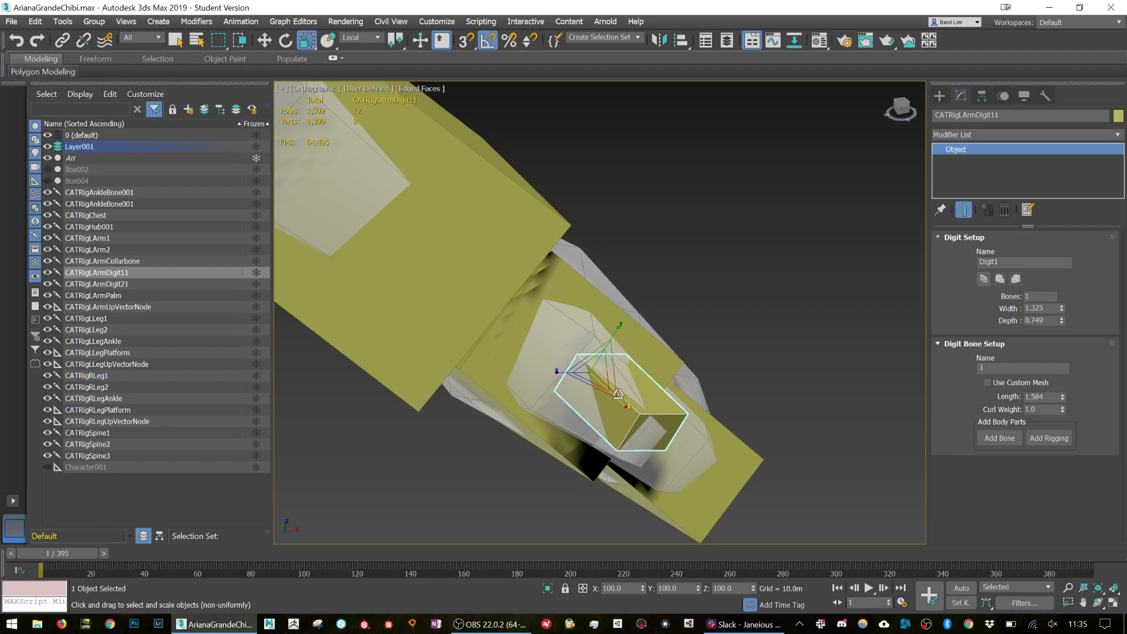
mouse_move(621, 336)
left_mouse_down()
mouse_move(614, 328)
mouse_move(618, 355)
left_mouse_up()
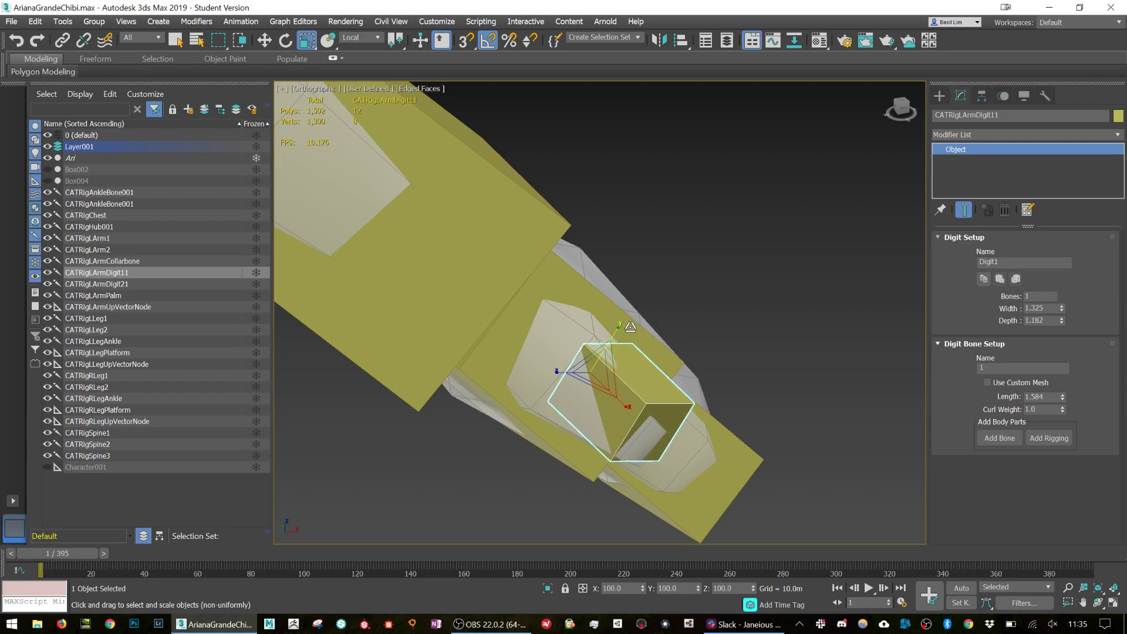
Rotate and nudge the first digit so it lines up with the slant of the character's thumb.
key("w")
mouse_move(618, 355)
middle_mouse_down("alt")
mouse_move(649, 352)
mouse_move(596, 331)
mouse_move(598, 362)
middle_mouse_up("alt")
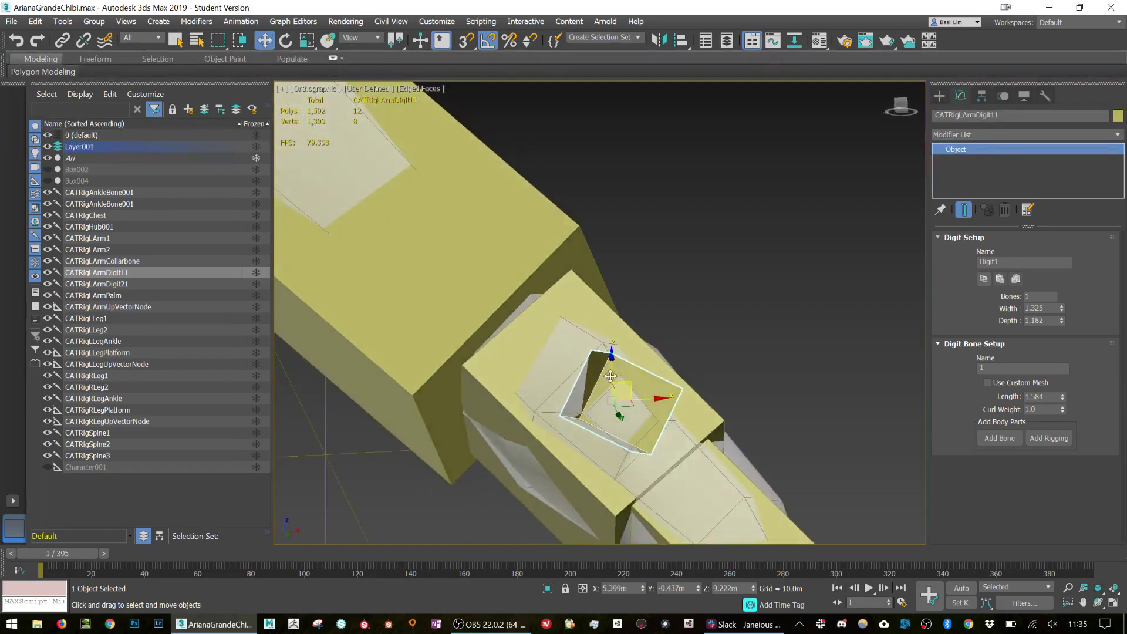
mouse_move(625, 379)
left_mouse_down()
mouse_move(616, 389)
mouse_move(636, 387)
left_mouse_up()
key("e")
key("w")
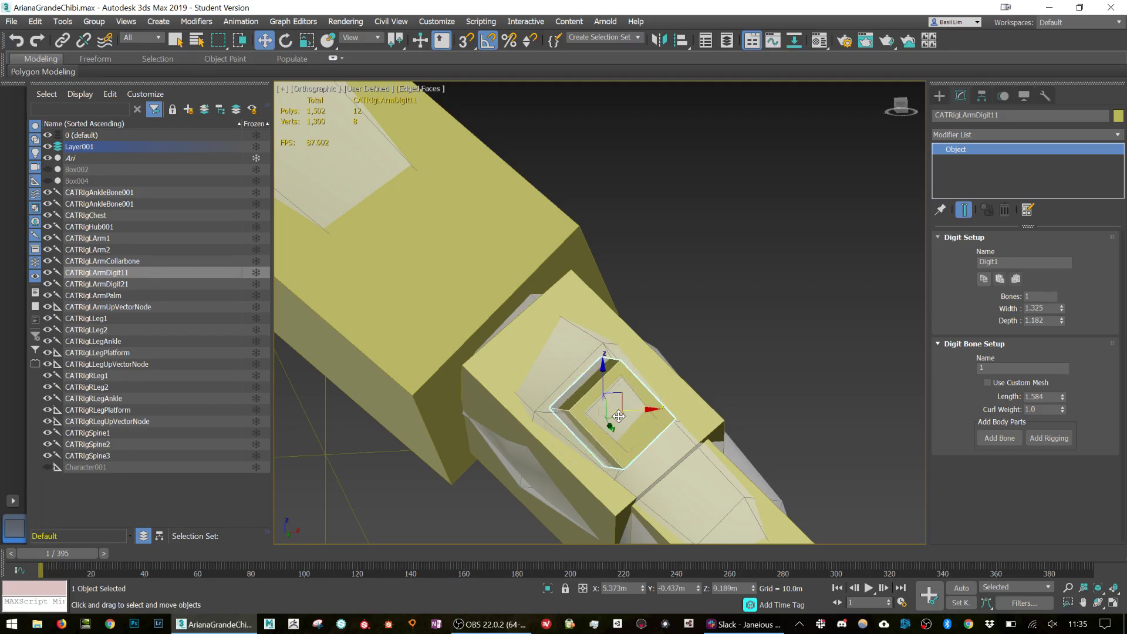
scroll(622, 398, "down", 10)
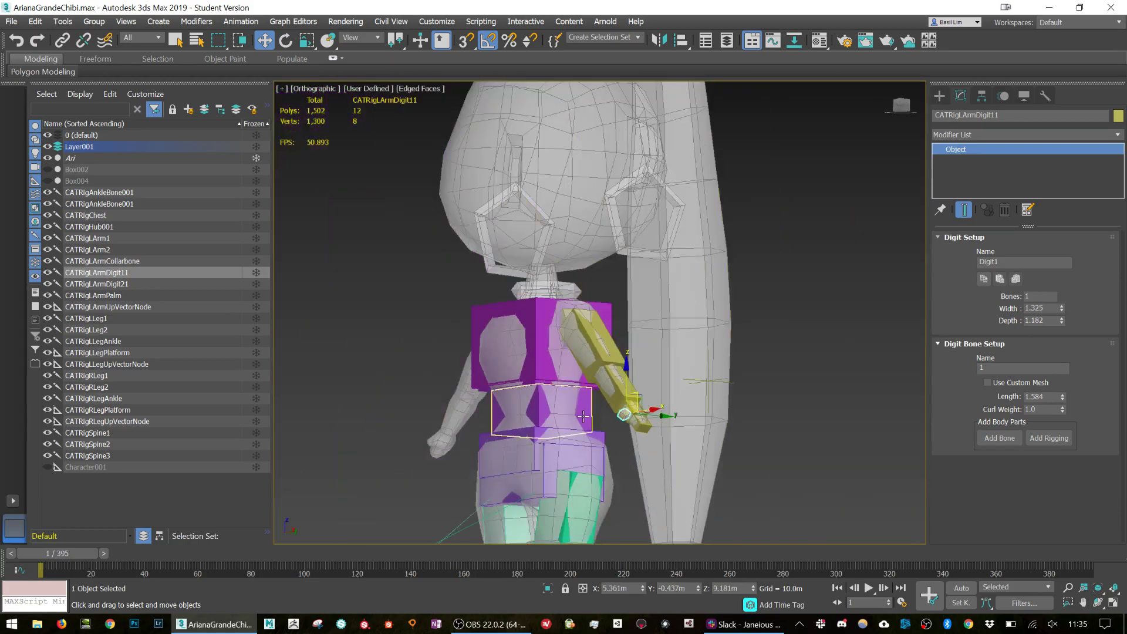
Add a second arm to the chest hub, mirroring the fitted one on the character's other side.
middle_click_drag(583, 416, 610, 411, "alt")
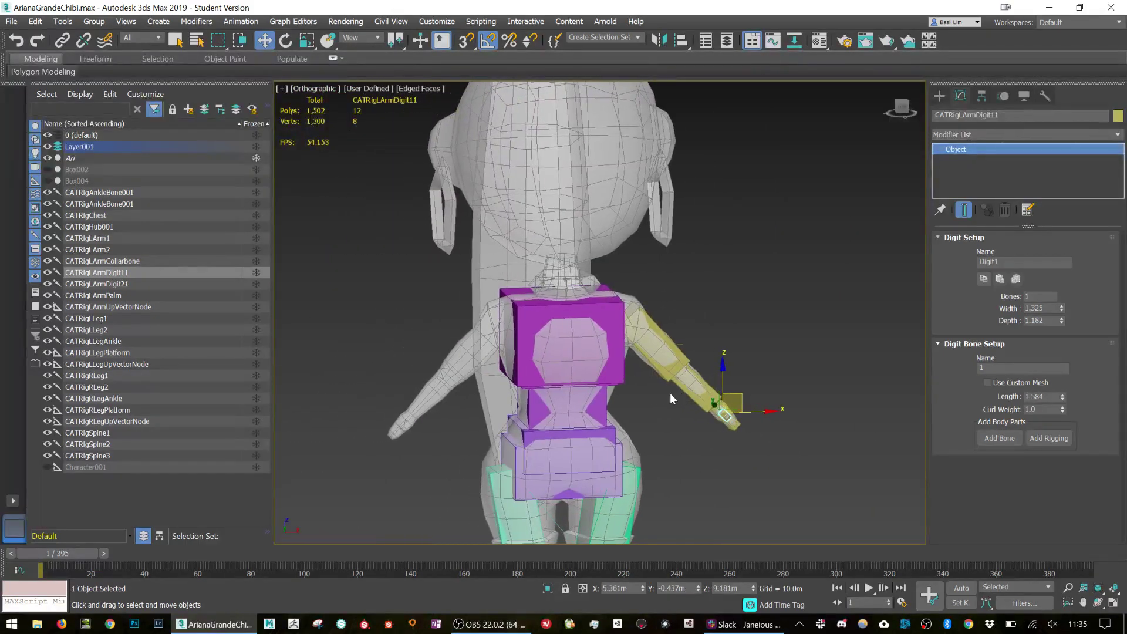
left_click(564, 296)
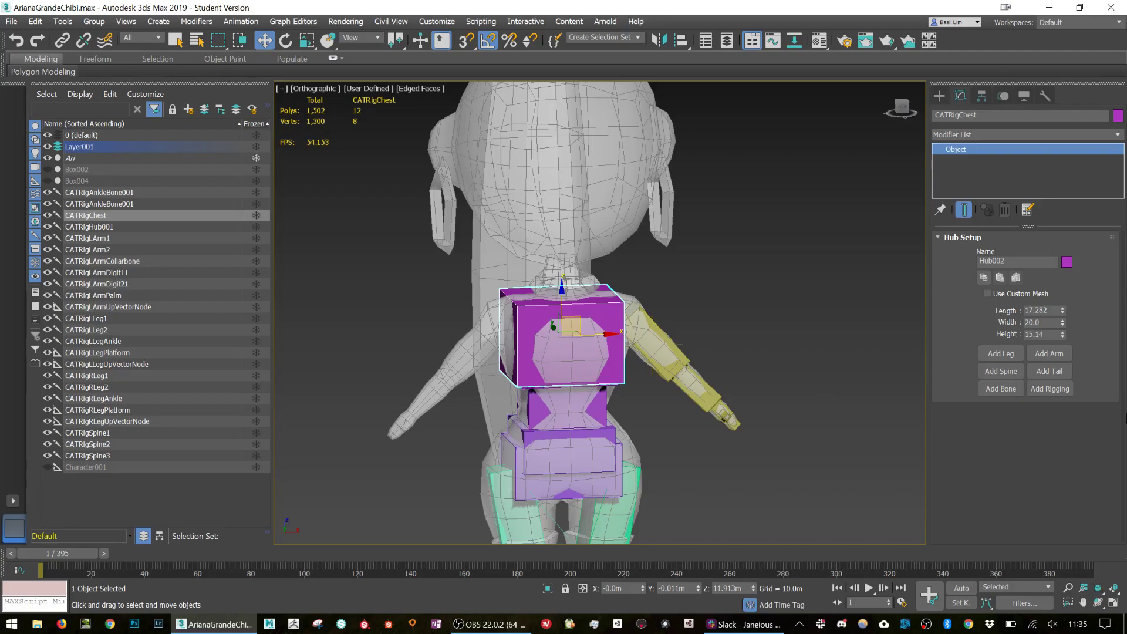
left_click(1056, 354)
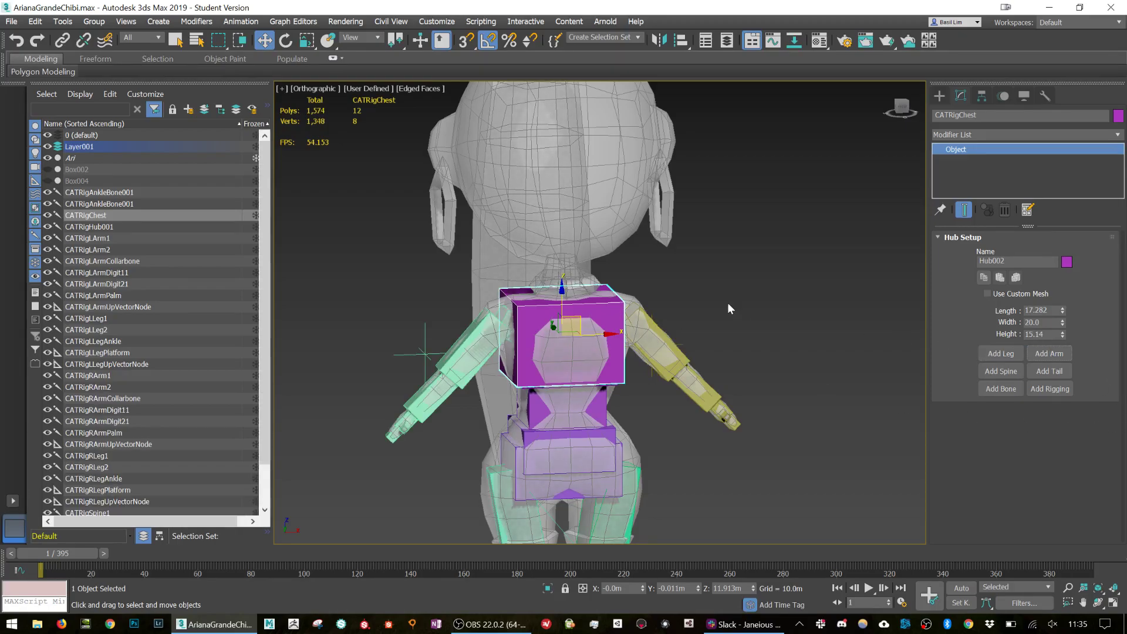
middle_click_drag(671, 298, 682, 301, "alt")
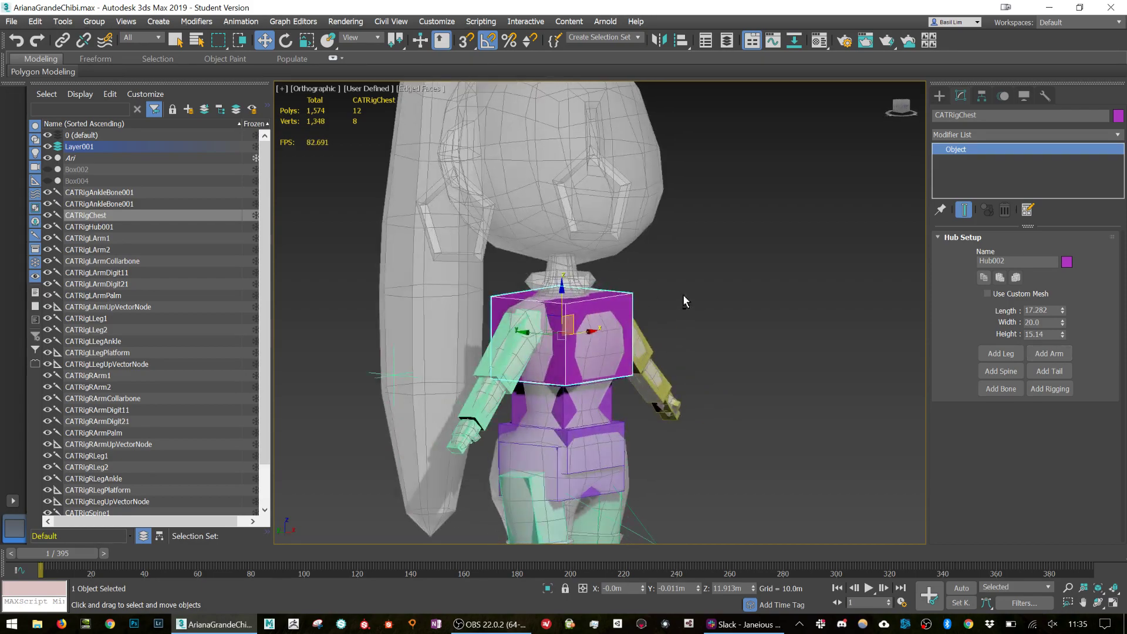
Add a spine with a new hub above the chest and set its number of bones to 2.
middle_click_drag(665, 231, 707, 295)
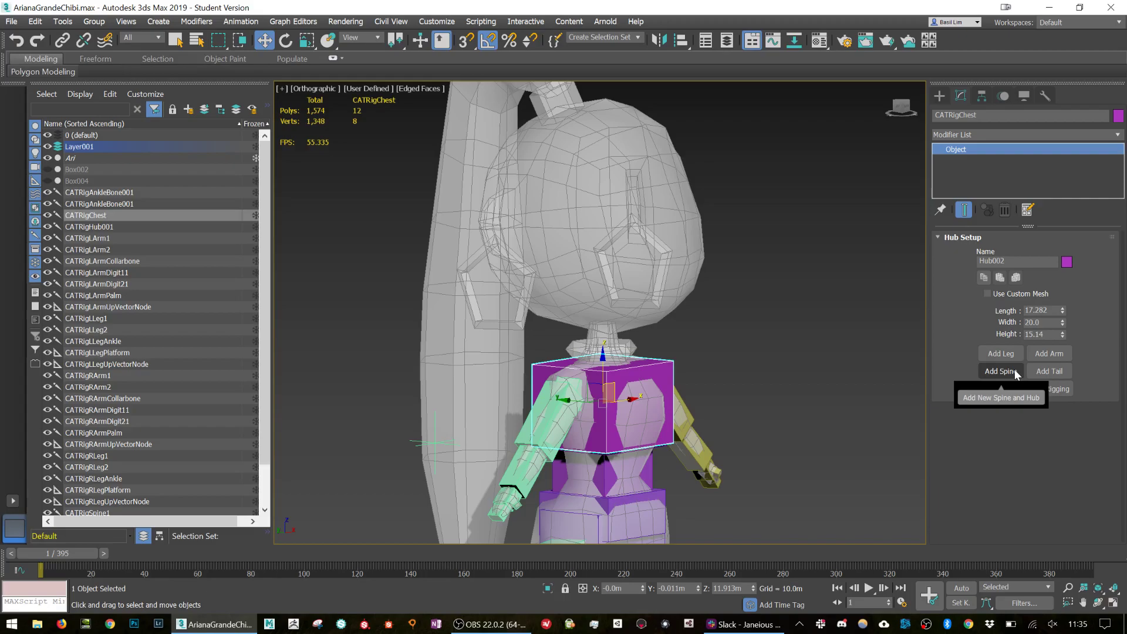
left_click(1000, 371)
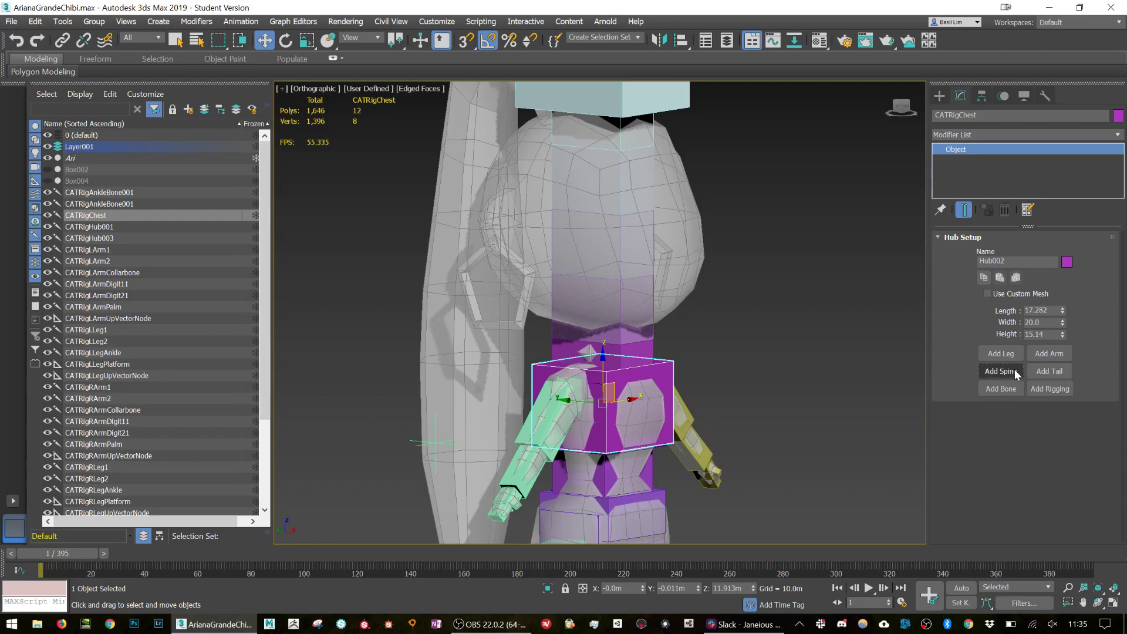
left_click(1014, 369)
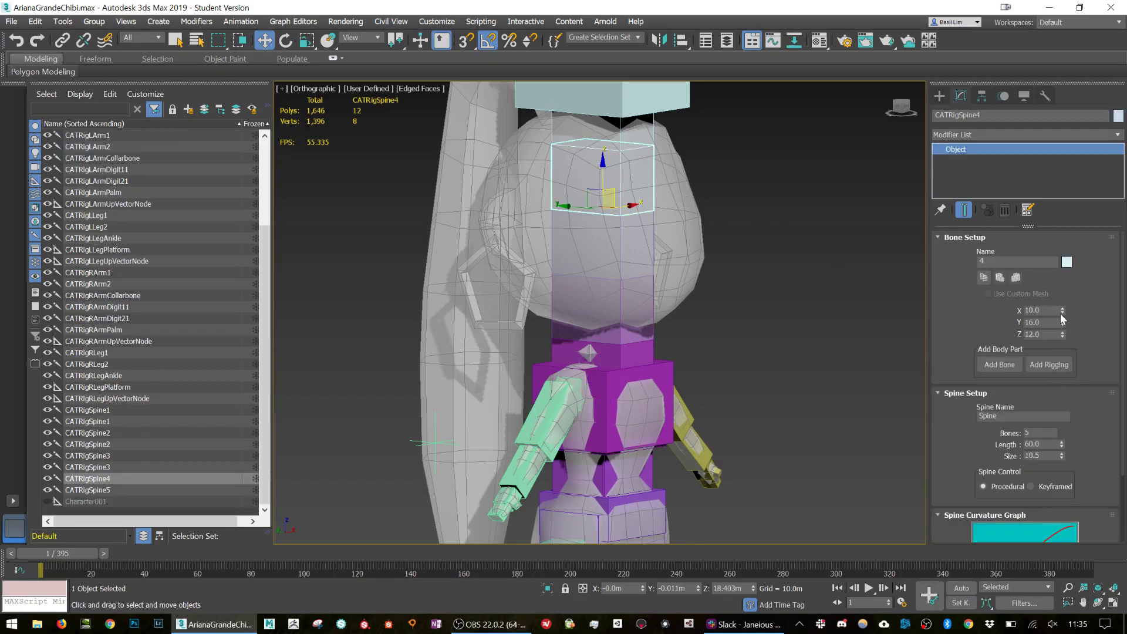
type("2")
key("Return")
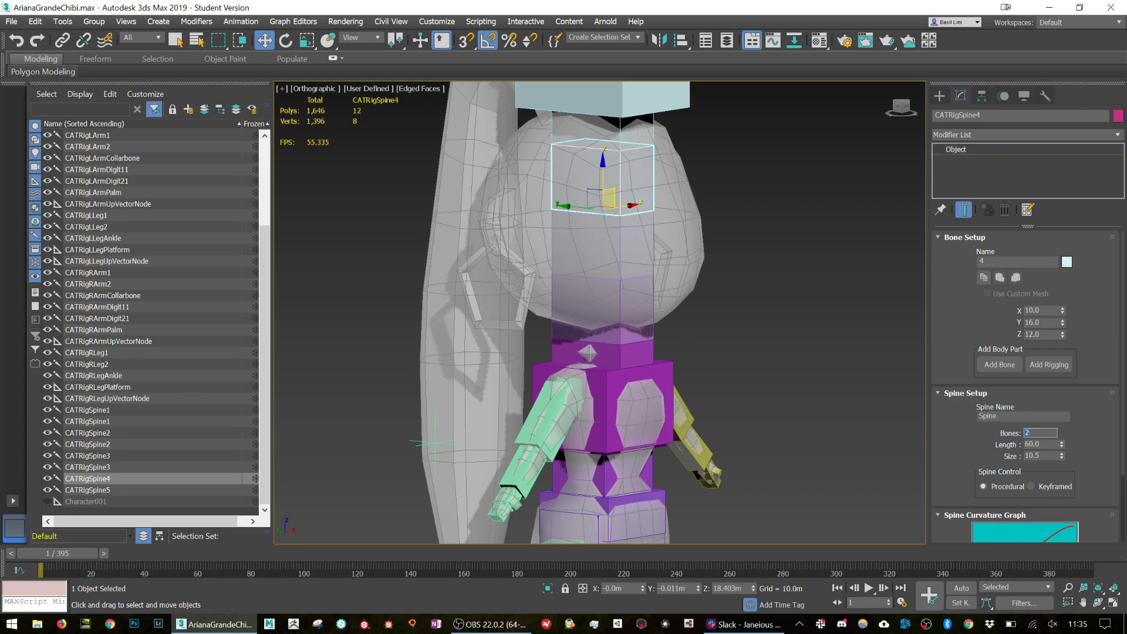
Rename the hub at the end of the new spine to CATRigHead.
left_click(640, 115)
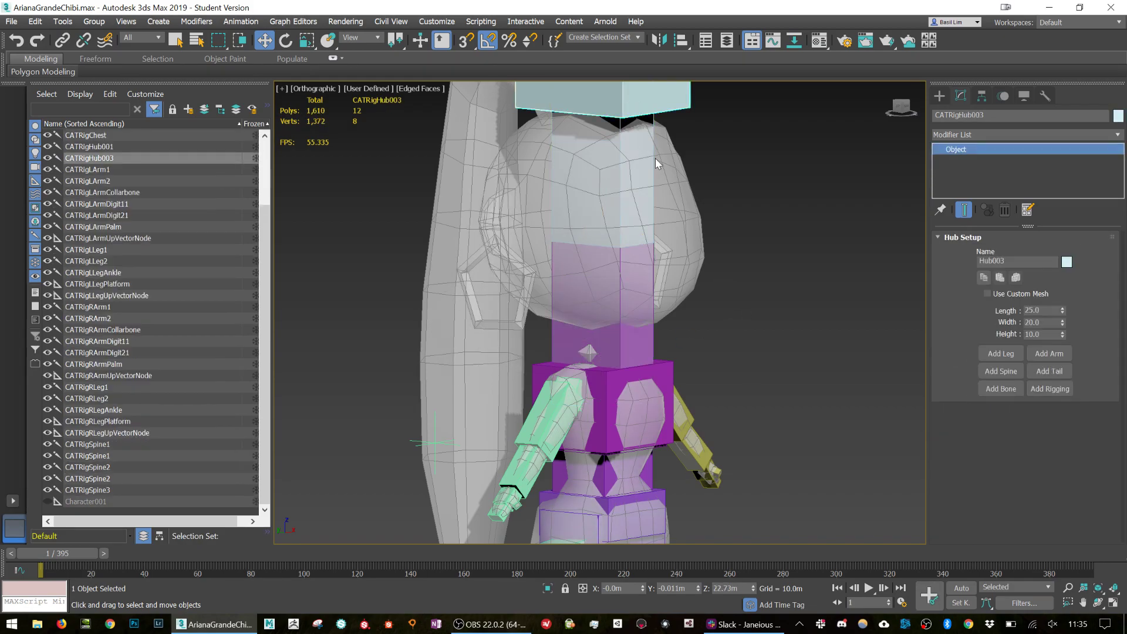
middle_click_drag(655, 157, 656, 254)
left_click_drag(998, 115, 954, 115)
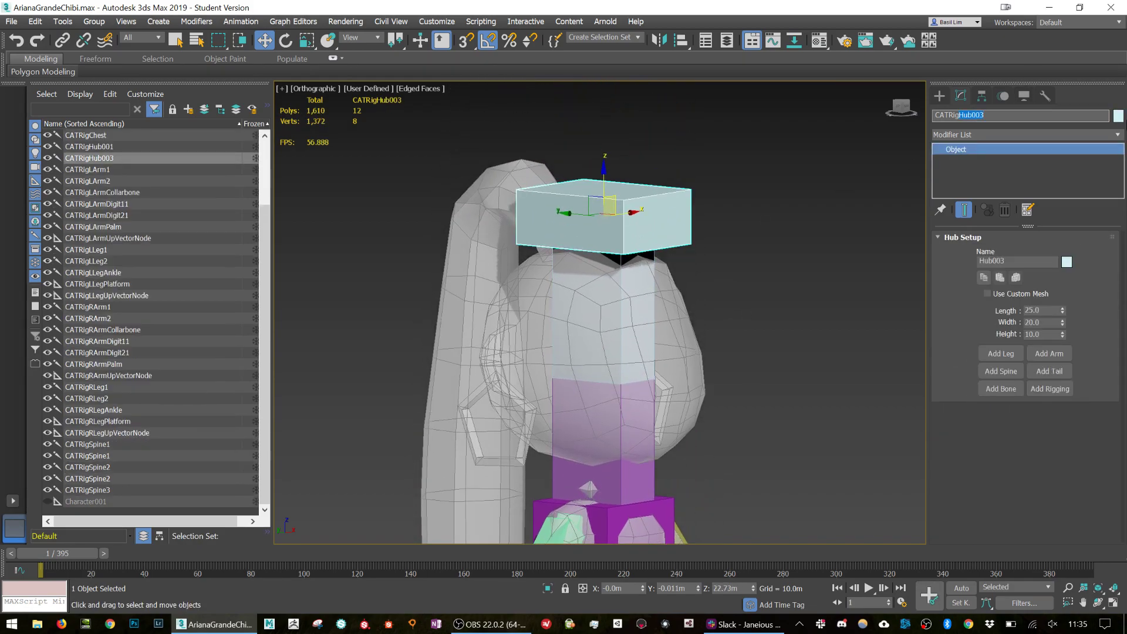
type("Head")
key("Return")
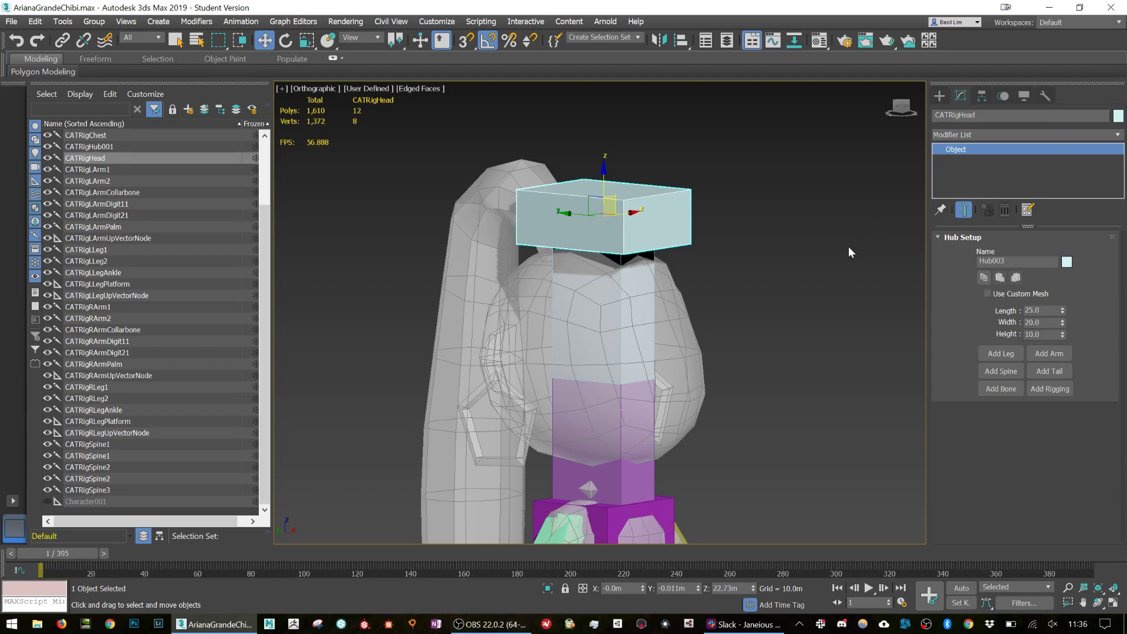
Scale the head hub to about 34.4 high and 29 wide and lower it over the character's head.
key("r")
left_click_drag(605, 171, 607, 92)
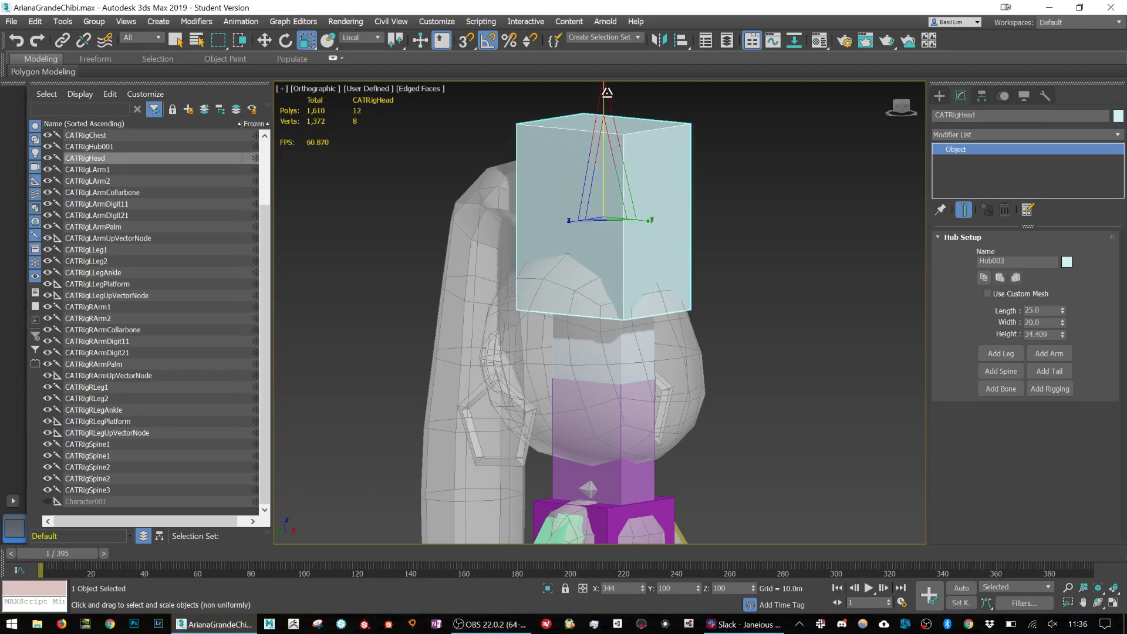
key("w")
left_click_drag(593, 176, 592, 308)
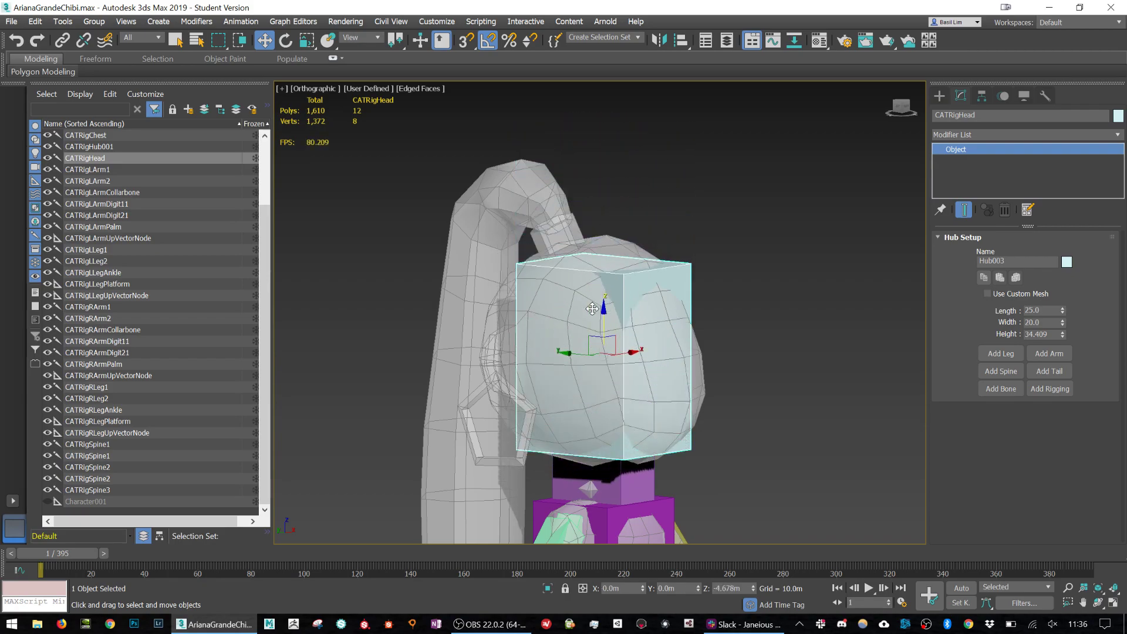
key("r")
middle_click_drag(590, 320, 605, 355, "alt")
left_click_drag(657, 356, 668, 356)
Test how the rig responds by rotating the head and chest hubs and moving the pelvis hub.
key("e")
middle_click_drag(621, 376, 624, 314)
left_click_drag(622, 300, 610, 317)
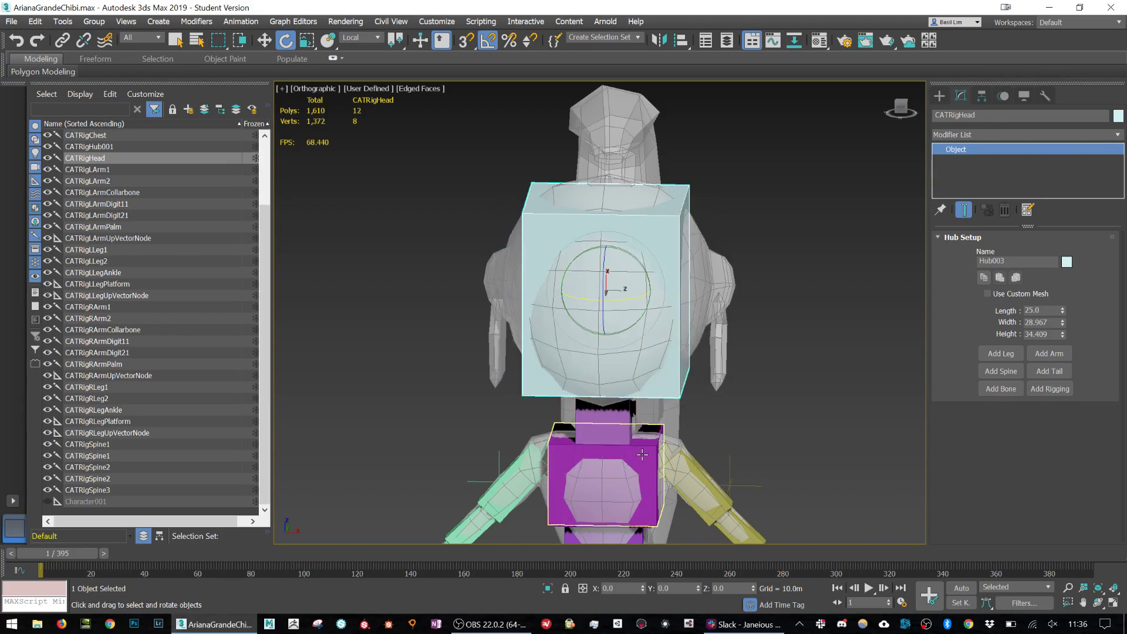
left_click(642, 454)
middle_click_drag(642, 454, 625, 371)
left_click_drag(624, 380, 639, 322)
middle_click_drag(638, 321, 593, 364, "alt")
left_click(658, 365)
key("w")
left_click_drag(593, 364, 610, 348)
middle_click_drag(553, 359, 616, 176, "alt")
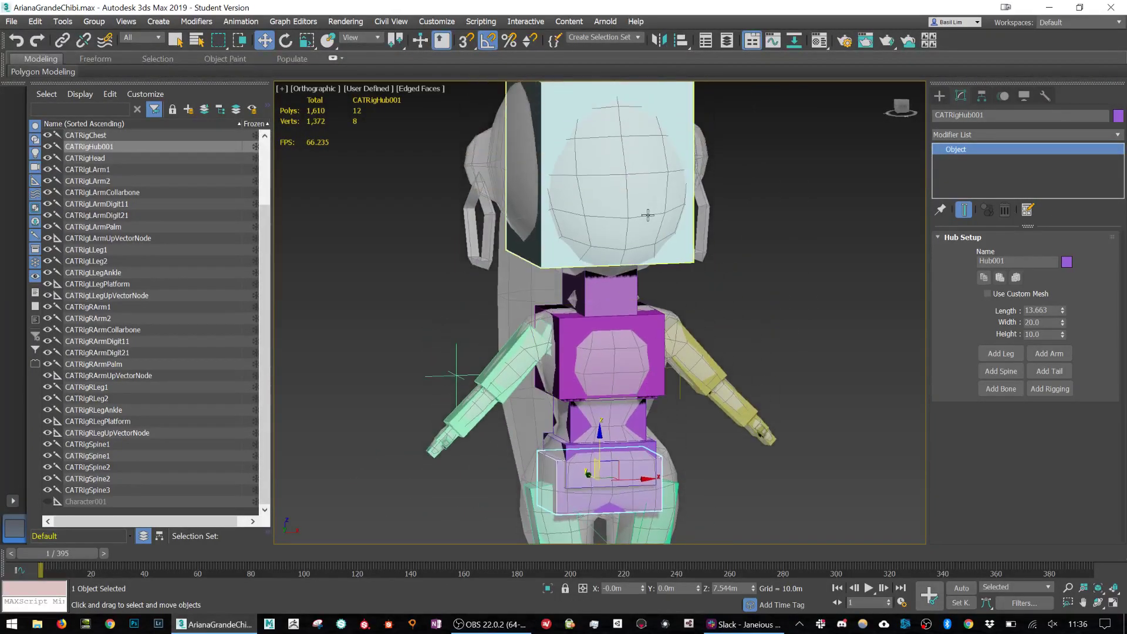
Add a tail to the head hub for the character's ponytail.
left_click(622, 135)
scroll(655, 251, "up", 3)
middle_click_drag(655, 250, 687, 249, "alt")
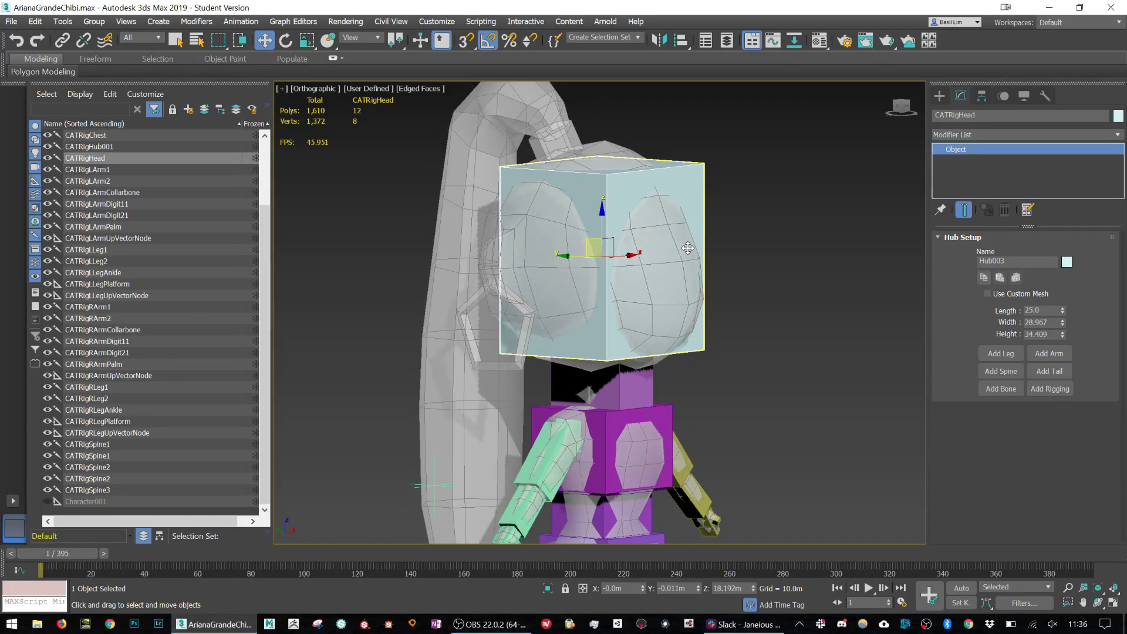
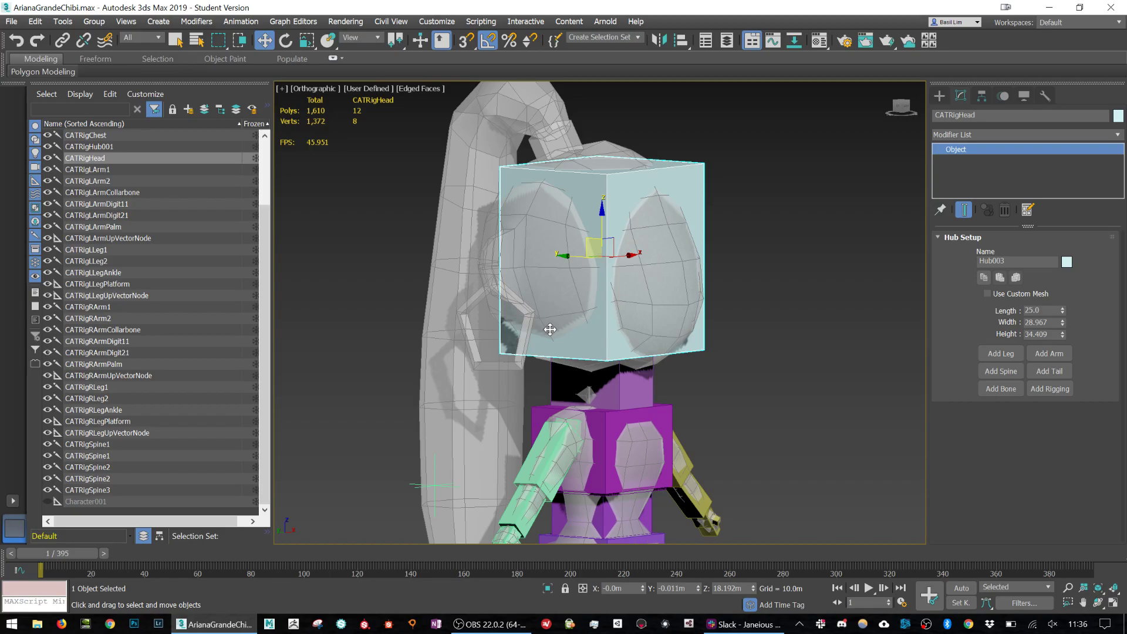
middle_click_drag(549, 330, 1003, 423, "alt")
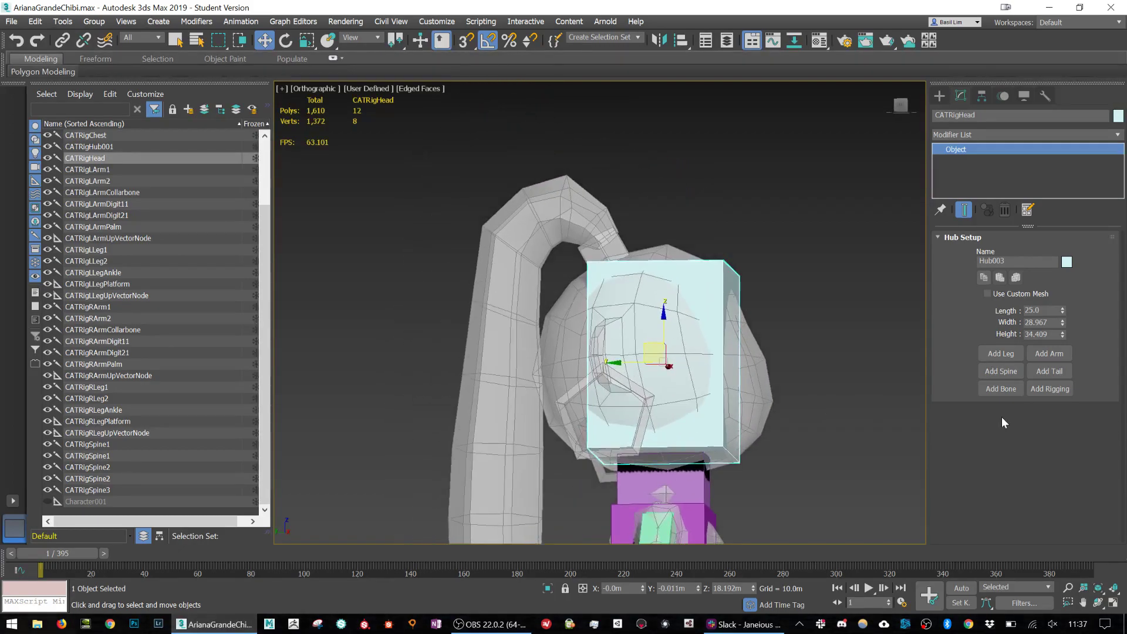
left_click(1048, 371)
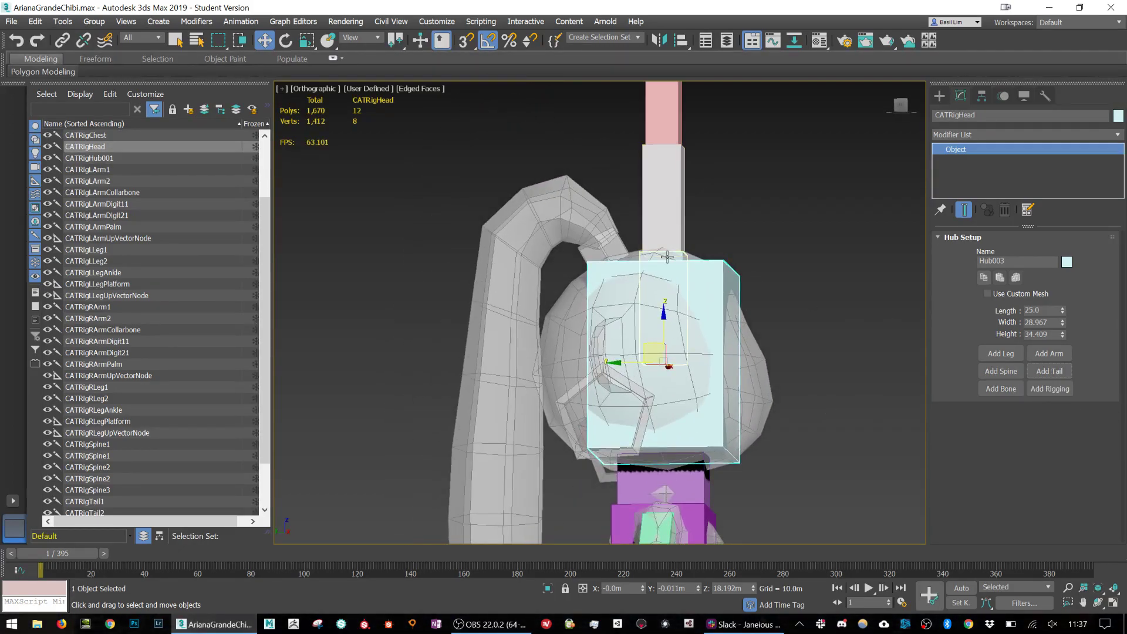
Try moving the head hub and the tail's five bones to see how the chain follows.
left_click_drag(653, 352, 596, 259)
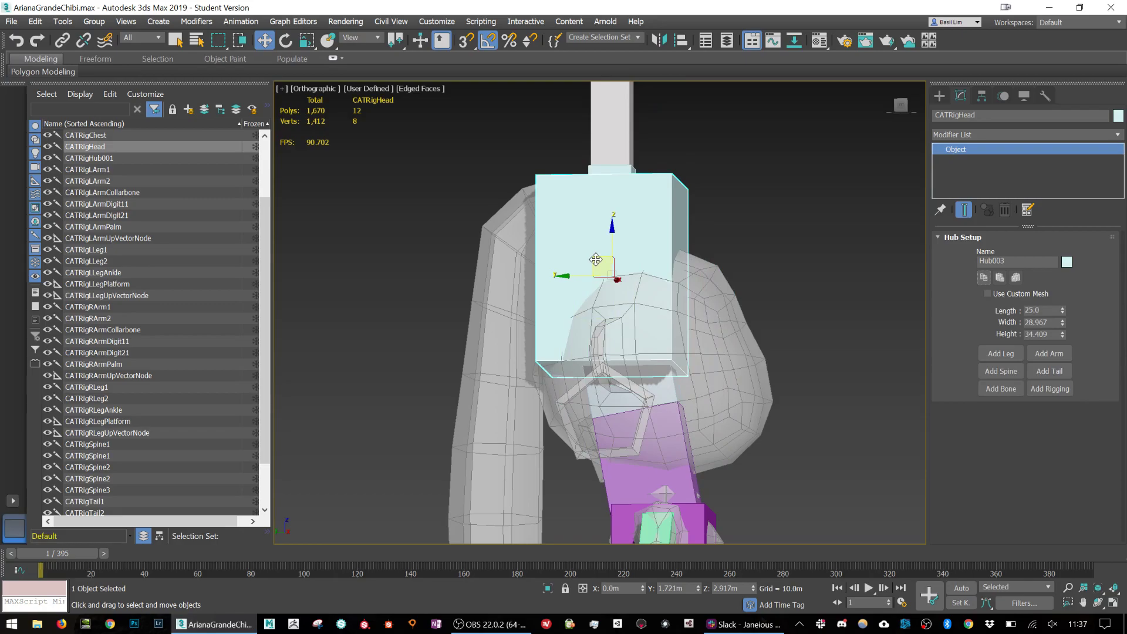
right_click(596, 259)
left_click(674, 259)
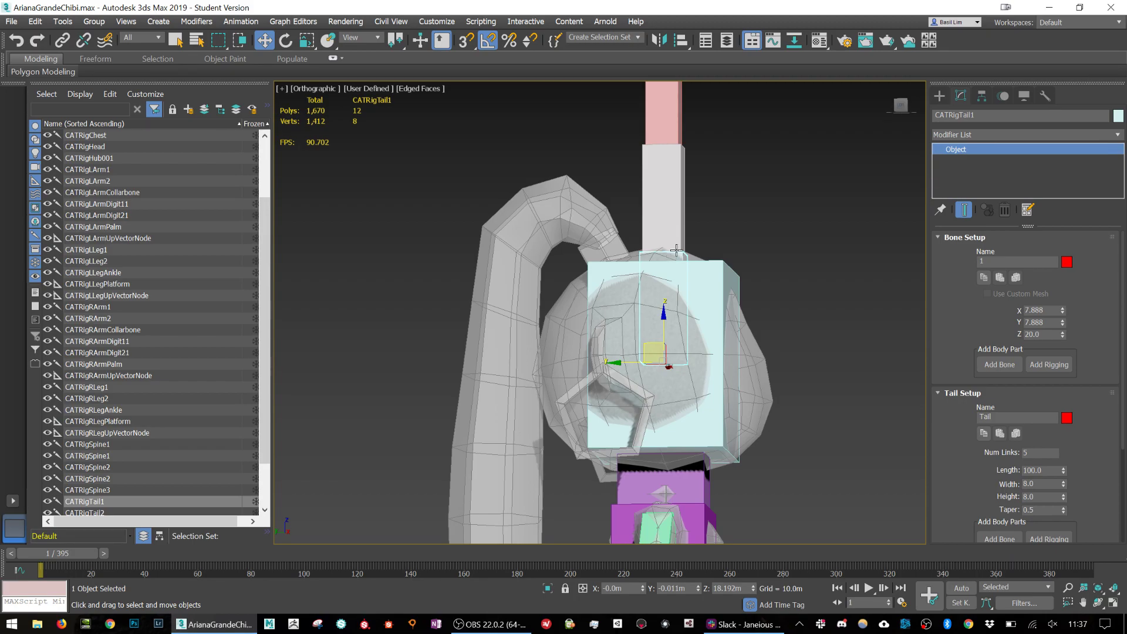
mouse_move(675, 252)
left_mouse_down()
mouse_move(567, 196)
mouse_move(602, 234)
mouse_move(659, 255)
left_mouse_up()
double_click(659, 254)
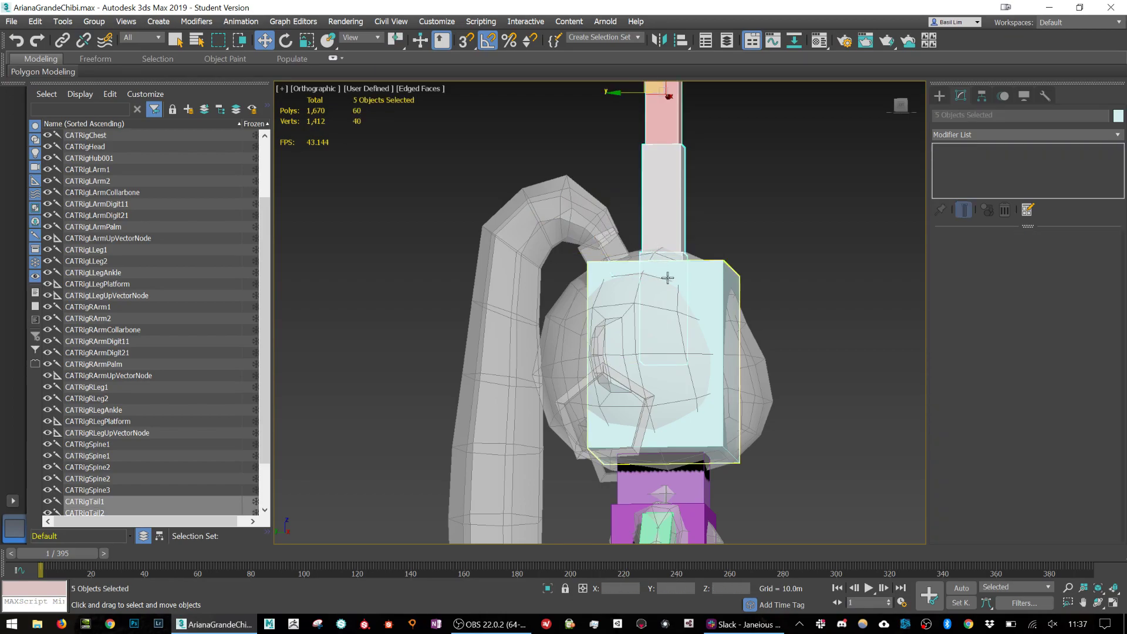
middle_click_drag(667, 163, 685, 279)
left_click_drag(671, 194, 616, 103)
Rotate the first tail bone toward the ponytail's base and scale it to fit there.
left_click(641, 334)
key("e")
left_click_drag(656, 346, 586, 291)
key("r")
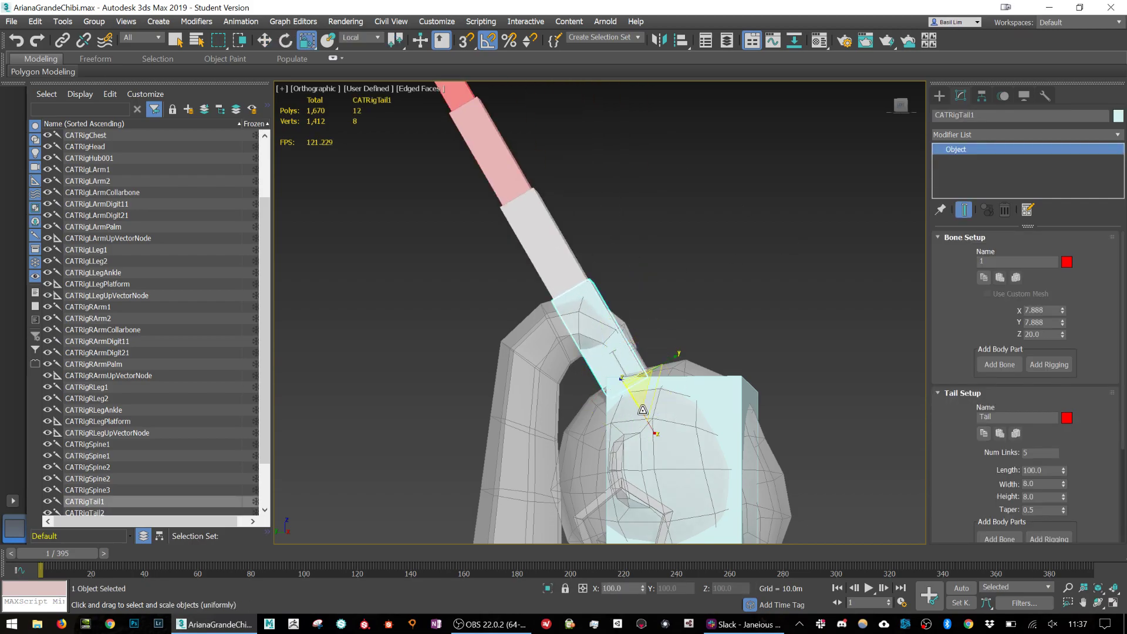
left_click_drag(636, 392, 622, 348)
Shorten the second tail bone and rotate the following bones to bend down inside the ponytail.
left_click(590, 299)
key("e")
key("r")
key("Page_Down")
key("e")
key("Page_Down")
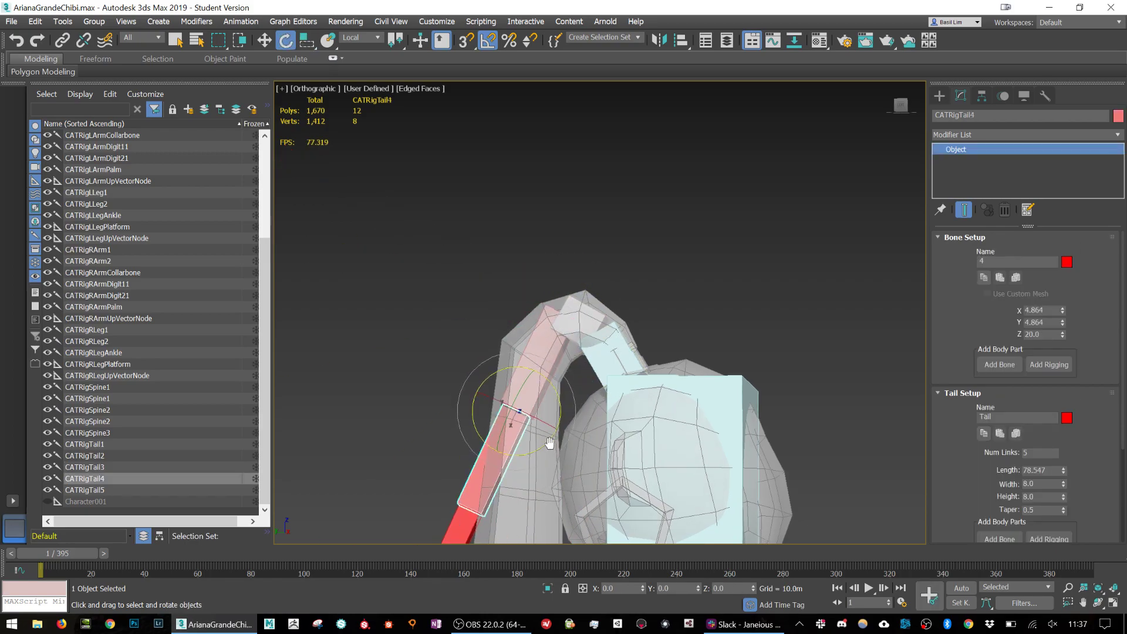
middle_click_drag(538, 497, 600, 288)
left_click_drag(598, 243, 612, 246)
left_click(571, 357)
middle_click_drag(603, 255, 619, 264, "alt")
middle_click_drag(647, 128, 624, 266, "alt")
Try rotating the tail chain from its third bone and from its first bone.
double_click(593, 153)
left_click_drag(601, 165, 591, 196)
key("ctrl+z")
left_click(667, 143)
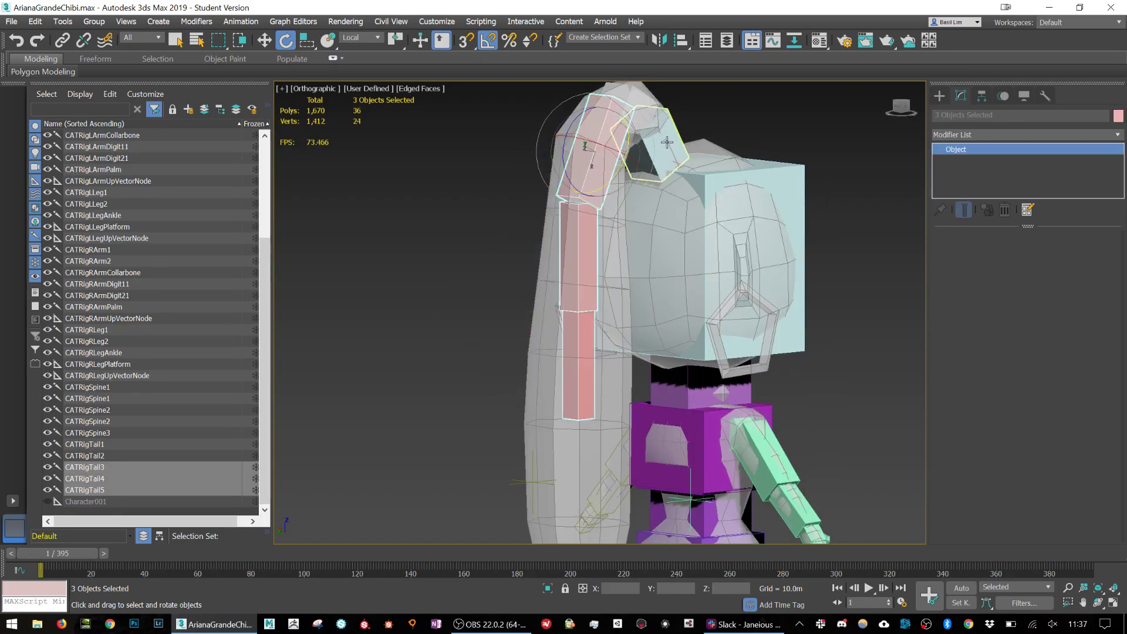
double_click(667, 143)
left_click_drag(667, 143, 617, 121)
right_click(610, 170)
mouse_move(607, 171)
left_mouse_down()
mouse_move(622, 136)
mouse_move(627, 163)
left_mouse_up()
middle_click_drag(629, 163, 708, 226, "alt")
left_click(717, 171)
Try rescaling the second tail bone and delete the whole tail from the head.
left_click(660, 191)
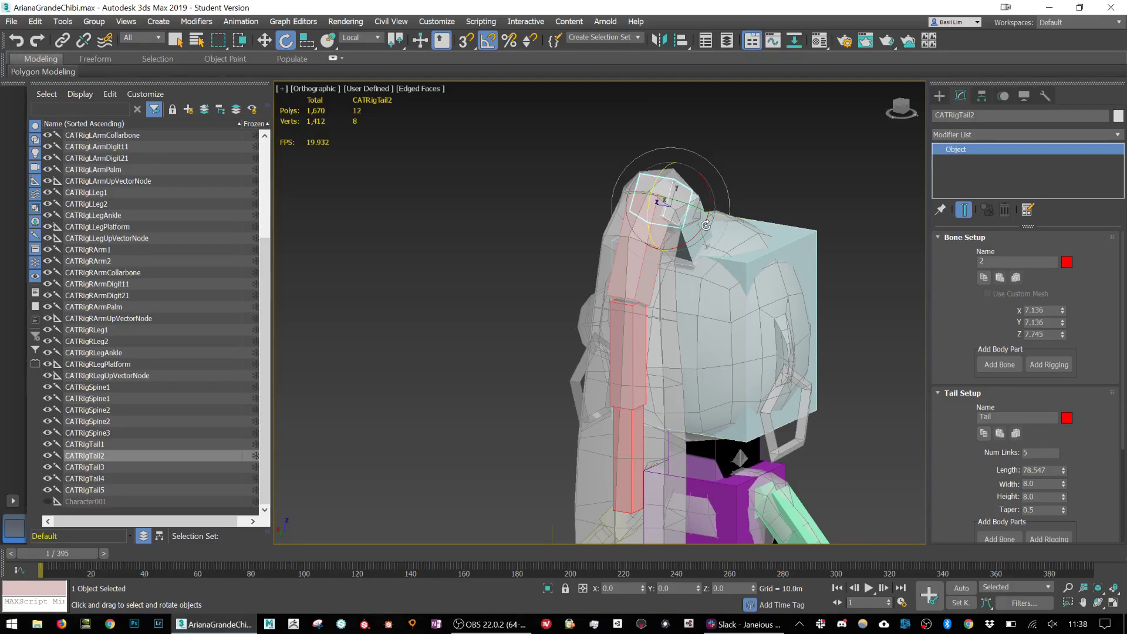
key("r")
left_click_drag(702, 227, 719, 262)
key("ctrl+z")
key("ctrl+z")
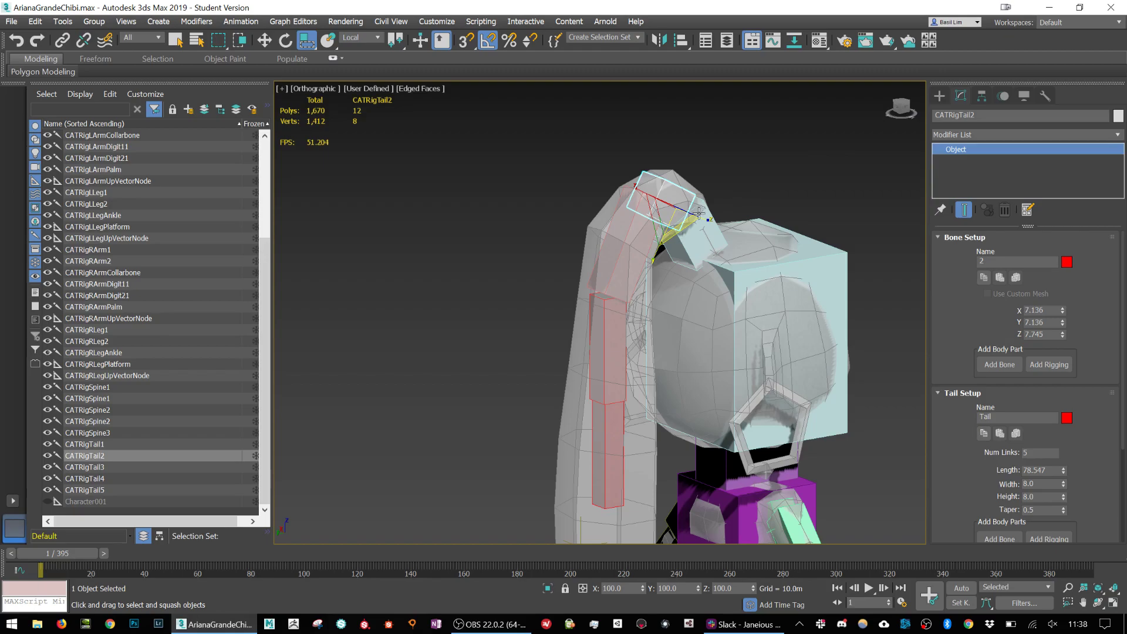
left_click_drag(689, 227, 689, 239)
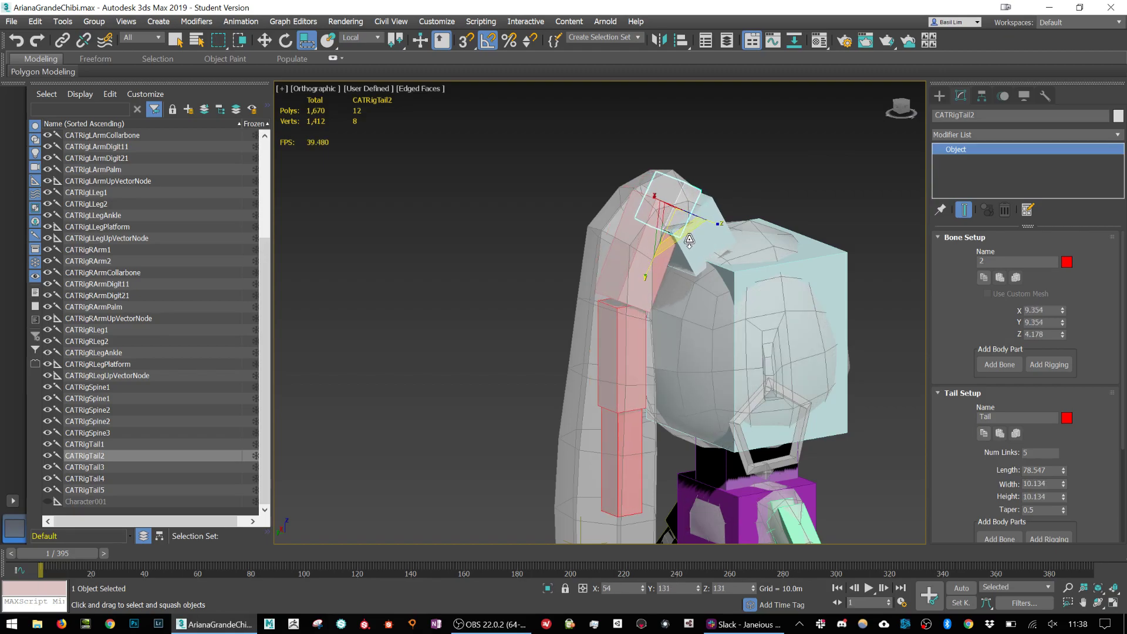
right_click(689, 240)
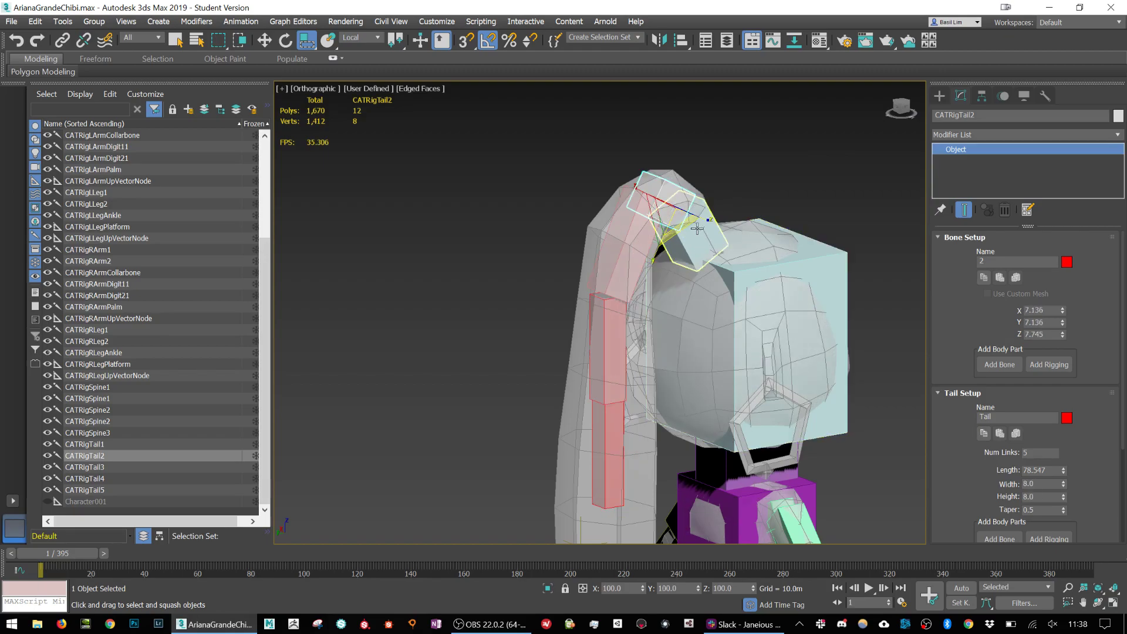
key("Delete")
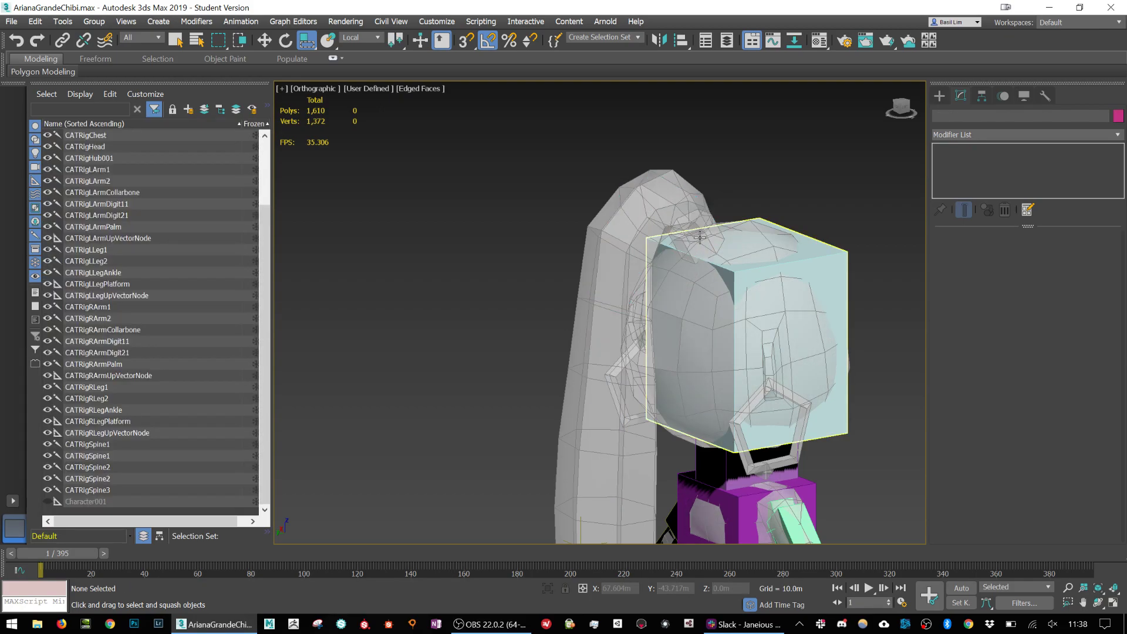
Add an extra bone to the head hub and select that bone inside the head.
left_click(760, 407)
middle_click_drag(761, 407, 1015, 370, "alt")
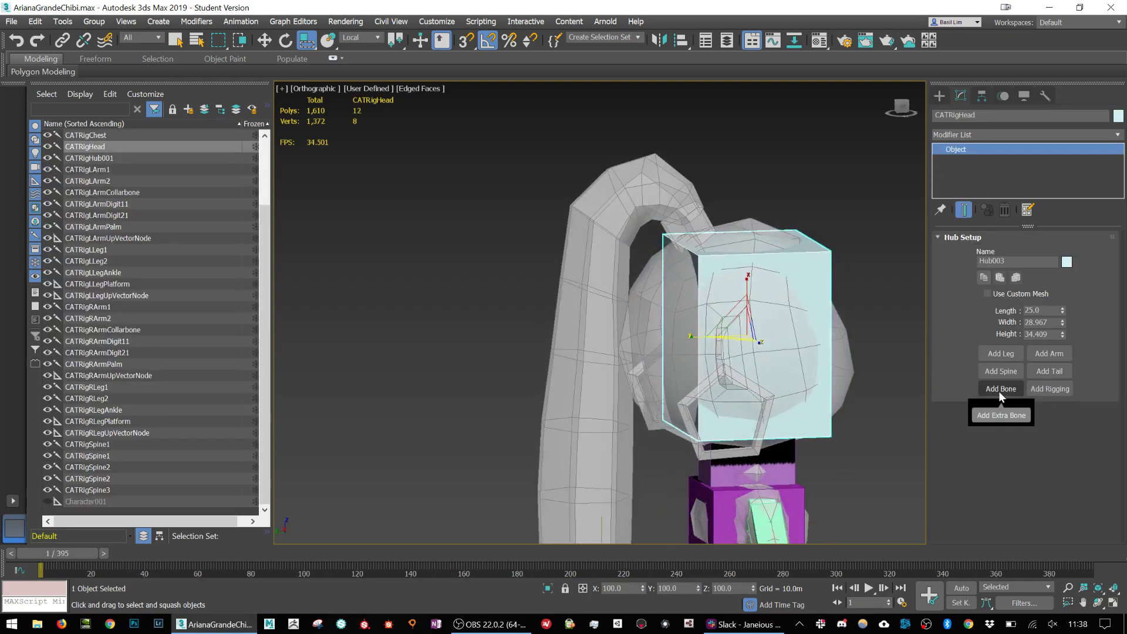
left_click(1000, 391)
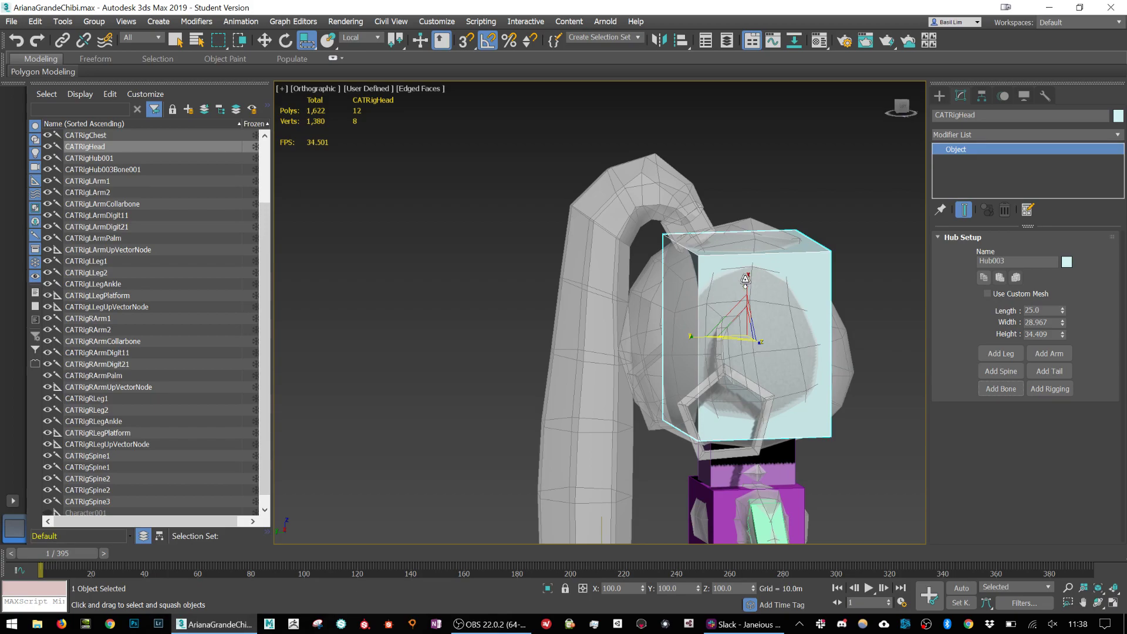
left_click(783, 268, "ctrl")
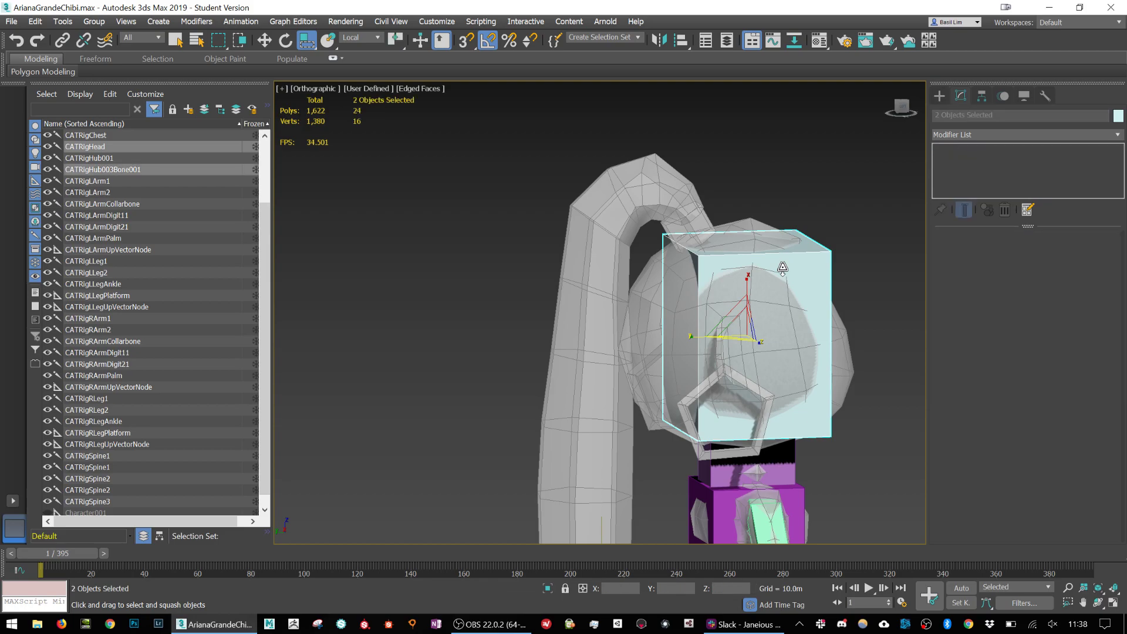
middle_click_drag(805, 306, 813, 276)
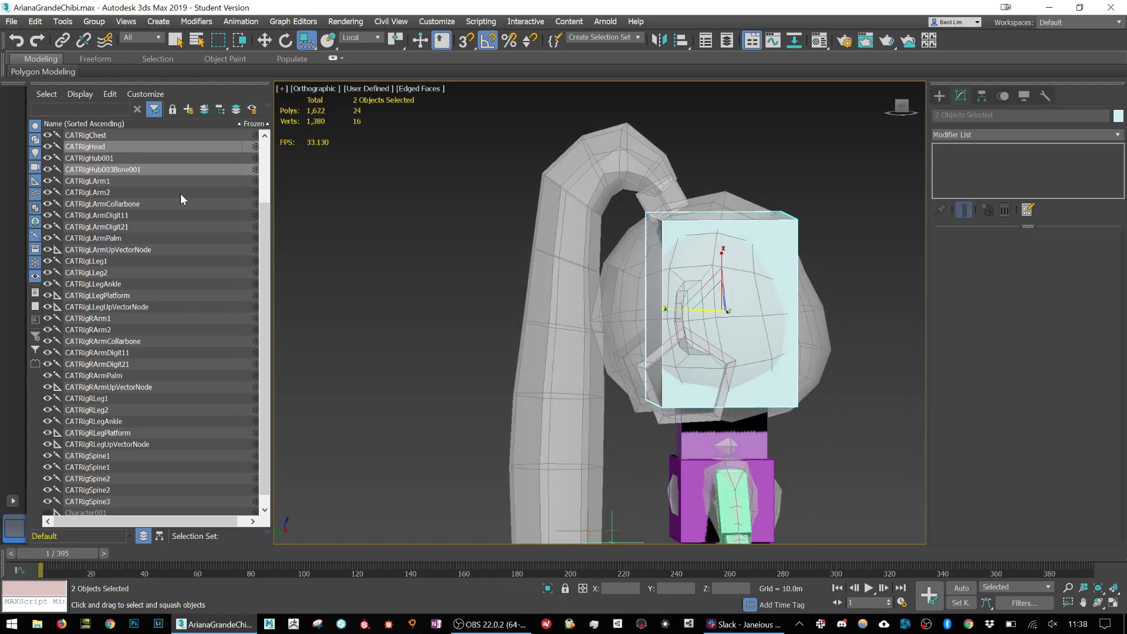
left_click(741, 265)
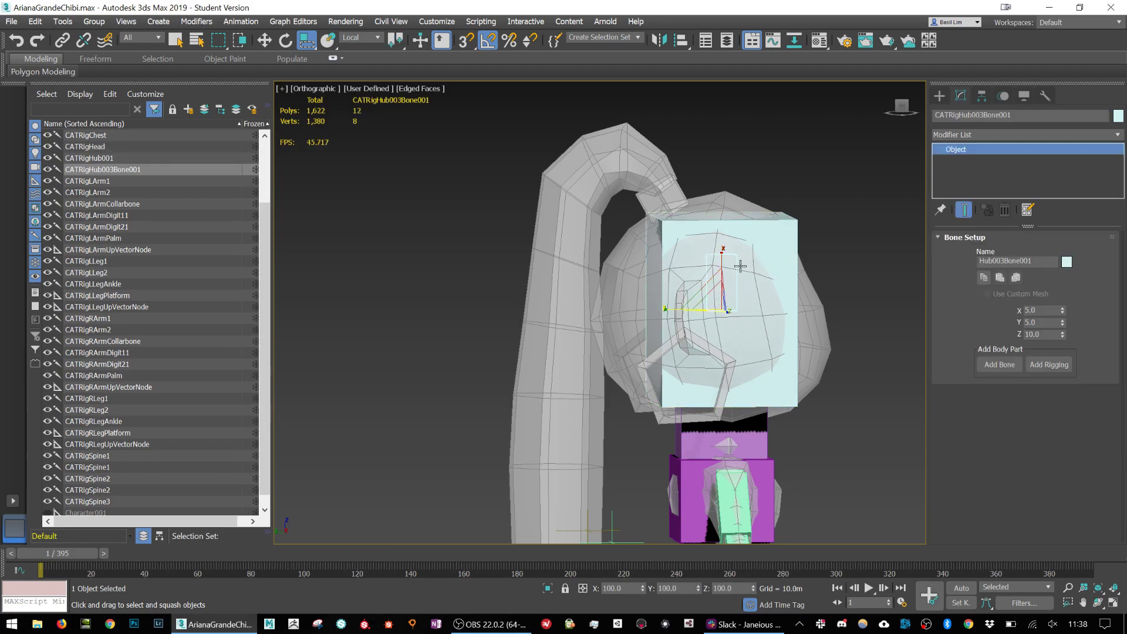
Move and rotate the head's extra bone into the base of the ponytail and rename it Hair.
key("w")
left_click_drag(707, 292, 665, 189)
key("e")
key("w")
left_click_drag(1011, 115, 966, 115)
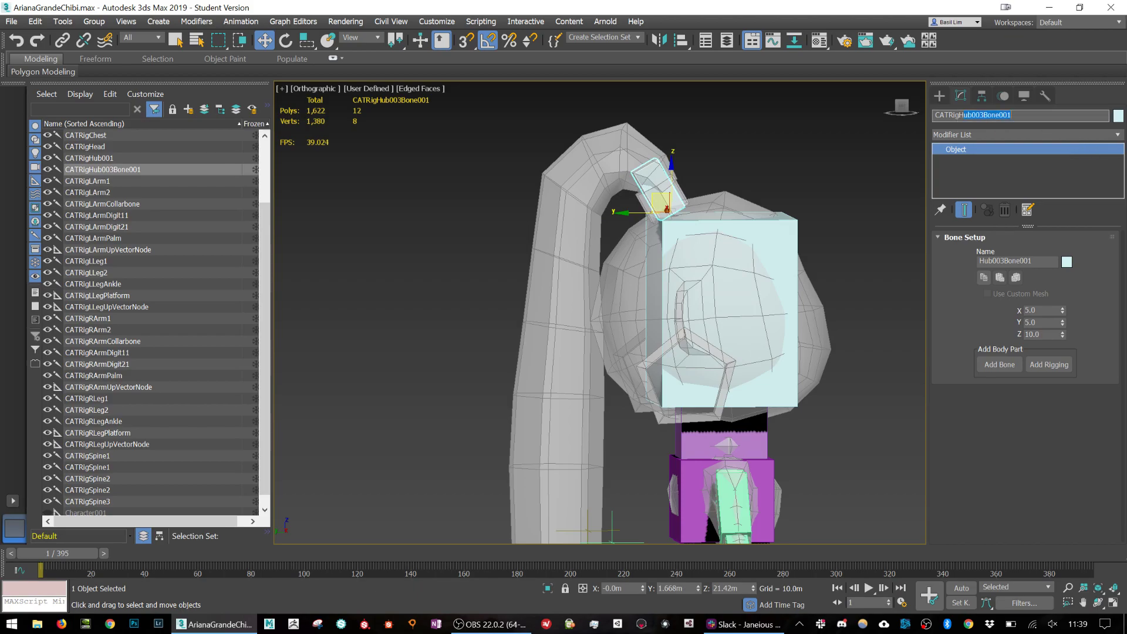
key("Return")
Scale the Hair bone to about 7.9 wide and deep and 10 long to fit the ponytail's base.
key("r")
middle_click_drag(514, 251, 537, 253, "alt")
left_click_drag(672, 225, 669, 230)
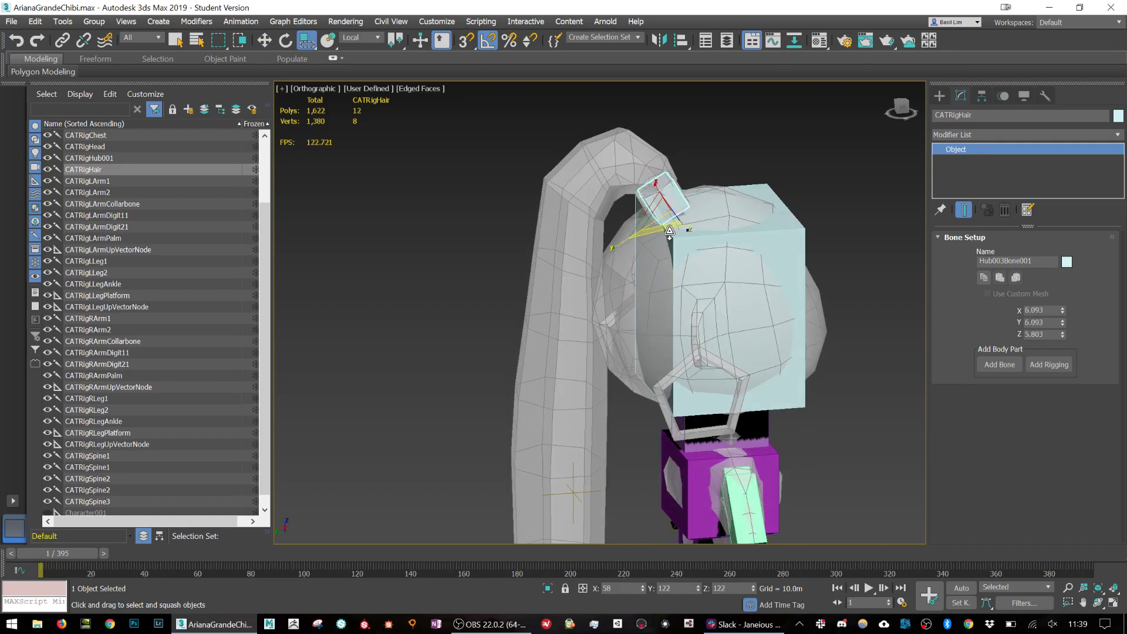
right_click(668, 233)
key("r")
left_click_drag(669, 232, 658, 242)
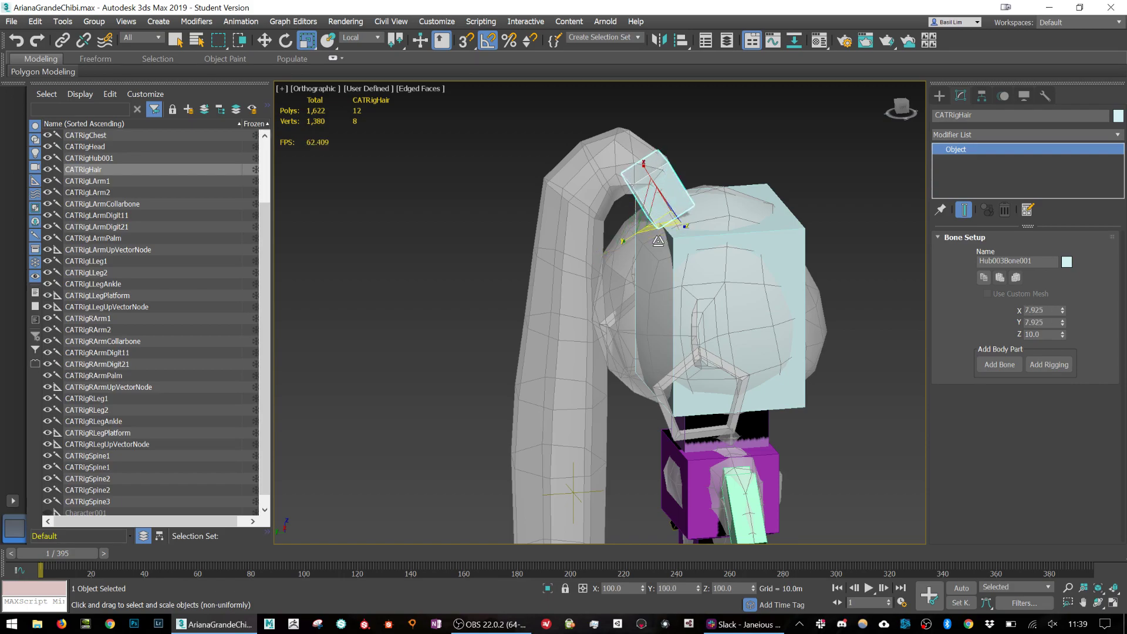
Add a second bone to the Hair bone, rotate it along the ponytail's curve and shorten it to about 7.5.
left_click(998, 365)
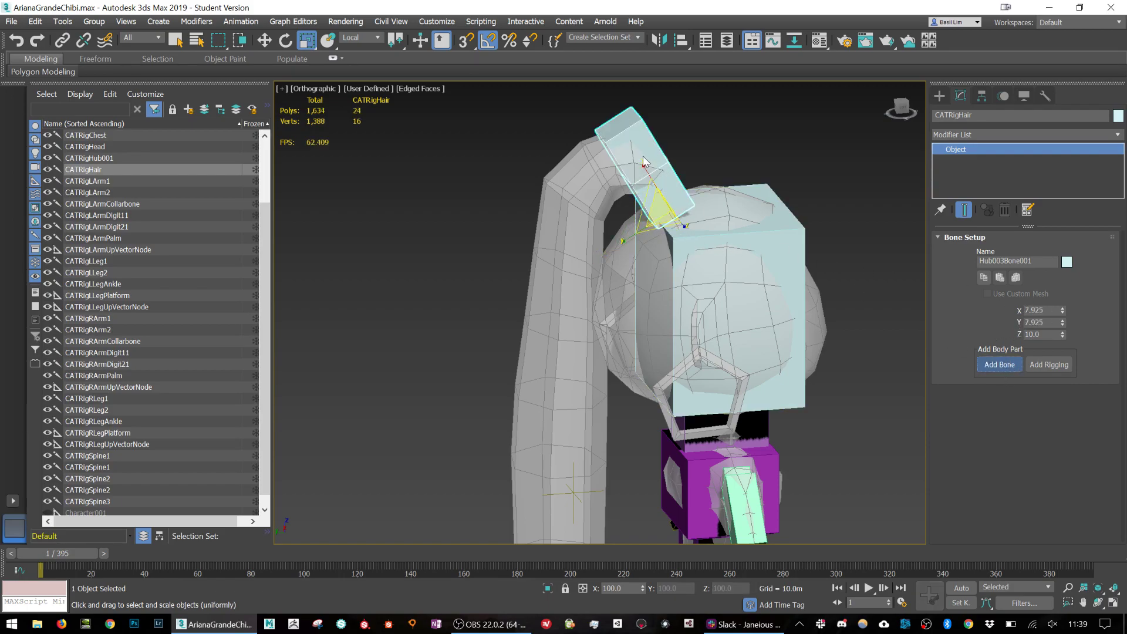
key("e")
left_click_drag(609, 148, 685, 177)
key("r")
Add a third hair bone and rotate it to follow the top of the ponytail's arch.
left_click(999, 364)
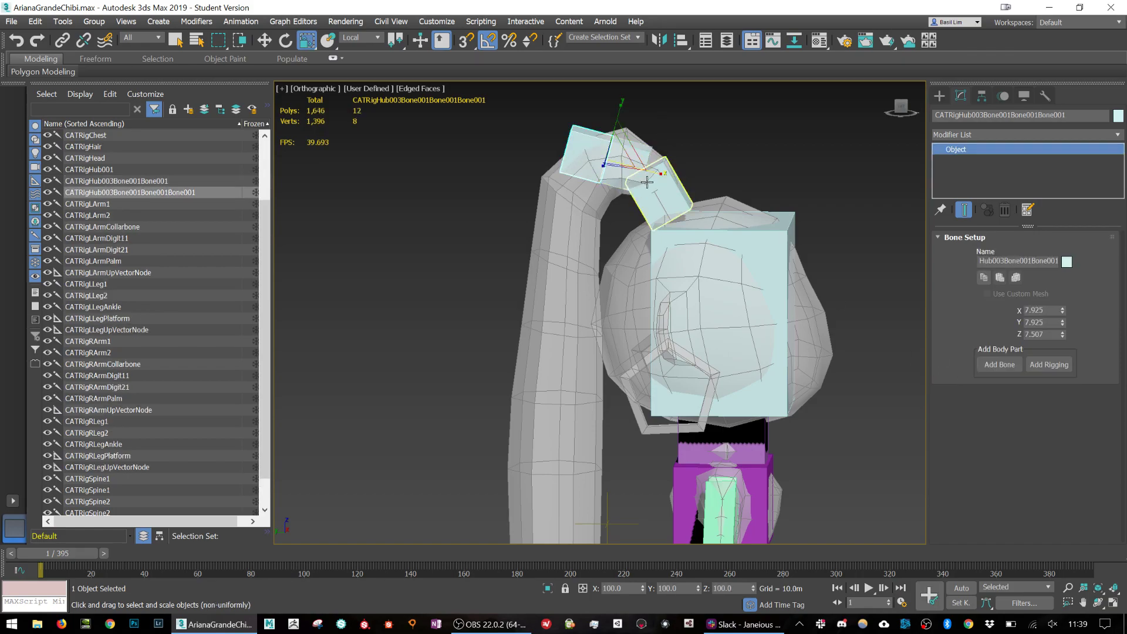
key("e")
left_click_drag(625, 194, 641, 206)
key("r")
Widen the second and third hair bones sideways, giving the third an X size of about 13.5.
middle_click_drag(607, 197, 716, 199, "alt")
left_click_drag(617, 151, 648, 167)
key("ctrl+z")
middle_click_drag(648, 168, 609, 154, "alt")
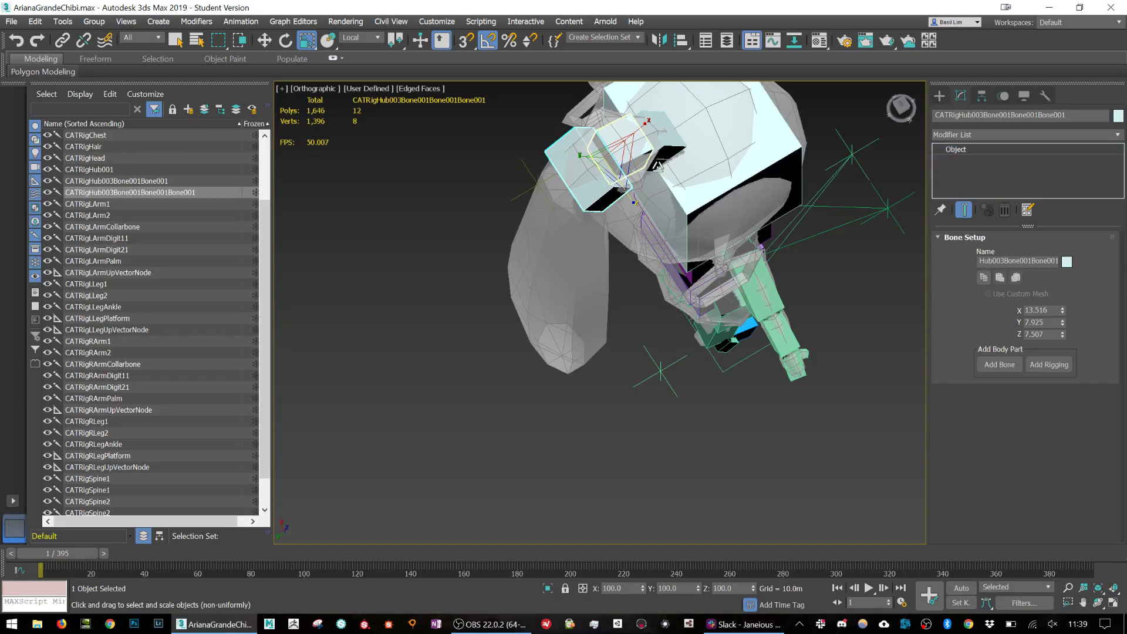
left_click(645, 167)
left_click(658, 176)
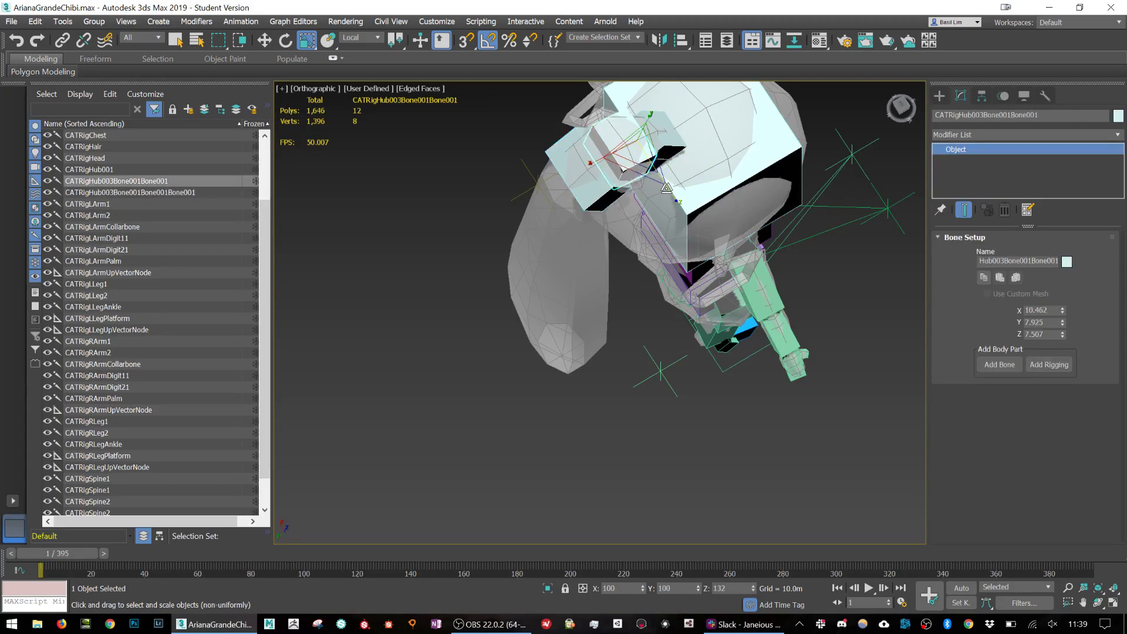
left_click(651, 170)
middle_click_drag(652, 170, 679, 182, "alt")
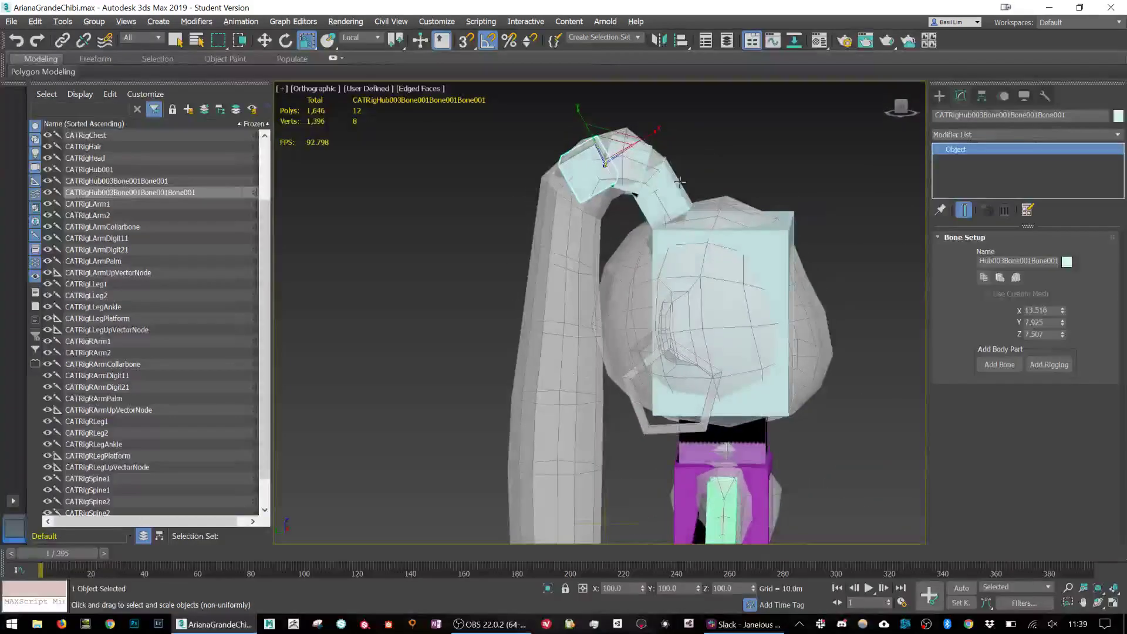
Add a fourth hair bone, rotate it down into the ponytail and scale it to about 10.1 in Y and 15.2 in Z.
left_click(998, 364)
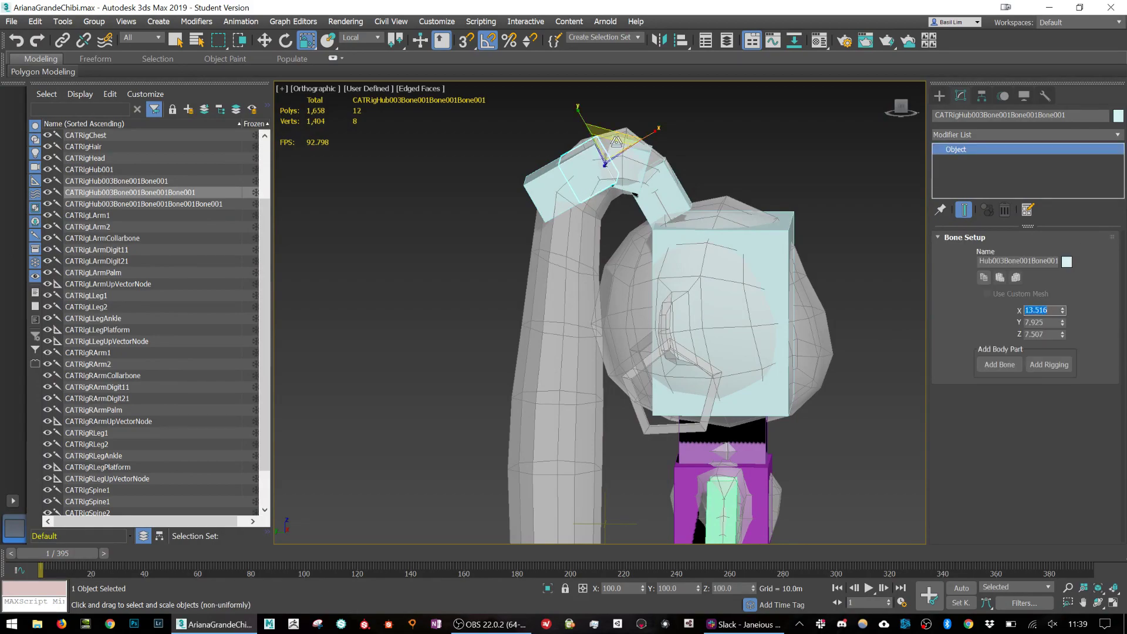
key("e")
left_click_drag(634, 125, 639, 200)
left_click(590, 197)
key("r")
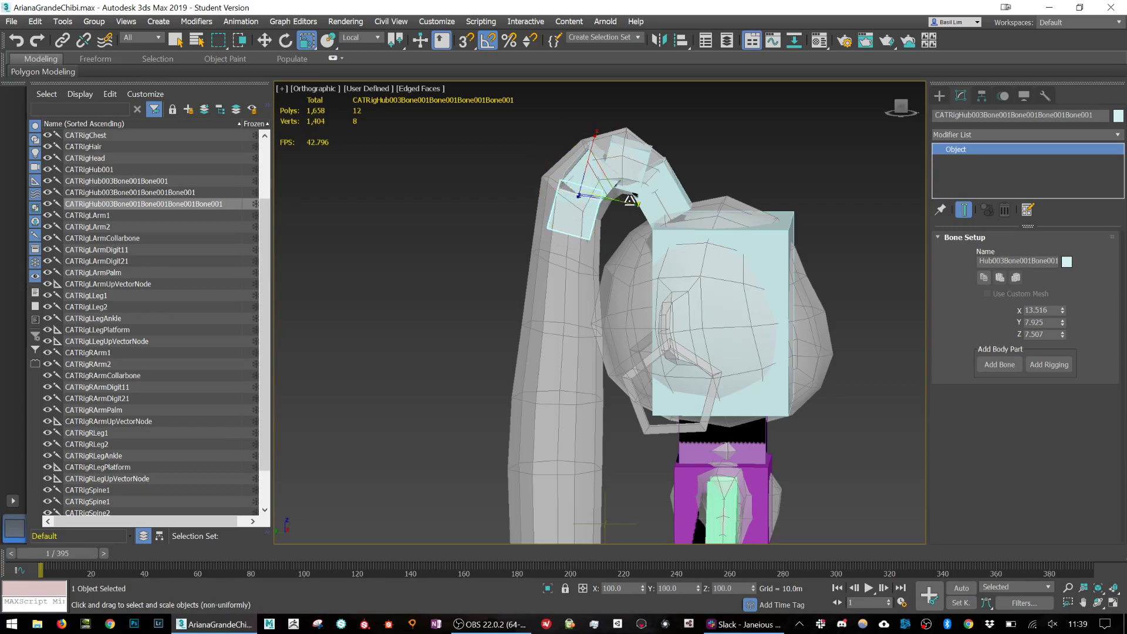
left_click_drag(596, 144, 591, 109)
Rotate the fourth hair bone slightly to line up with the ponytail's downward bend.
left_click(578, 168)
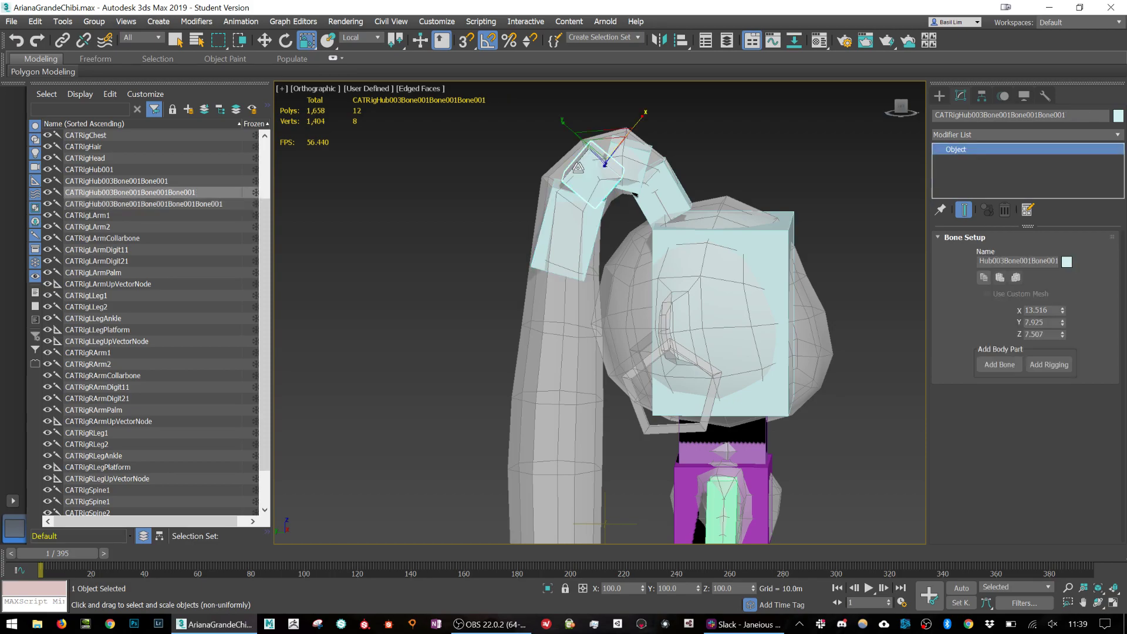
left_click(567, 125)
left_click(571, 134)
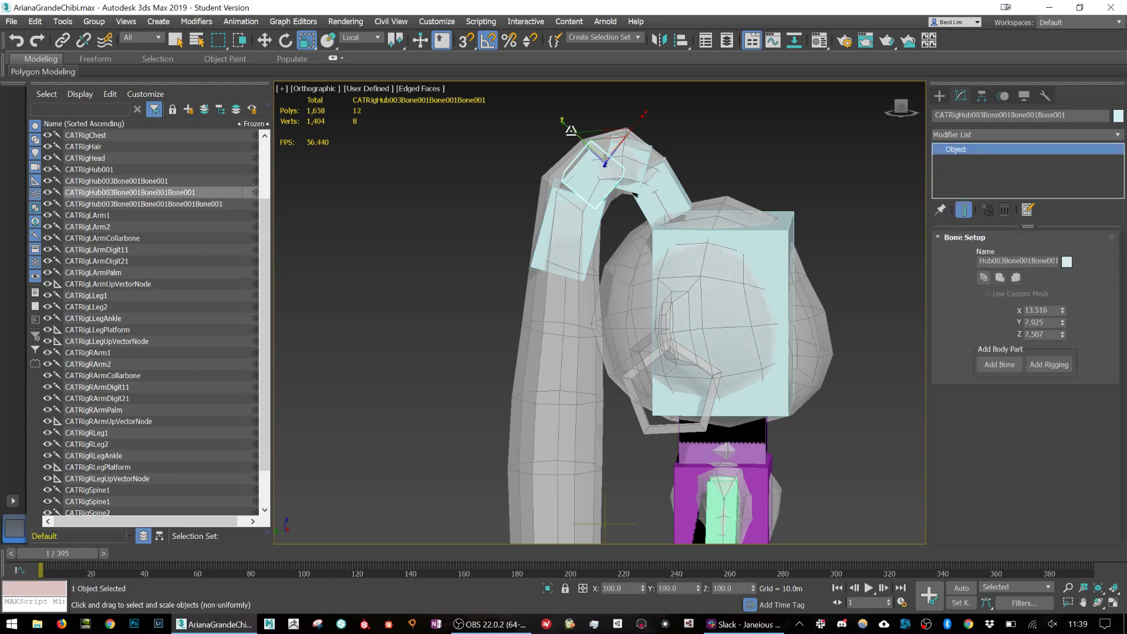
left_click(558, 247)
middle_click_drag(598, 280, 609, 199)
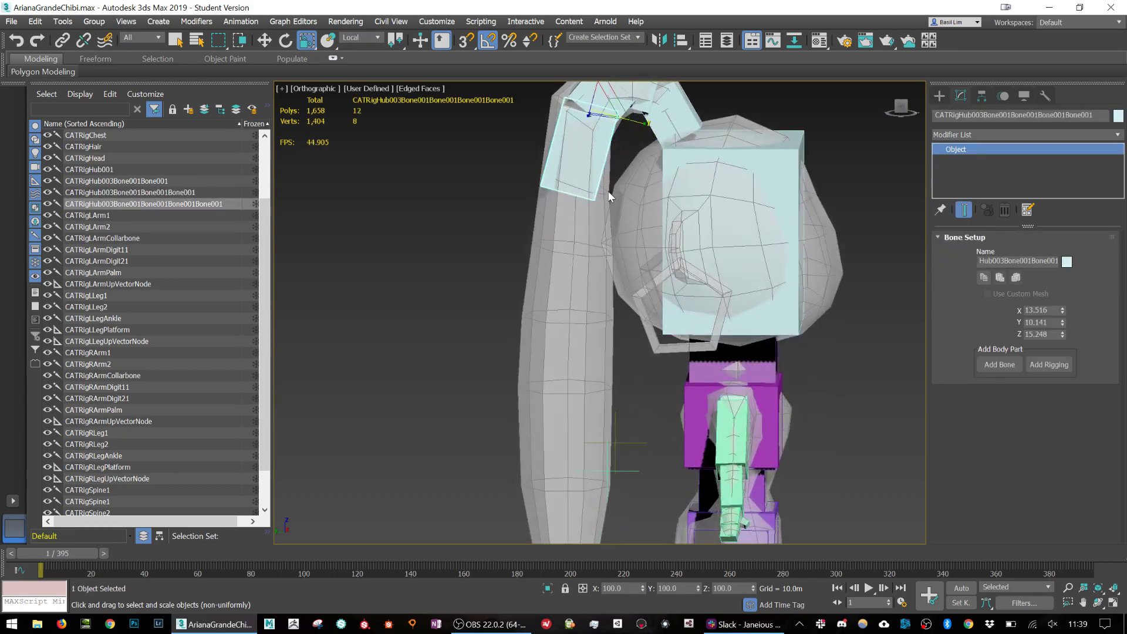
key("e")
left_click_drag(618, 146, 619, 143)
Add a fifth hair bone, align it with the hanging ponytail and scale it to about 13.8 in Y and 28.8 in Z.
left_click(999, 365)
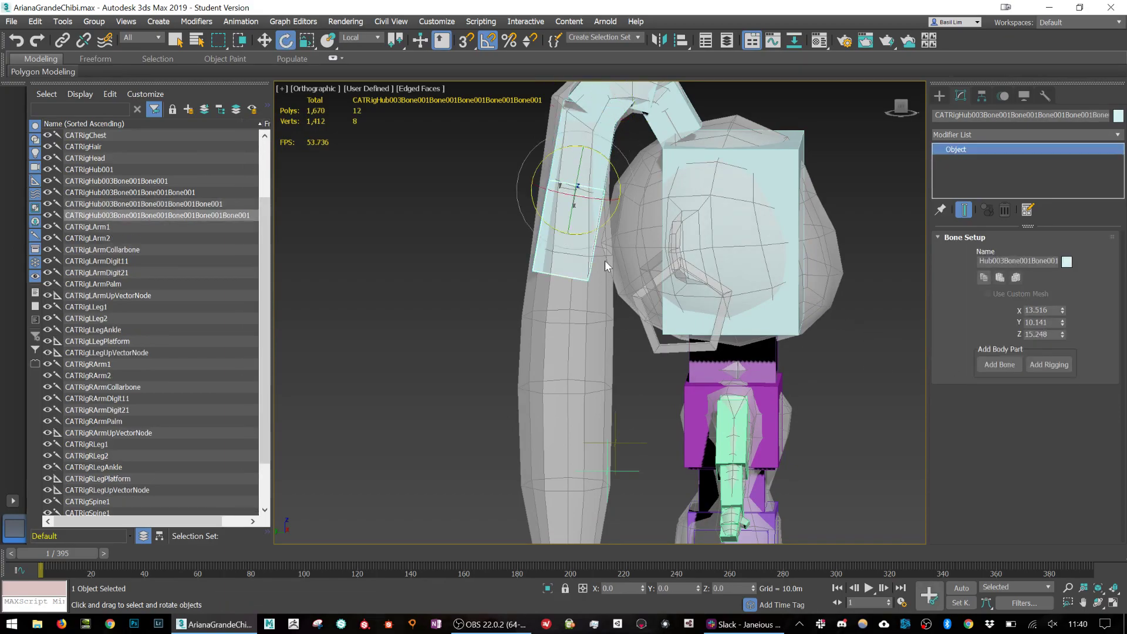
key("r")
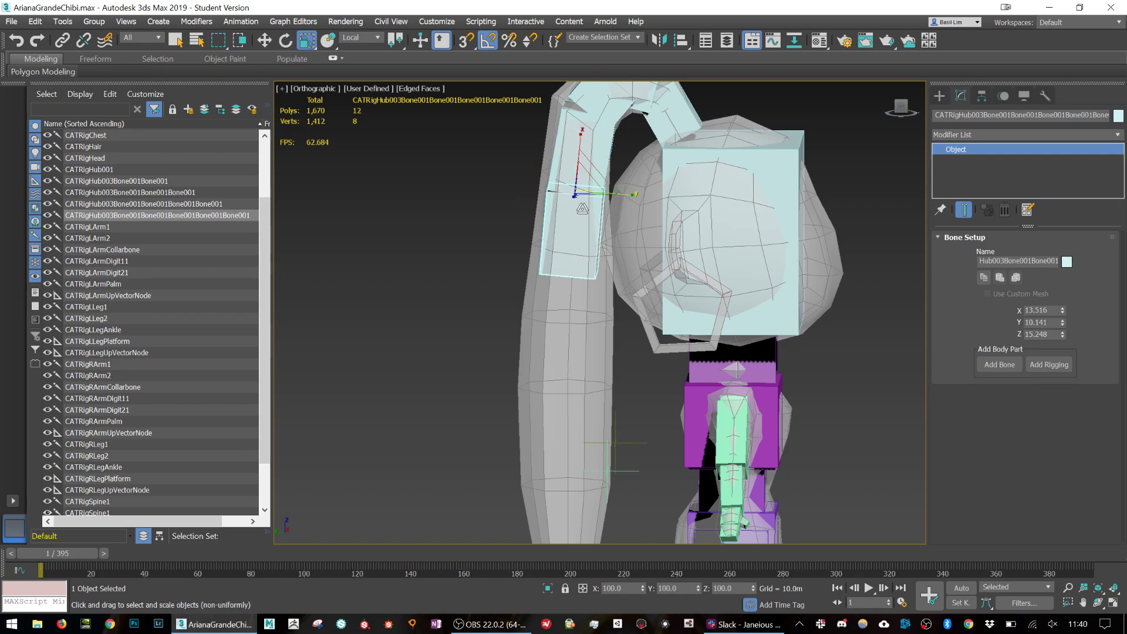
mouse_move(588, 152)
left_mouse_down()
mouse_move(581, 122)
mouse_move(589, 132)
left_mouse_up()
left_click_drag(627, 192, 639, 194)
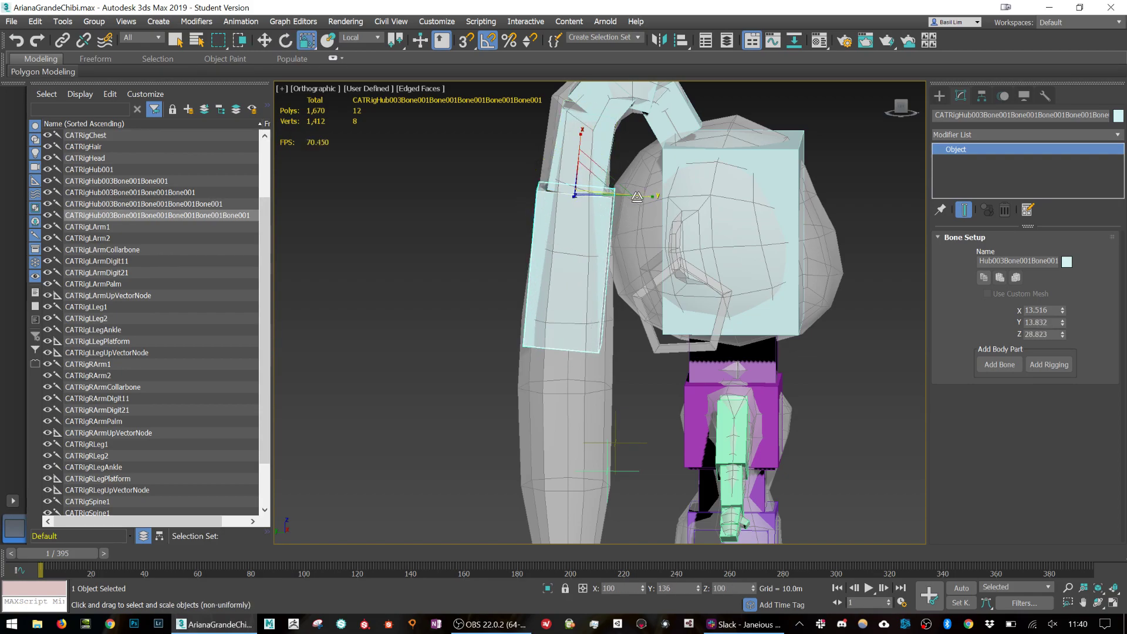
Add a sixth hair bone and rotate the fifth and sixth bones to run straight down inside the ponytail.
left_click(999, 364)
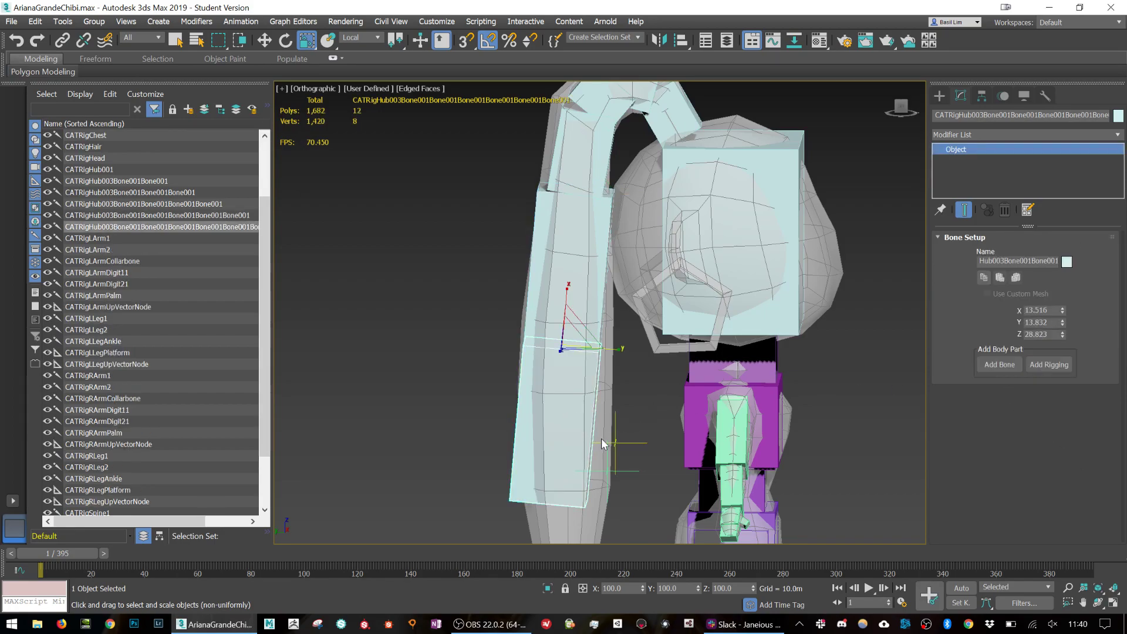
key("e")
left_click(603, 316)
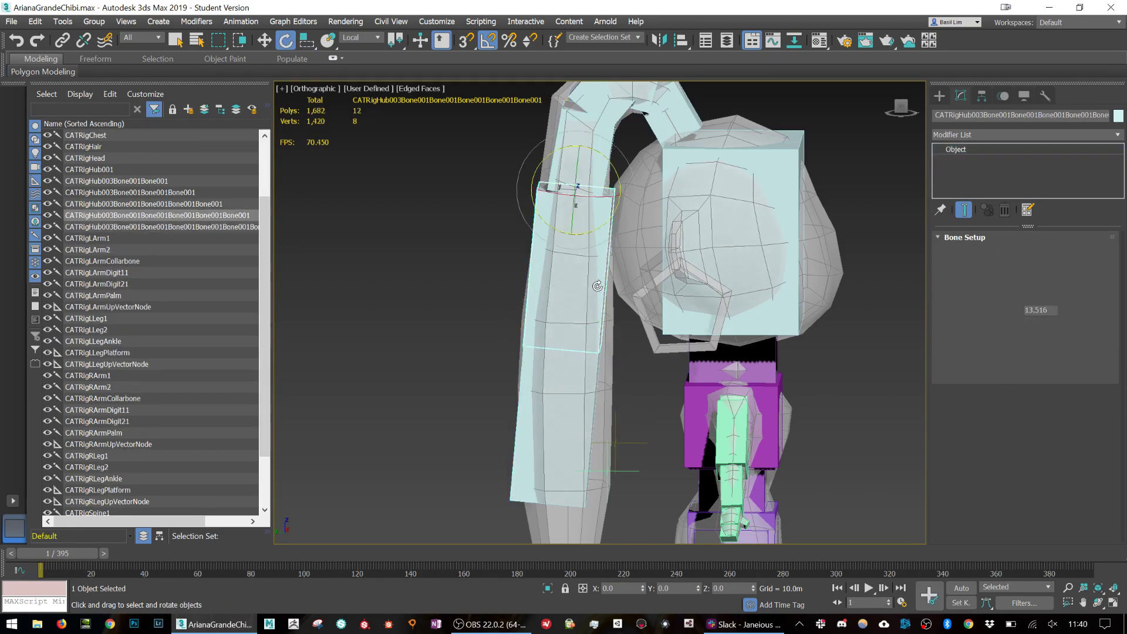
left_click_drag(614, 217, 616, 218)
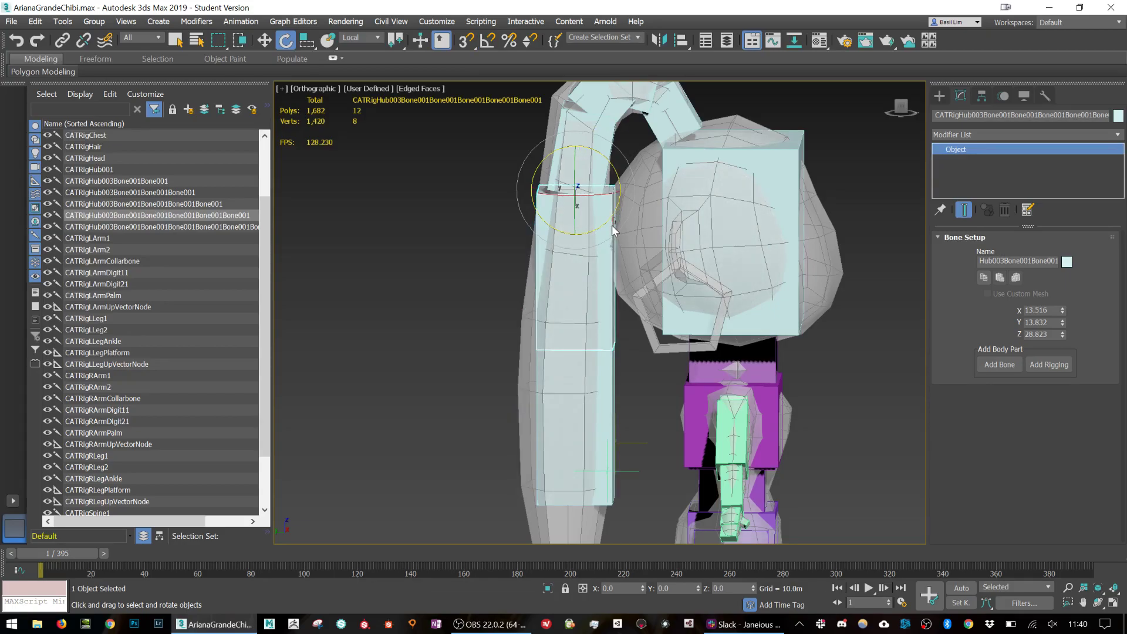
left_click_drag(611, 226, 618, 257)
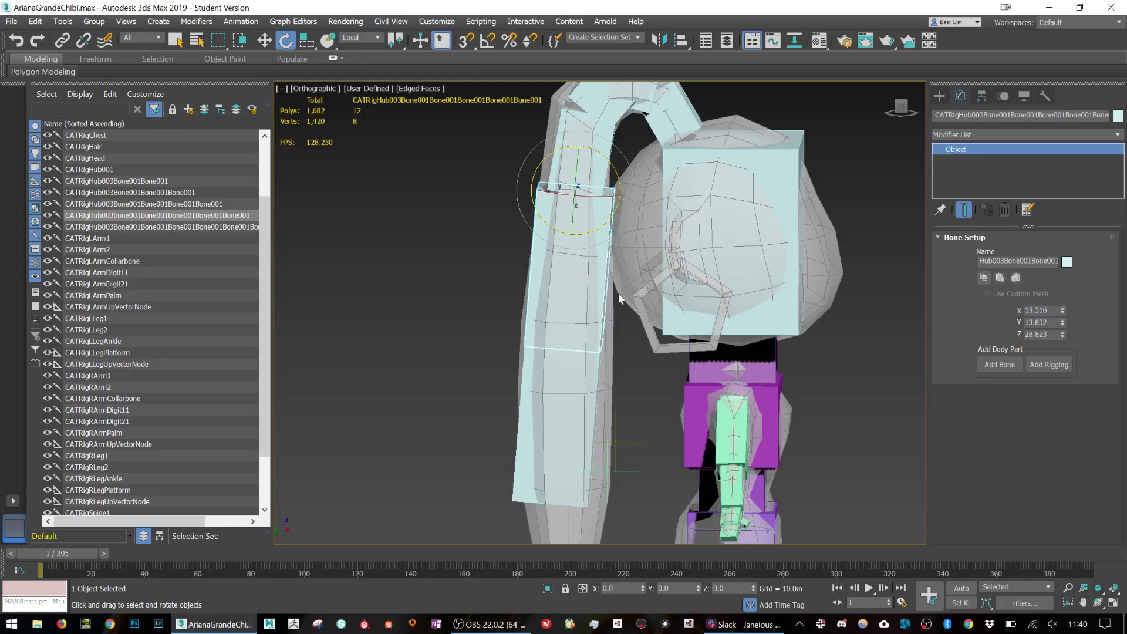
left_click(587, 399)
left_click_drag(604, 365, 607, 362)
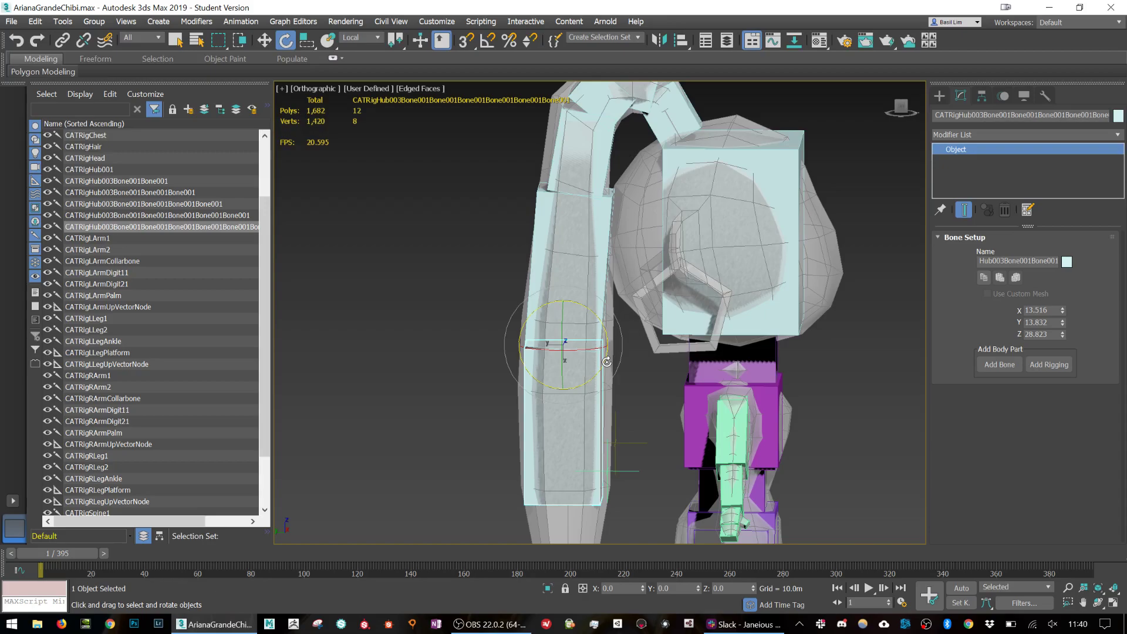
Add a final hair bone at the end of the chain and scale it to fit the ponytail's tip.
middle_click_drag(523, 387, 566, 235, "alt")
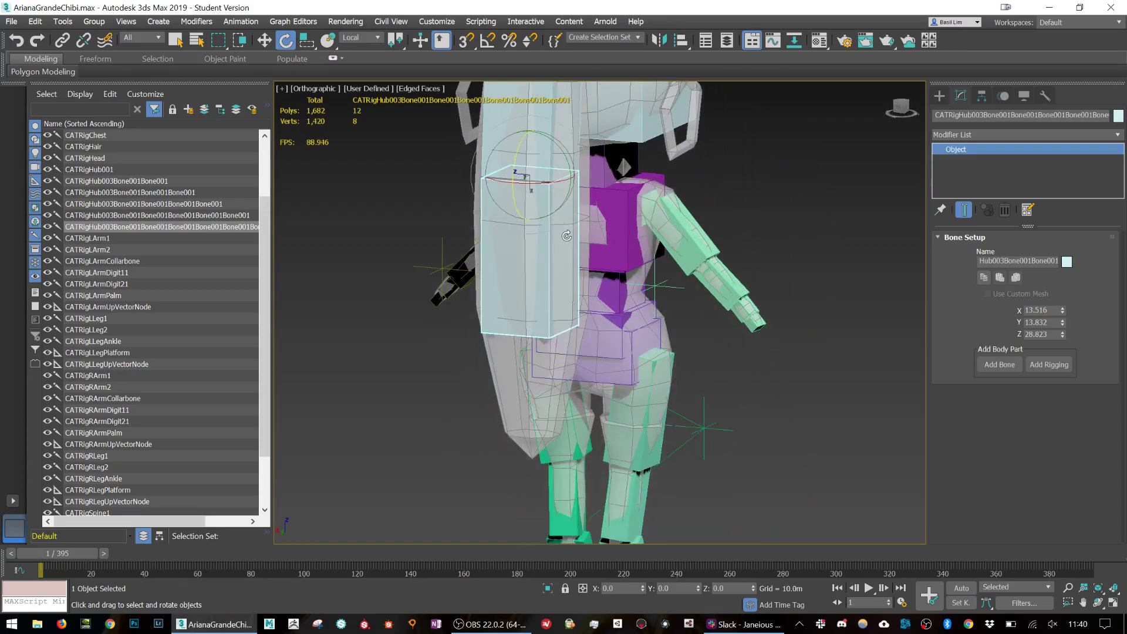
left_click(999, 365)
key("r")
middle_click_drag(554, 373, 528, 372, "alt")
mouse_move(529, 371)
left_mouse_down()
mouse_move(530, 343)
mouse_move(532, 376)
left_mouse_up()
key("r")
left_click_drag(478, 327, 484, 338)
key("r")
Add another extra bone to the head hub and select only that new bone inside the head.
middle_click_drag(484, 337, 549, 237, "alt")
left_click(551, 237)
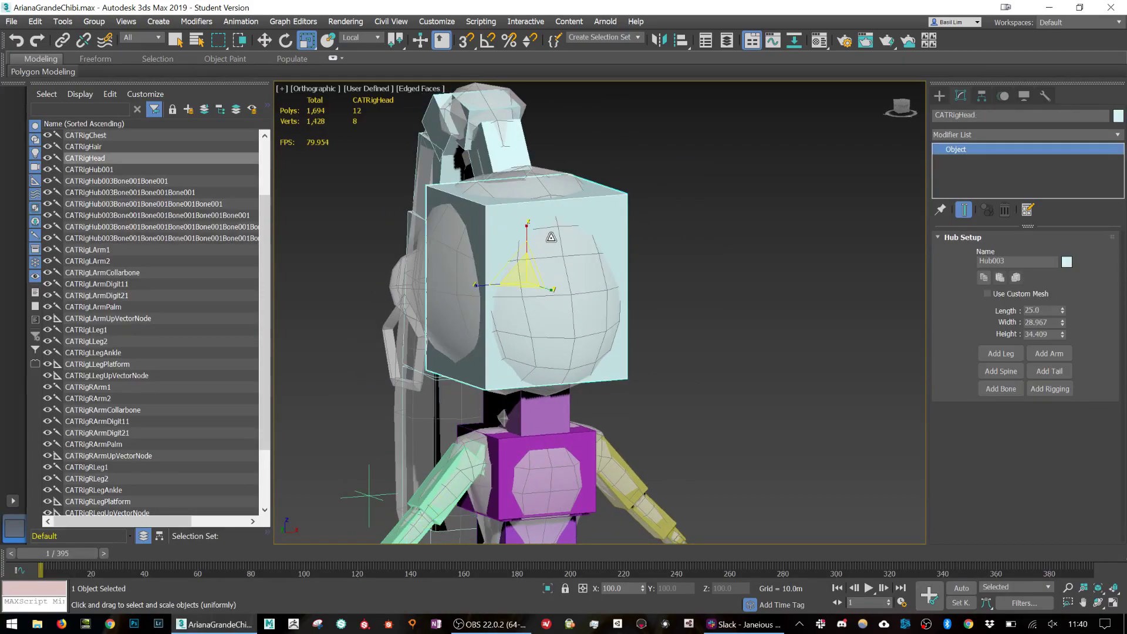
middle_click_drag(745, 308, 713, 310, "alt")
left_click(1002, 388)
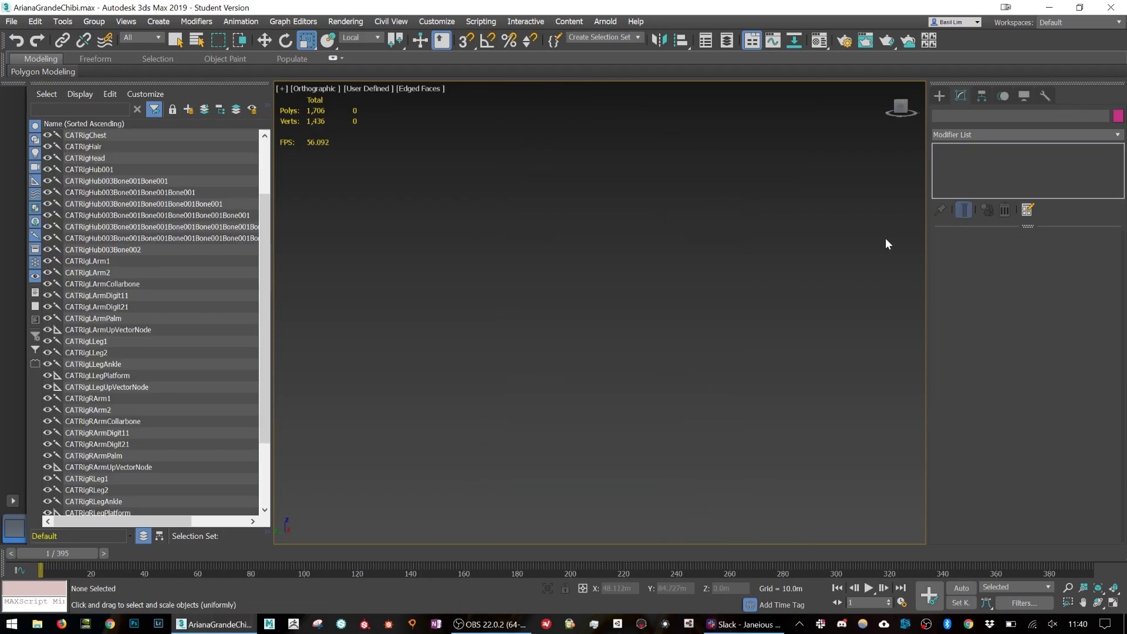
scroll(511, 265, "up", 5)
key("z")
scroll(576, 227, "up", 5)
double_click(576, 228)
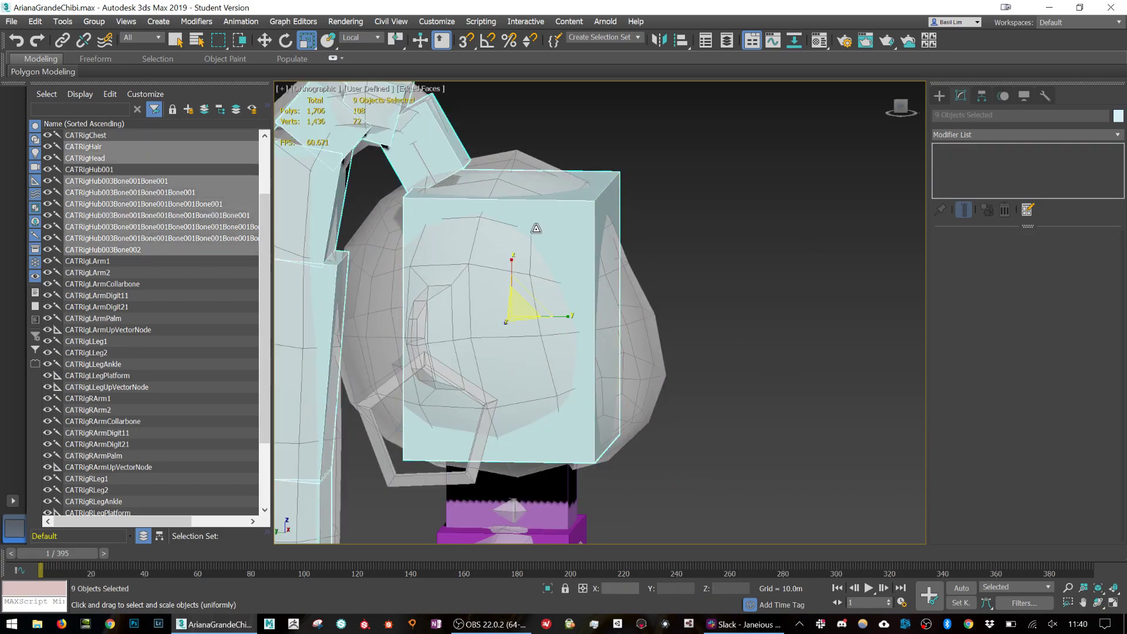
scroll(464, 212, "down", 4)
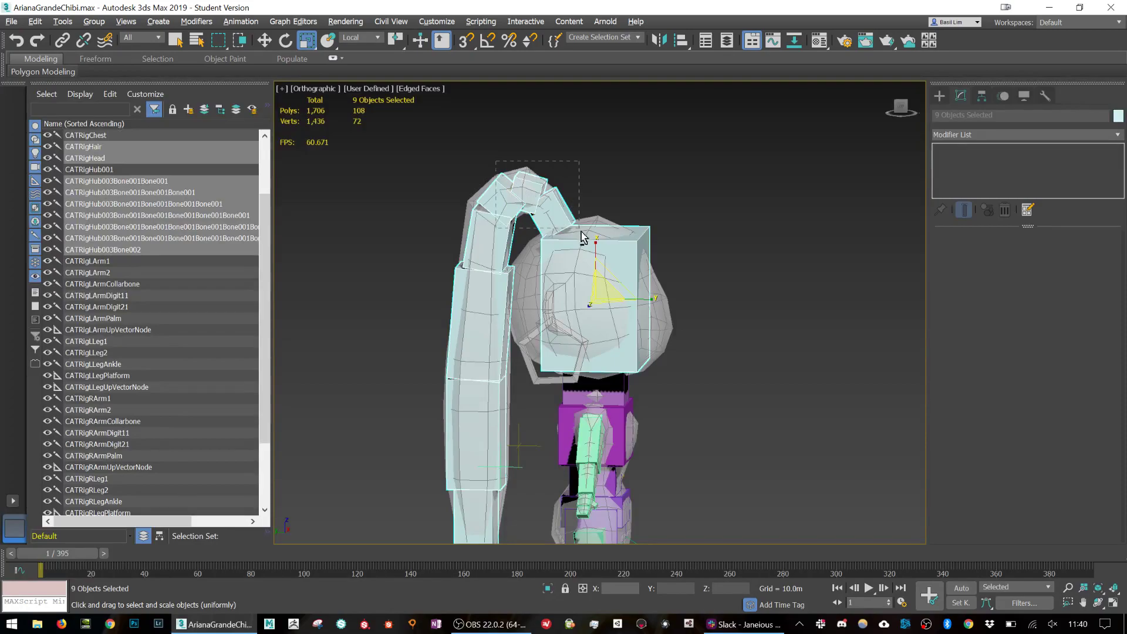
left_click(585, 239, "alt")
left_click_drag(433, 240, 507, 425, "alt")
middle_click_drag(508, 426, 526, 340)
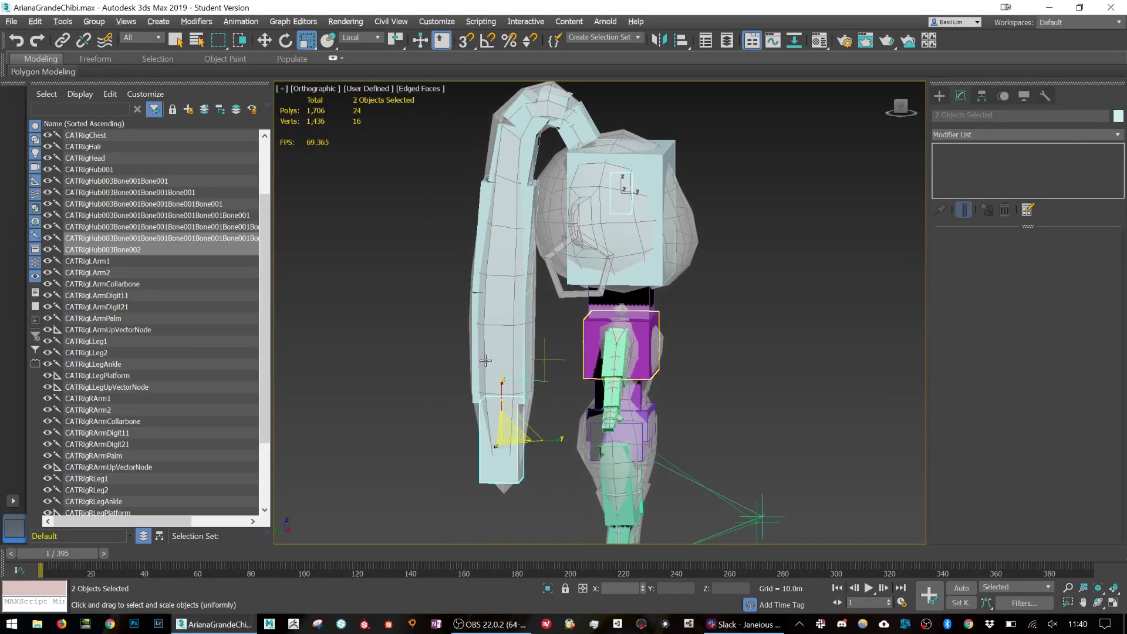
middle_click_drag(695, 280, 612, 154, "alt")
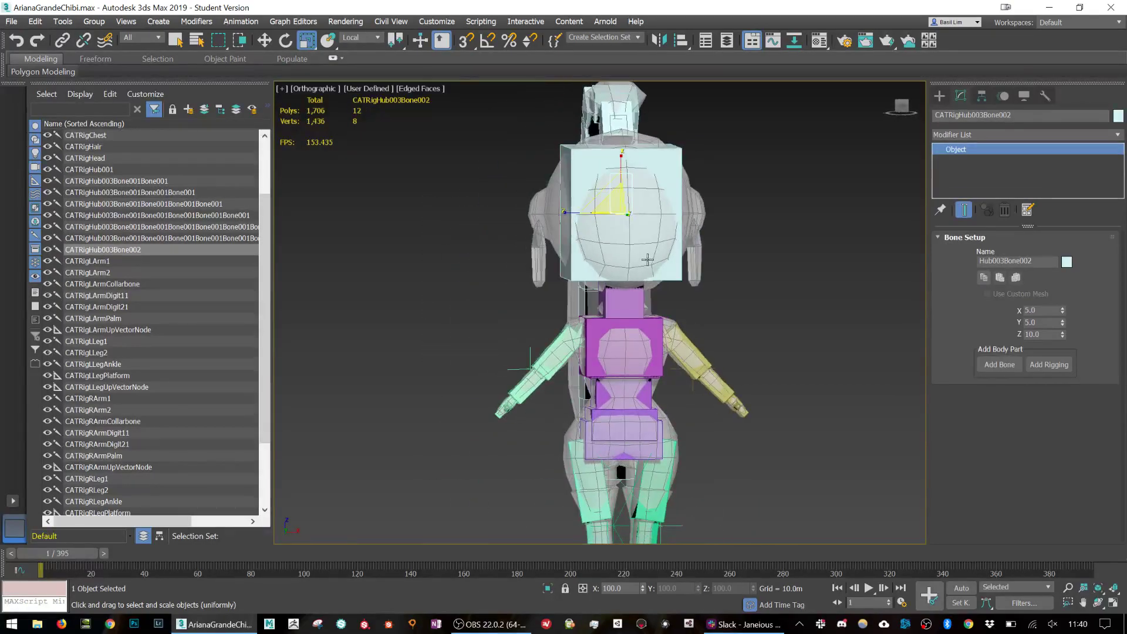
Move the new head bone out to the top of the earring on the character's right side.
scroll(611, 154, "up", 5)
key("w")
left_click_drag(609, 152, 448, 174)
mouse_move(449, 174)
middle_mouse_down("alt")
mouse_move(485, 211)
mouse_move(439, 180)
middle_mouse_up("alt")
left_click_drag(415, 180, 356, 178)
middle_click_drag(356, 178, 376, 209, "alt")
Rotate the earring bone to hang downward and scale it to about 16.6 in Y and 15 in Z to cover the earring.
key("e")
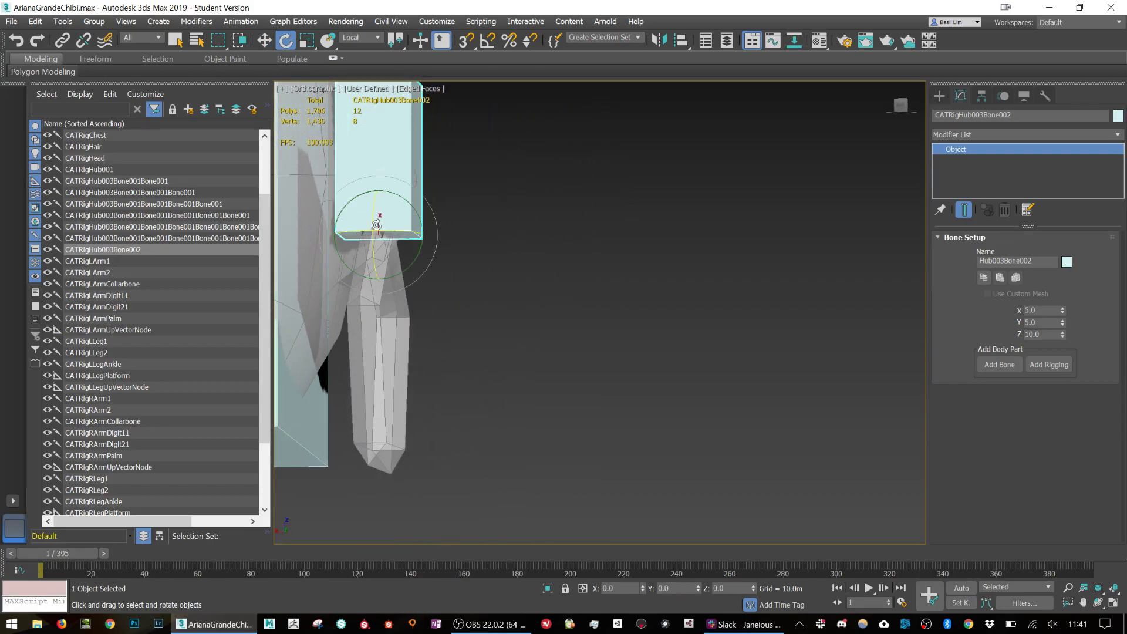
left_click_drag(418, 213, 516, 341)
key("r")
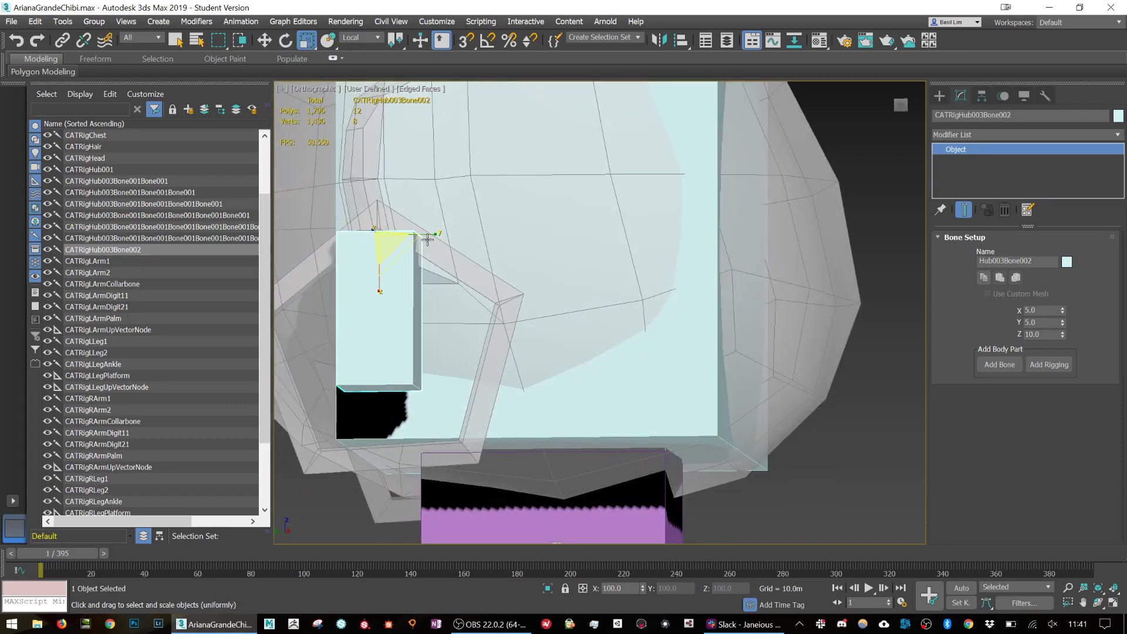
left_click_drag(427, 238, 468, 233)
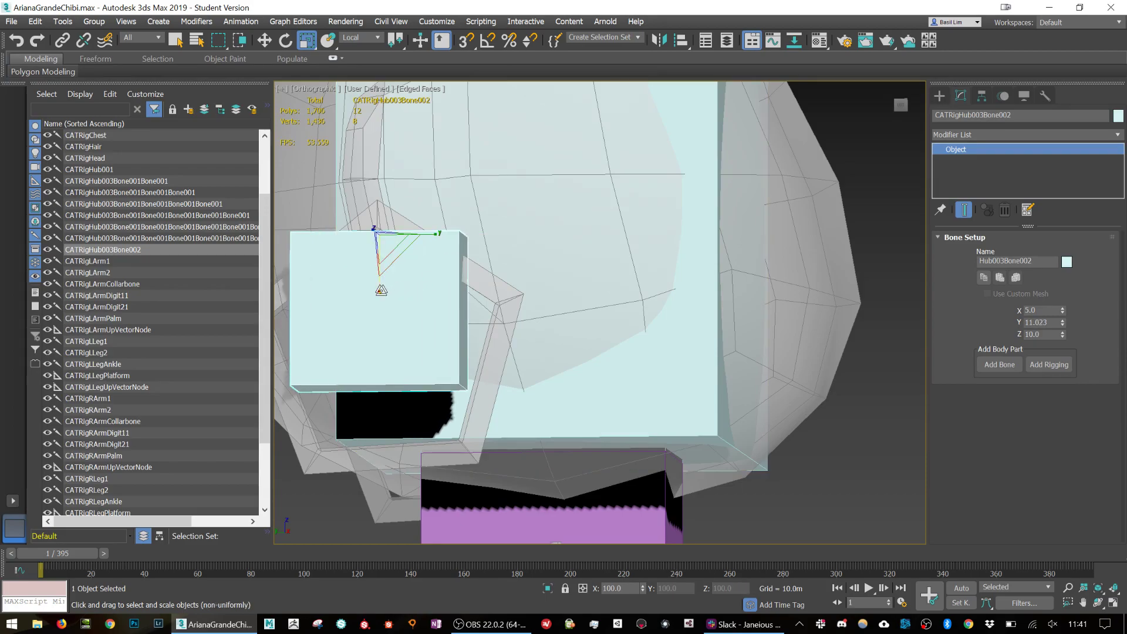
left_click_drag(399, 259, 411, 269)
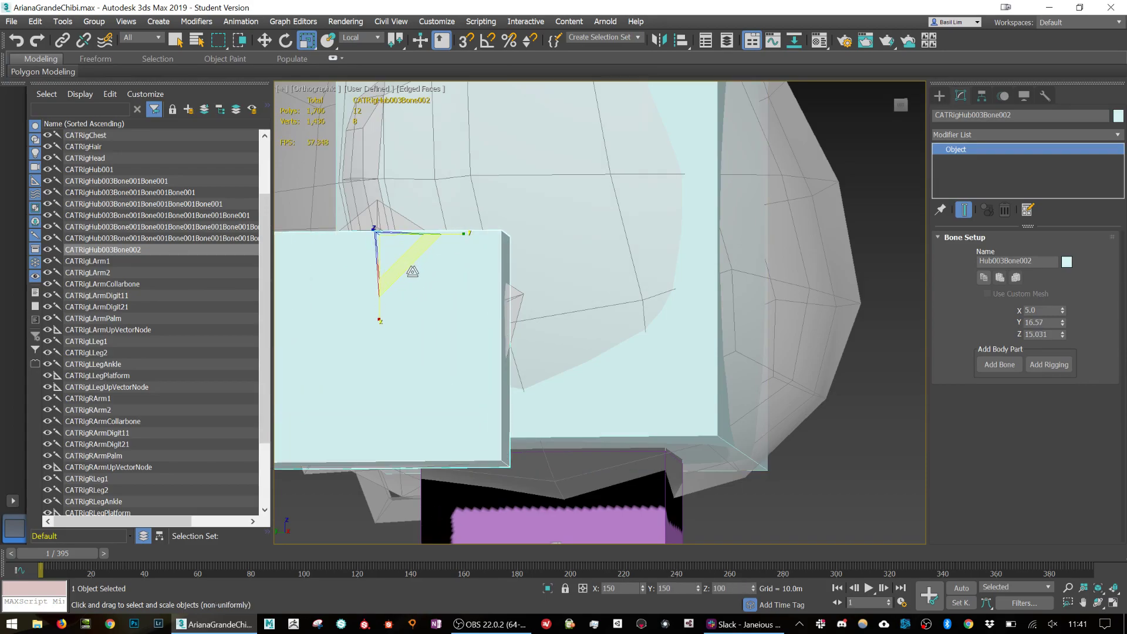
scroll(418, 274, "down", 3)
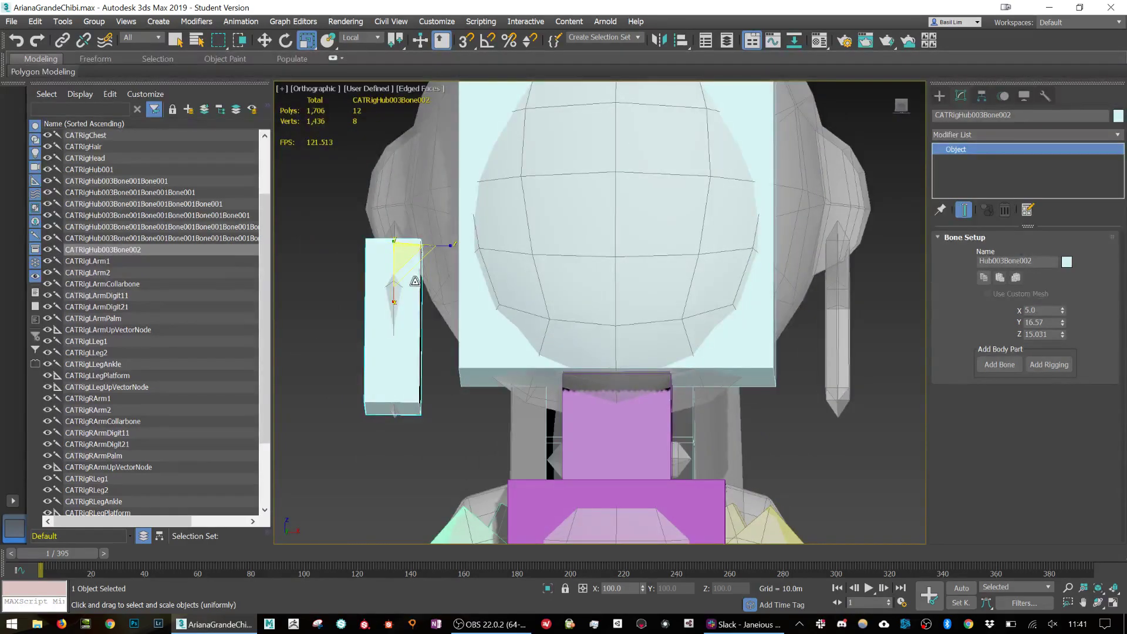
key("e")
left_click_drag(418, 278, 414, 318)
right_click(414, 317)
Copy the earring bone across the head to cover the earring on the character's other side.
middle_click_drag(714, 308, 654, 319)
key("w")
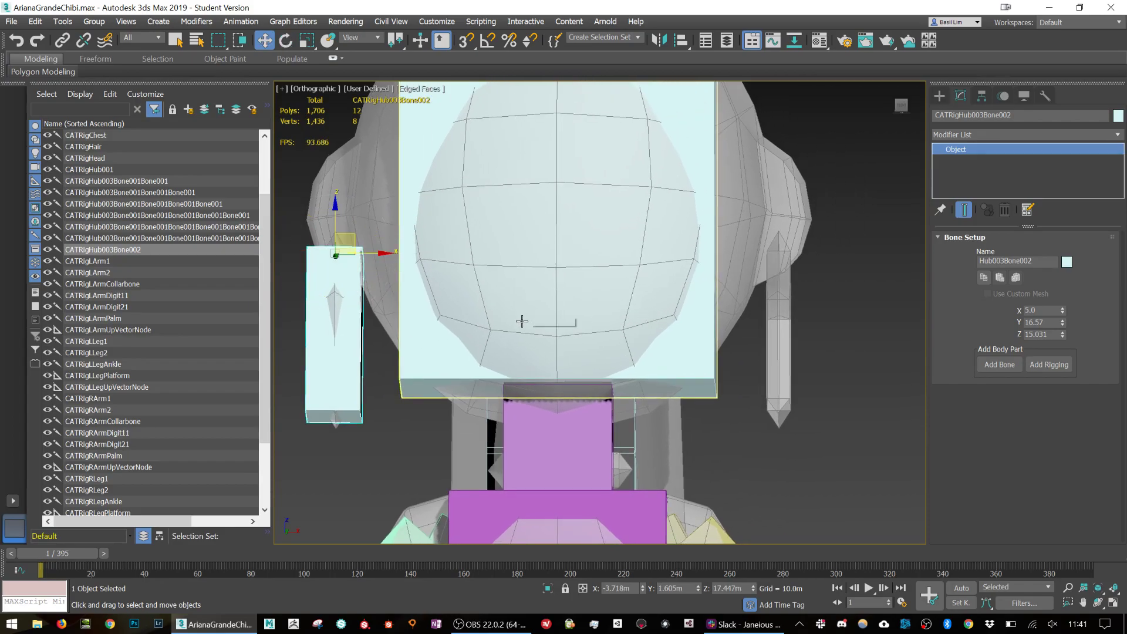
mouse_move(376, 252)
left_mouse_down("shift")
mouse_move(845, 258)
mouse_move(821, 258)
left_mouse_up("shift")
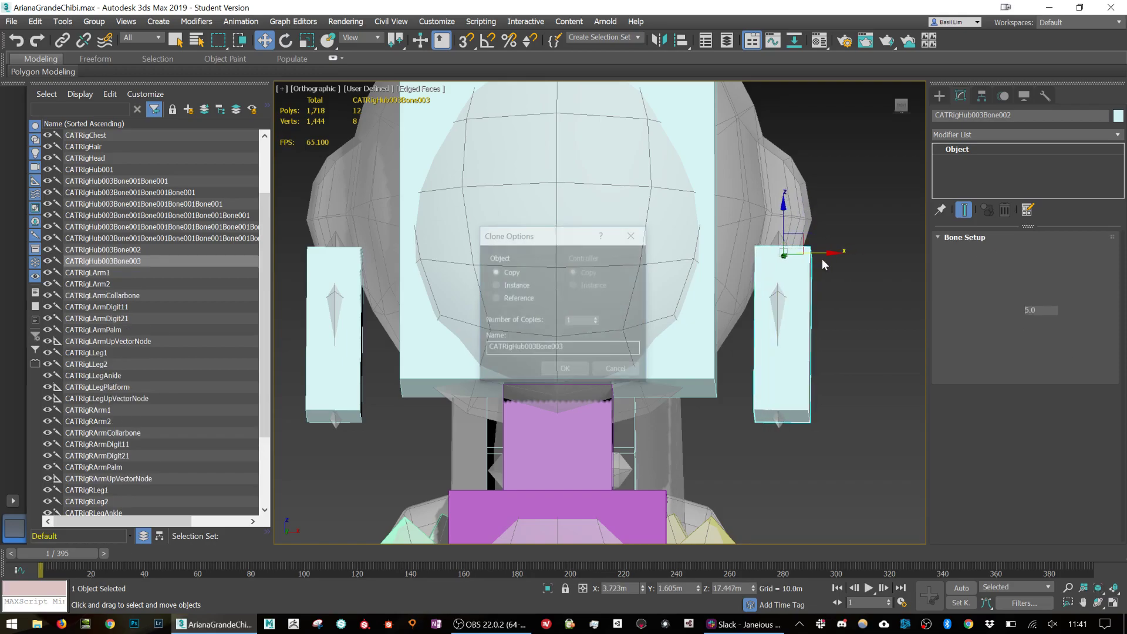
left_click(566, 370)
middle_click_drag(757, 346, 670, 278, "alt")
Select the head hub and try rotating it to test how the earring bones follow.
left_click(669, 277)
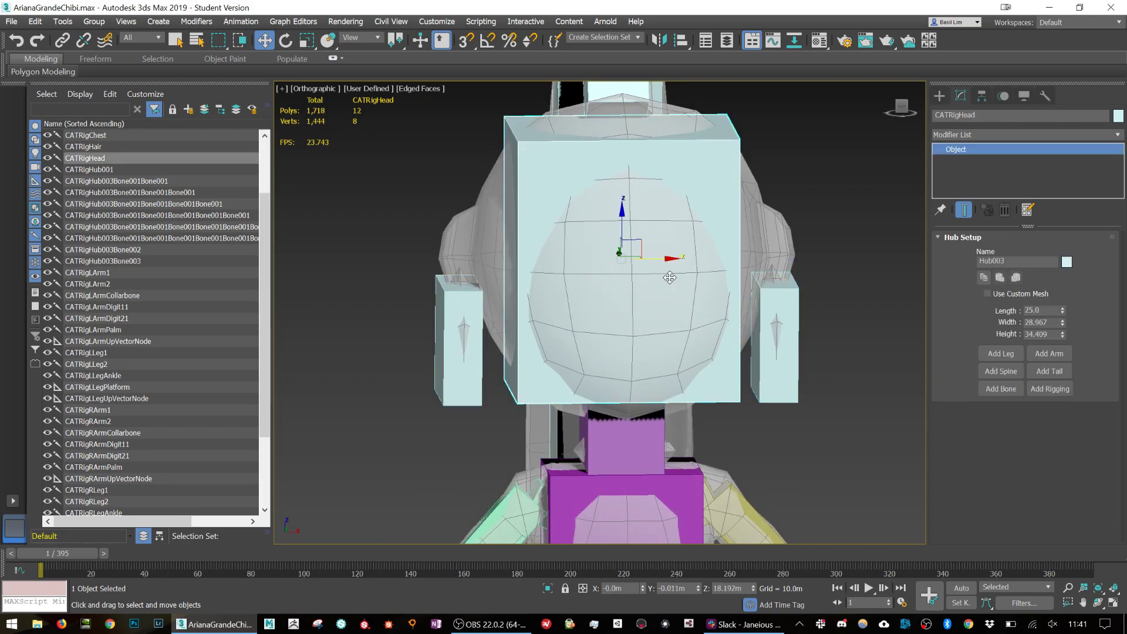
scroll(670, 278, "down", 3)
key("e")
left_click_drag(668, 271, 644, 296)
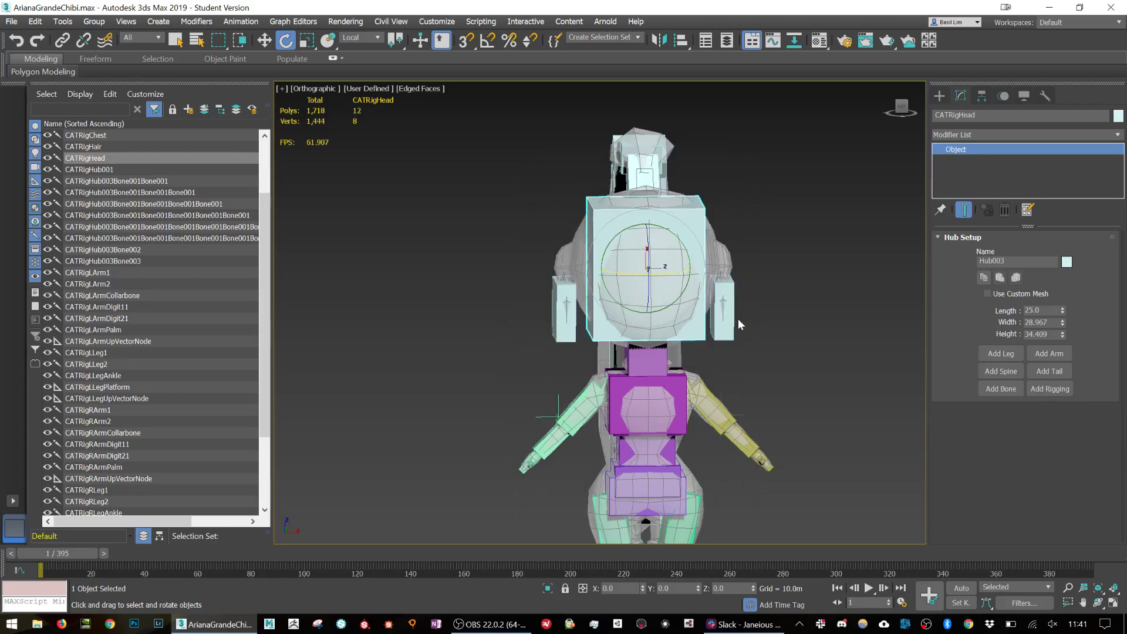
Select both earring bones, try rotating them together by about -110.5° in Y, and undo the rotation.
left_click(722, 313)
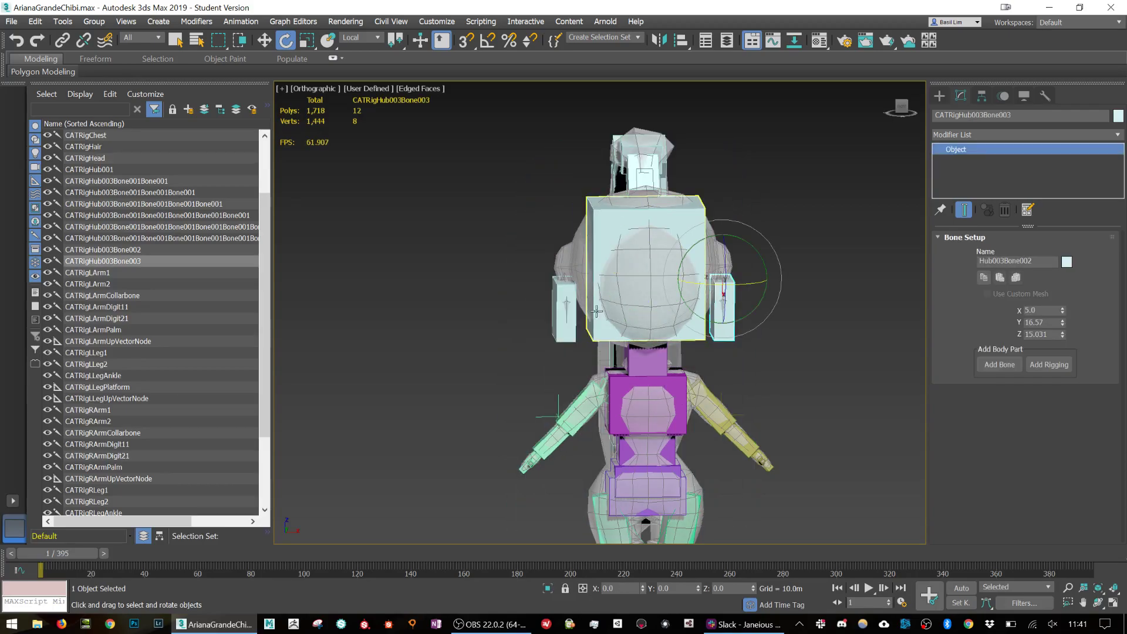
left_click(566, 310, "ctrl")
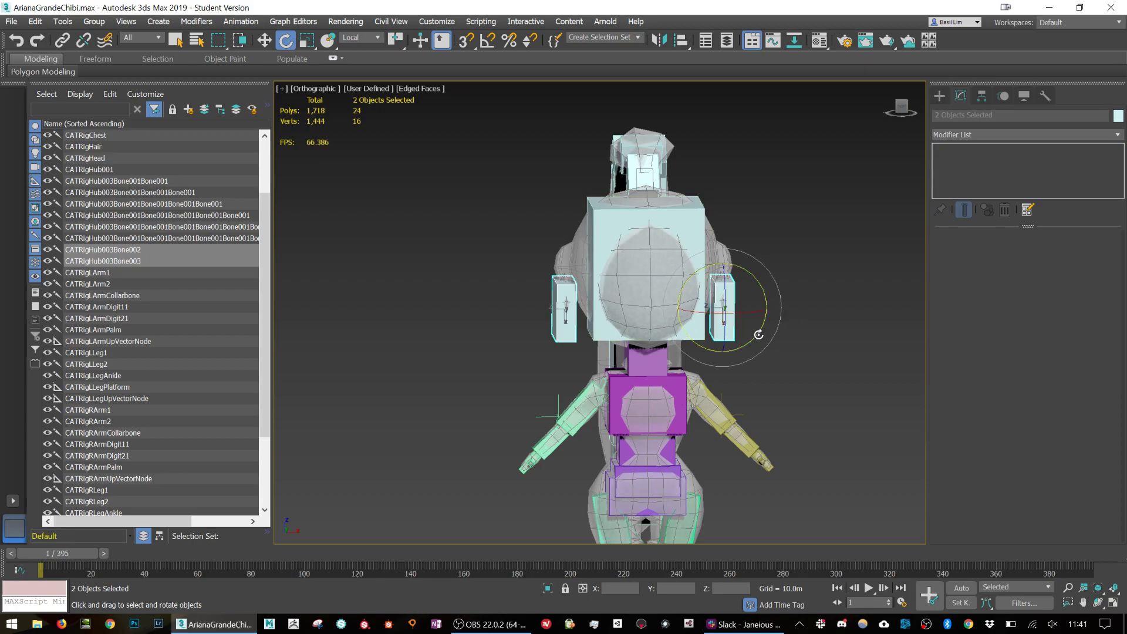
left_click_drag(734, 334, 783, 369)
right_click(781, 371)
left_click(731, 306)
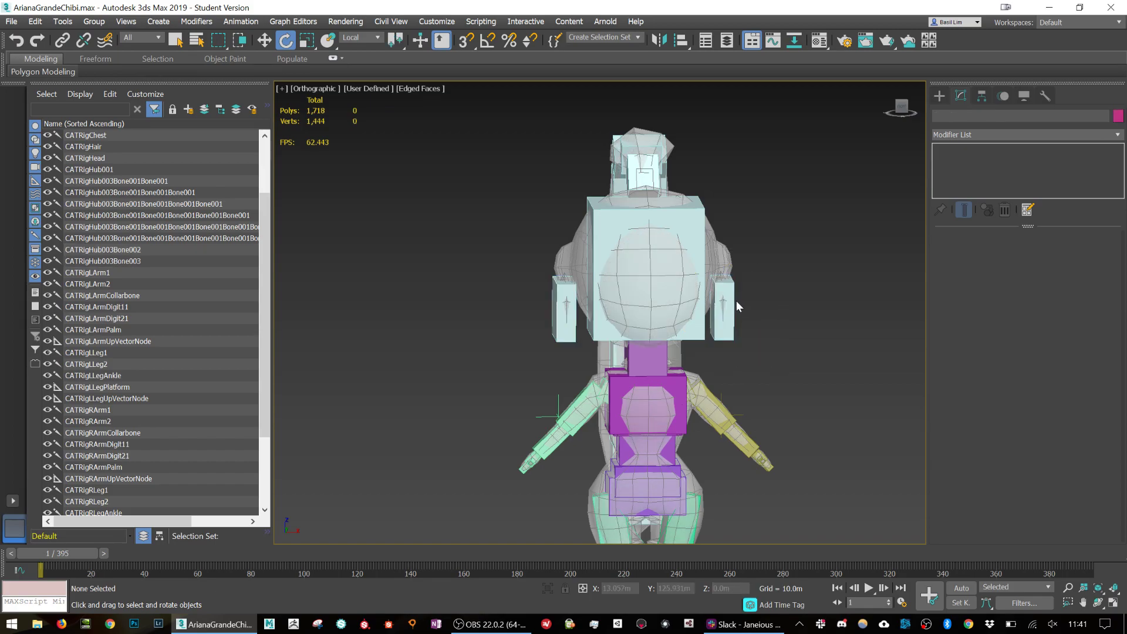
left_click_drag(748, 287, 868, 274)
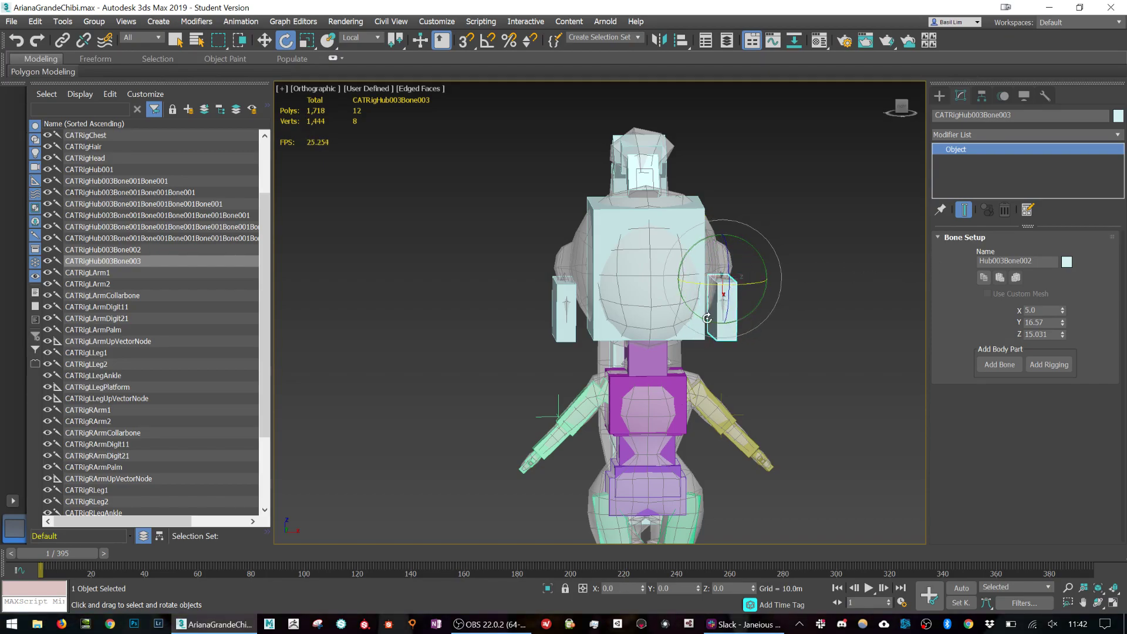
left_click(563, 308, "ctrl")
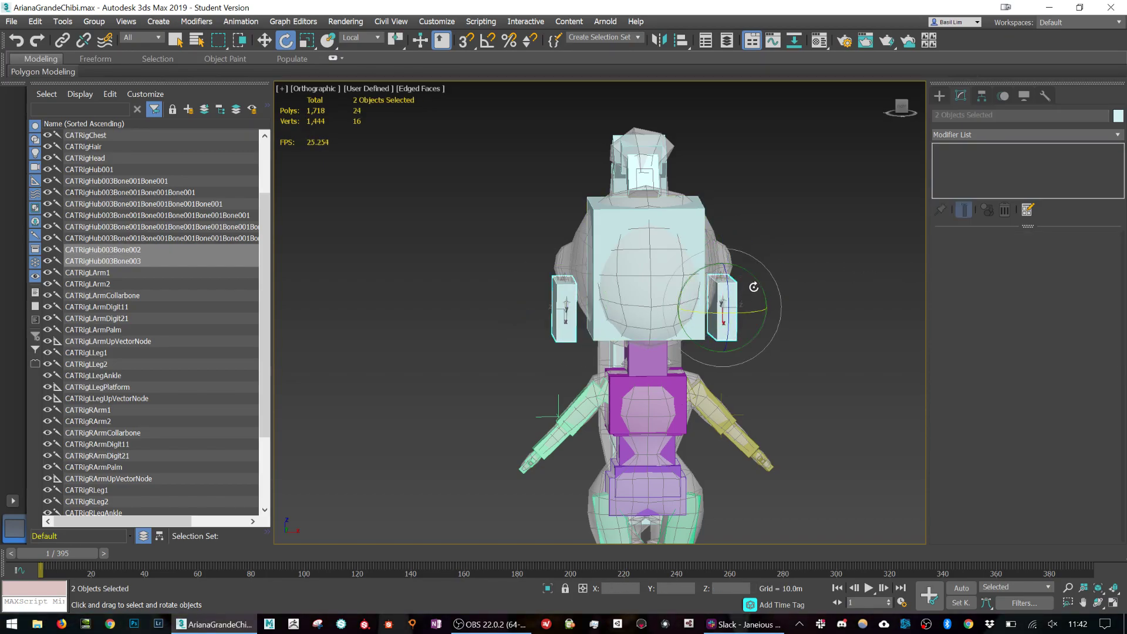
left_click_drag(753, 287, 707, 196)
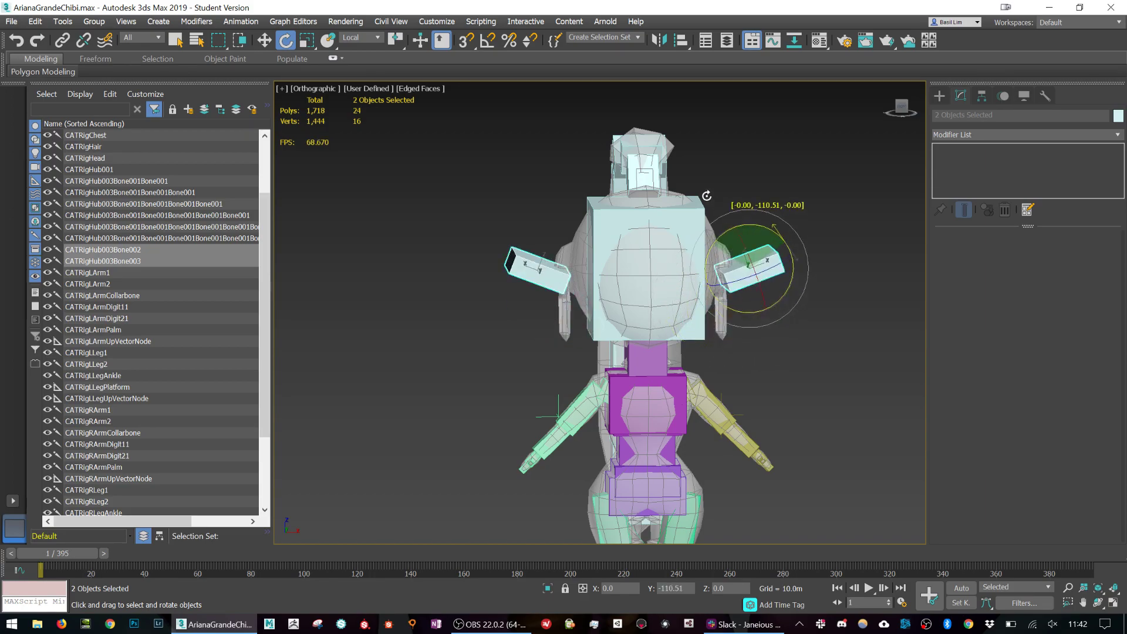
key("ctrl+z")
key("ctrl+z")
key("ctrl+z")
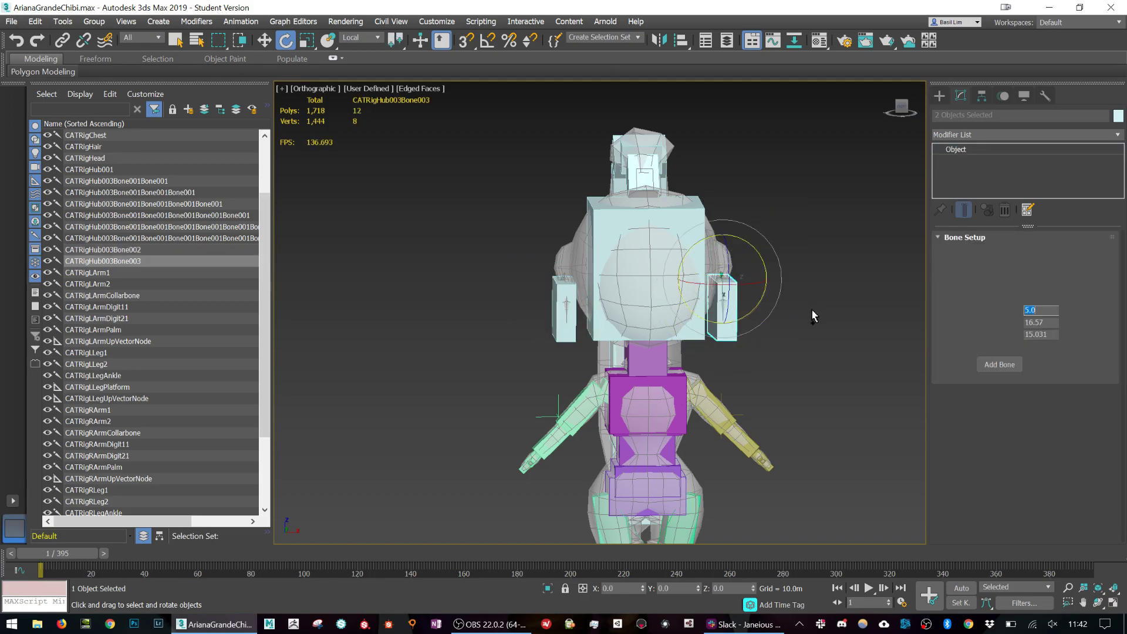
Select the lower four ponytail bones, try swinging them sideways by about 39° in Y, and undo it.
left_click(692, 329)
middle_click_drag(692, 329, 745, 411, "alt")
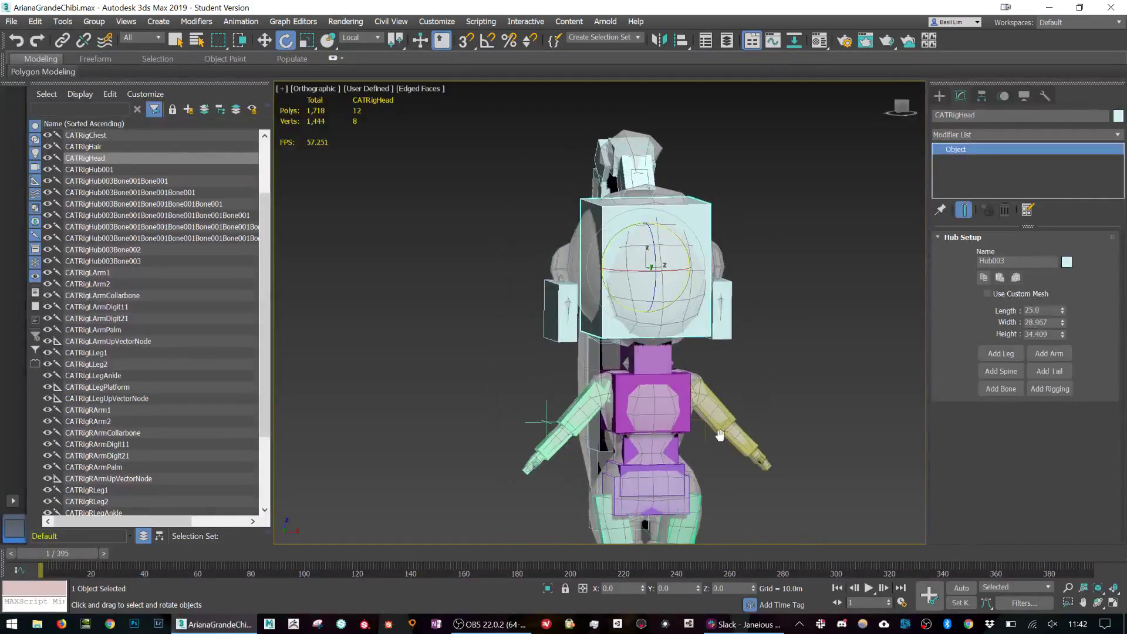
scroll(746, 411, "up", 1)
scroll(683, 286, "down", 5)
scroll(683, 286, "up", 5)
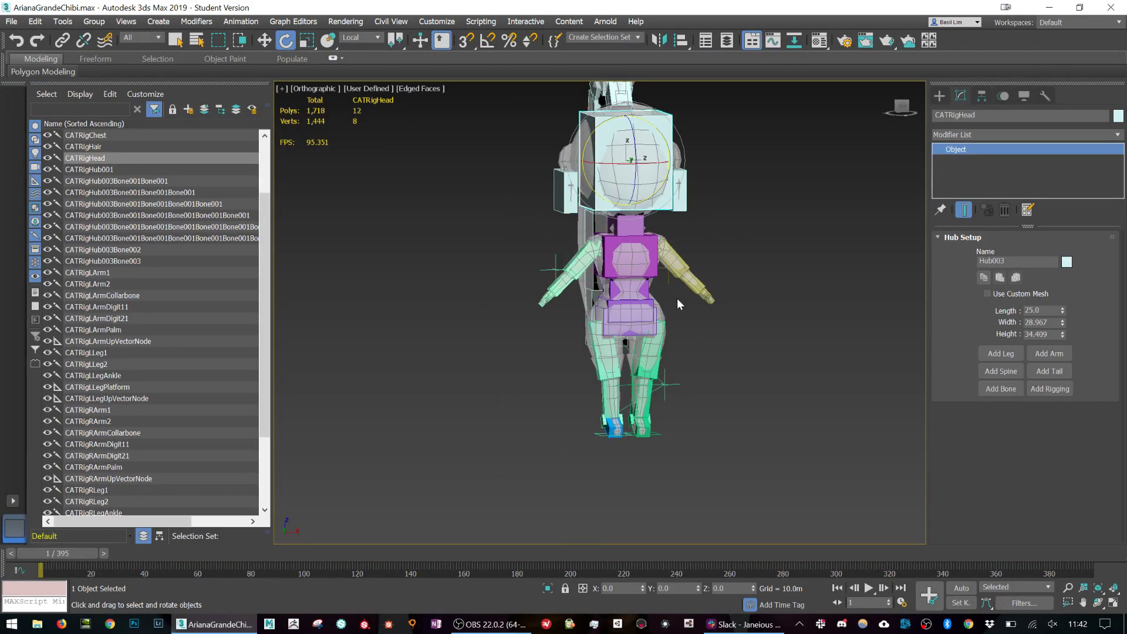
middle_click_drag(682, 287, 713, 346, "alt")
double_click(546, 163)
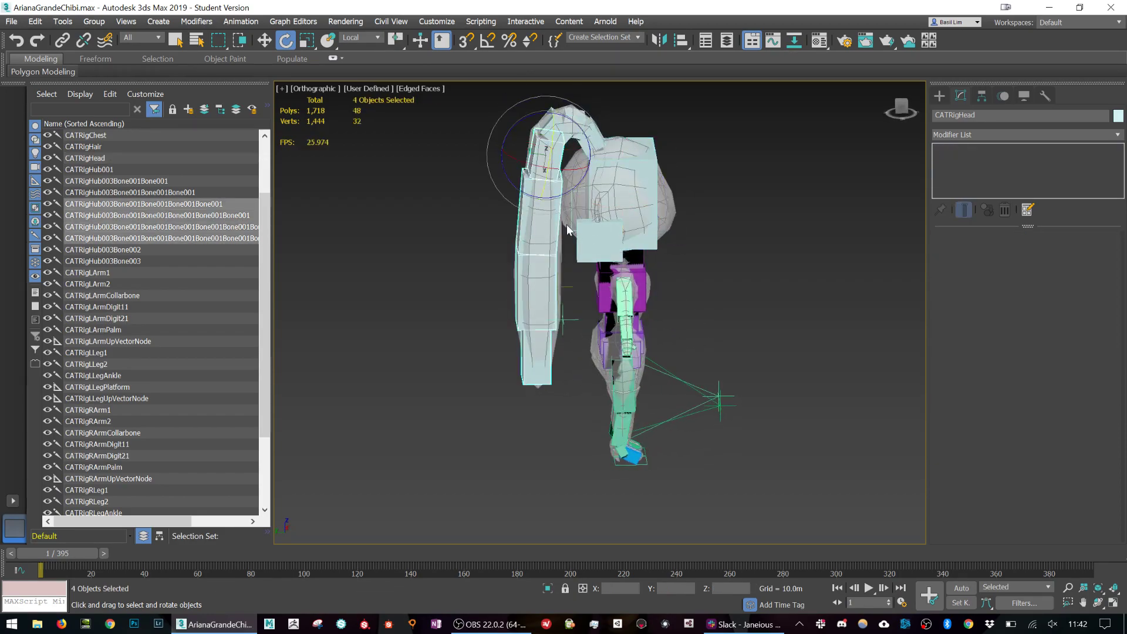
middle_click_drag(546, 162, 573, 181, "alt")
left_click_drag(572, 182, 607, 160)
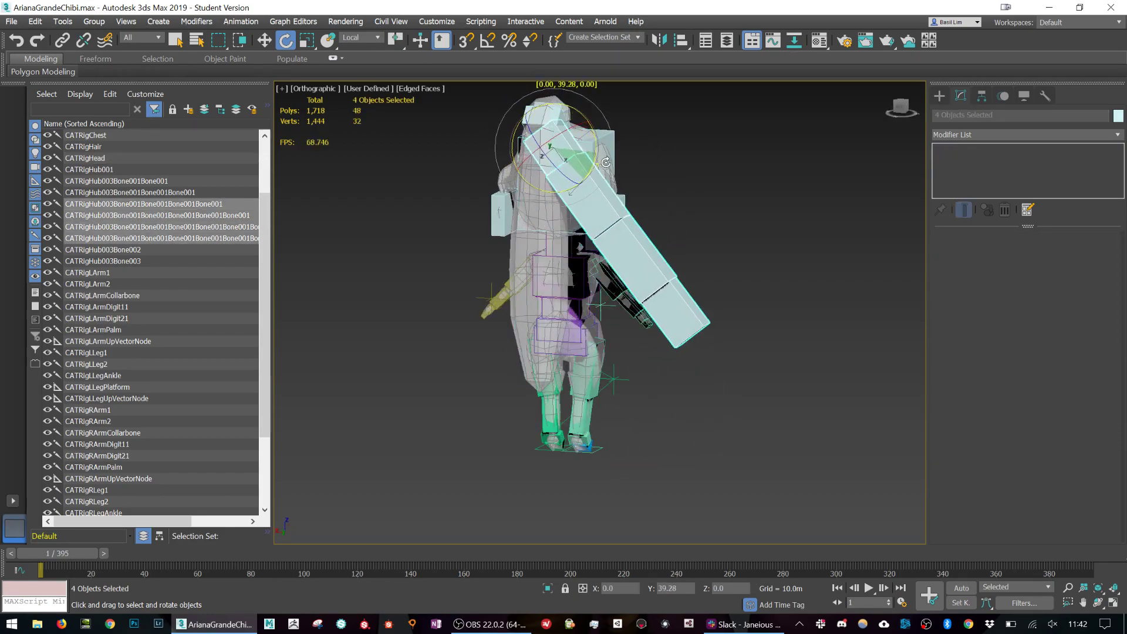
key("ctrl+z")
middle_click_drag(573, 171, 578, 189)
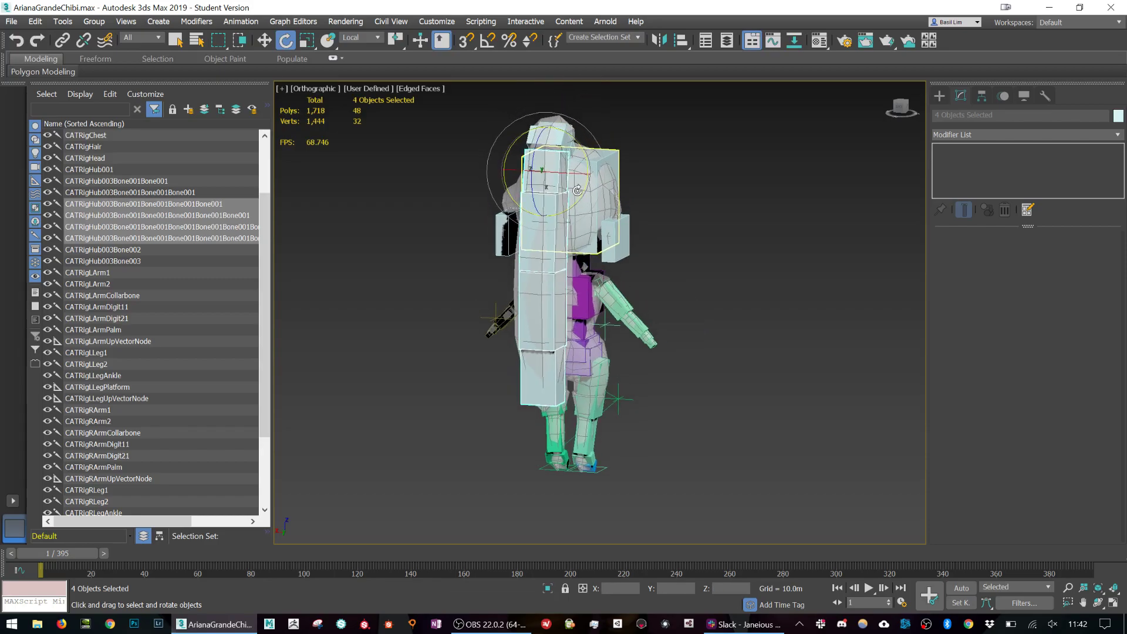
Set the transform center to the bones' own pivots and test the rotation of the selected ponytail bones.
left_click(398, 41)
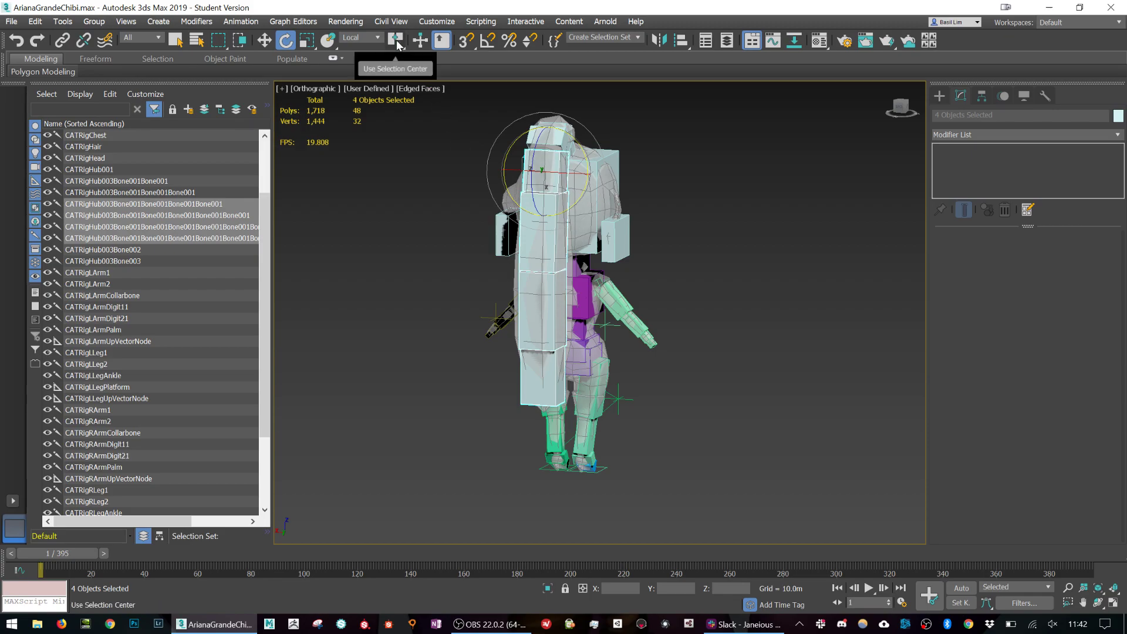
left_click_drag(566, 206, 572, 232)
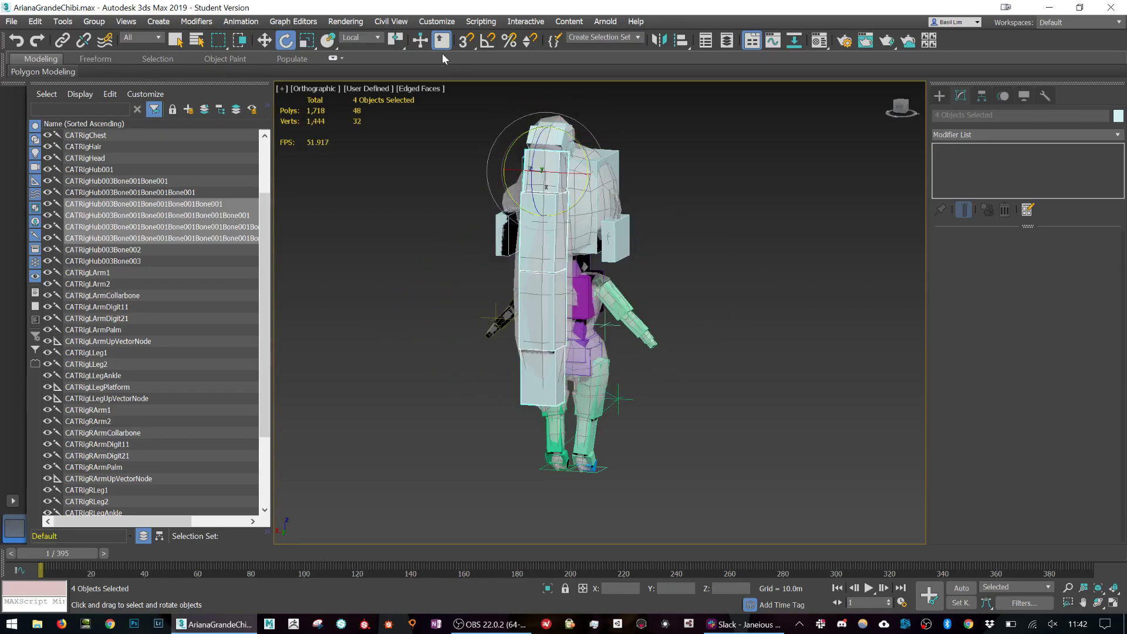
left_click(401, 42)
left_click_drag(401, 42, 401, 60)
left_click_drag(570, 183, 644, 235)
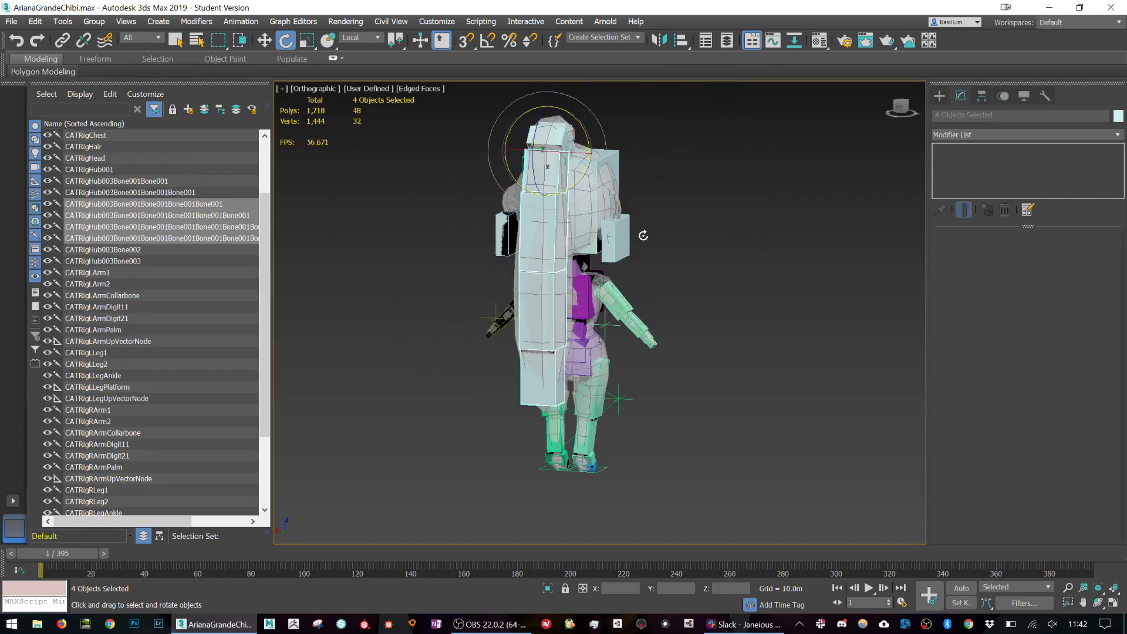
middle_click_drag(721, 240, 640, 239, "alt")
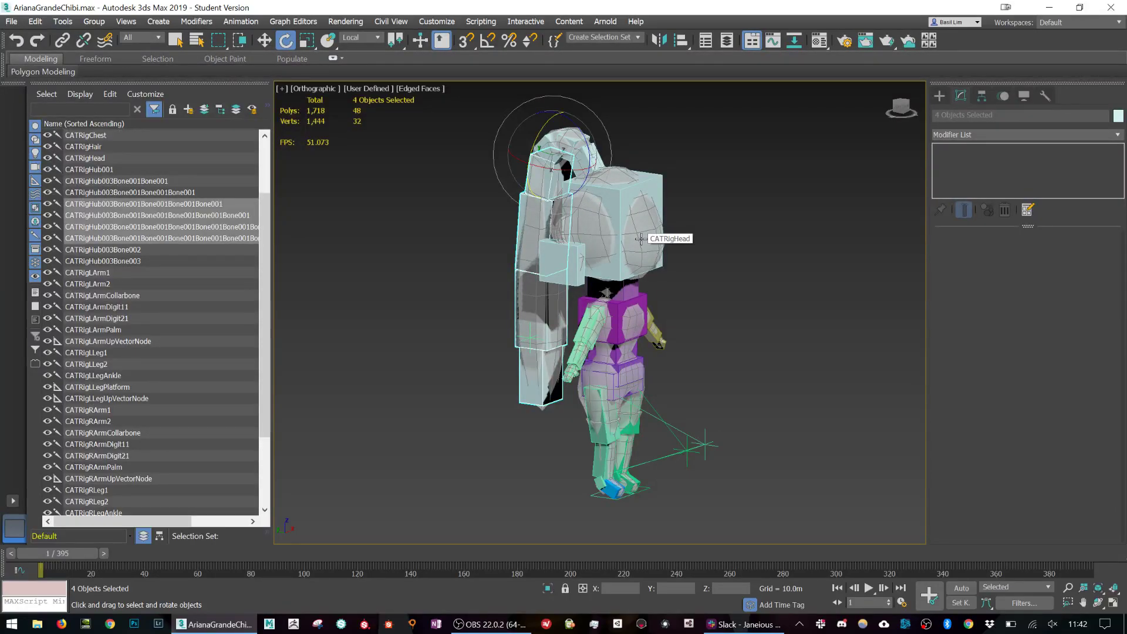
left_click(364, 38)
left_click(364, 36)
left_click_drag(403, 38, 399, 60)
middle_click_drag(664, 193, 653, 198, "alt")
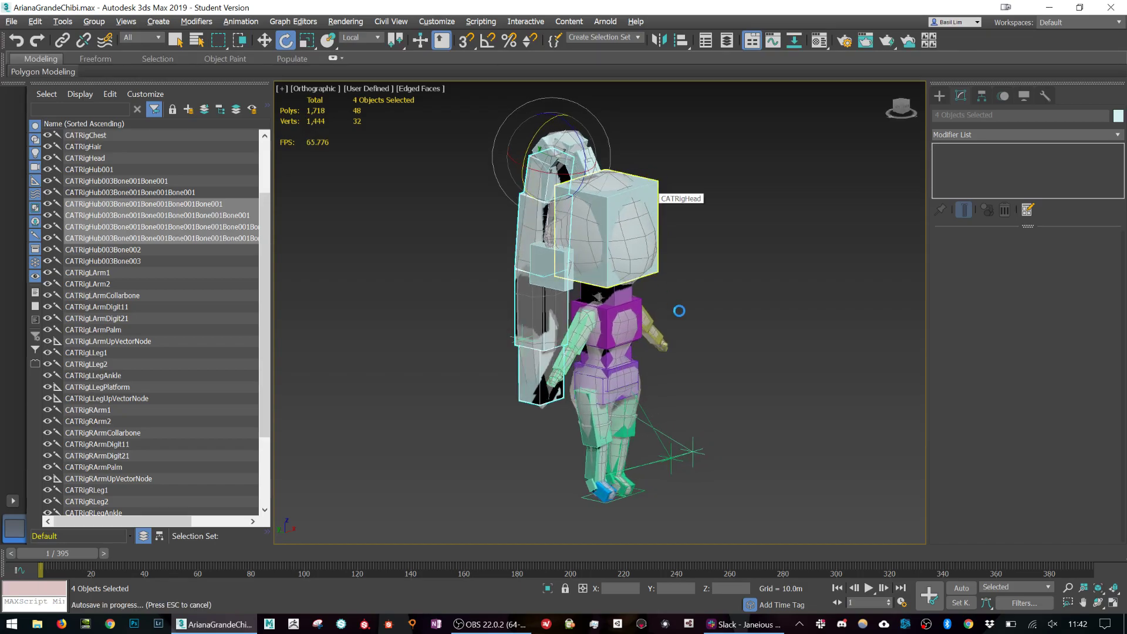
Select the pelvis hub and try moving it to test how the whole rig follows.
left_click(671, 373)
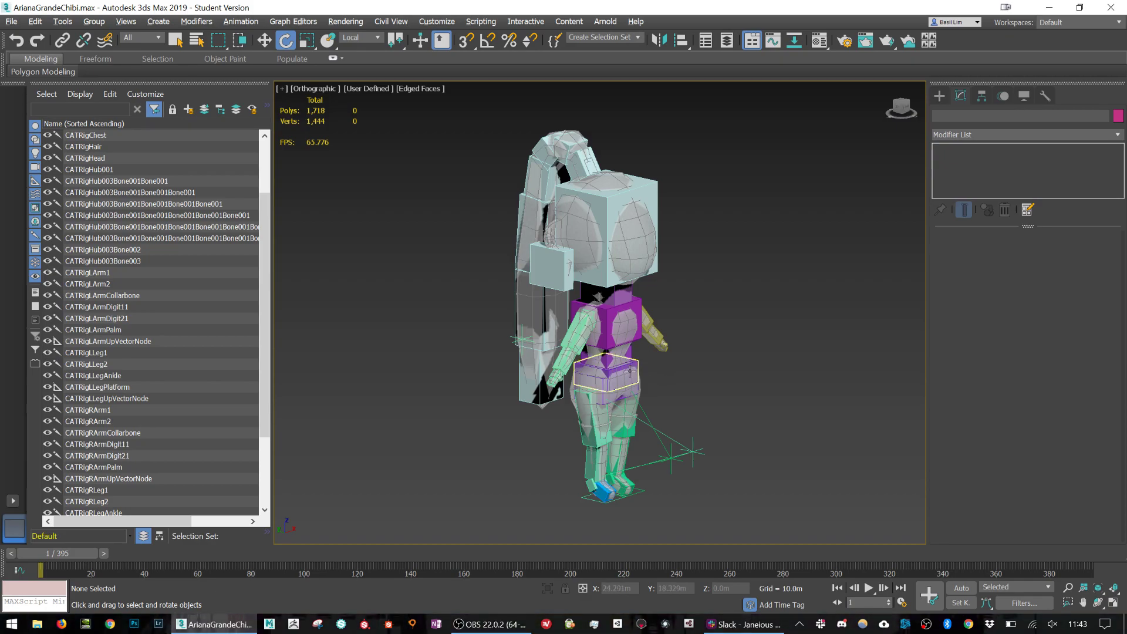
left_click(621, 393)
key("w")
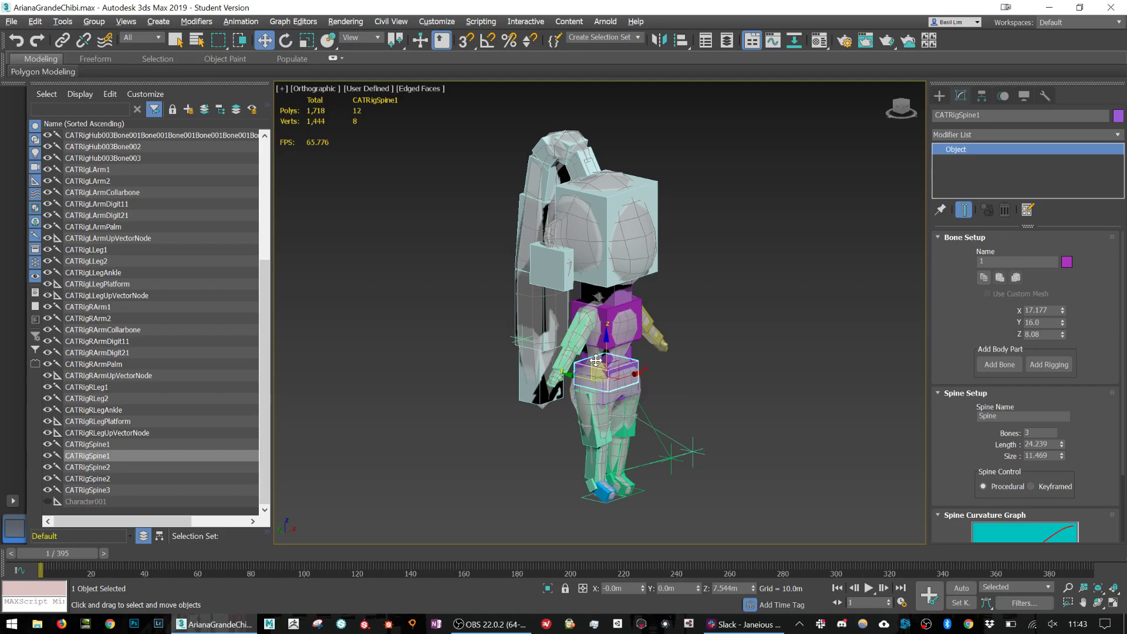
middle_click_drag(599, 366, 588, 368, "alt")
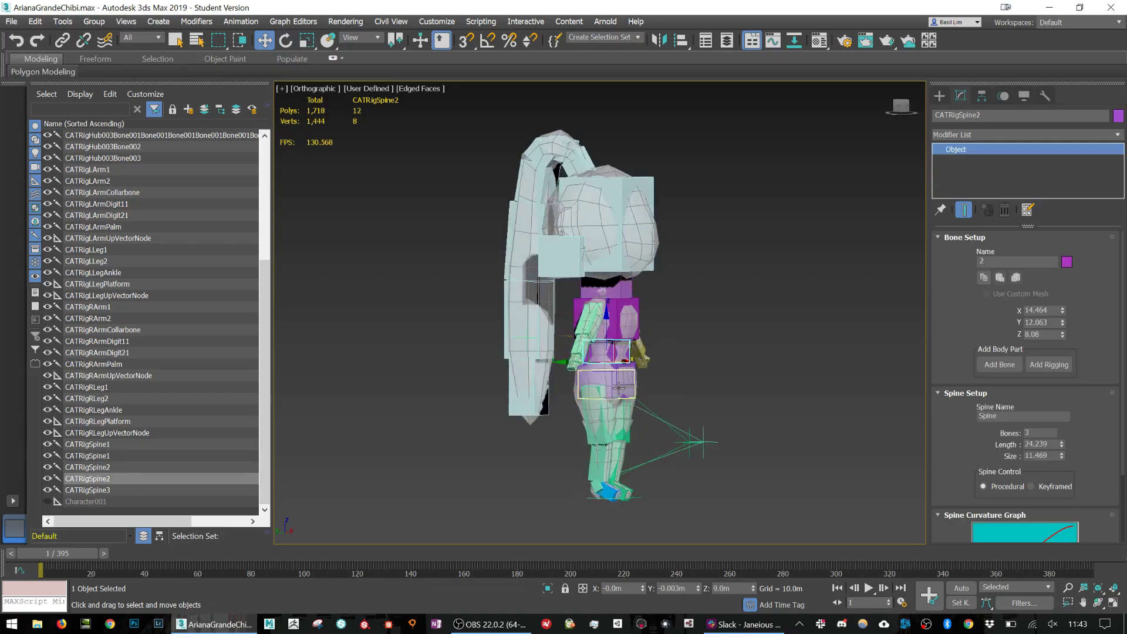
left_click(598, 376)
left_click_drag(597, 376, 800, 73)
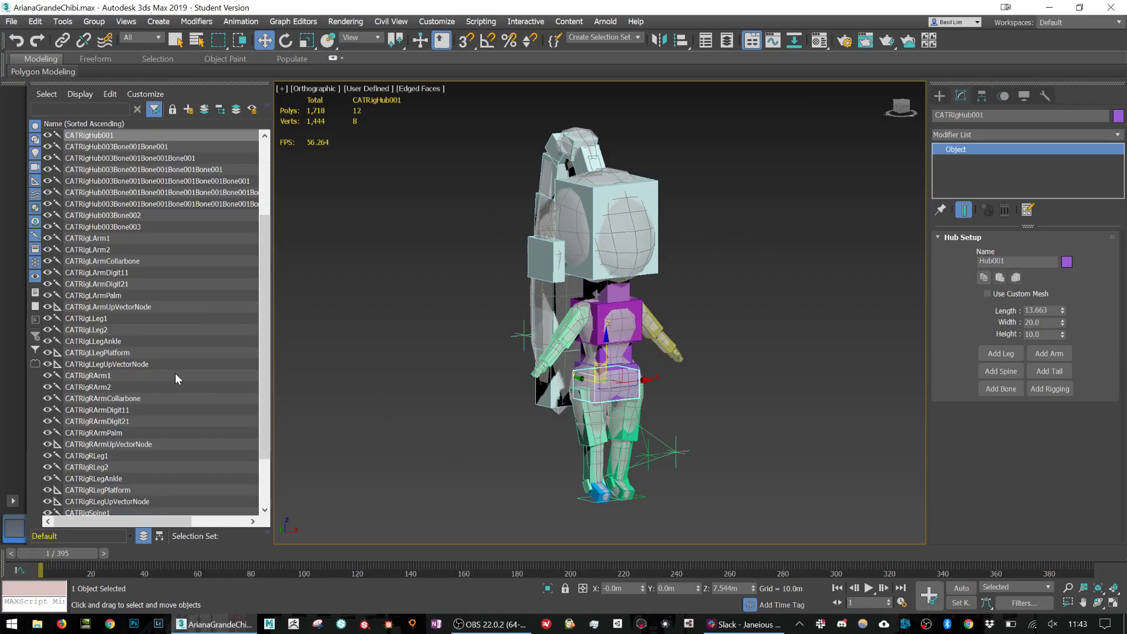
Select the Ari mesh in the scene's object list and unfreeze it.
scroll(175, 374, "down", 2)
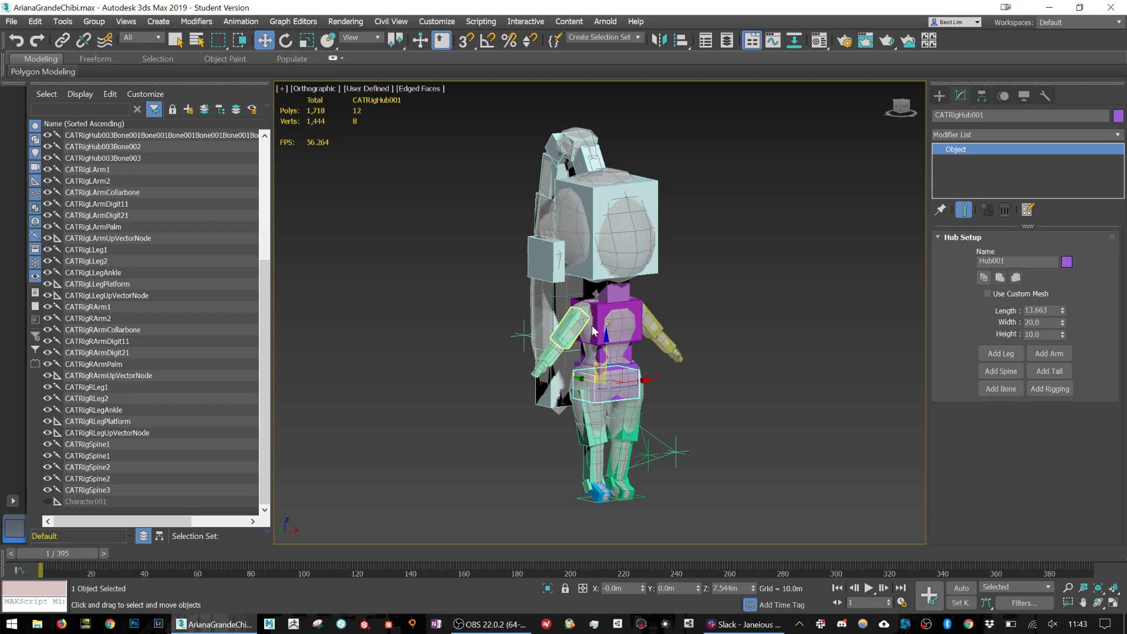
scroll(174, 356, "up", 5)
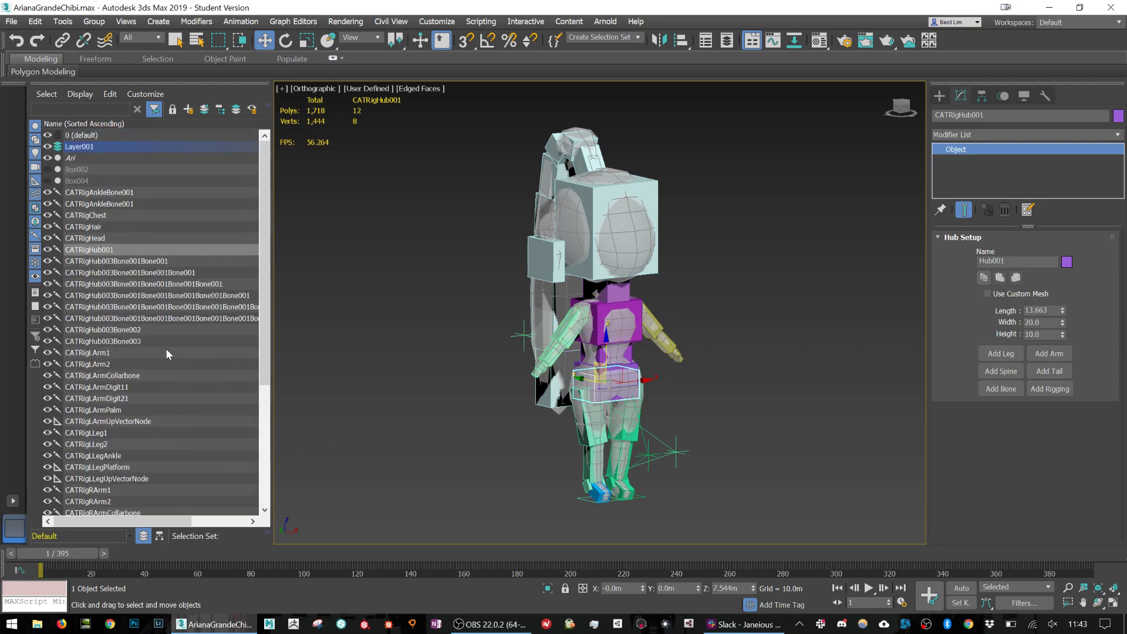
left_click(109, 157)
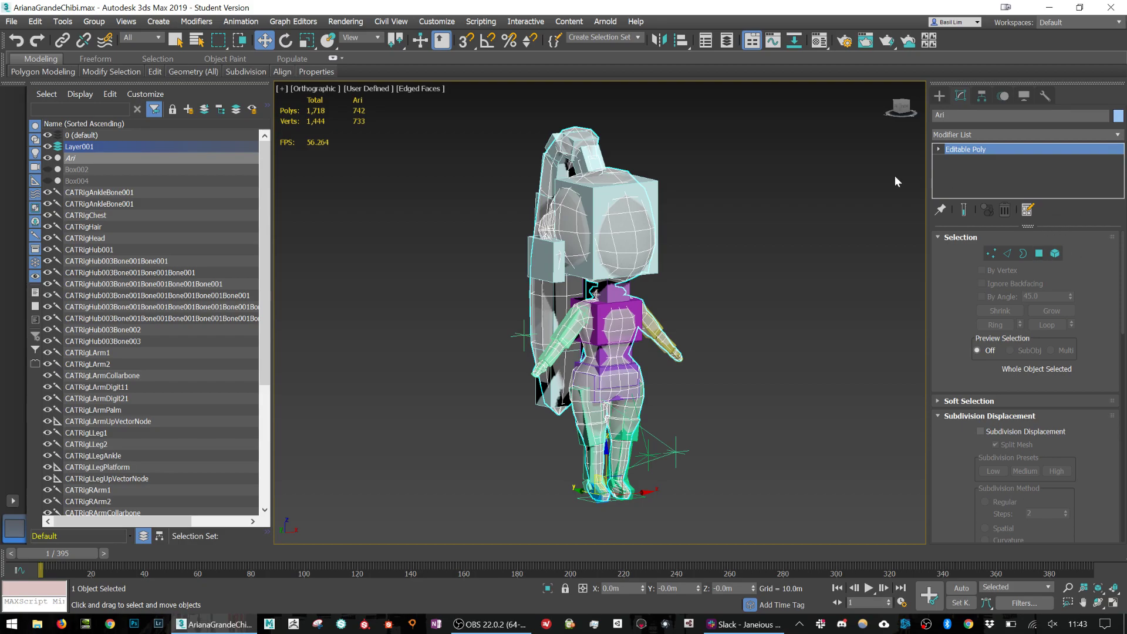
left_click_drag(146, 520, 228, 520)
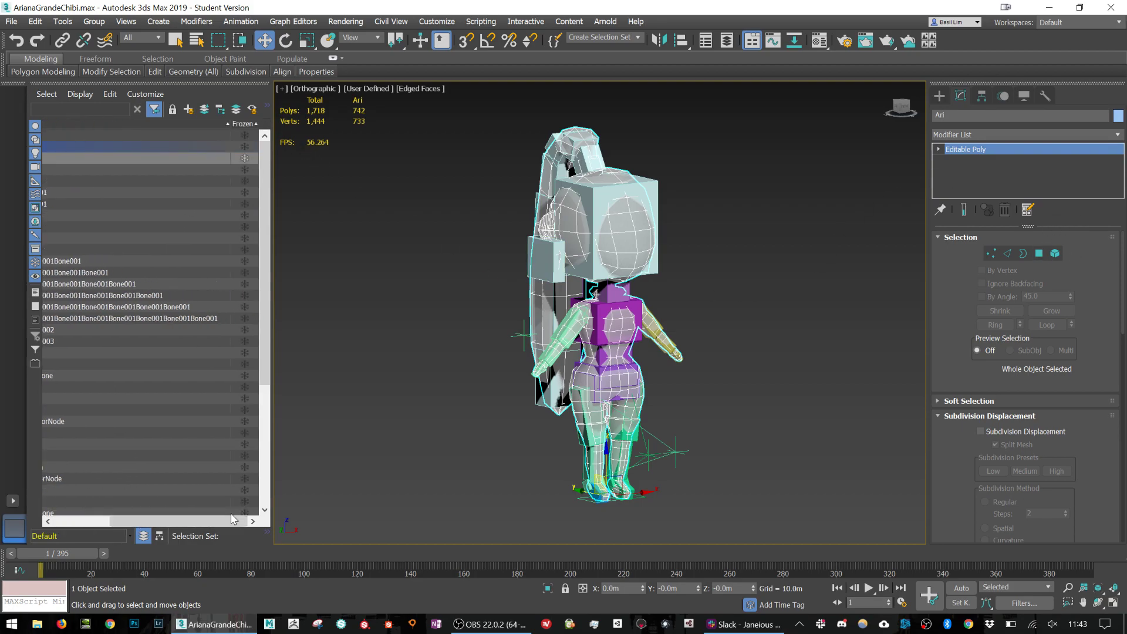
middle_click_drag(621, 277, 749, 282, "alt")
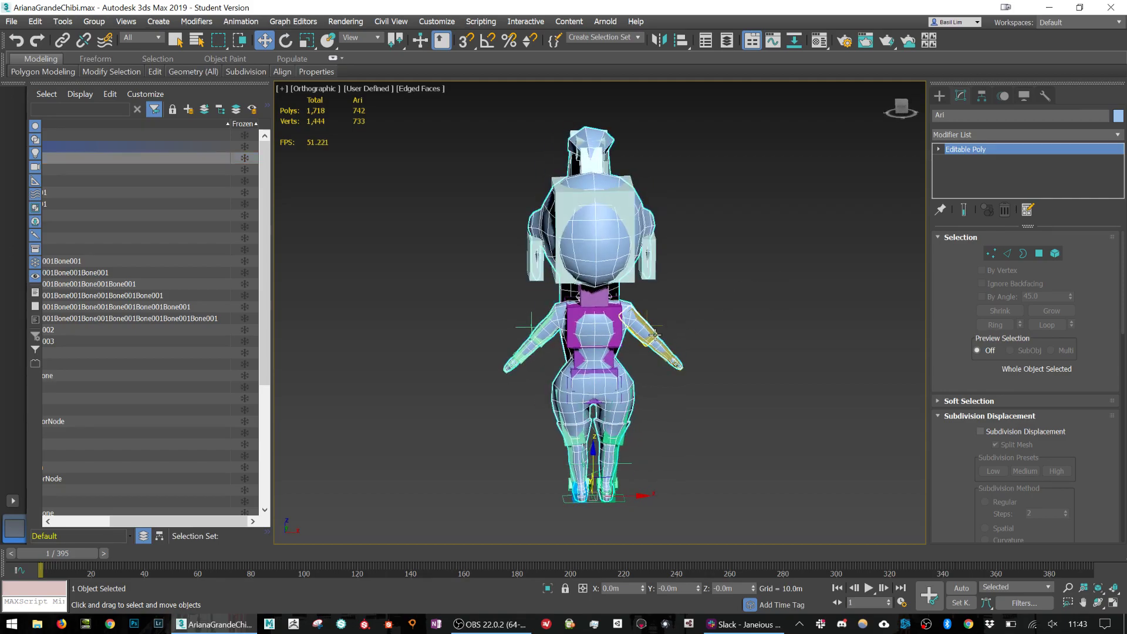
Add a Skin modifier to the Ari mesh above its Editable Poly and show the modifier's bone list.
scroll(674, 325, "up", 5)
middle_click_drag(647, 348, 740, 333)
scroll(685, 347, "down", 6)
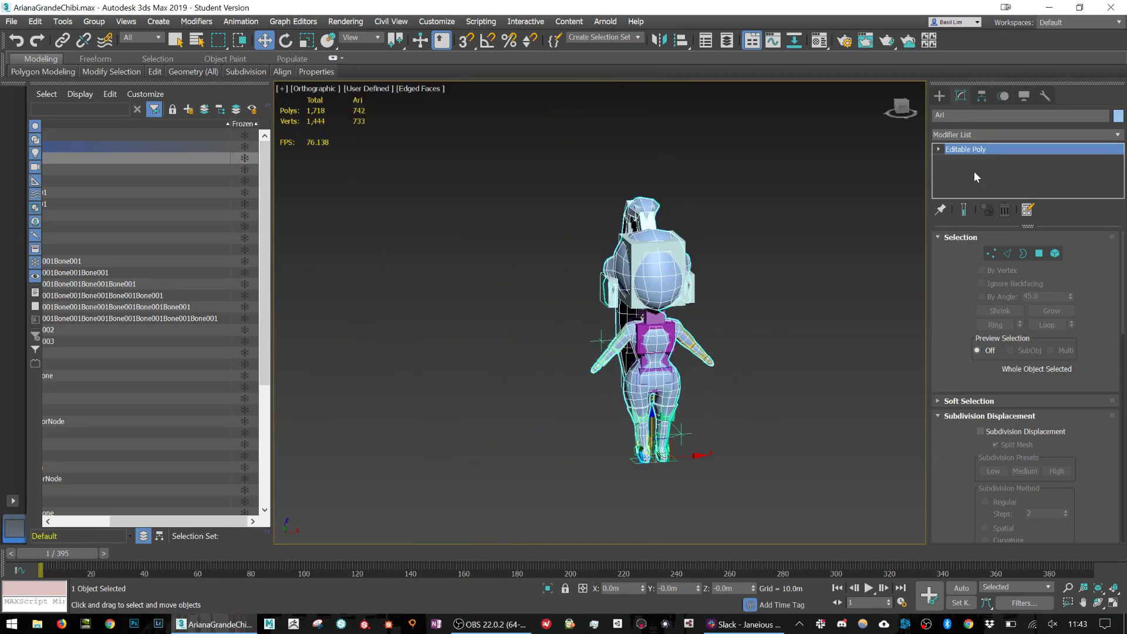
left_click(997, 135)
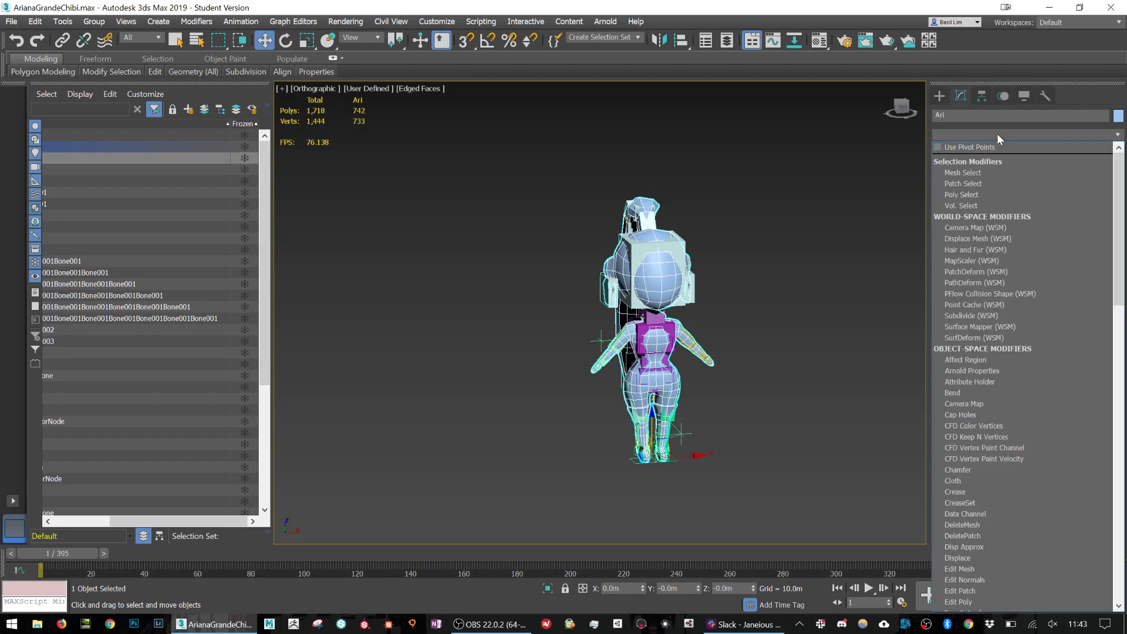
type("skin")
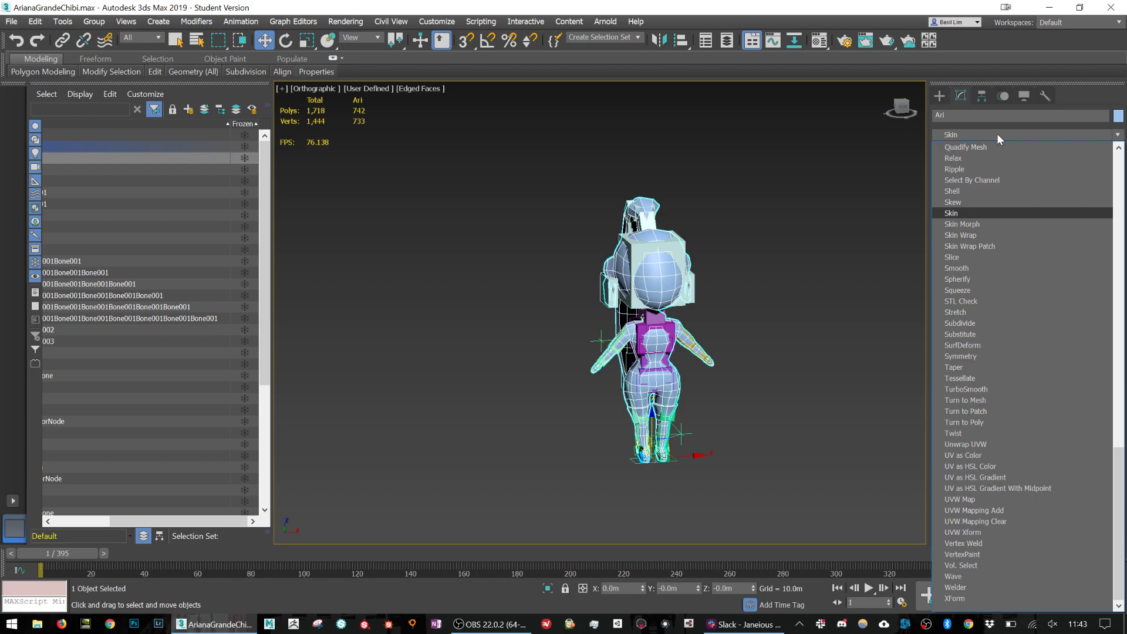
left_click(952, 215)
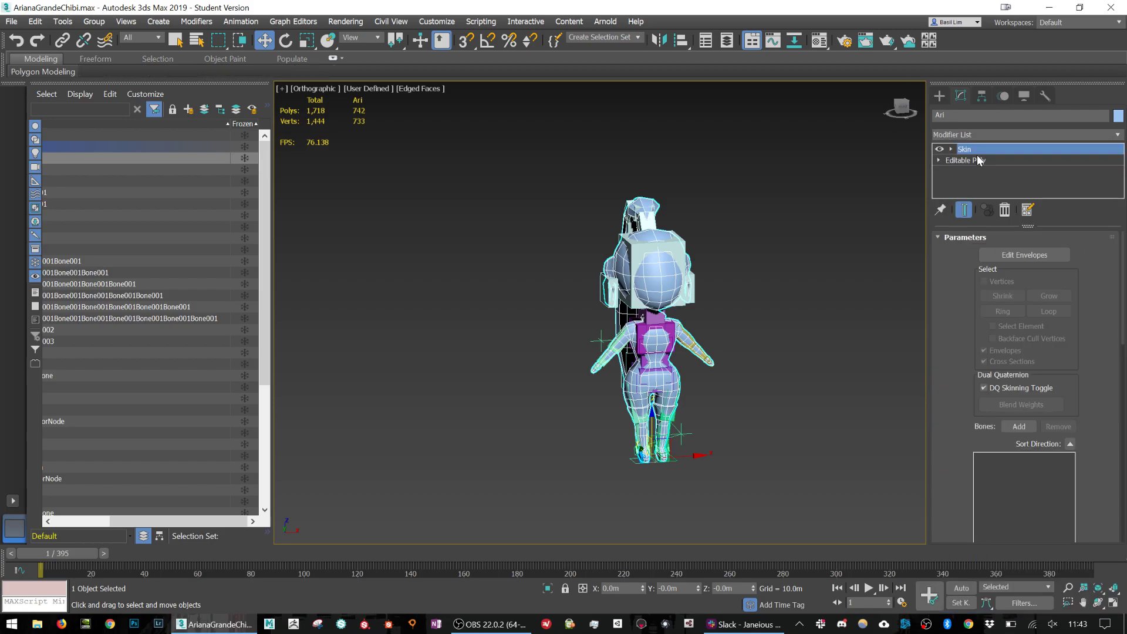
scroll(961, 283, "down", 1)
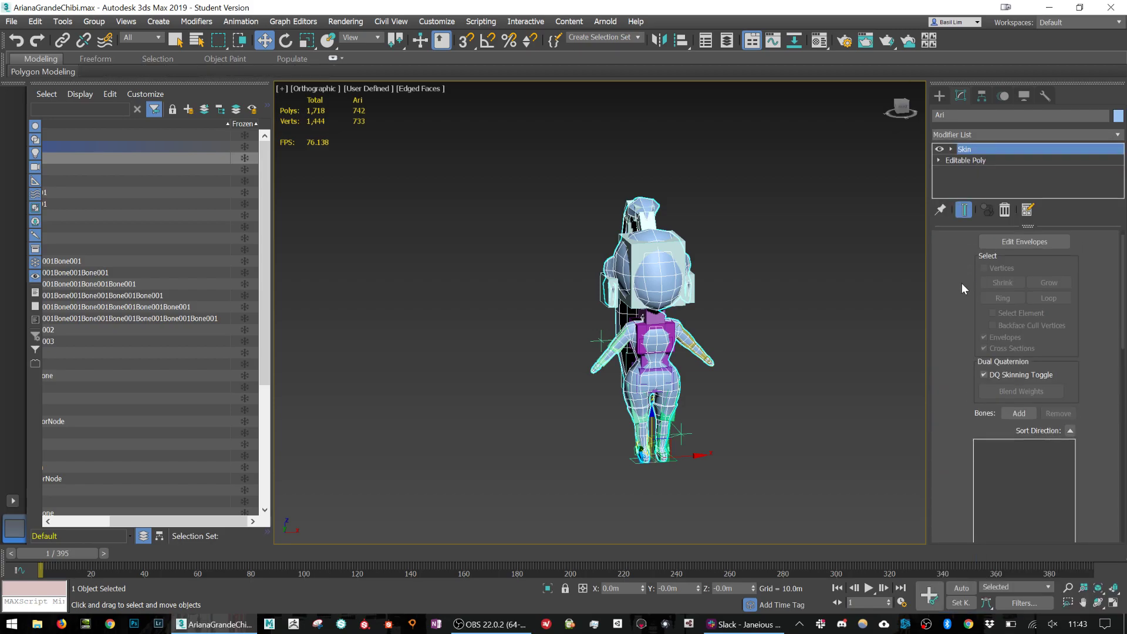
Open the Skin modifier's bone picker and limit its list to bone objects only.
scroll(961, 276, "down", 1)
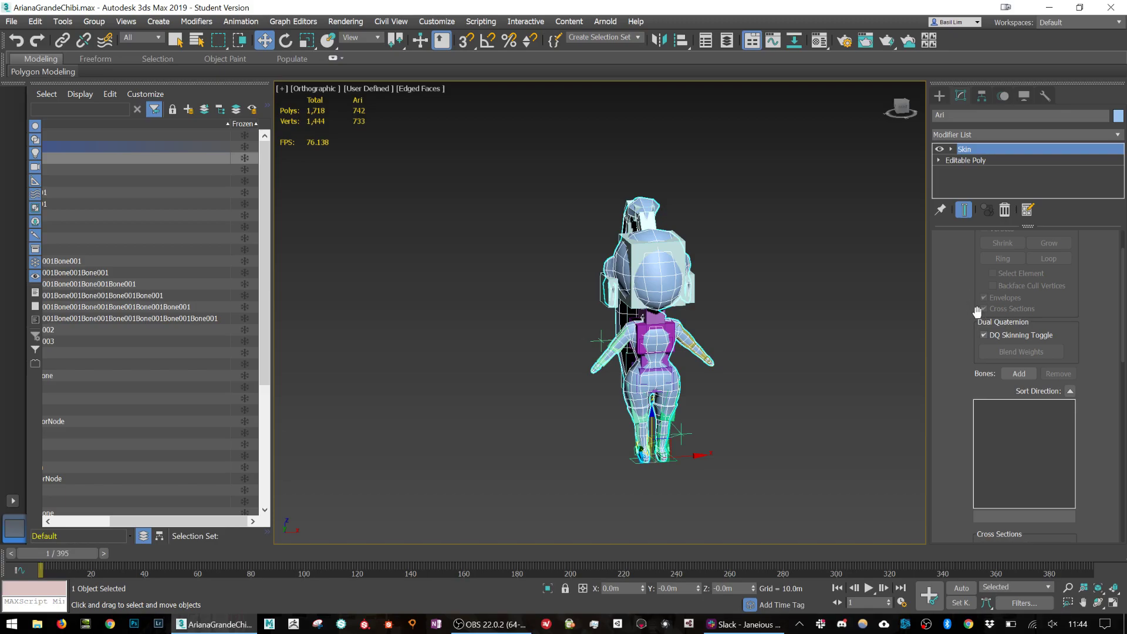
left_click(1025, 376)
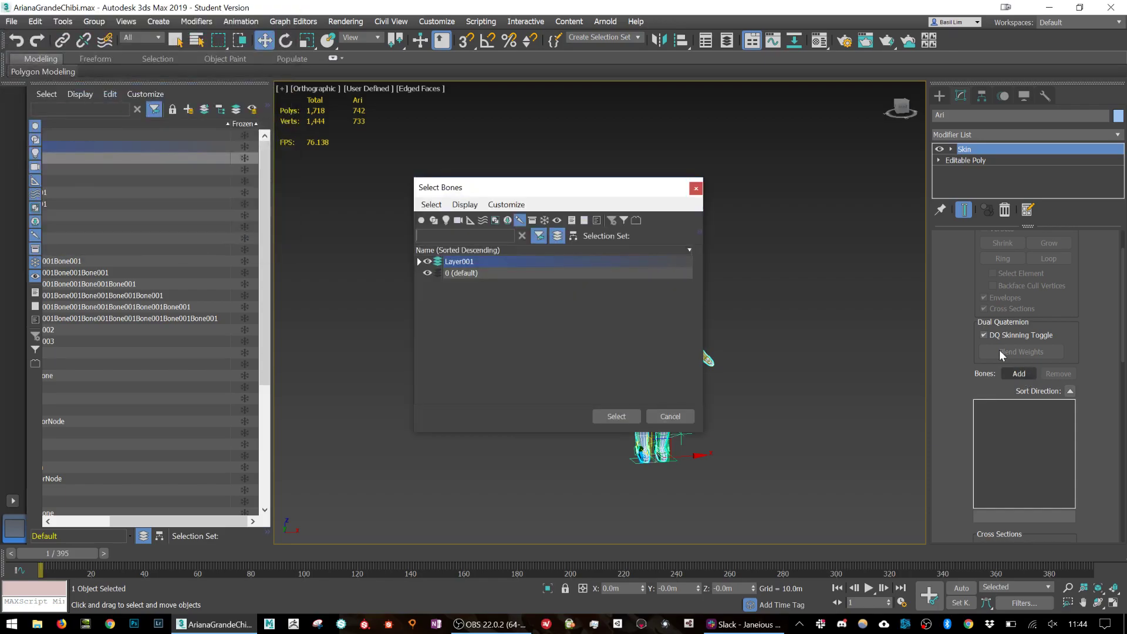
left_click(519, 221)
left_click(446, 220)
left_click(433, 221)
left_click(421, 220)
left_click(458, 220)
left_click(471, 220)
left_click(482, 220)
left_click(496, 221)
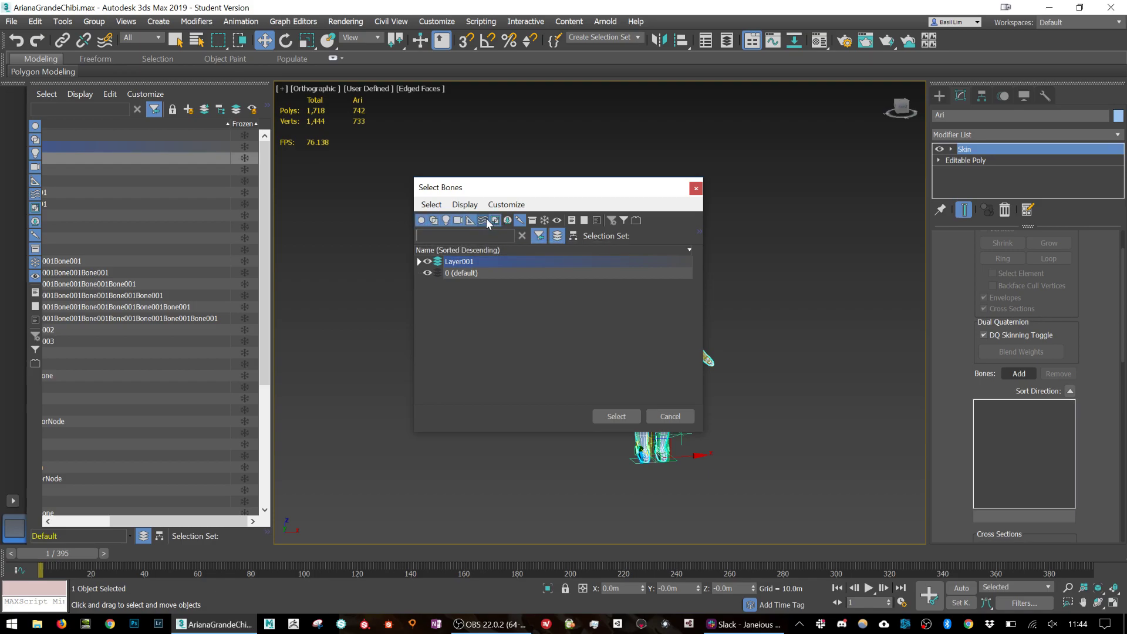
left_click(521, 224)
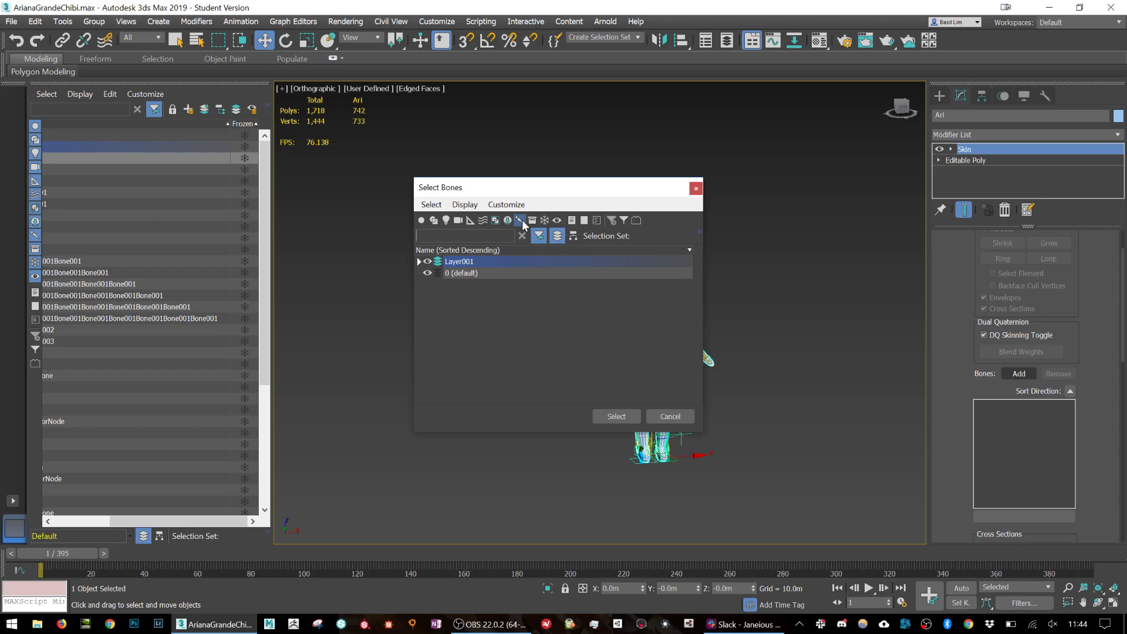
Expand Layer001, select all the CAT rig bones in it and add them to the Skin modifier.
left_click(419, 262)
left_click(499, 273)
scroll(511, 300, "down", 10)
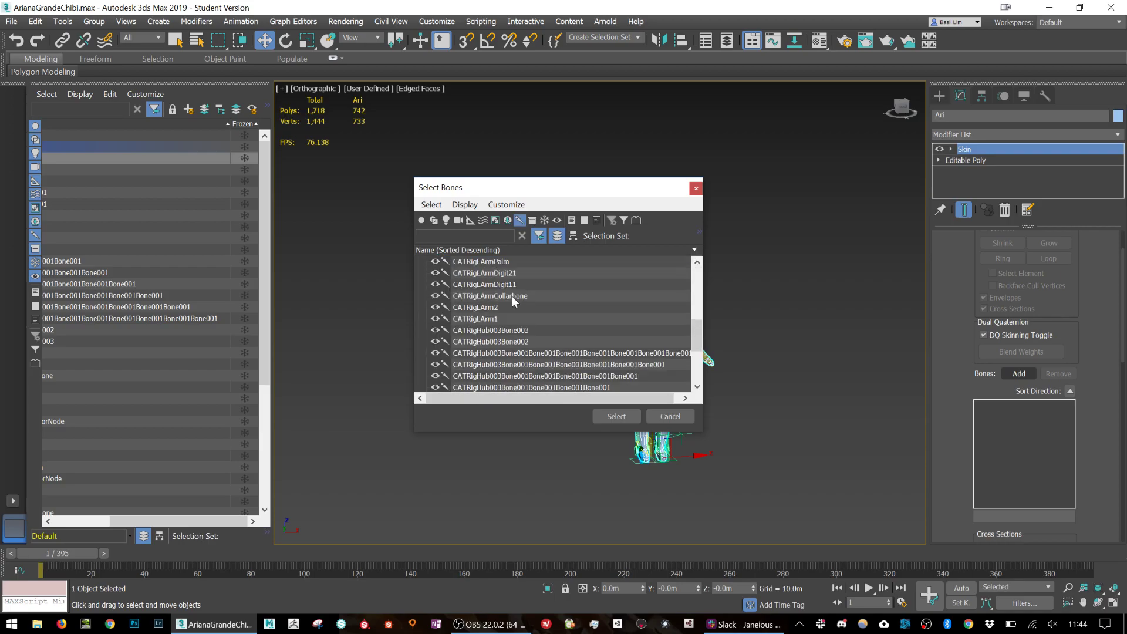
left_click(490, 364, "shift")
scroll(586, 312, "up", 10)
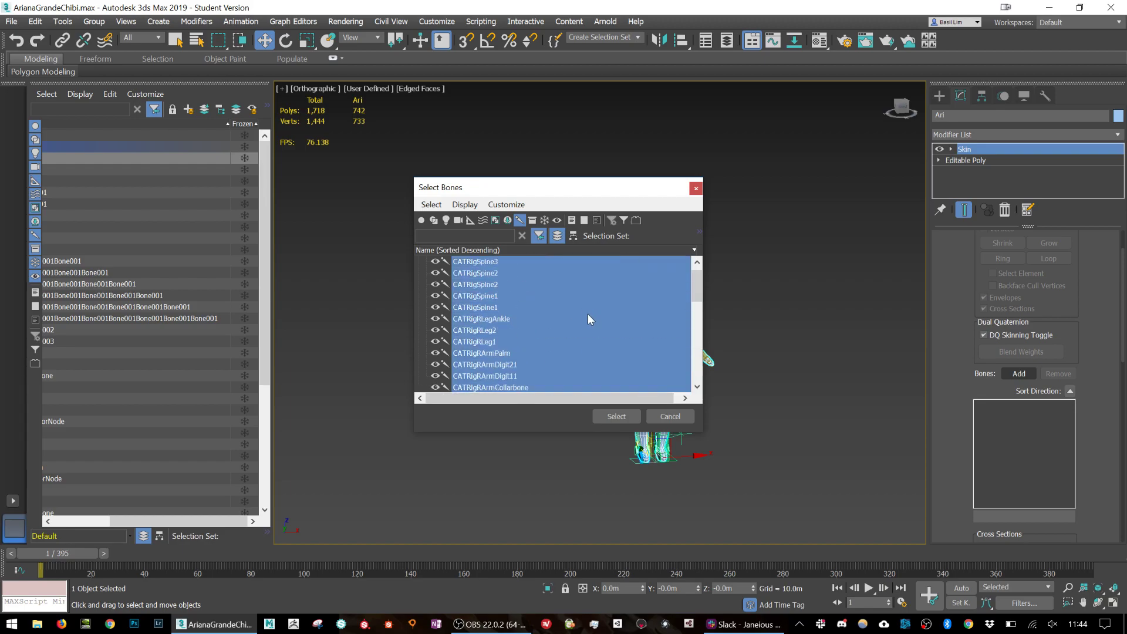
left_click(621, 415)
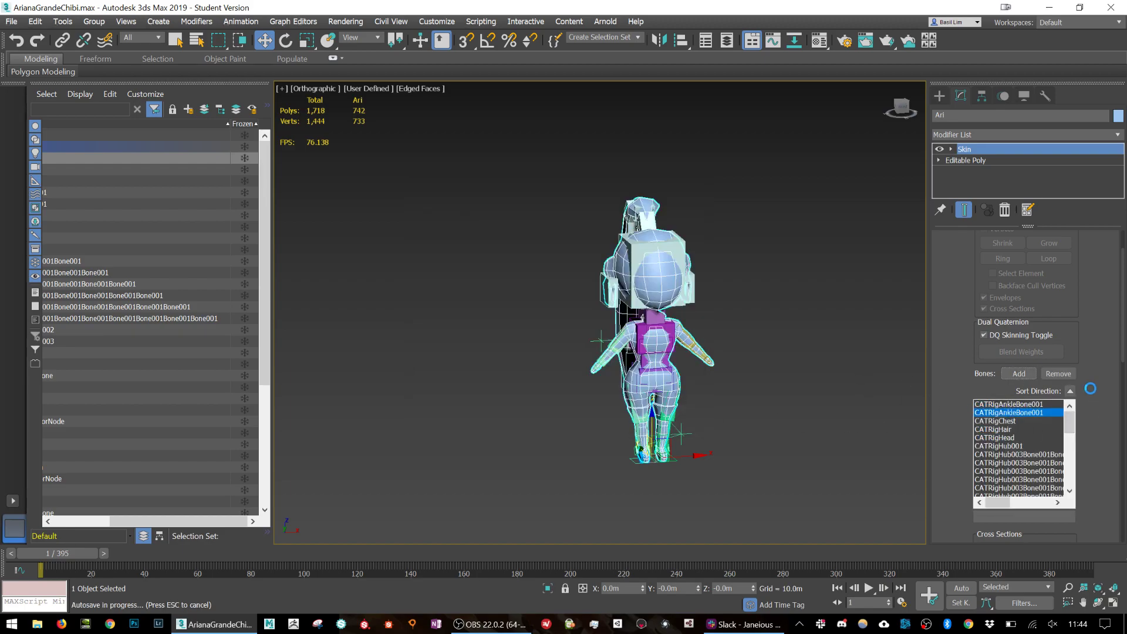
Select the pelvis hub and try moving it to test how the skinned mesh follows.
scroll(699, 376, "up", 4)
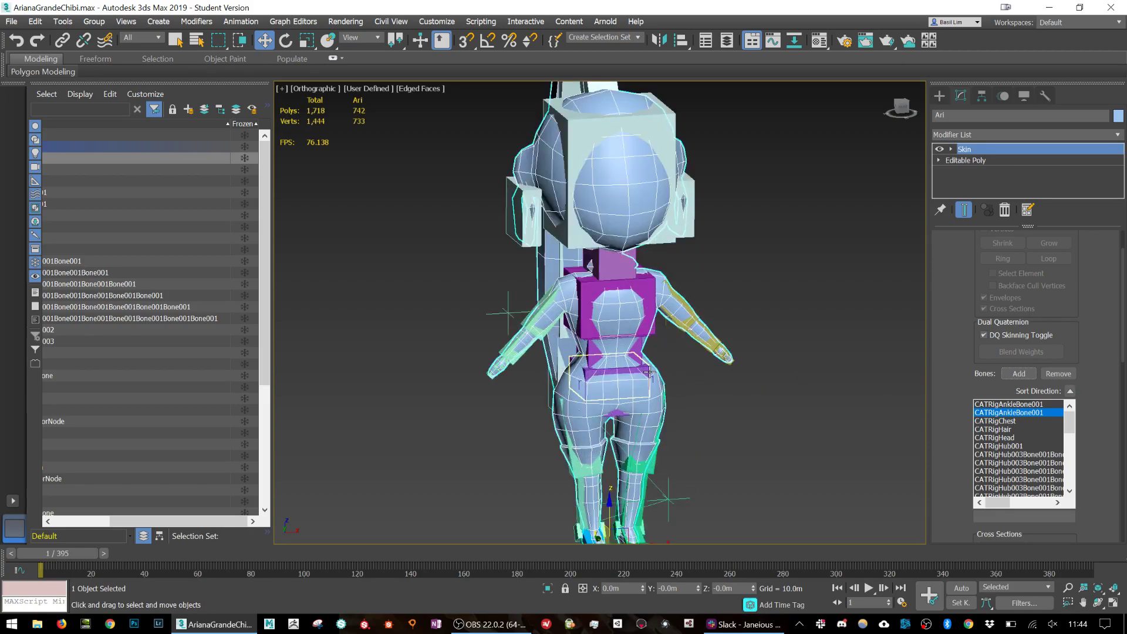
middle_click_drag(696, 374, 653, 413, "alt")
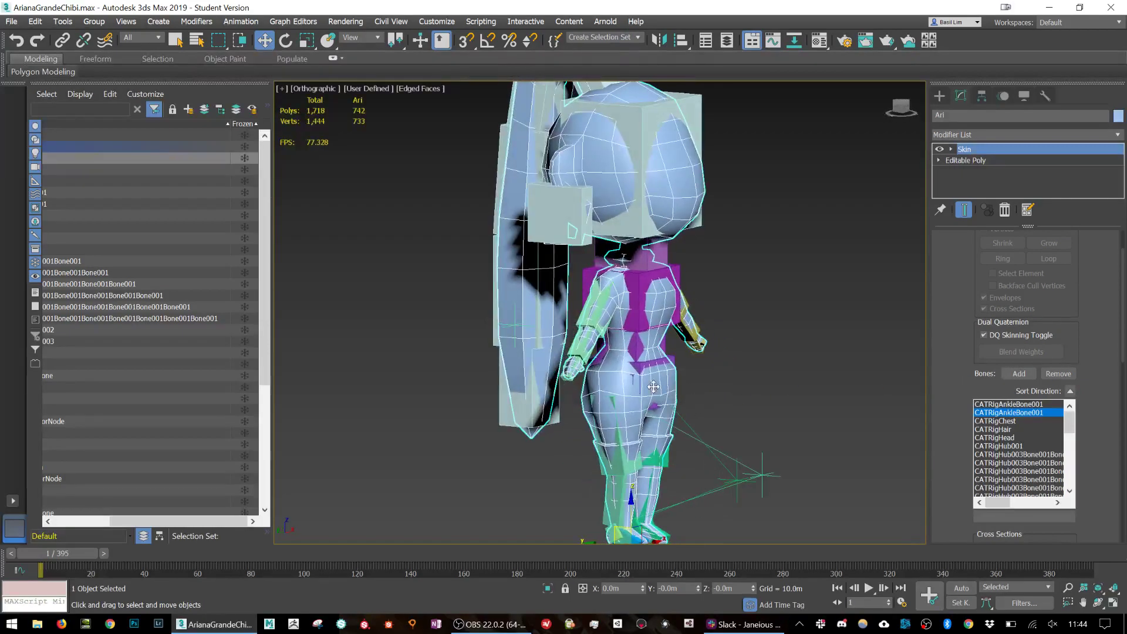
left_click(651, 415)
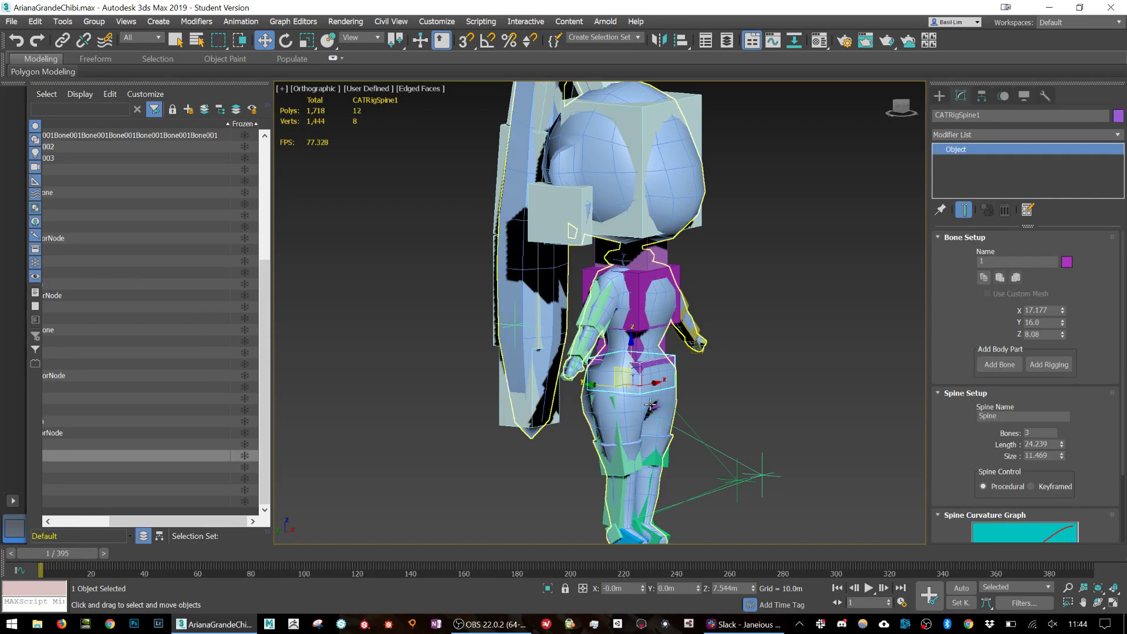
left_click(621, 380)
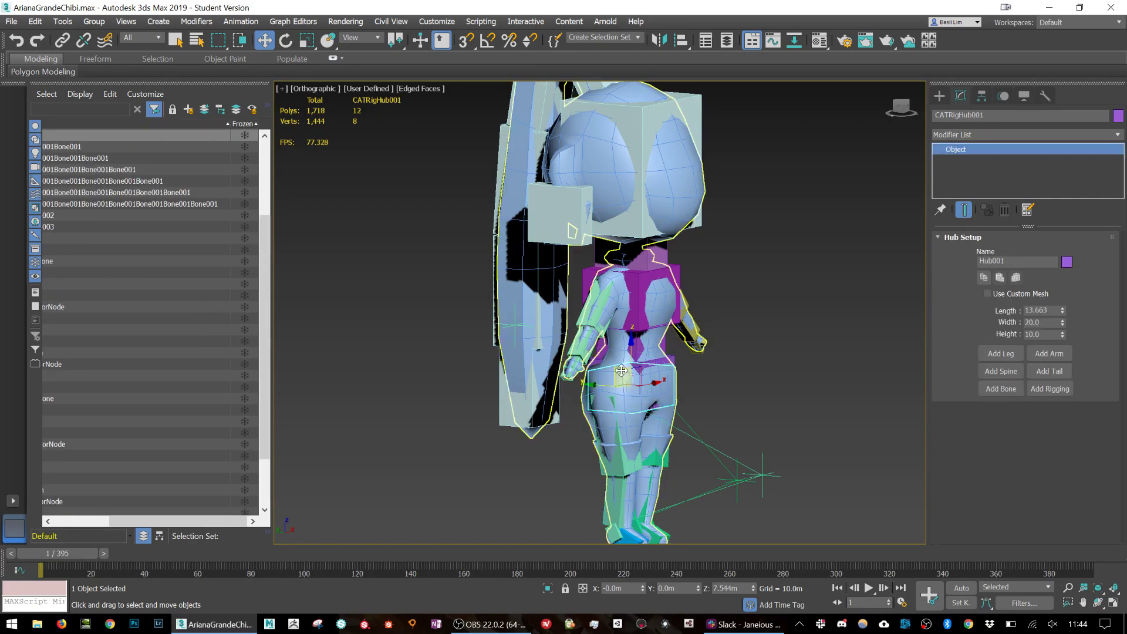
mouse_move(622, 380)
left_mouse_down()
mouse_move(651, 396)
mouse_move(621, 362)
mouse_move(669, 405)
mouse_move(661, 417)
mouse_move(640, 411)
mouse_move(656, 420)
mouse_move(644, 379)
left_mouse_up()
Turn off the edged faces display and test rotating the head hub on the skinned mesh.
left_click(654, 202)
middle_click_drag(654, 203, 671, 248)
key("F4")
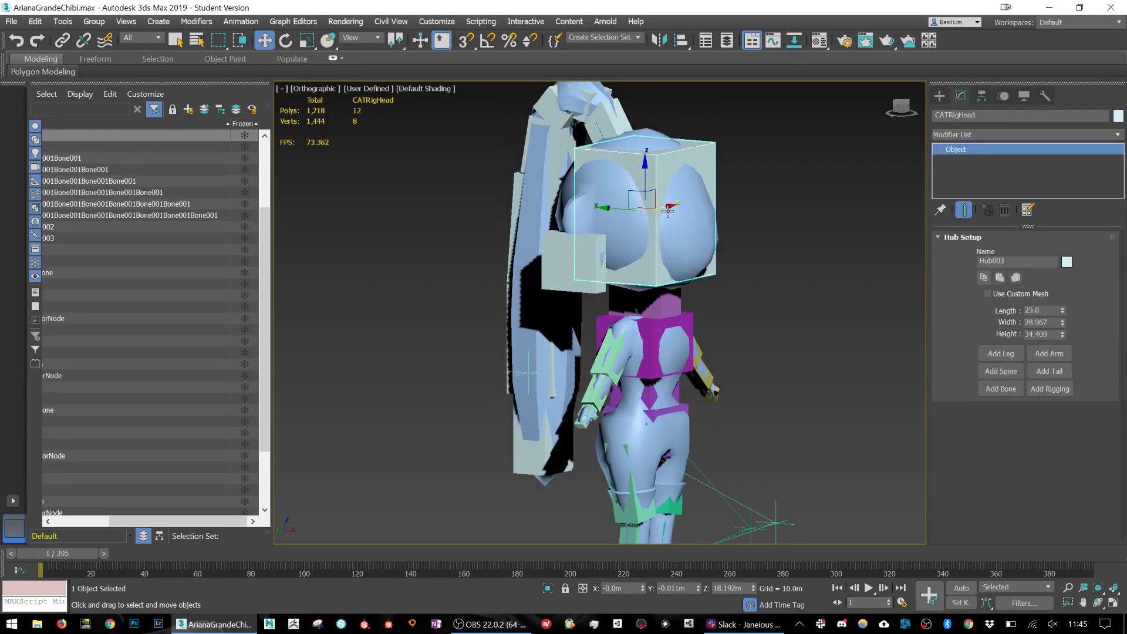
key("r")
key("e")
mouse_move(655, 217)
left_mouse_down()
mouse_move(781, 231)
mouse_move(654, 232)
left_mouse_up()
Select both earring bones beside the head and try rotating them to check the mesh deformation.
left_click(574, 253)
middle_click_drag(587, 293, 720, 291, "alt")
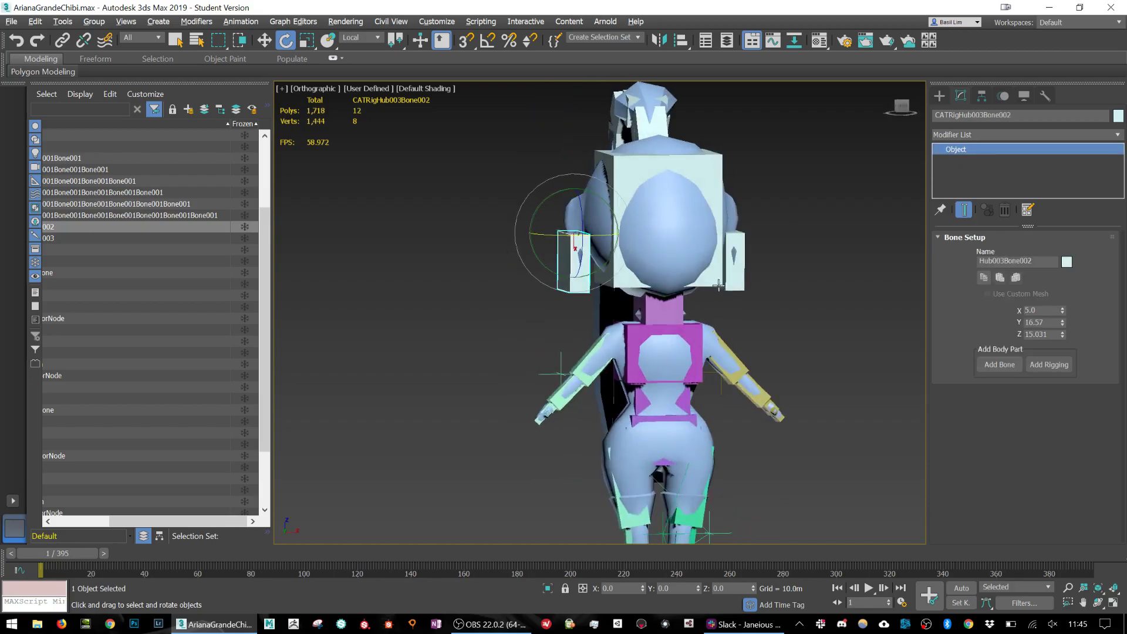
left_click(738, 263, "ctrl")
left_click_drag(550, 269, 584, 286)
middle_click_drag(584, 286, 570, 240, "alt")
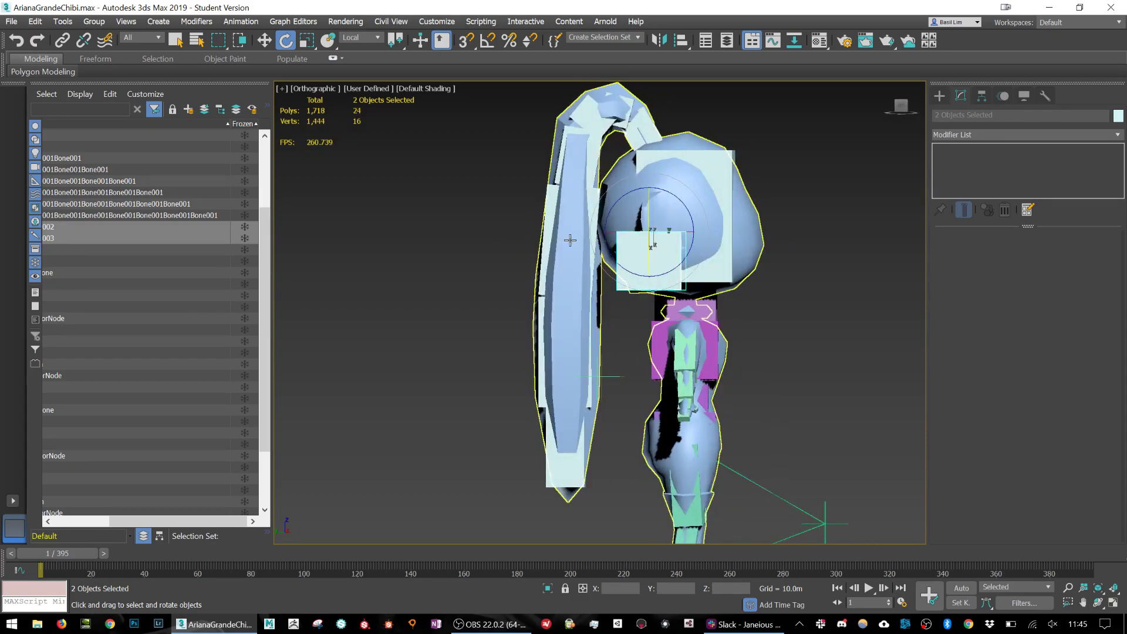
Select the ponytail bone chain from its upper back section and try rotating it to check the hair's skinning.
double_click(561, 167)
middle_click_drag(561, 167, 602, 159, "alt")
left_click_drag(603, 158, 543, 154)
middle_click_drag(727, 281, 641, 217, "alt")
Select the Ari mesh, enter Edit Envelopes mode and select the envelope of the ponytail bone behind the head to examine its influence.
left_click(641, 217)
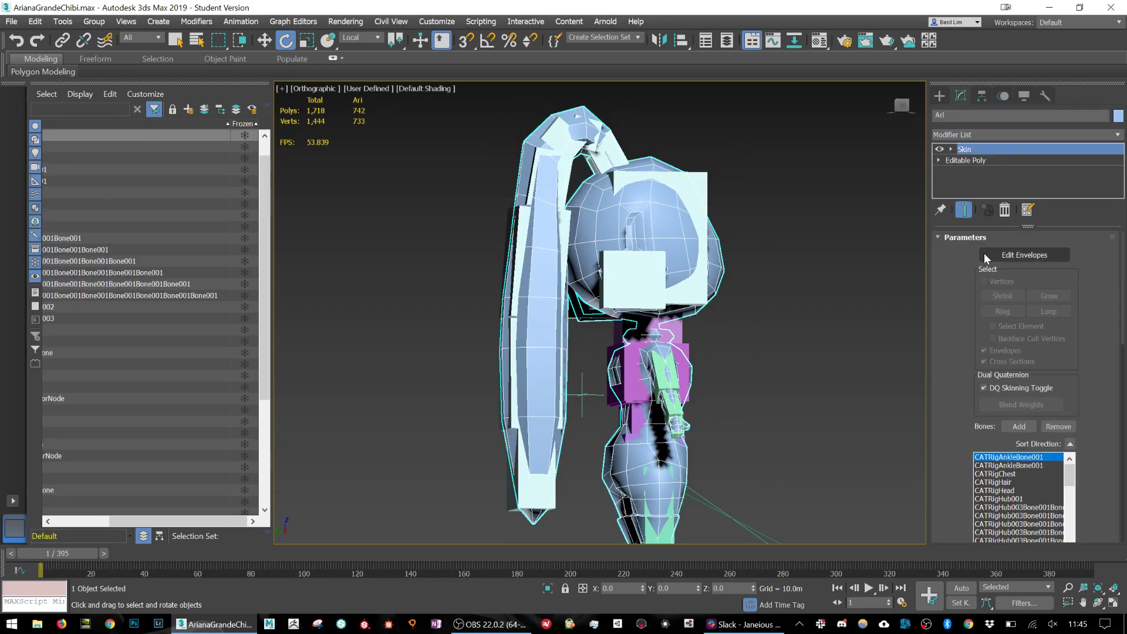
left_click(1037, 256)
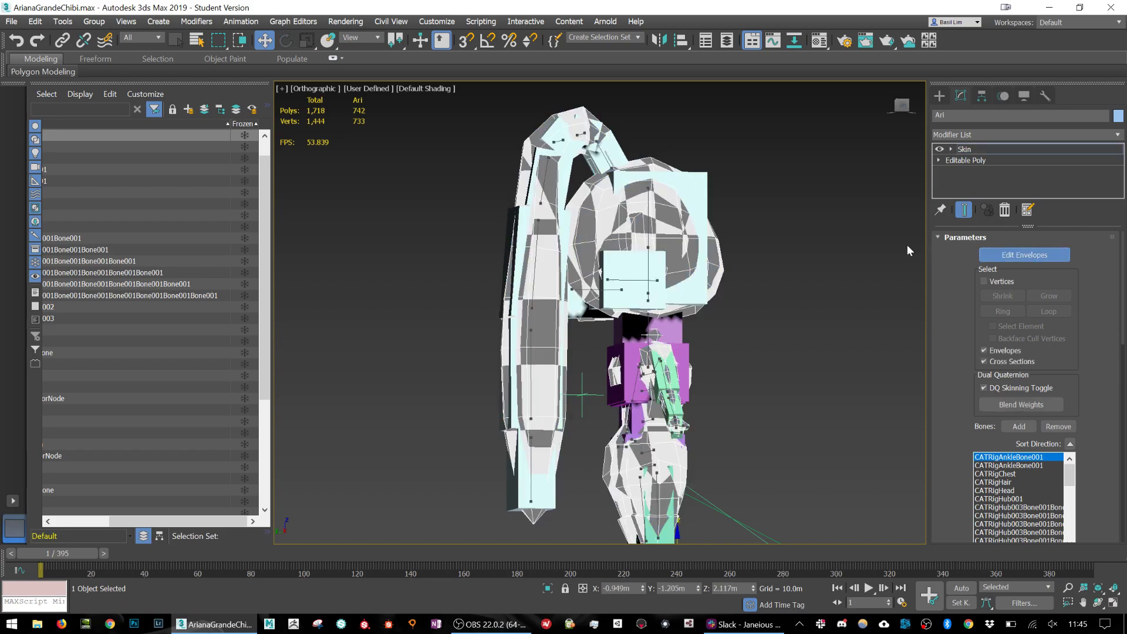
middle_click_drag(683, 276, 579, 292, "alt")
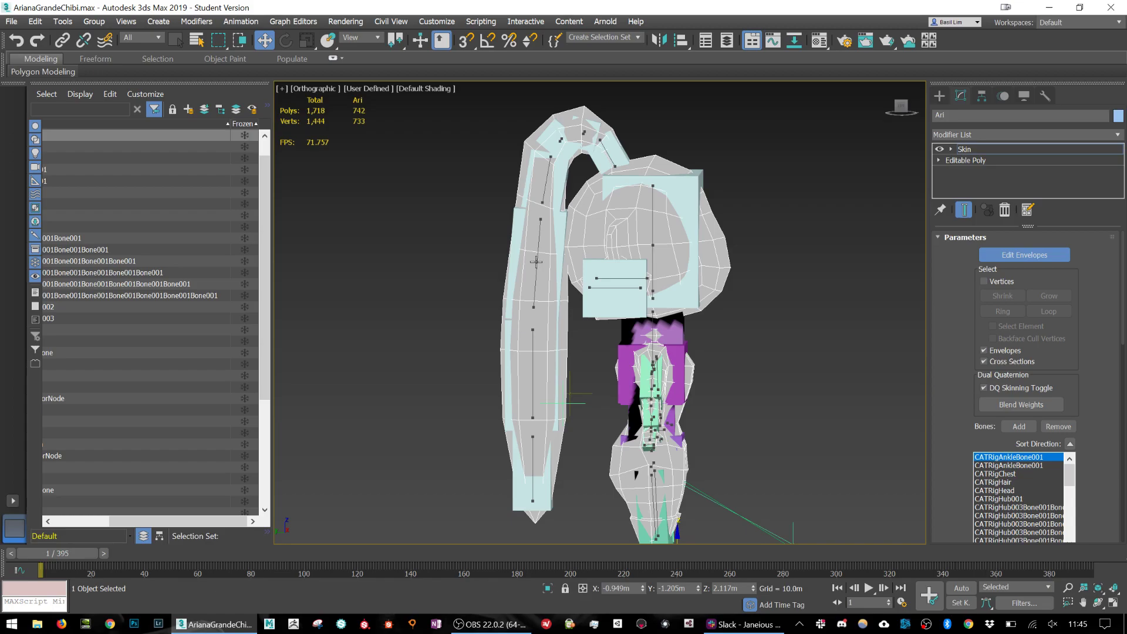
scroll(543, 217, "up", 2)
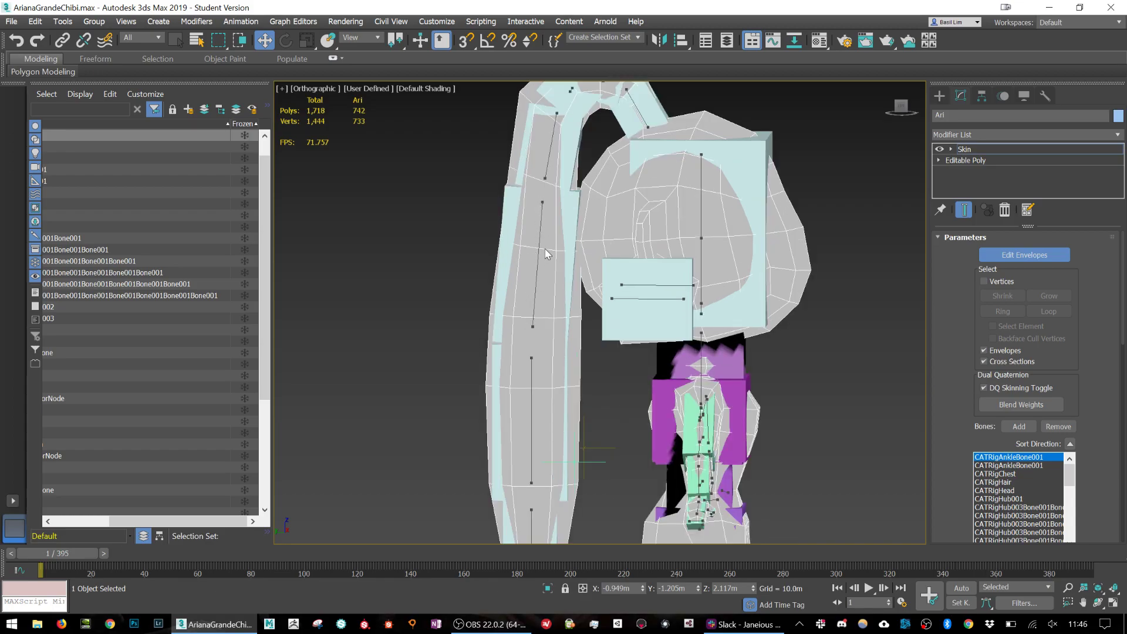
scroll(547, 229, "up", 1)
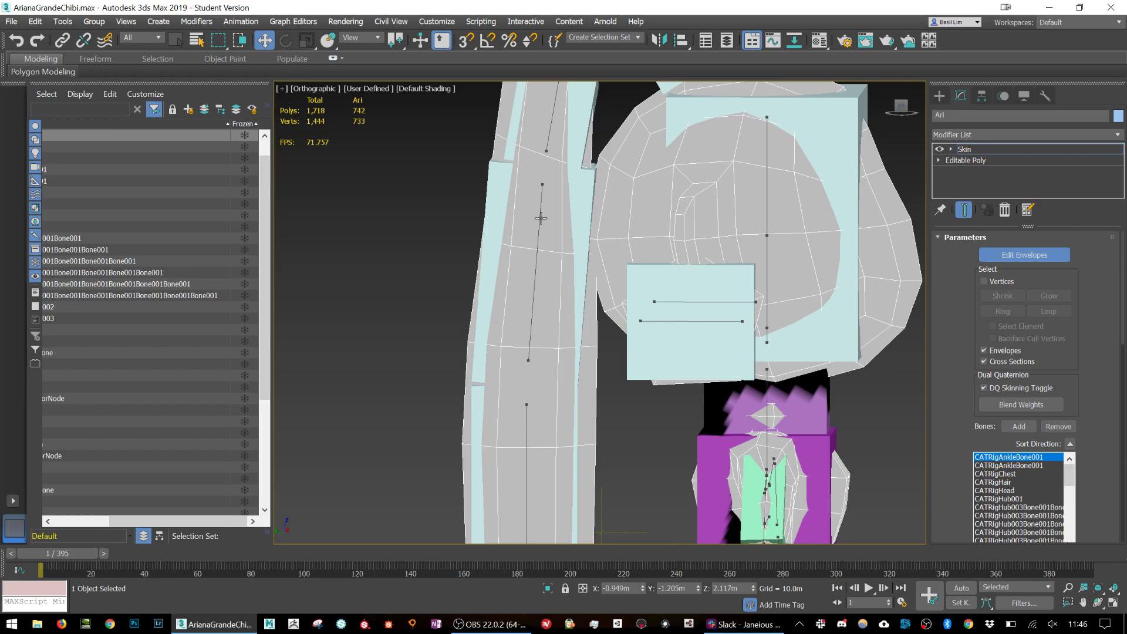
left_click(539, 218)
scroll(539, 218, "down", 8)
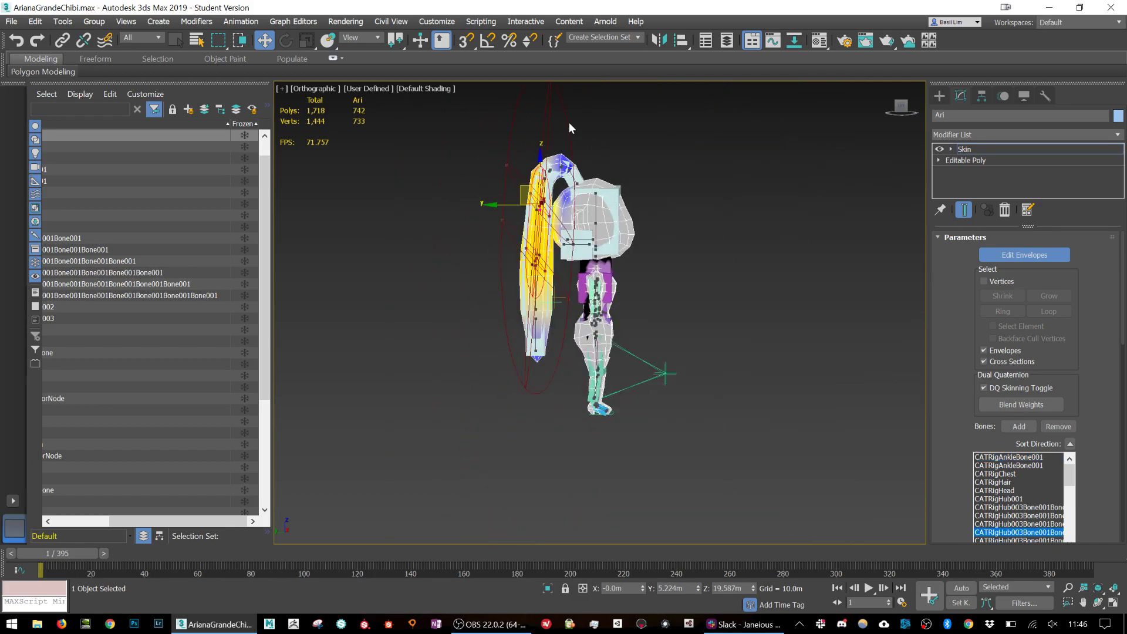
scroll(554, 219, "up", 5)
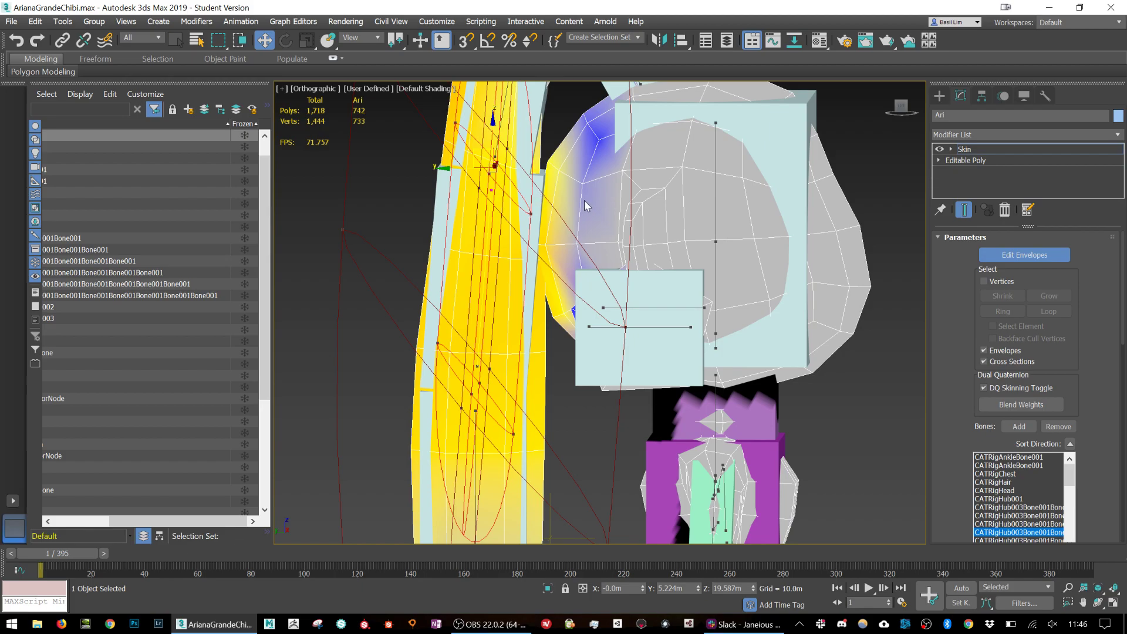
scroll(567, 207, "down", 3)
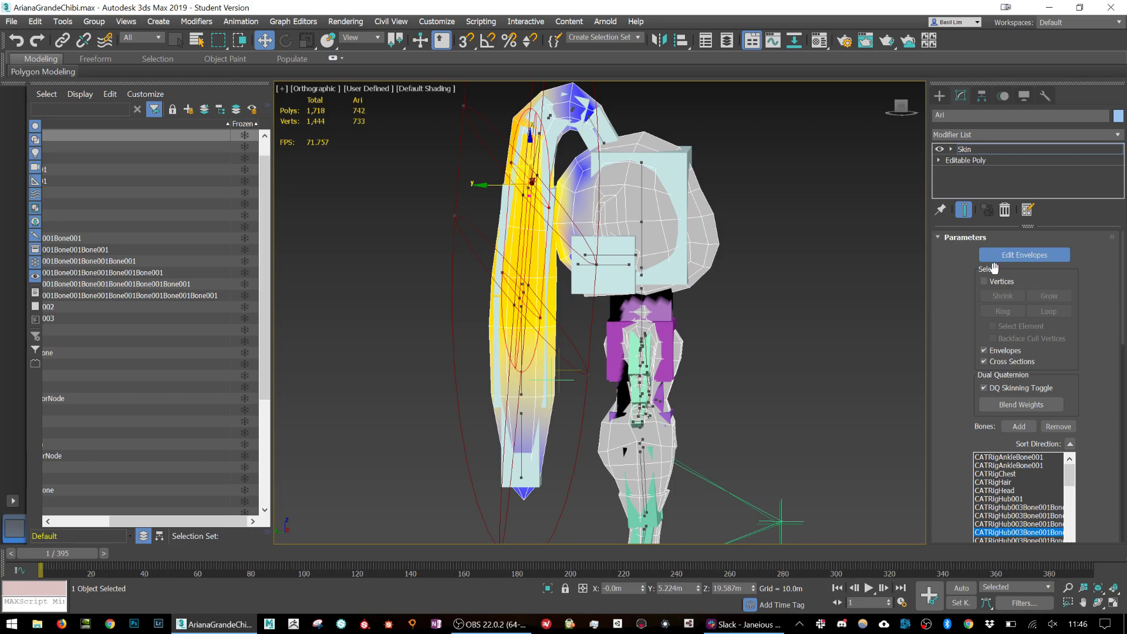
Enable Vertices and Select Element for the Skin envelopes and select all vertices of the head element.
left_click(984, 281)
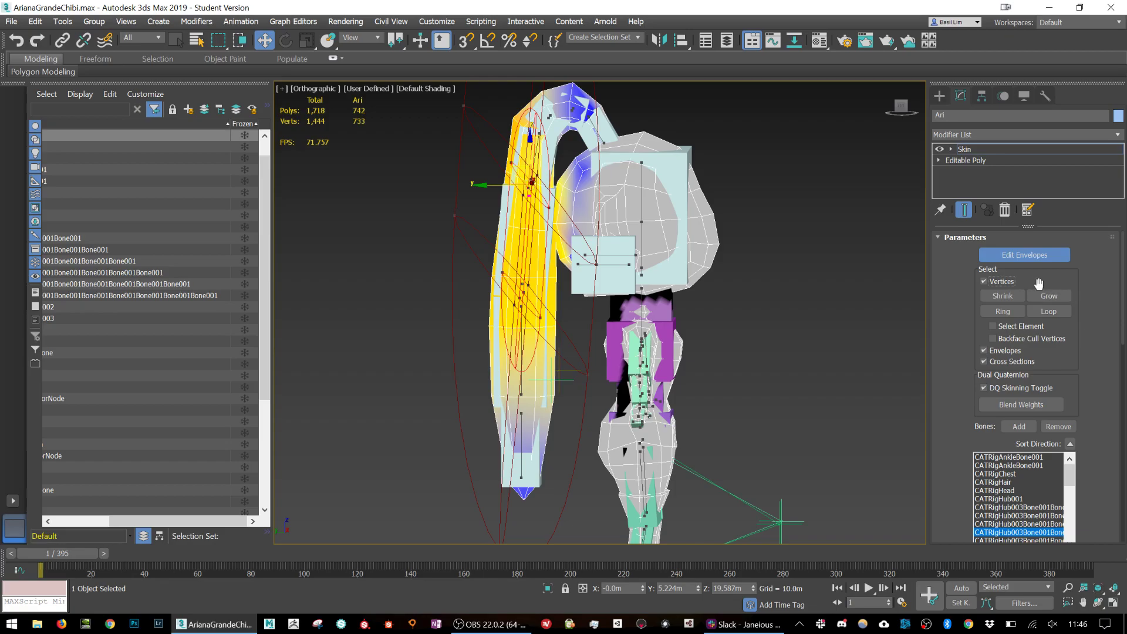
scroll(530, 214, "up", 5)
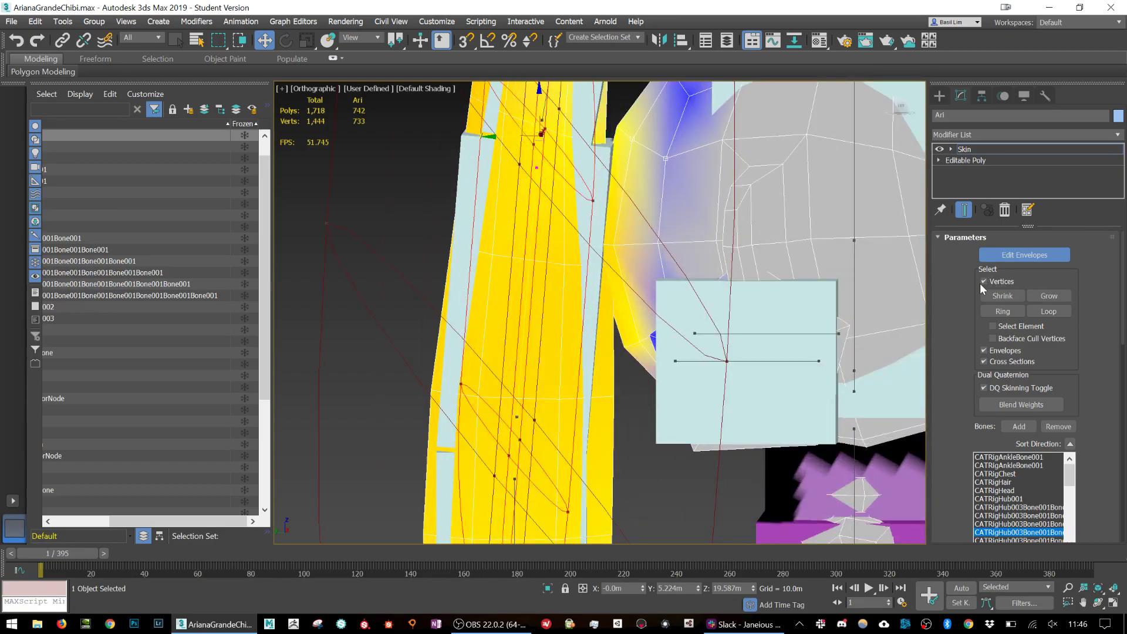
left_click(1031, 330)
left_click(722, 139)
scroll(719, 139, "down", 2)
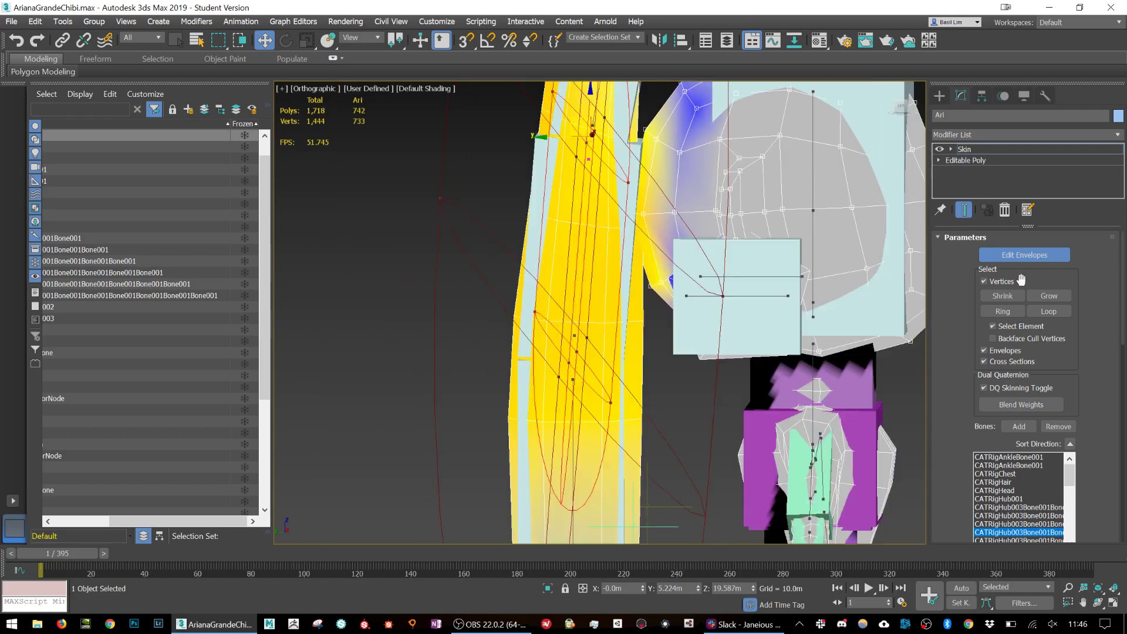
middle_click_drag(875, 282, 794, 311)
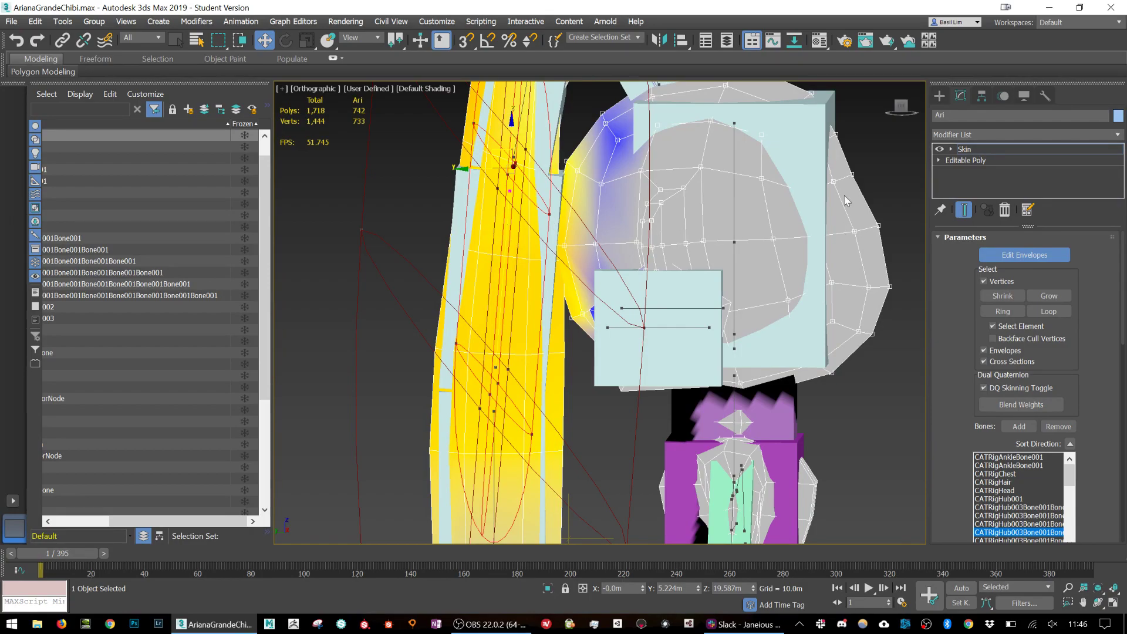
Open the Weight Tool for the selected head vertices.
scroll(1083, 366, "down", 5)
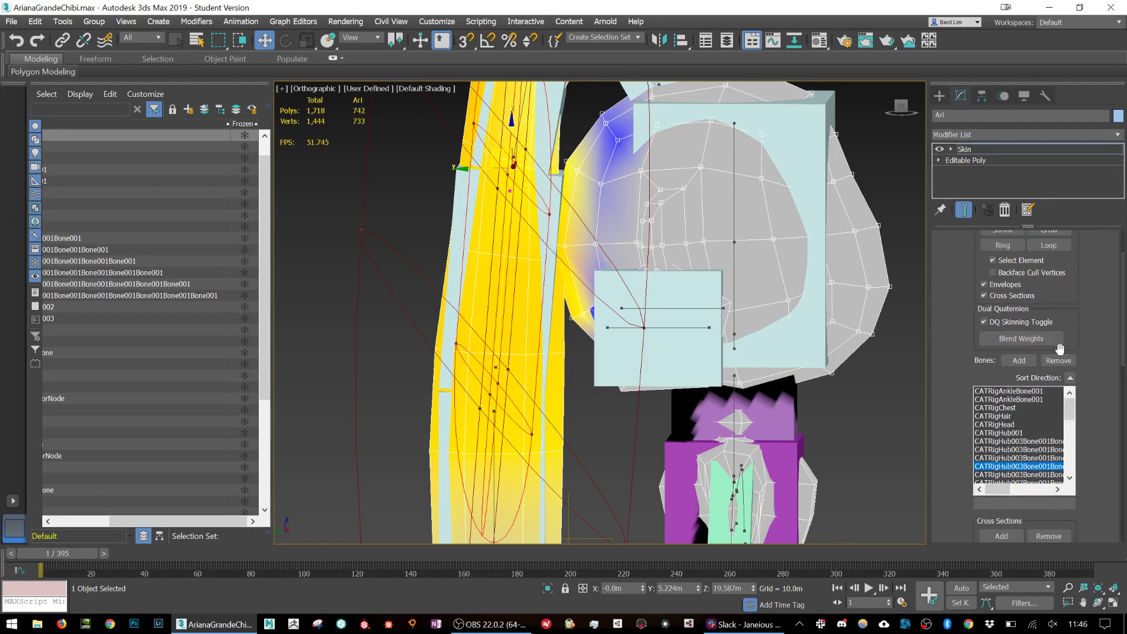
scroll(1097, 314, "down", 5)
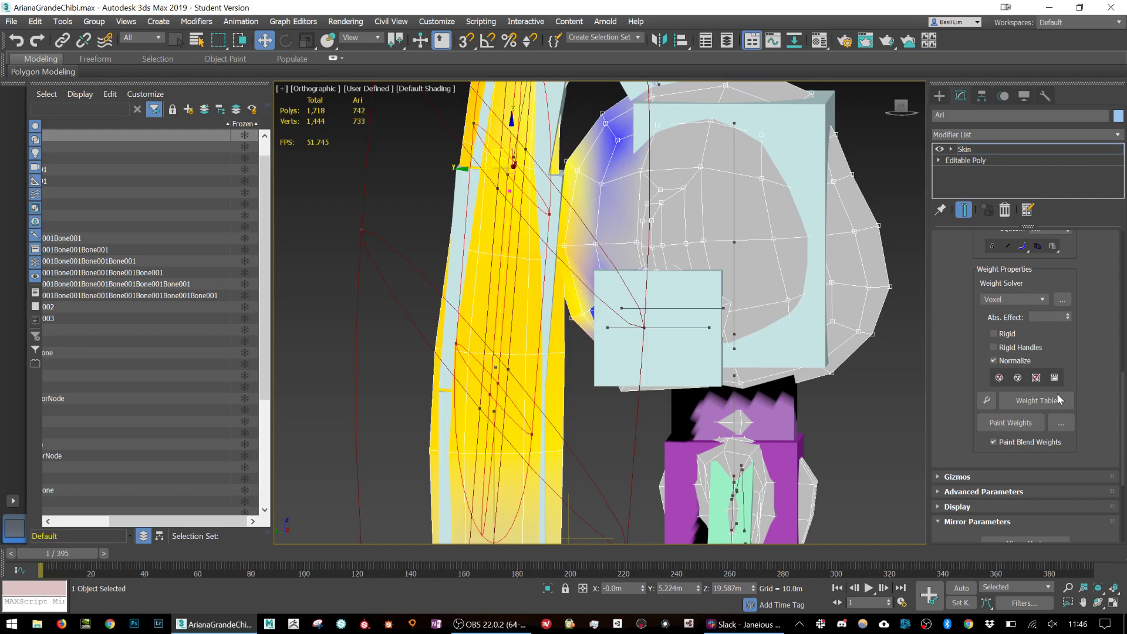
left_click(985, 401)
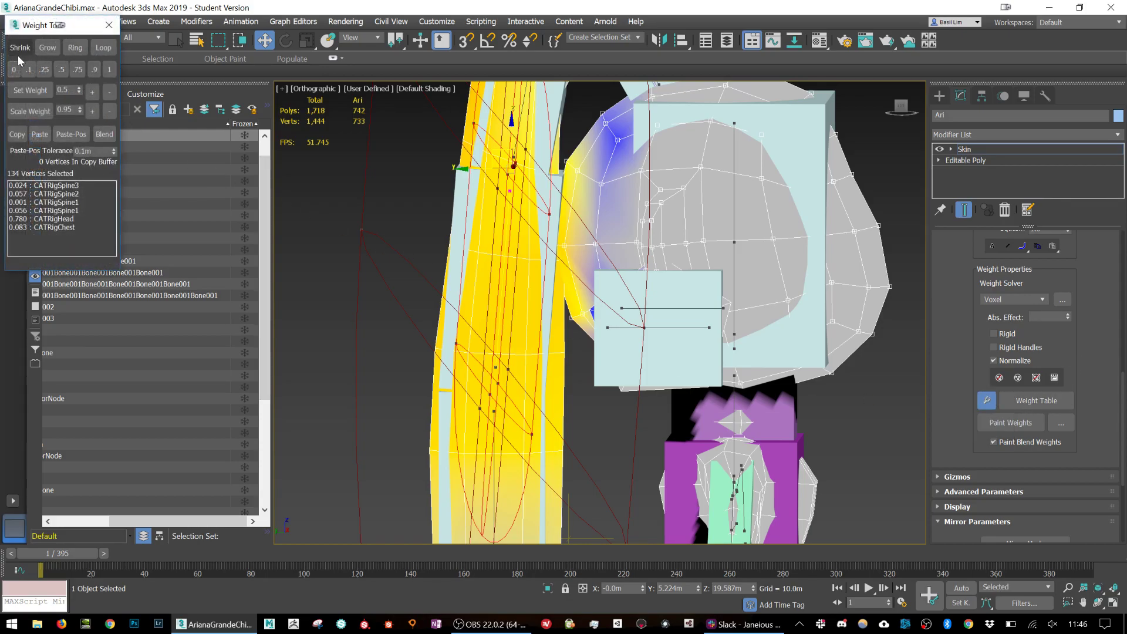
middle_click_drag(640, 200, 662, 242)
middle_click_drag(611, 179, 682, 276)
middle_click_drag(783, 252, 699, 216)
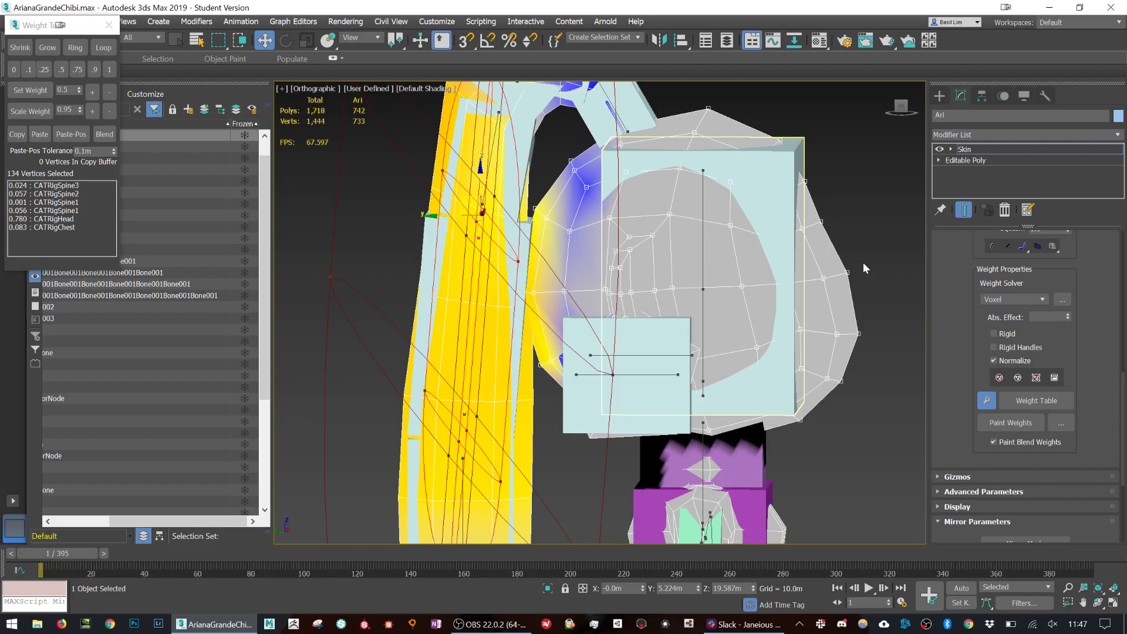
Try a weight of 1 on the head vertices for the ponytail bone, undo it and set the weight to 0.
left_click(109, 71)
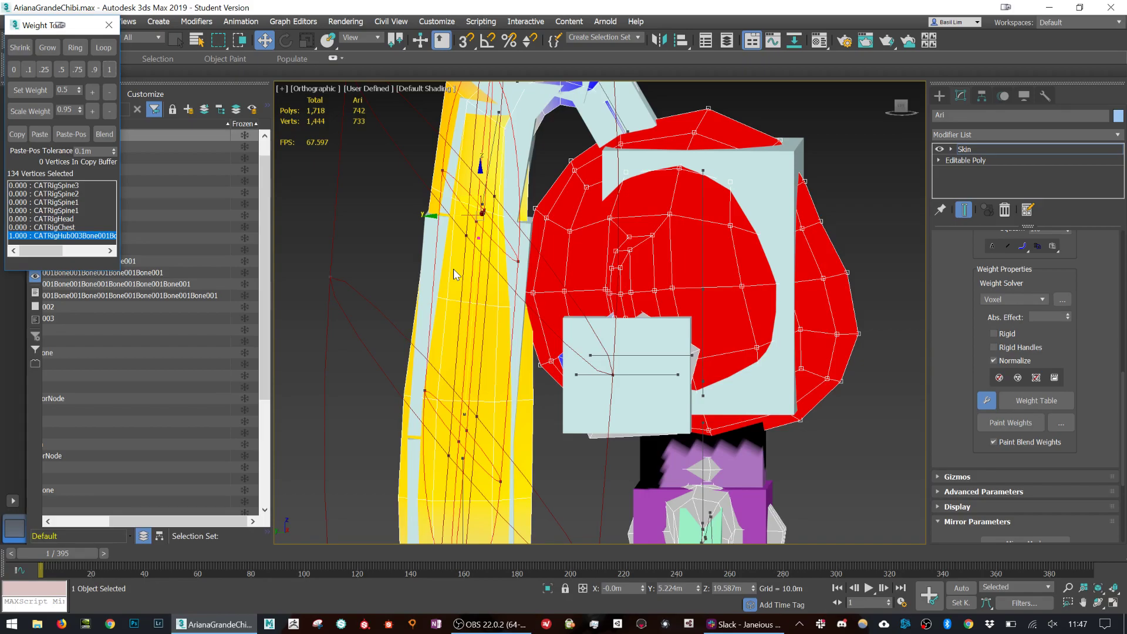
key("ctrl+z")
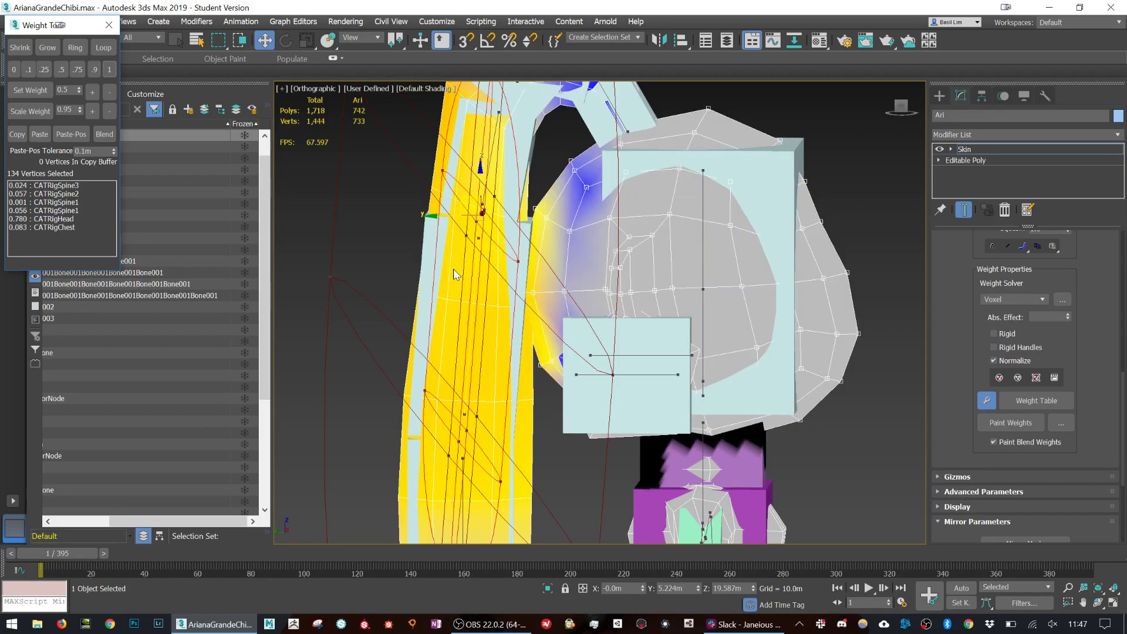
left_click(13, 69)
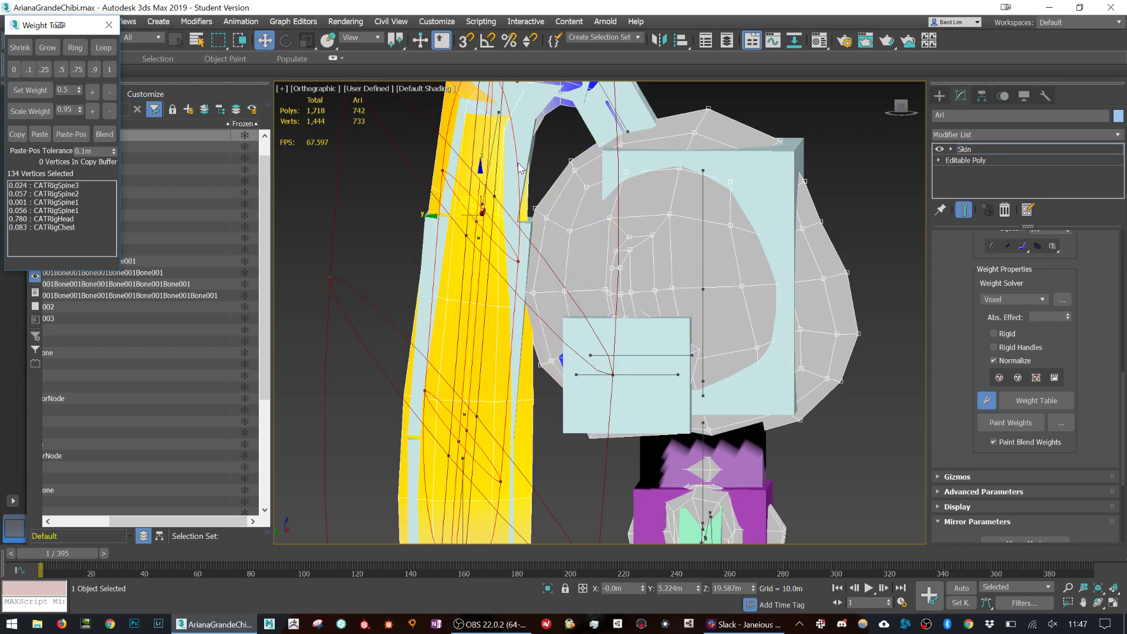
Select the envelope of the ponytail bone just above and set its weight on the head vertices to 0.
left_click(493, 132)
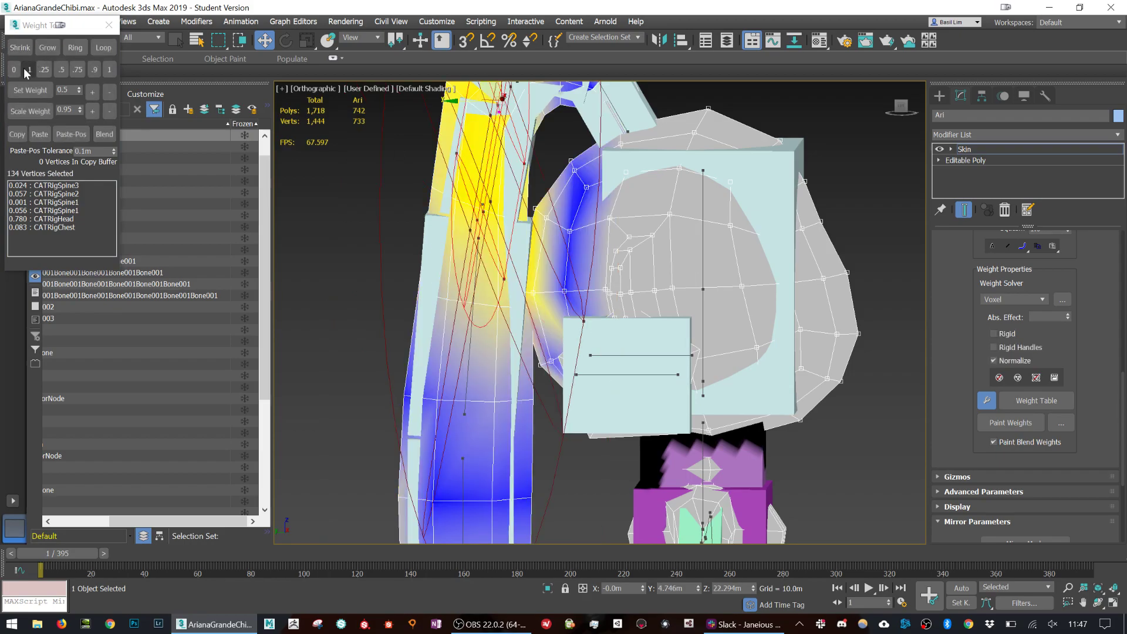
middle_click_drag(489, 460, 498, 363)
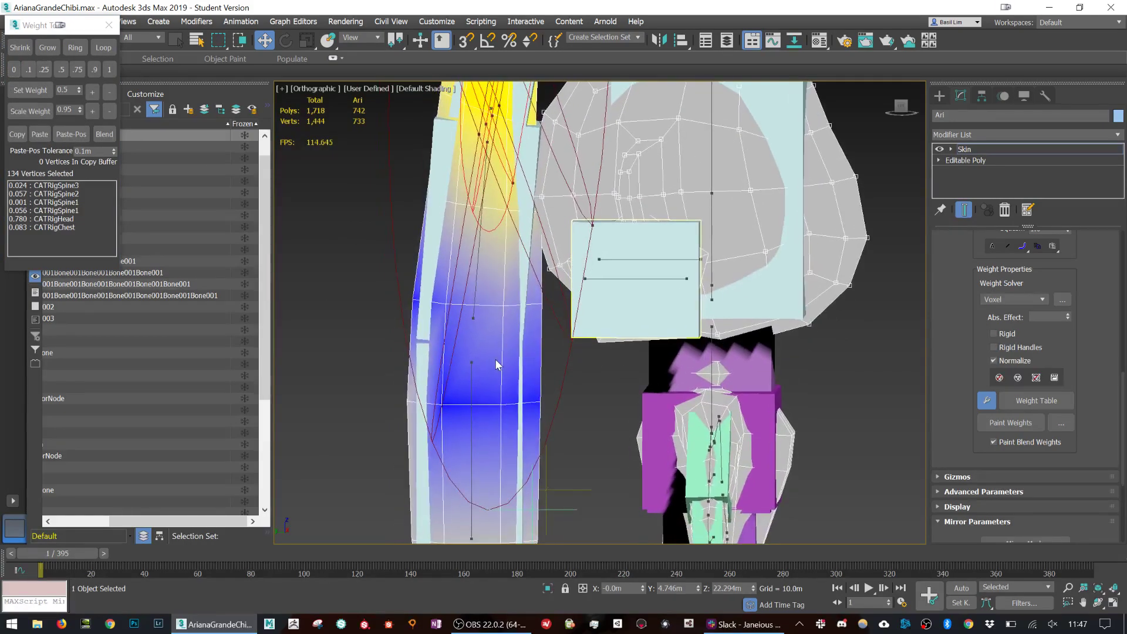
Check the lower ponytail bones' envelopes and set the weight of the bone at the ponytail's upper bend to 0 on the head vertices.
left_click(469, 370)
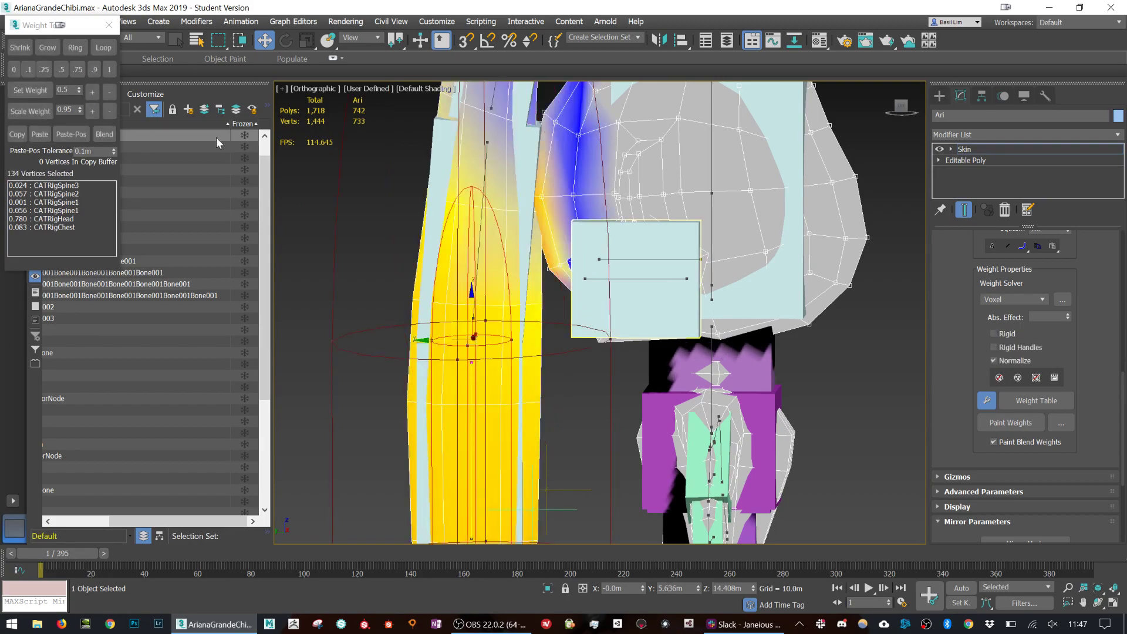
middle_click_drag(587, 537, 633, 444)
left_click(756, 249)
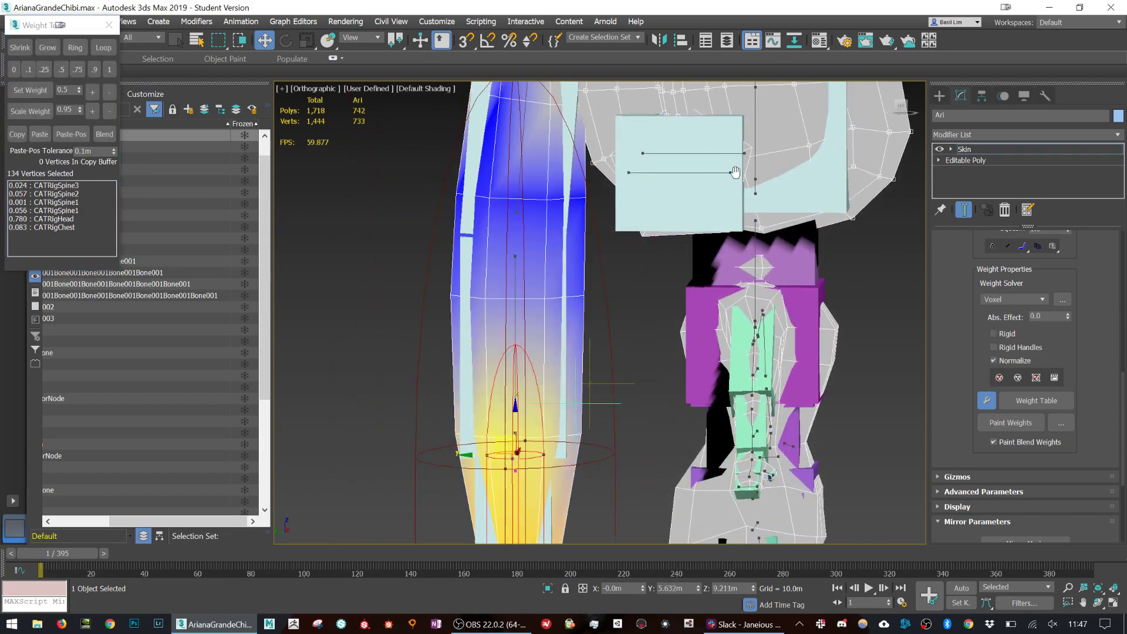
middle_click_drag(735, 164, 712, 402)
left_click(545, 112)
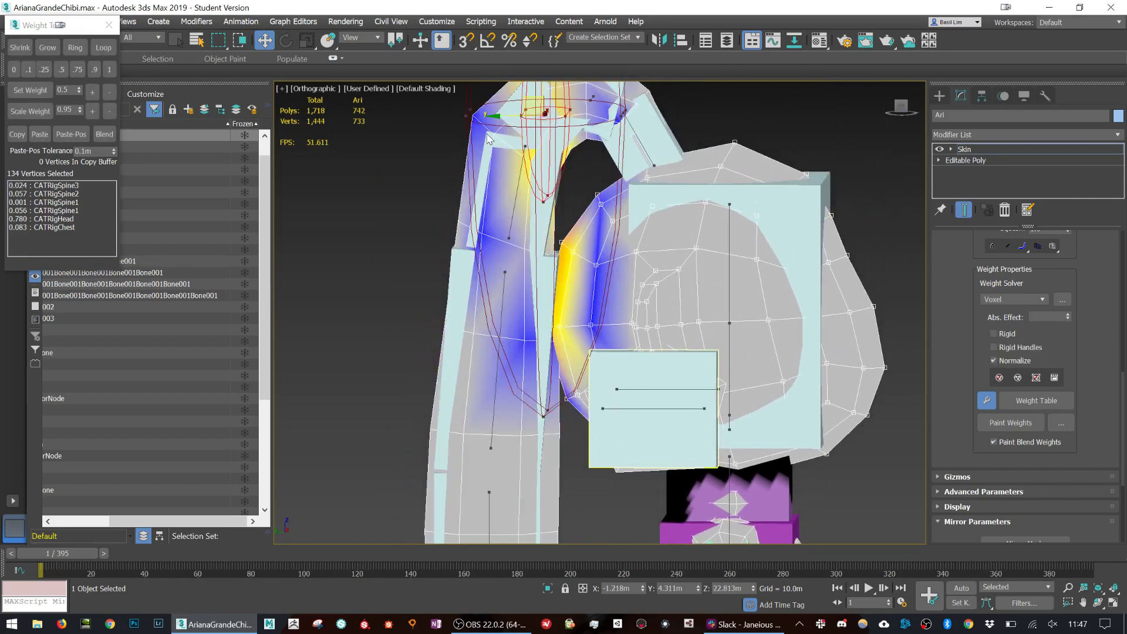
left_click(28, 70)
Select the envelopes of the two ponytail bones between the upper bend and the head and set their weights on the head vertices to 0.
left_click(593, 107)
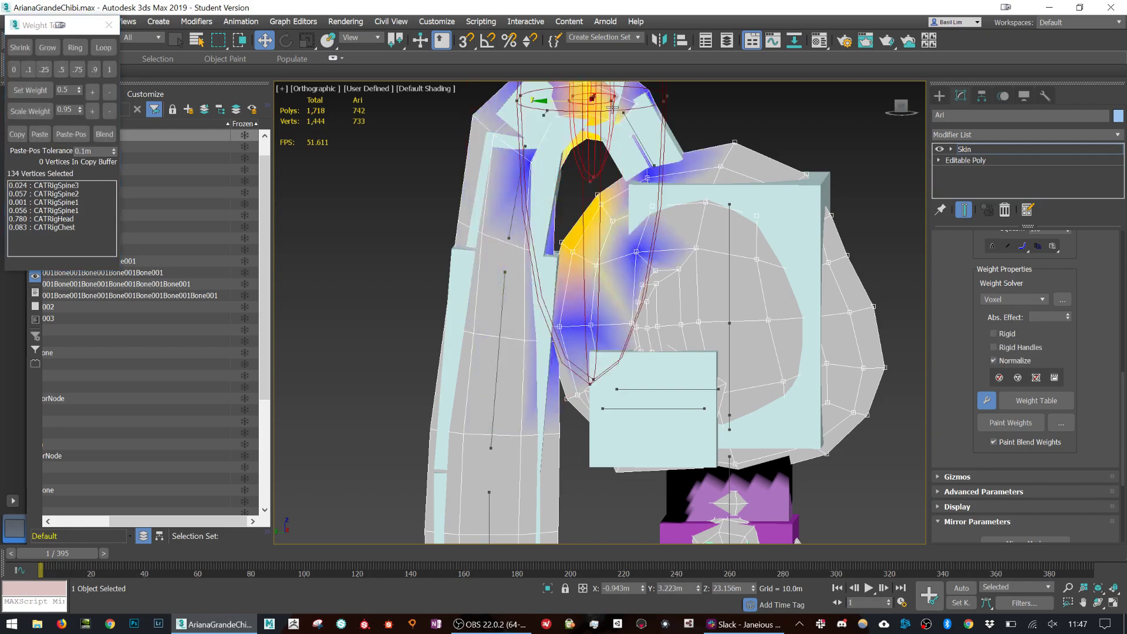
left_click(13, 69)
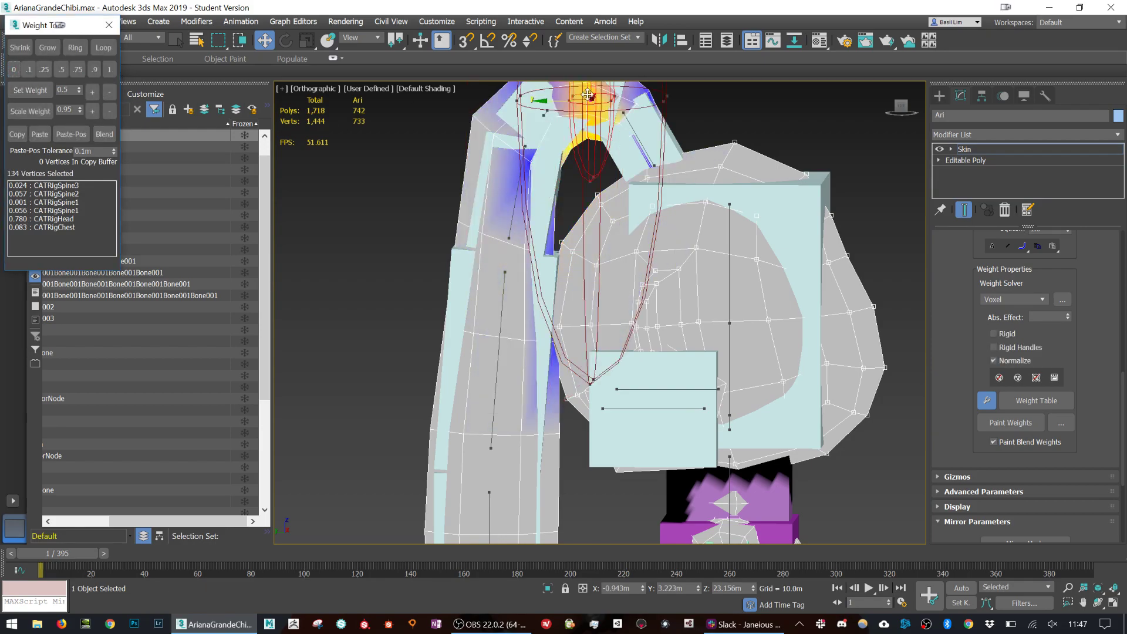
left_click(644, 149)
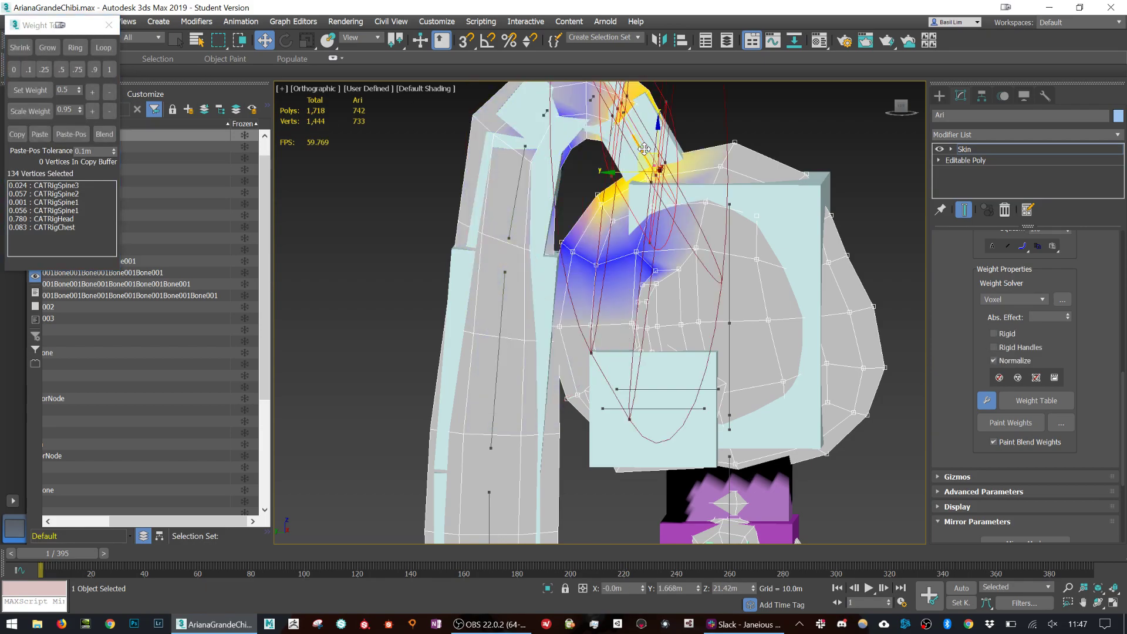
left_click(19, 69)
Close the Weight Tool, leave Skin editing and select the hanging ponytail bone with its child bones.
left_click(109, 24)
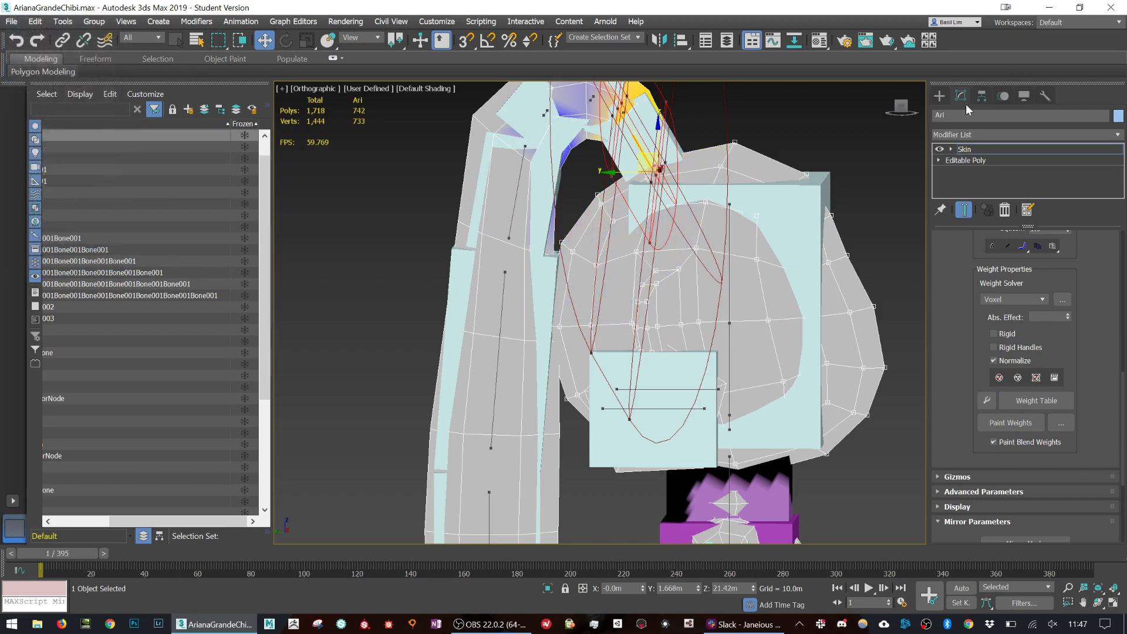
left_click(939, 96)
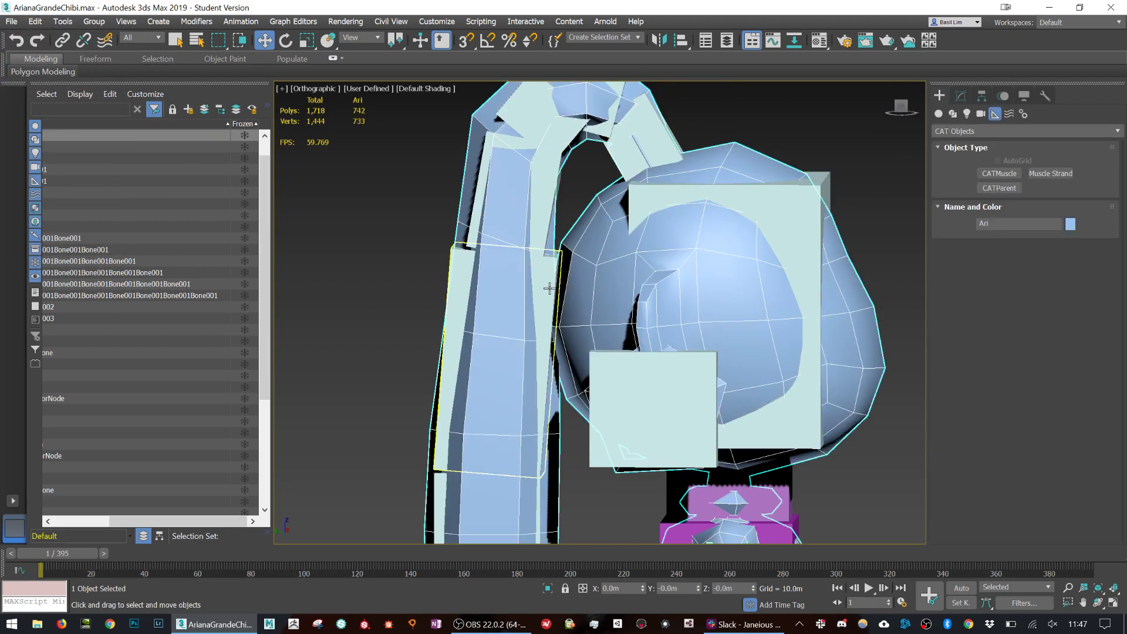
double_click(537, 202)
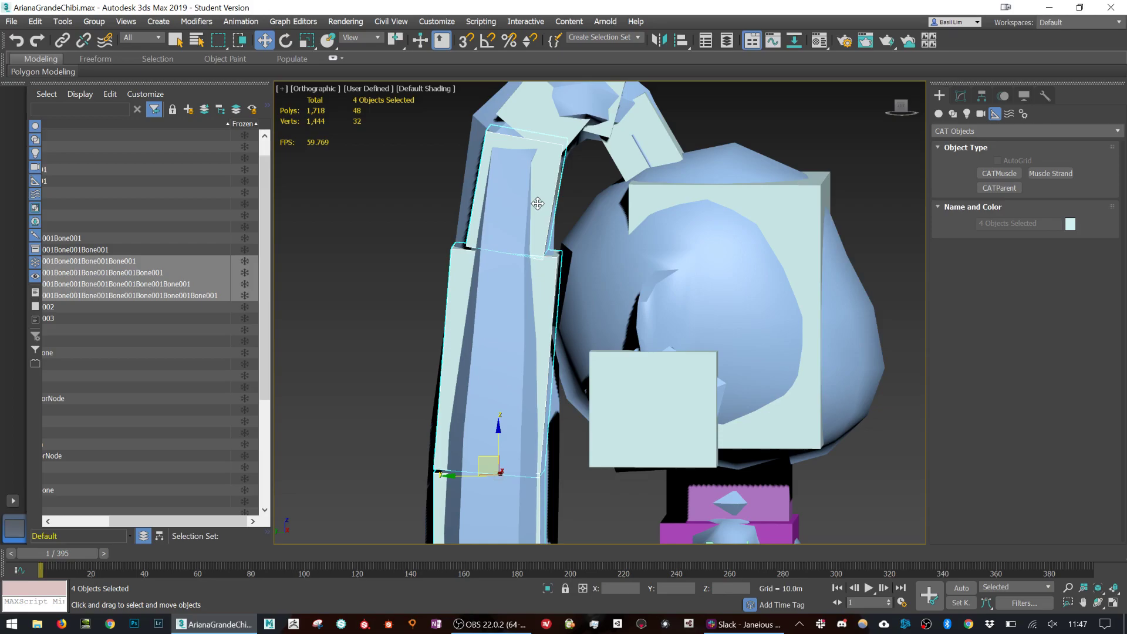
Test-rotate the selected ponytail bones to check how the mesh follows, and cancel the rotation.
scroll(537, 202, "down", 3)
key("e")
middle_click_drag(552, 294, 543, 211, "alt")
left_click_drag(543, 203, 511, 233)
mouse_move(511, 233)
left_mouse_down()
mouse_move(452, 226)
mouse_move(508, 232)
mouse_move(471, 219)
mouse_move(443, 238)
mouse_move(455, 246)
mouse_move(431, 245)
mouse_move(365, 166)
mouse_move(410, 259)
mouse_move(343, 171)
mouse_move(512, 225)
left_mouse_up()
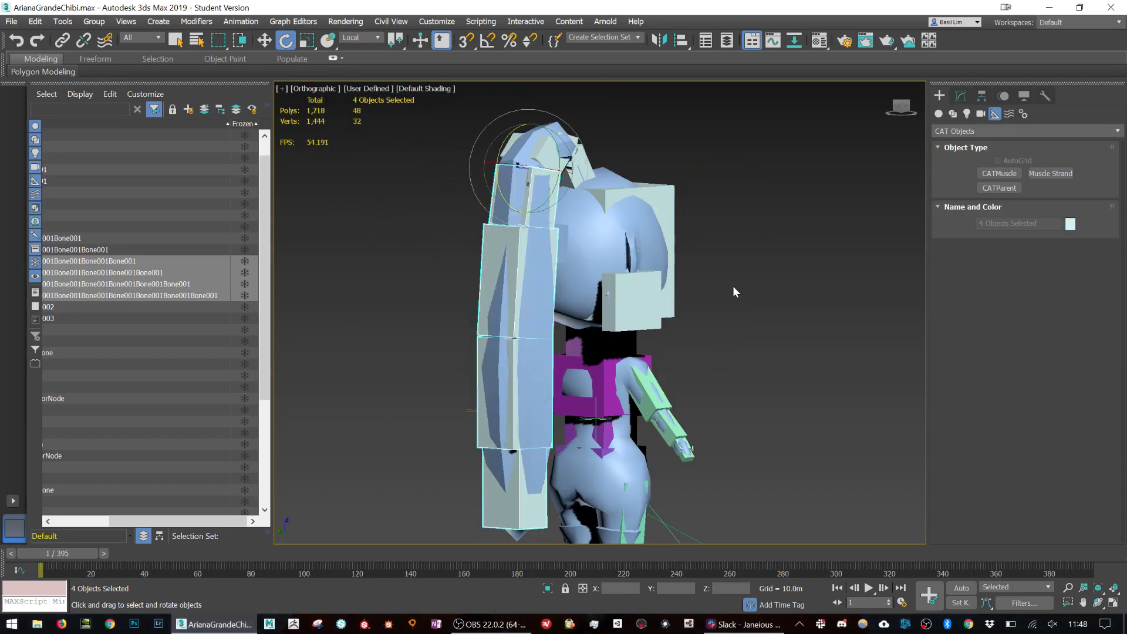
middle_click_drag(733, 287, 704, 281, "alt")
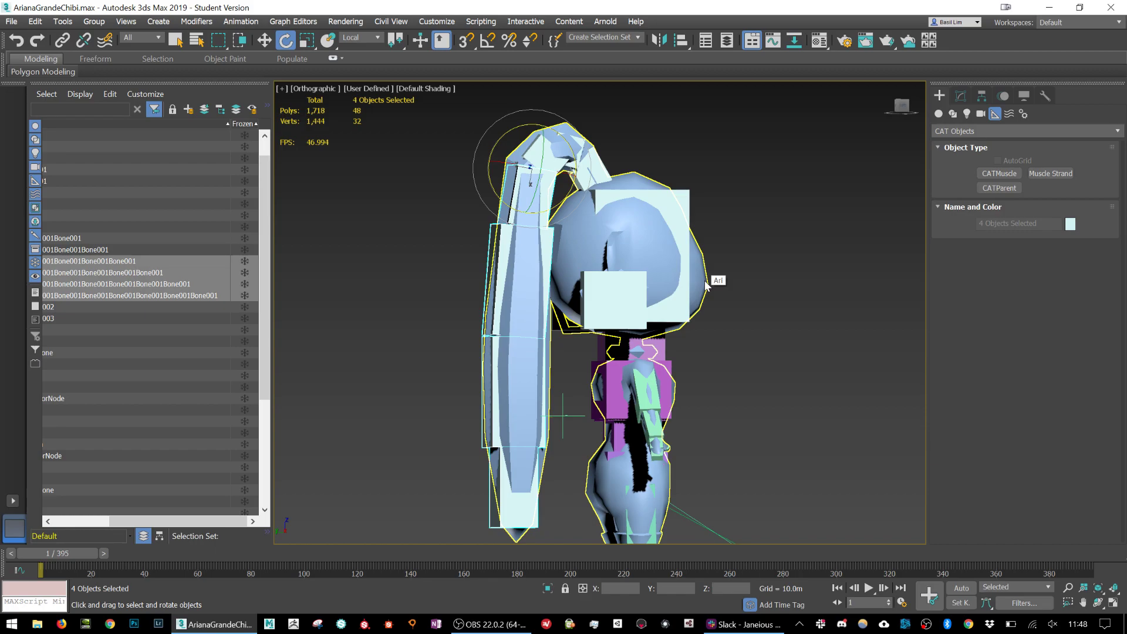
middle_click_drag(706, 286, 529, 211, "alt")
left_click_drag(501, 199, 458, 191)
right_click(458, 191)
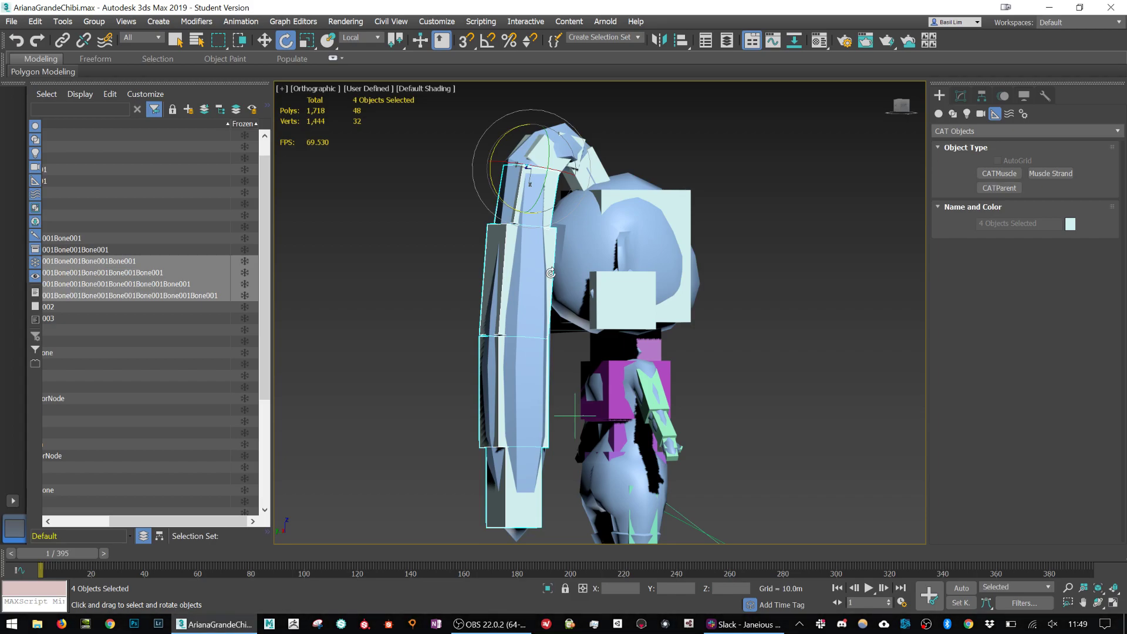
left_click(490, 624)
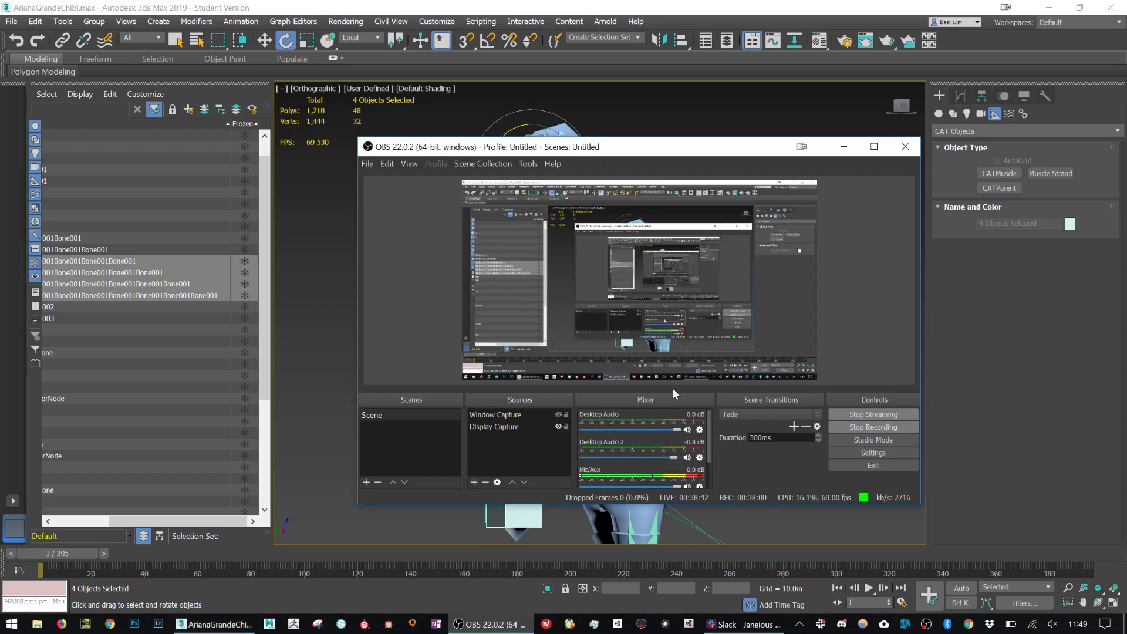